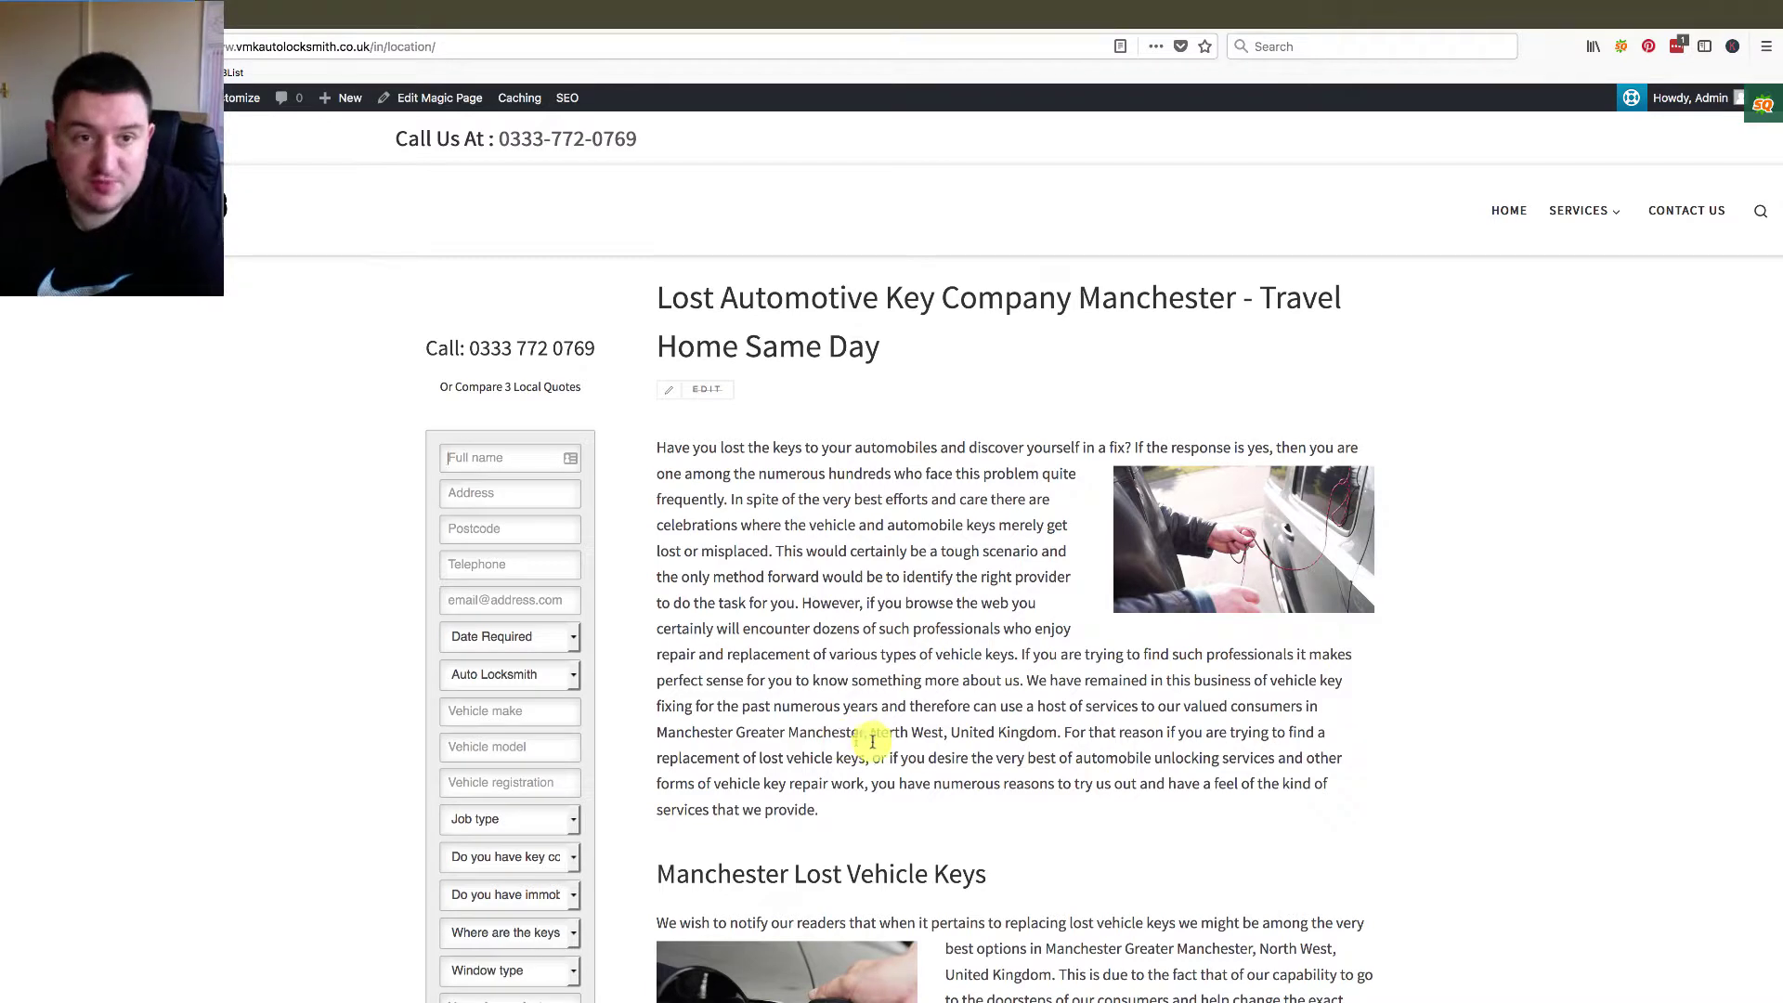
left_click(469, 458)
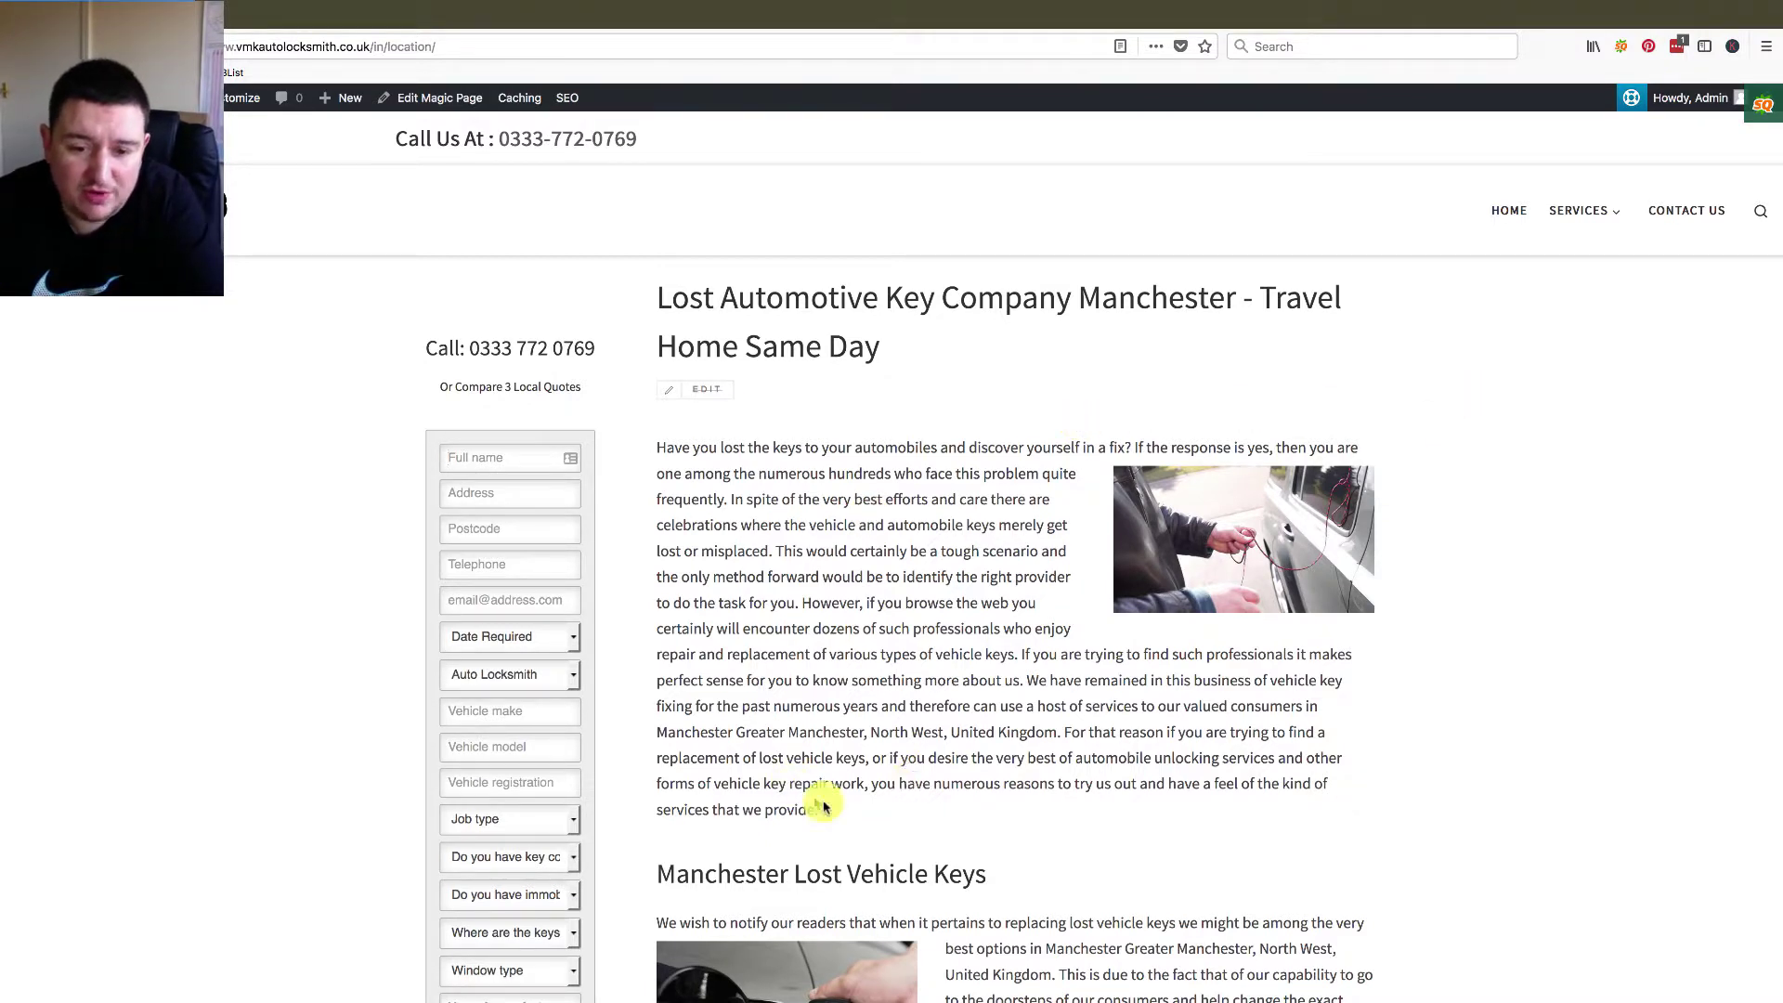
left_click_drag(839, 812, 665, 433)
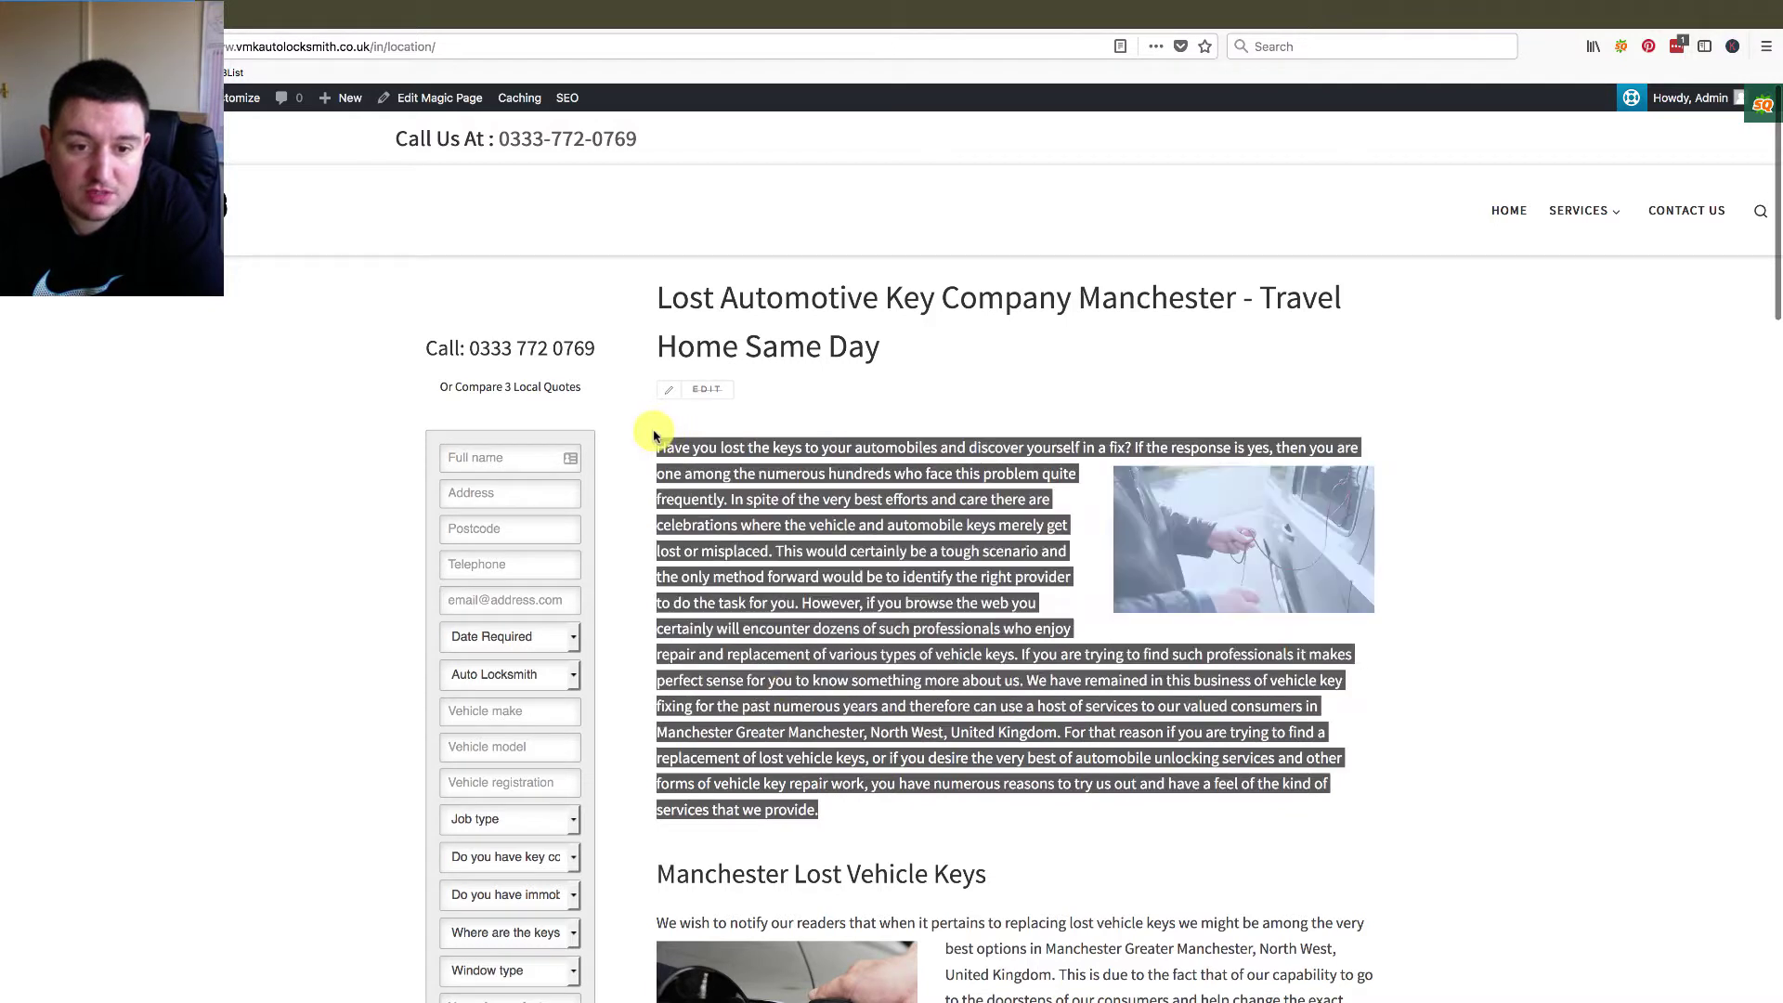
left_click(832, 813)
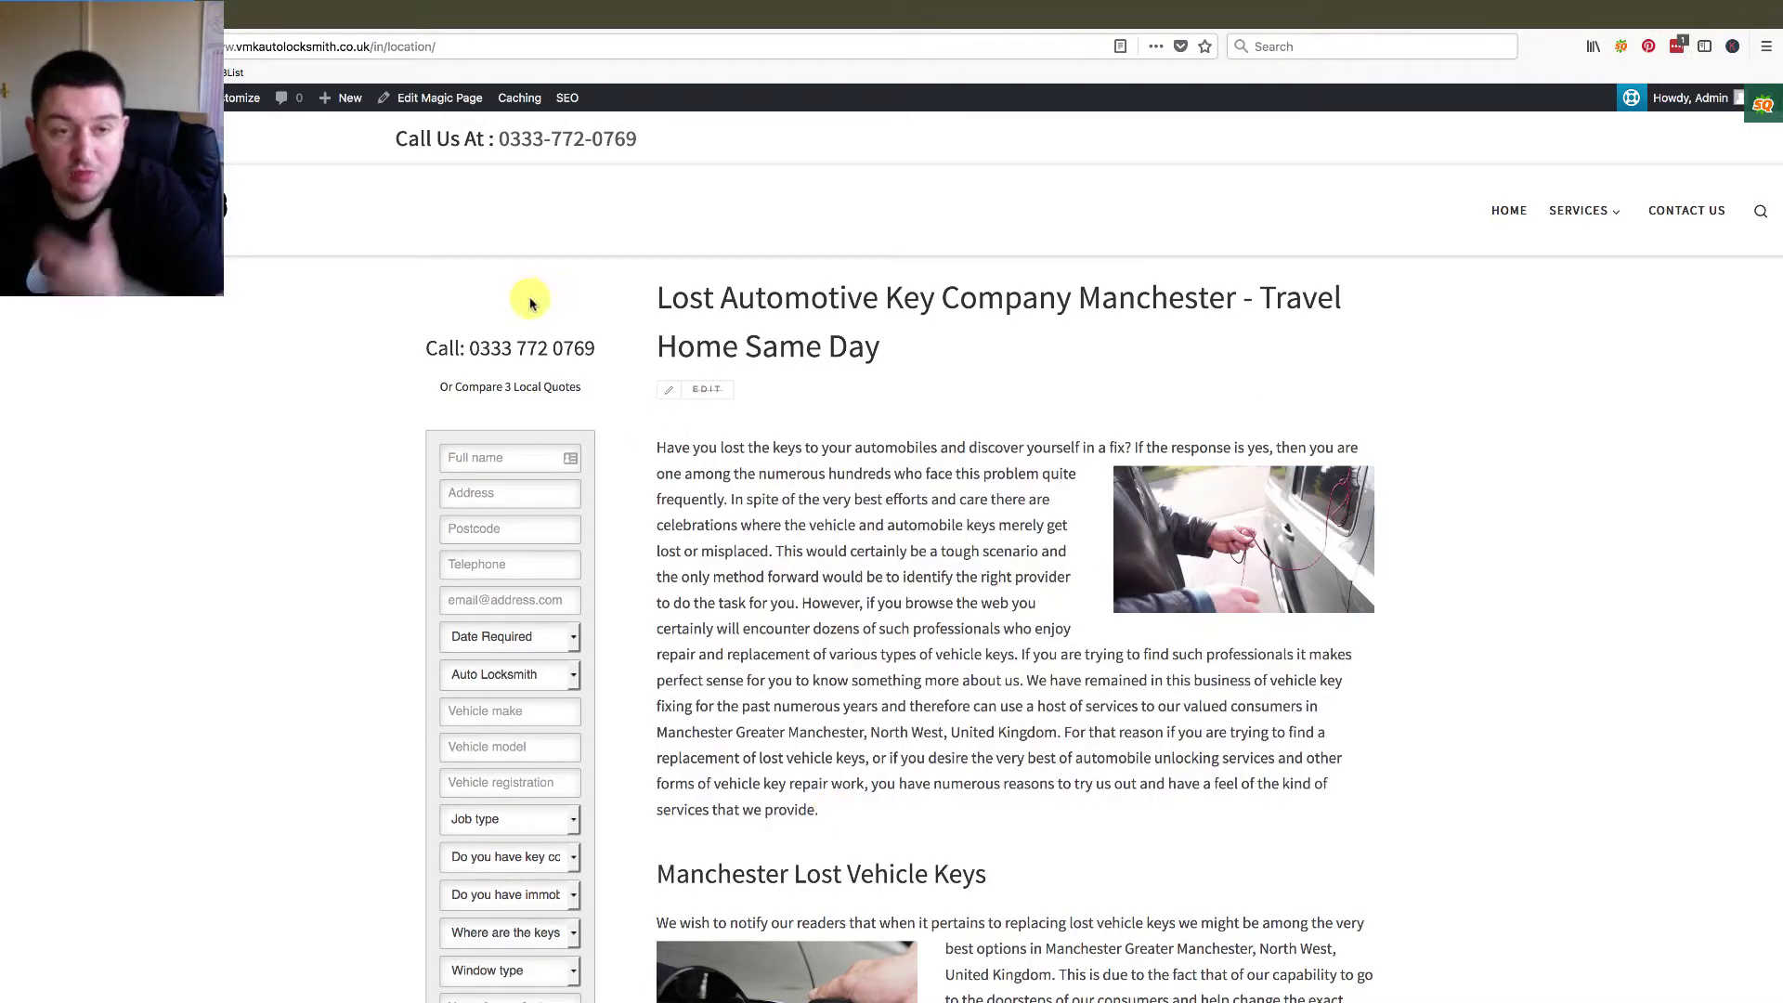
- Open the location page for editing and look over its spintax content, header and footer code, xFields and overlay builder sections
left_click(458, 103)
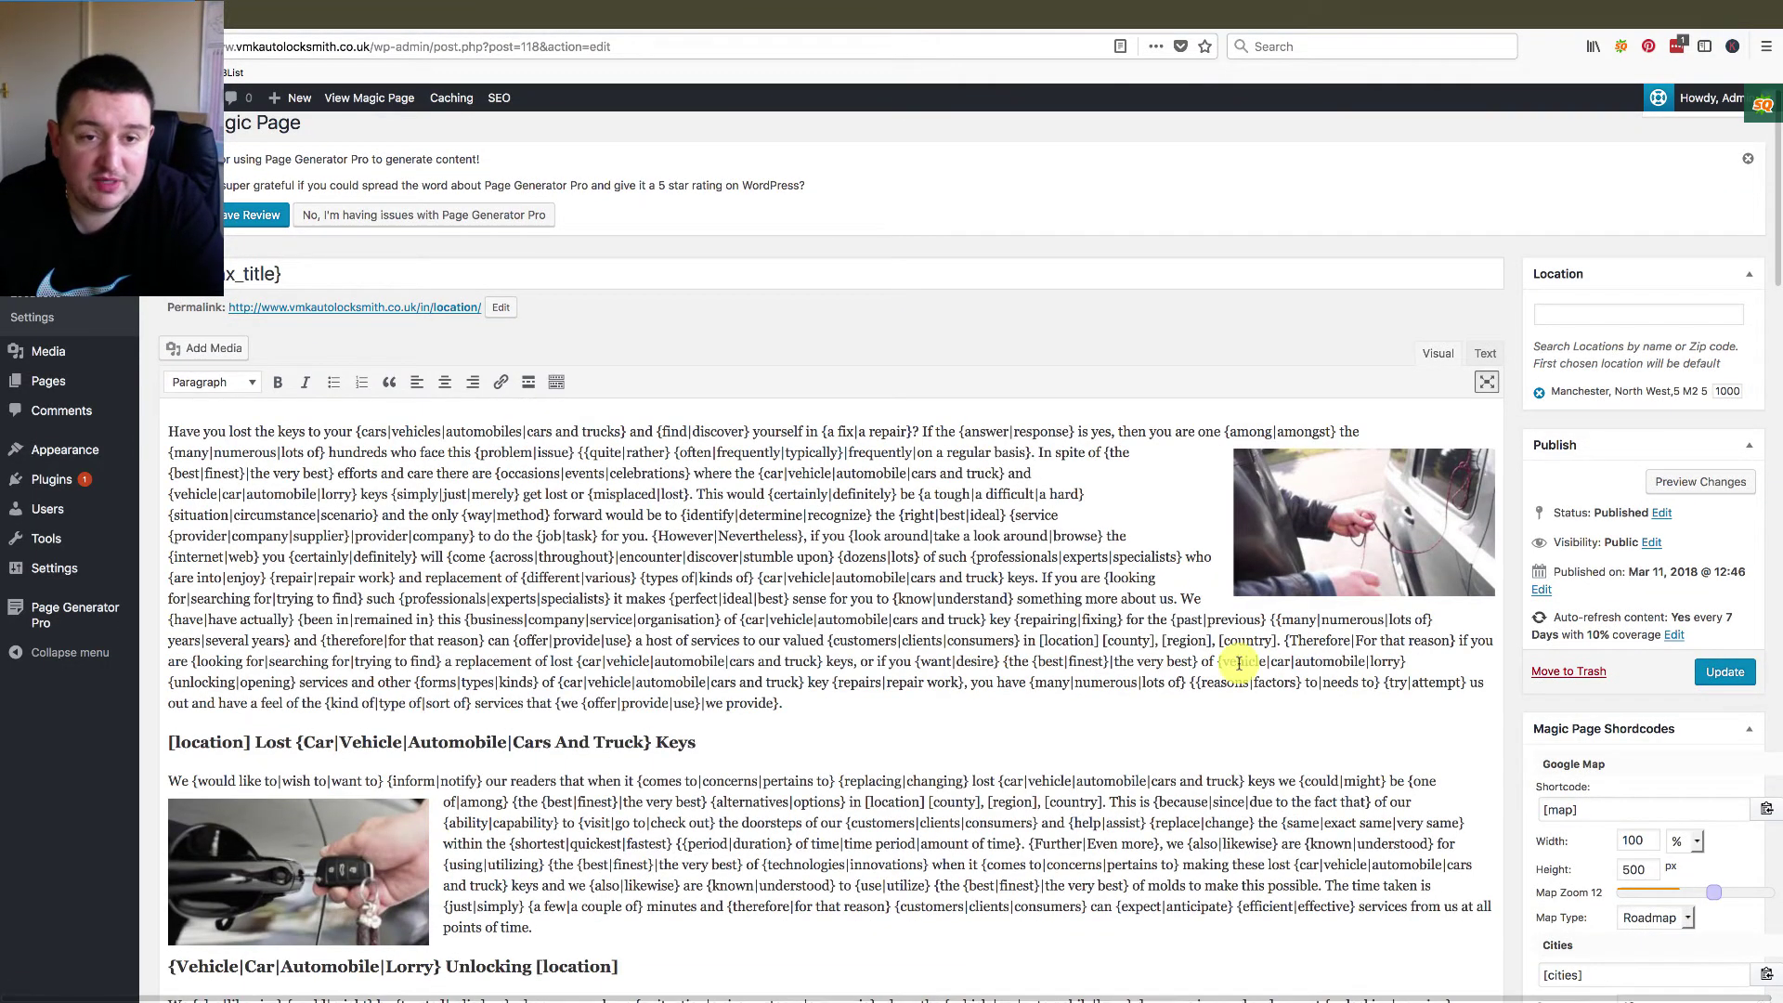
scroll(1254, 649, "down", 10)
scroll(1267, 733, "down", 20)
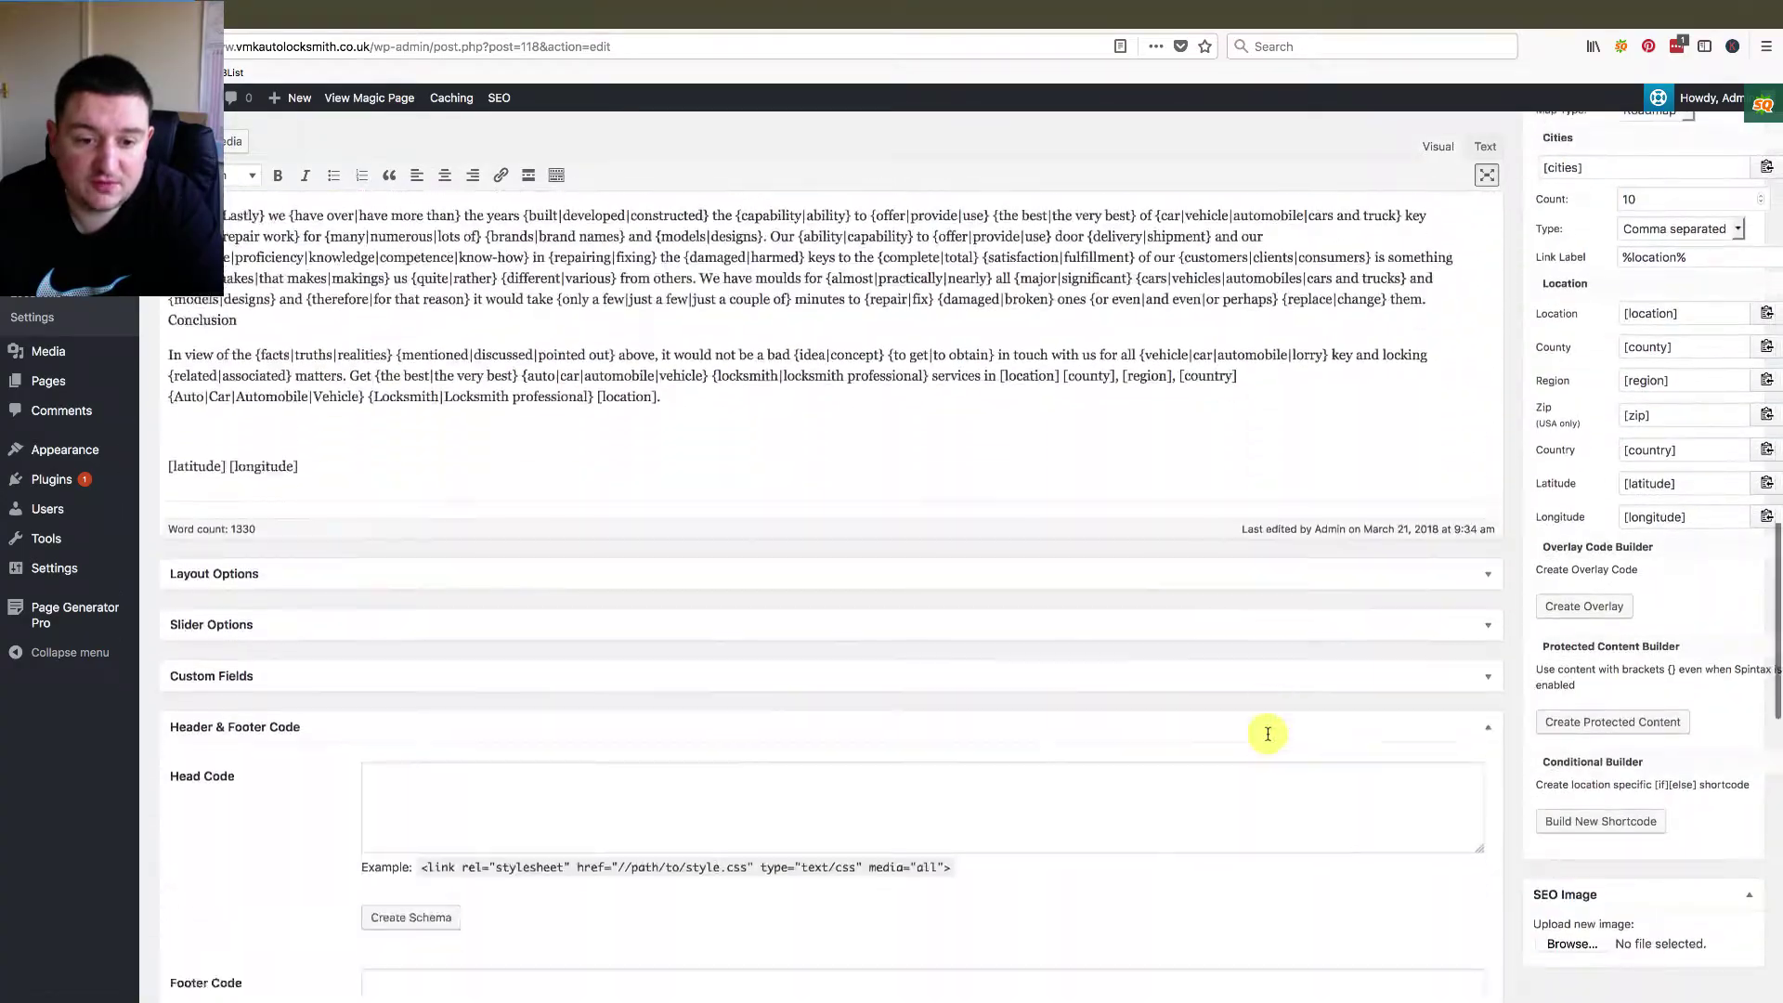
scroll(726, 486, "up", 15)
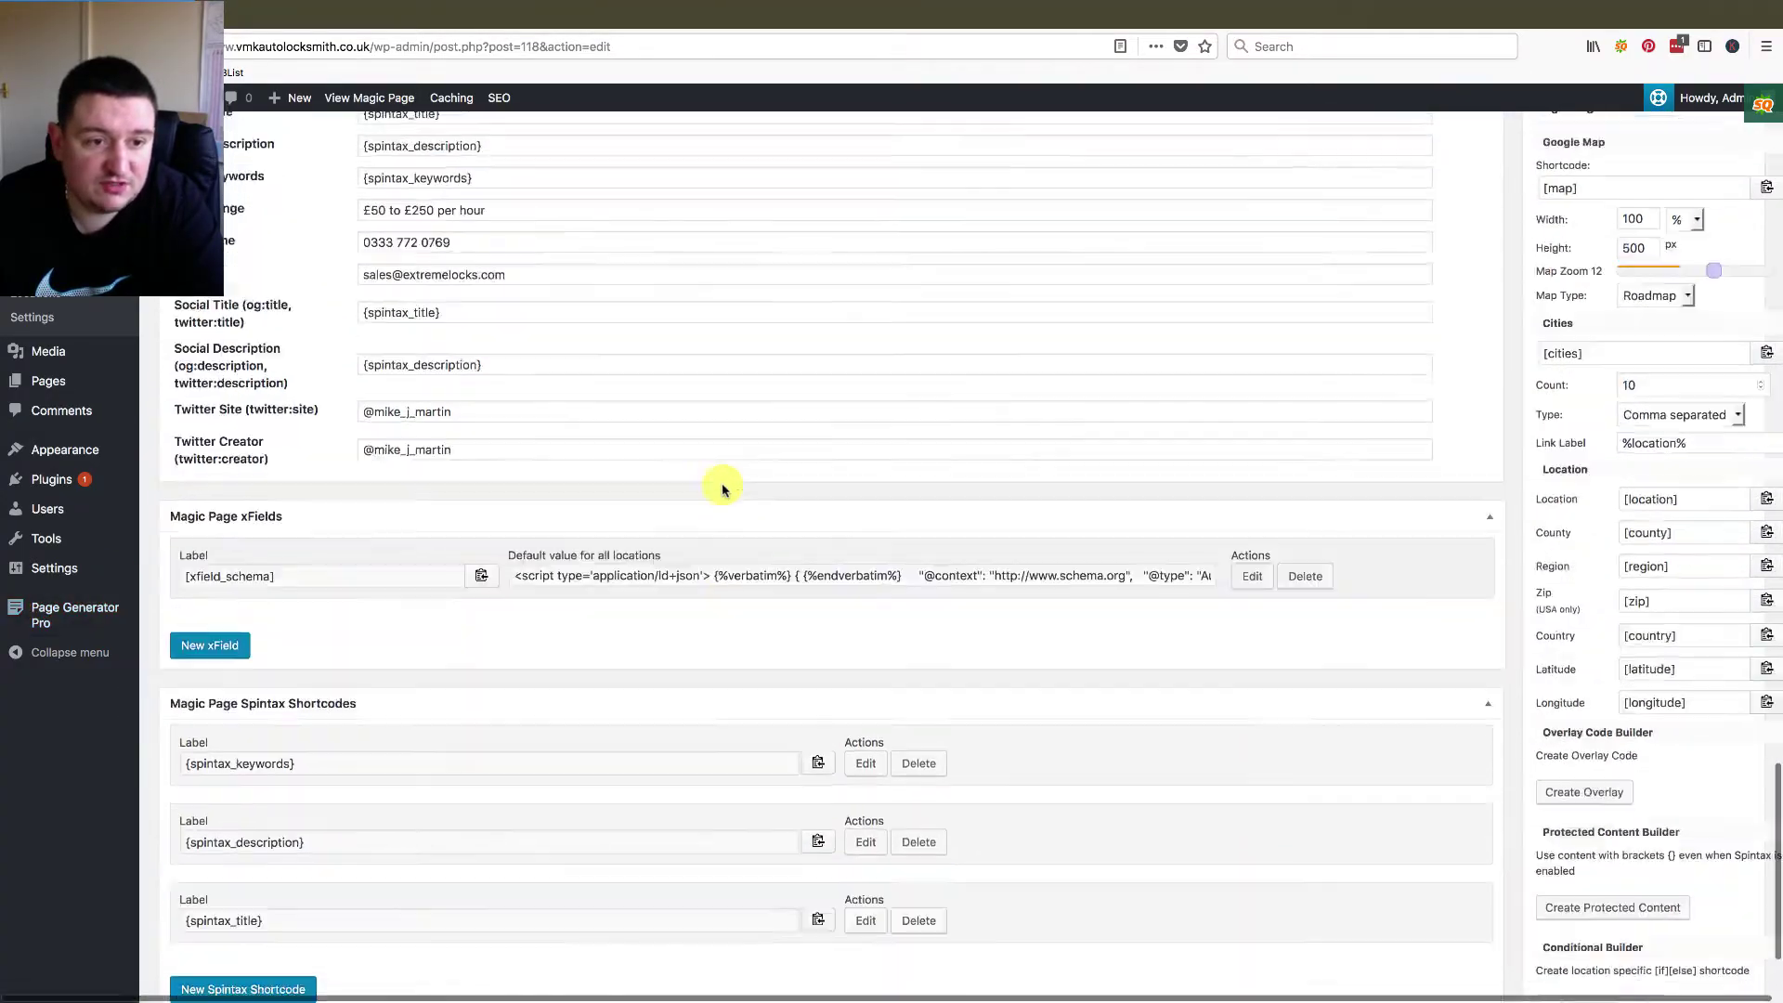
scroll(1611, 461, "down", 10)
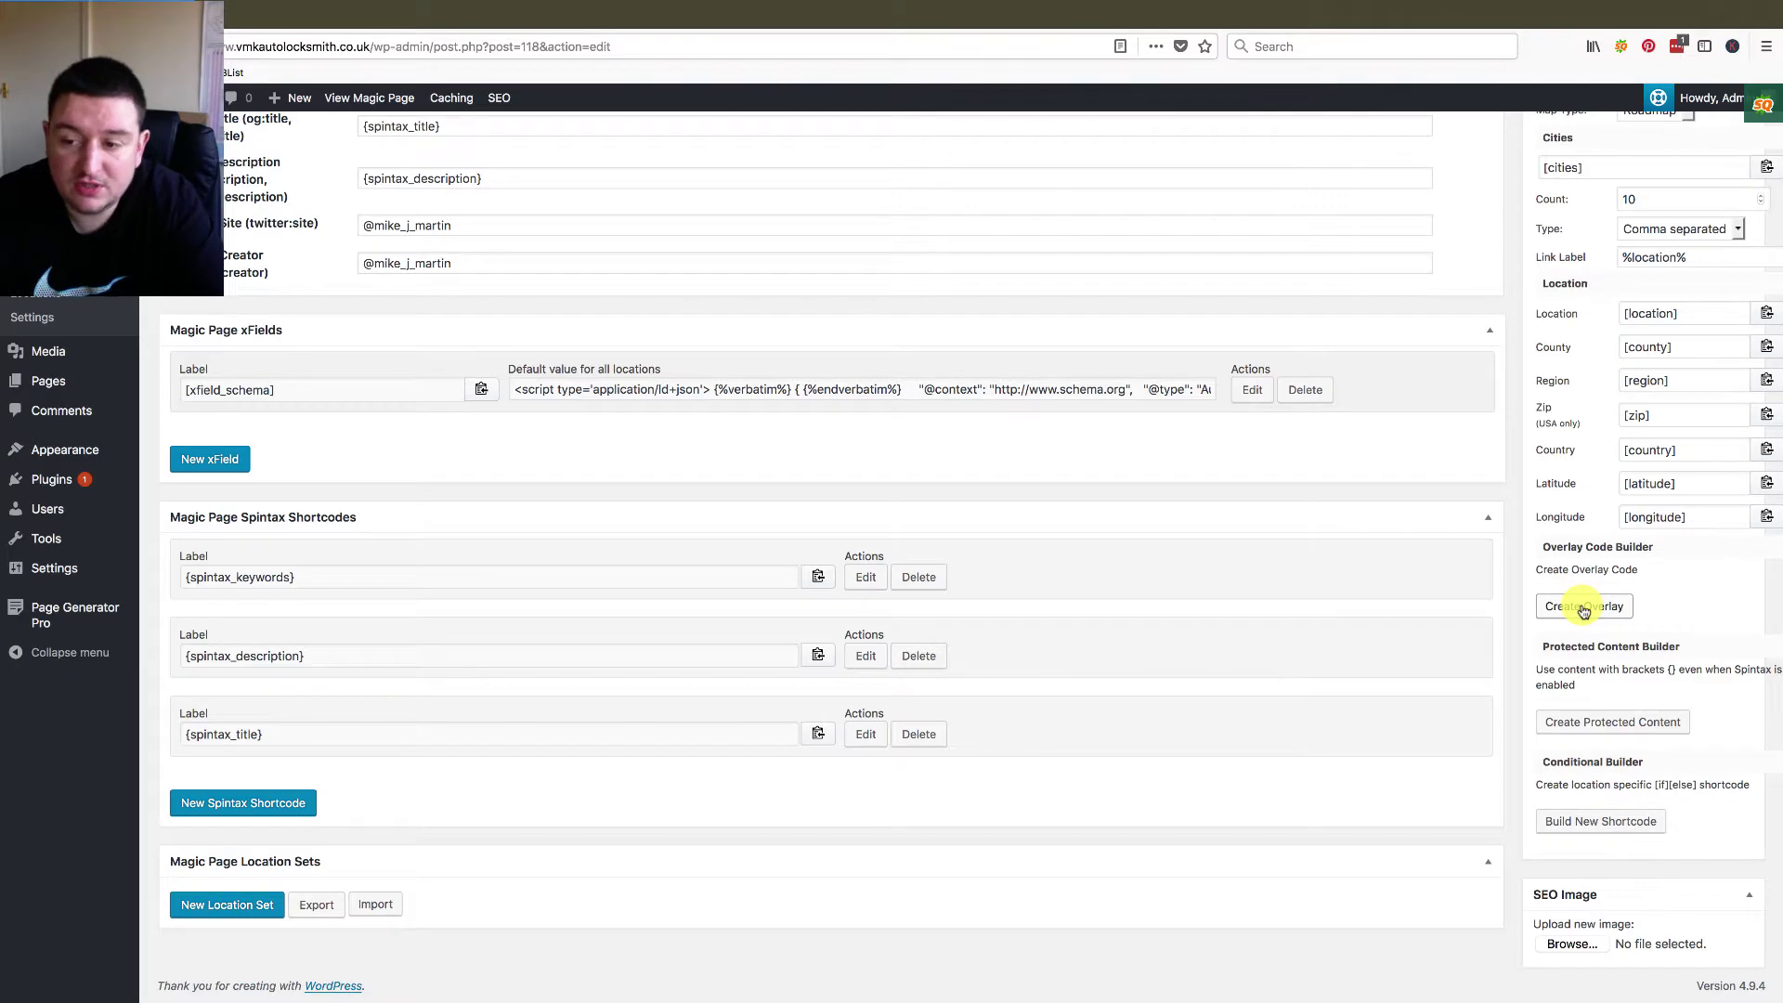
scroll(1093, 589, "up", 10)
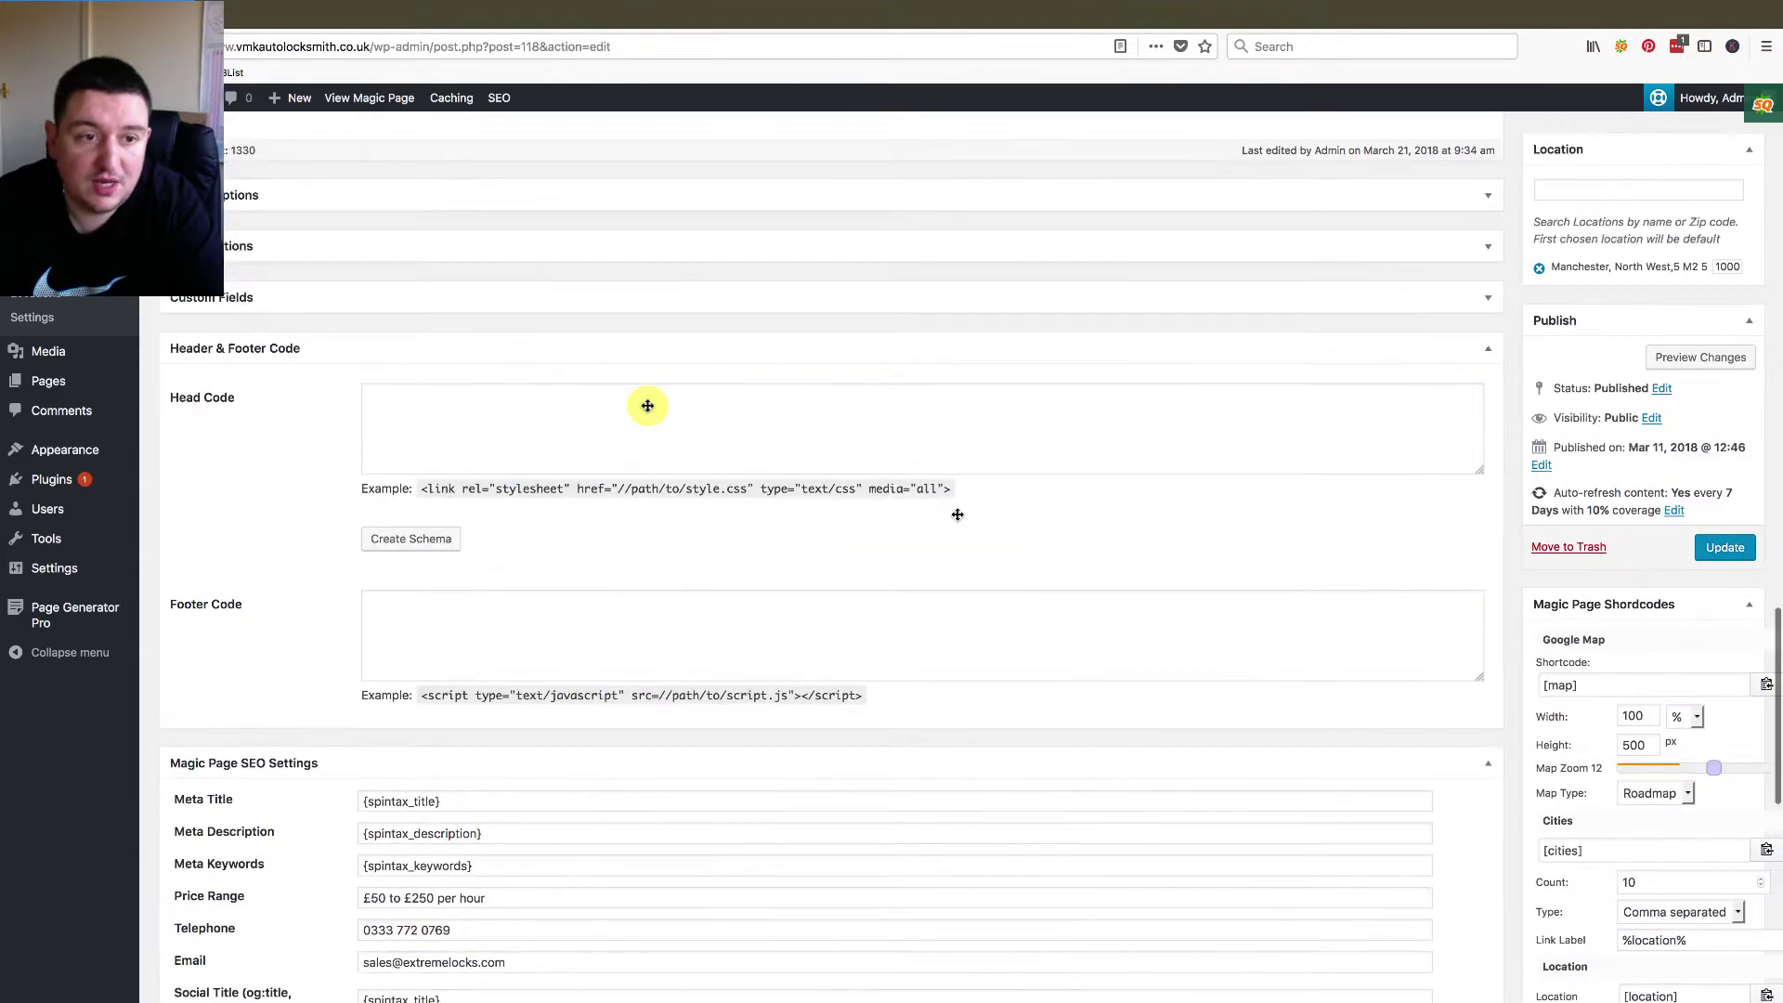
left_click(436, 424)
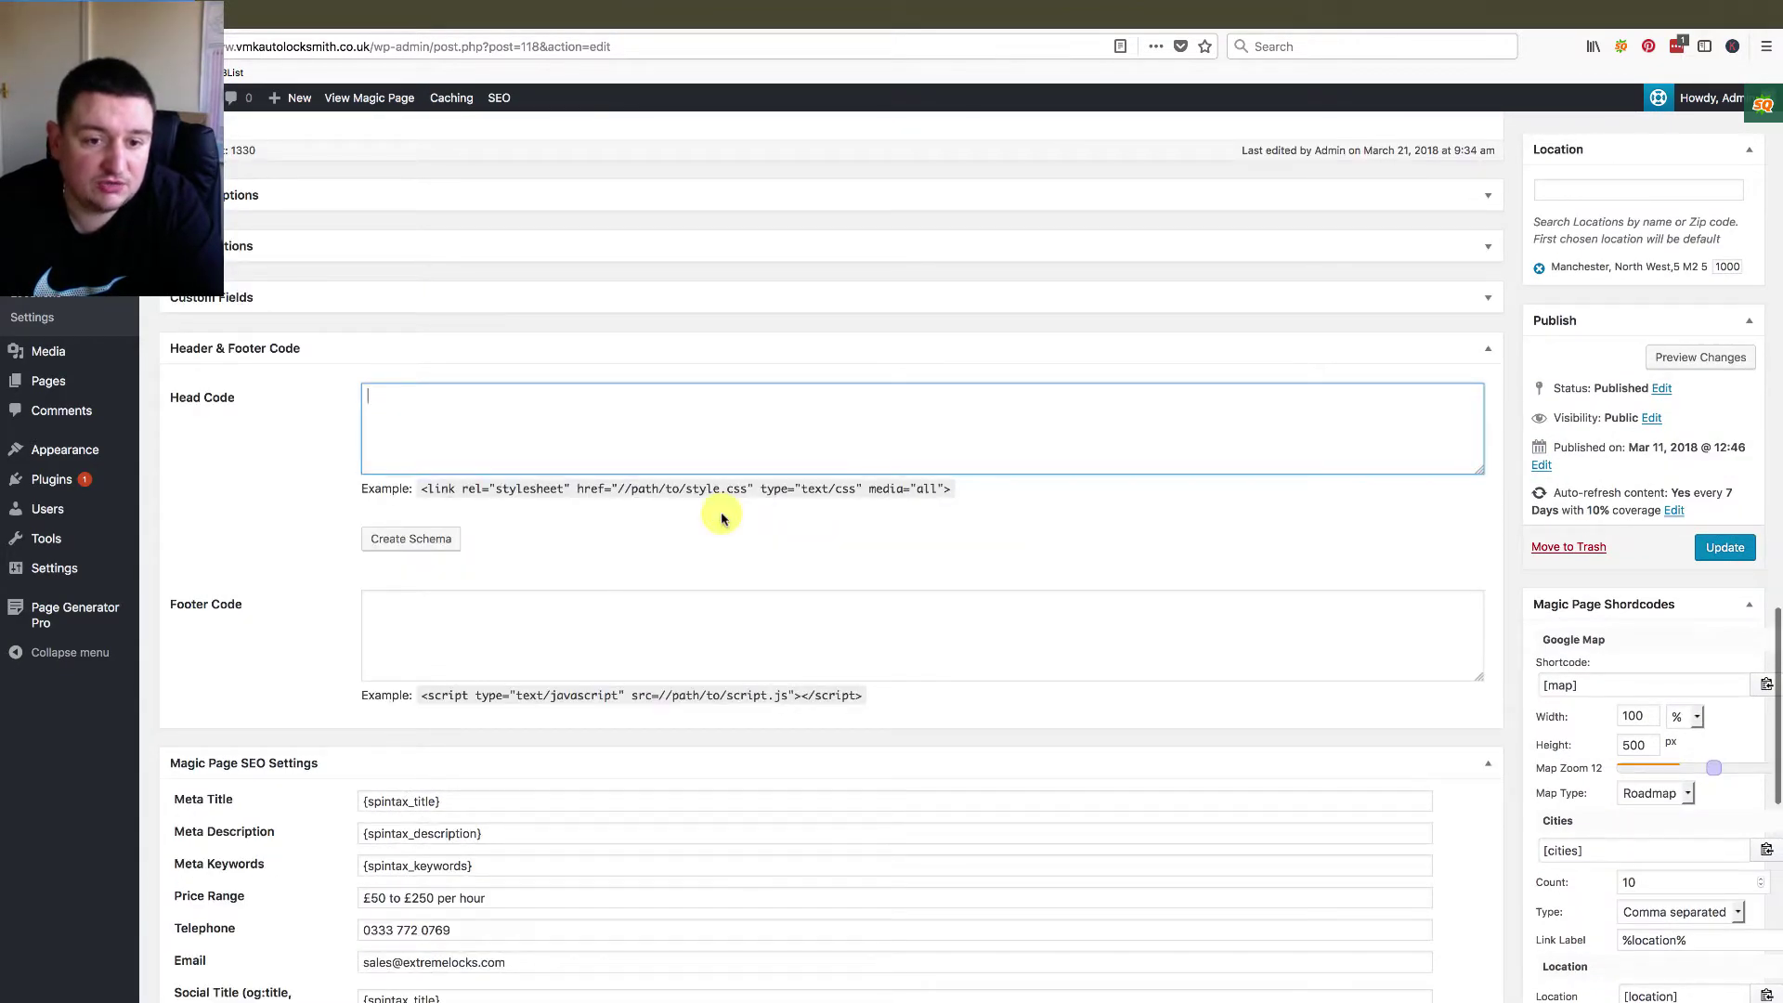
scroll(1502, 691, "down", 7)
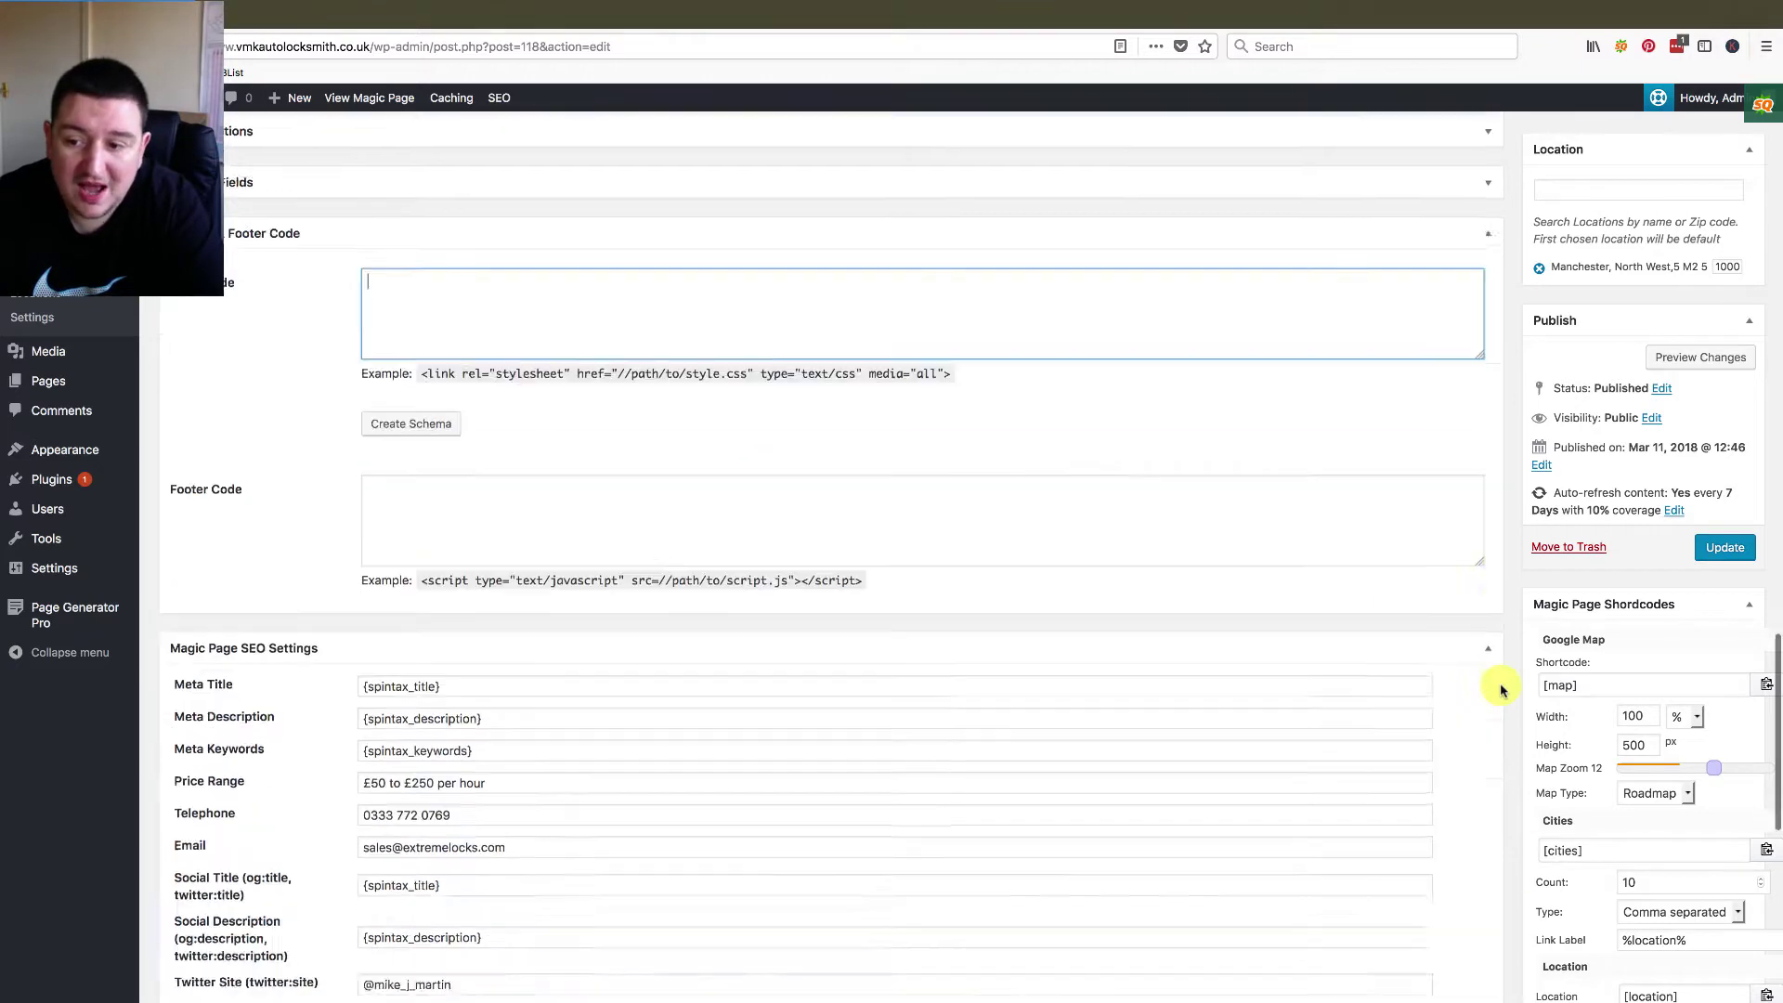
scroll(1501, 690, "down", 2)
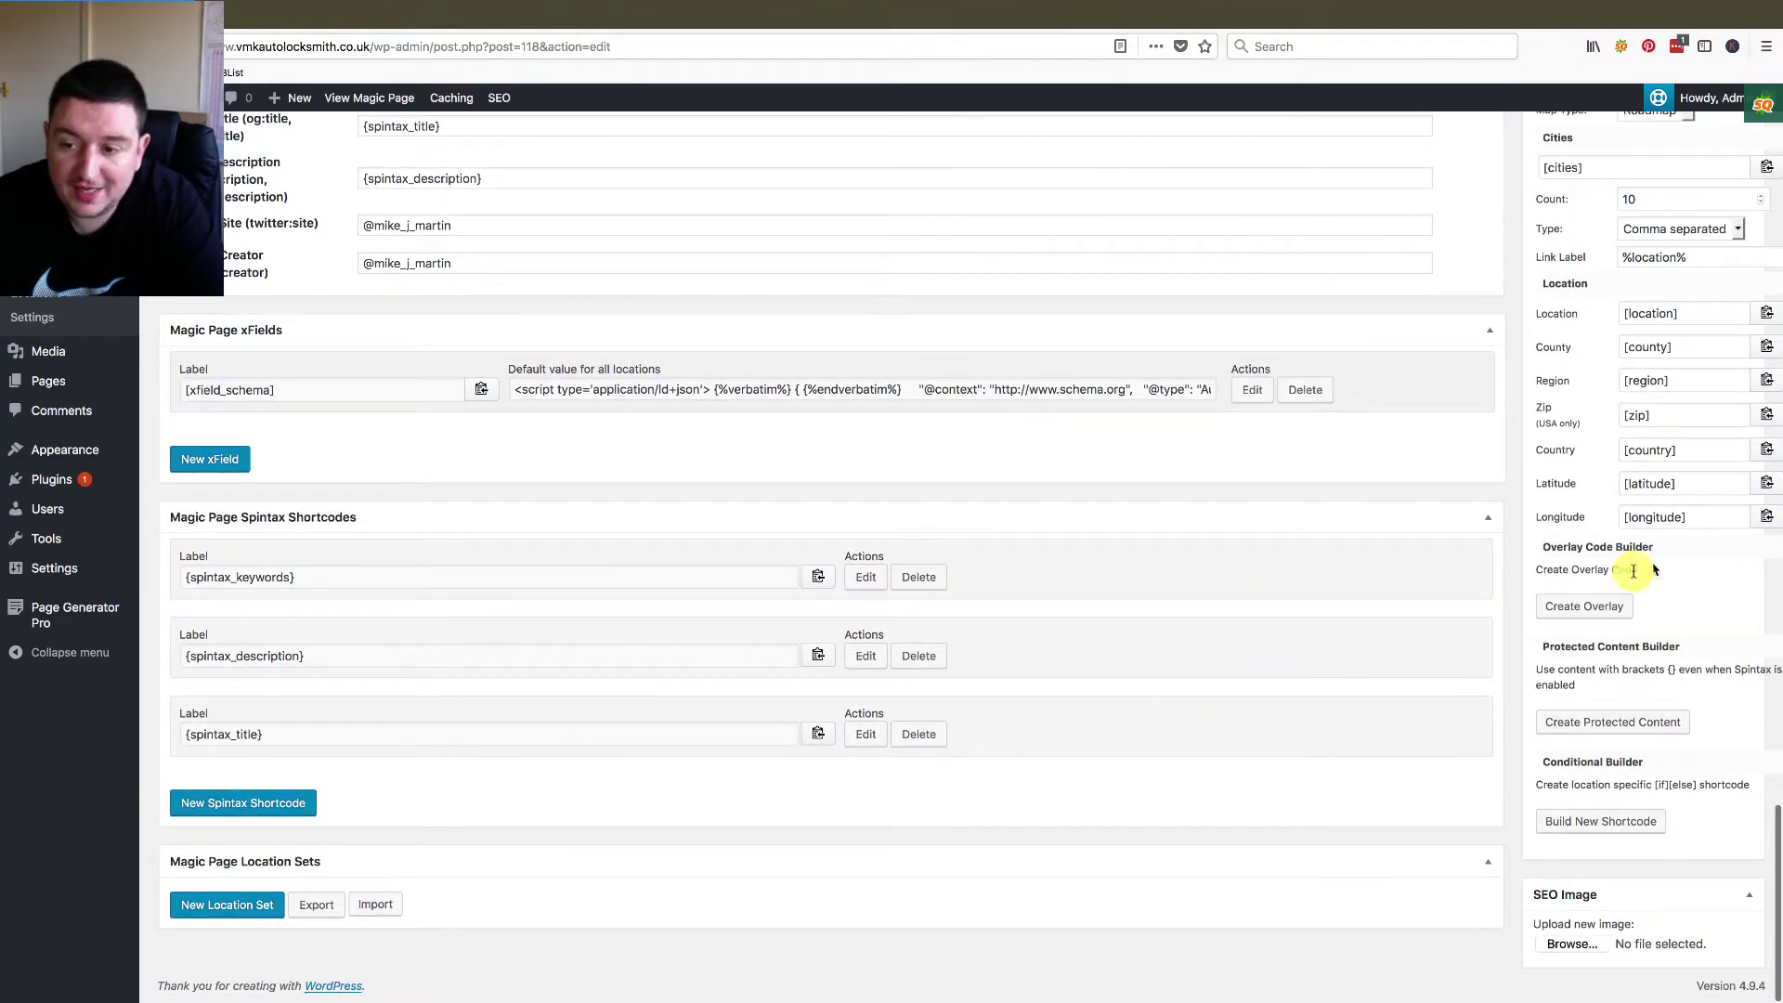
- Generate overlay code for the auto-locksmith landing page URL and copy the whole code
left_click(1582, 606)
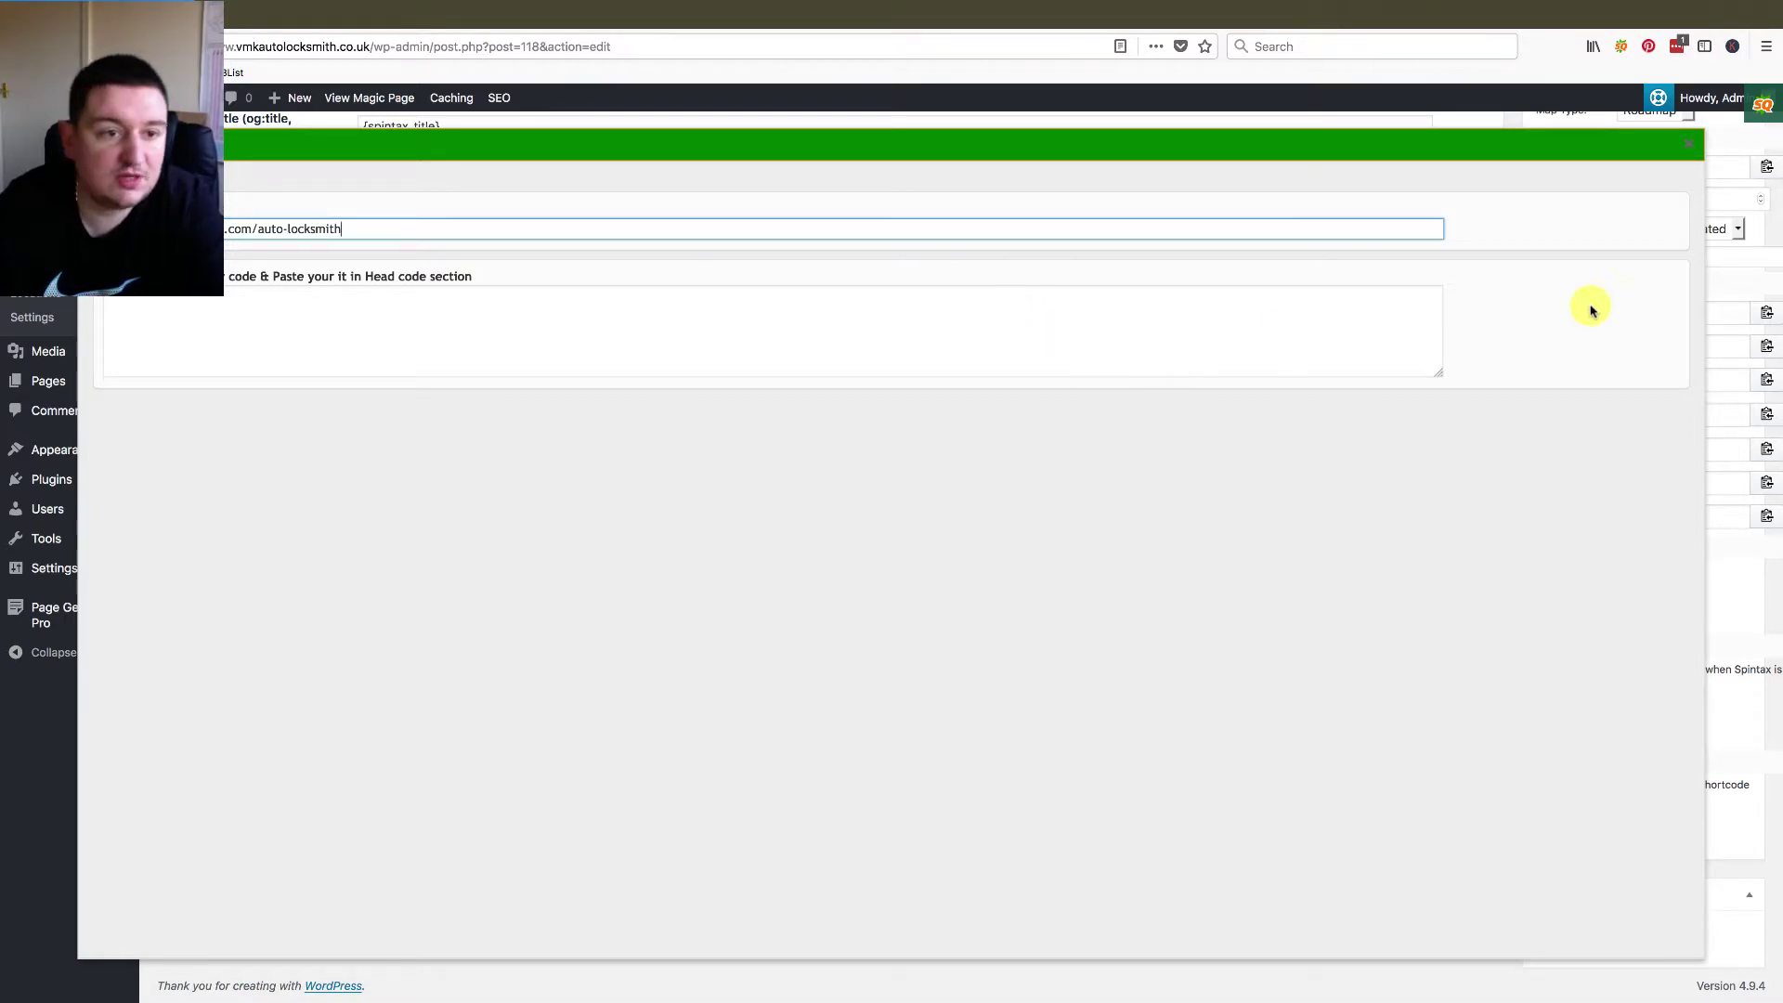
key("Tab")
key("super+v")
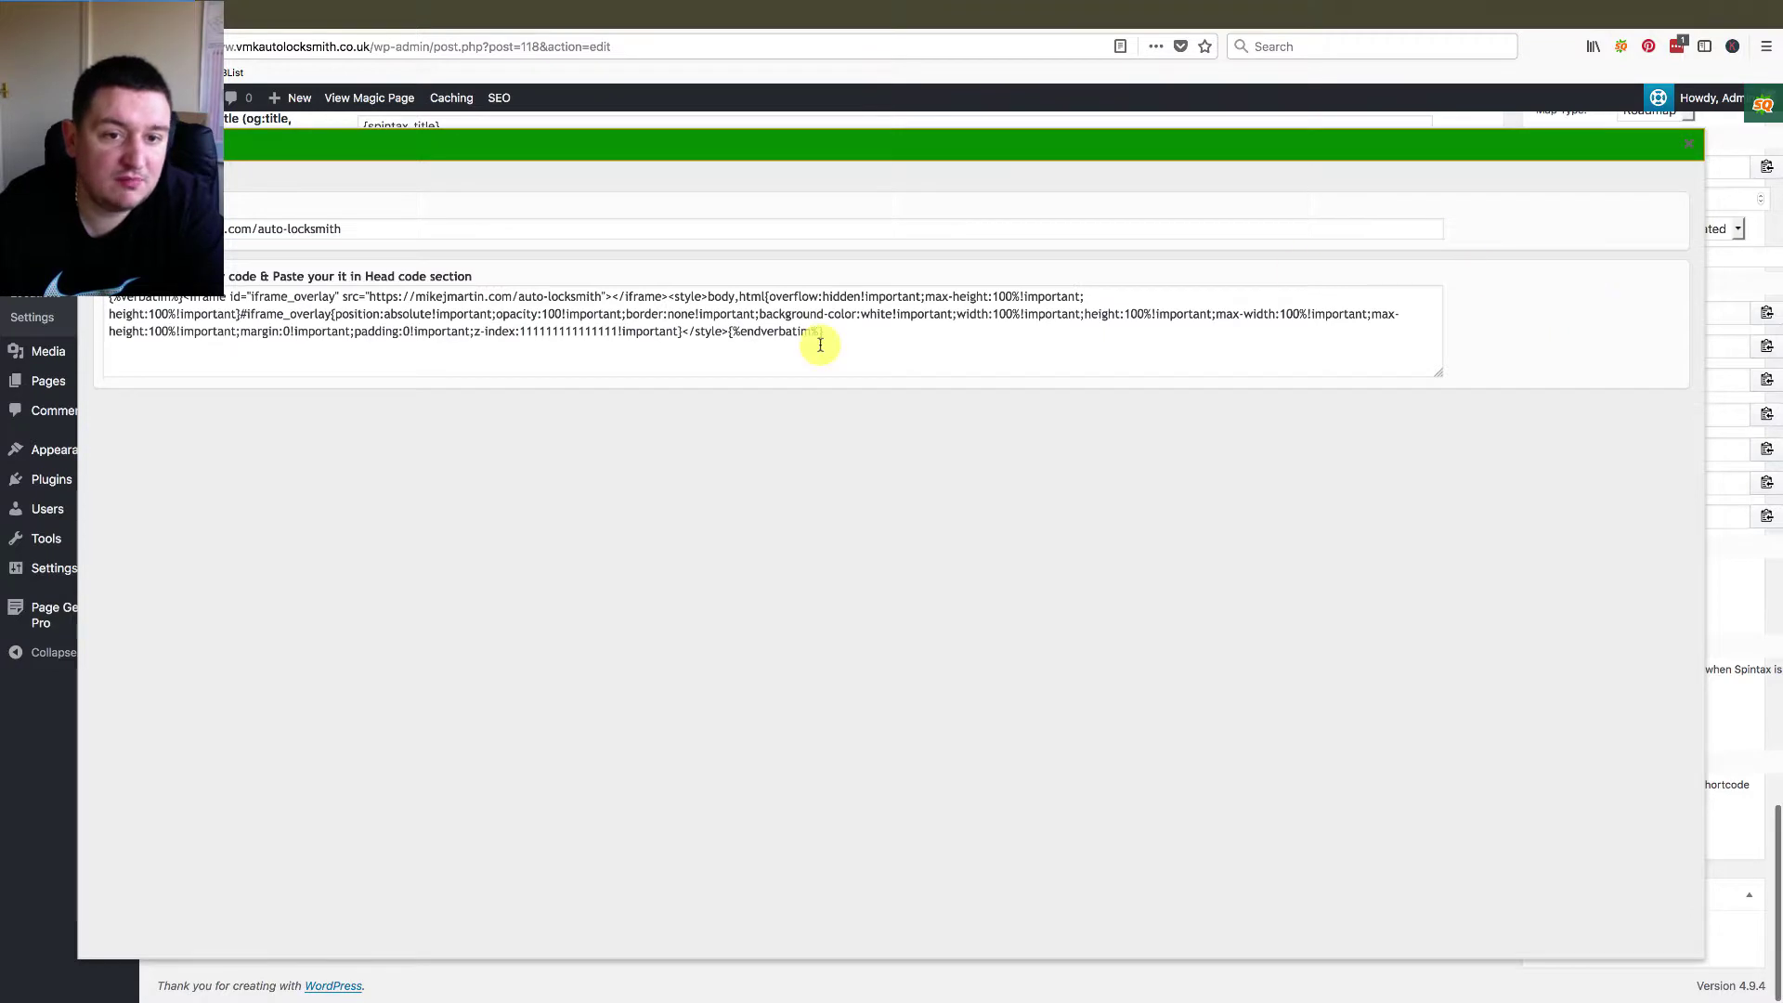
key("super+a")
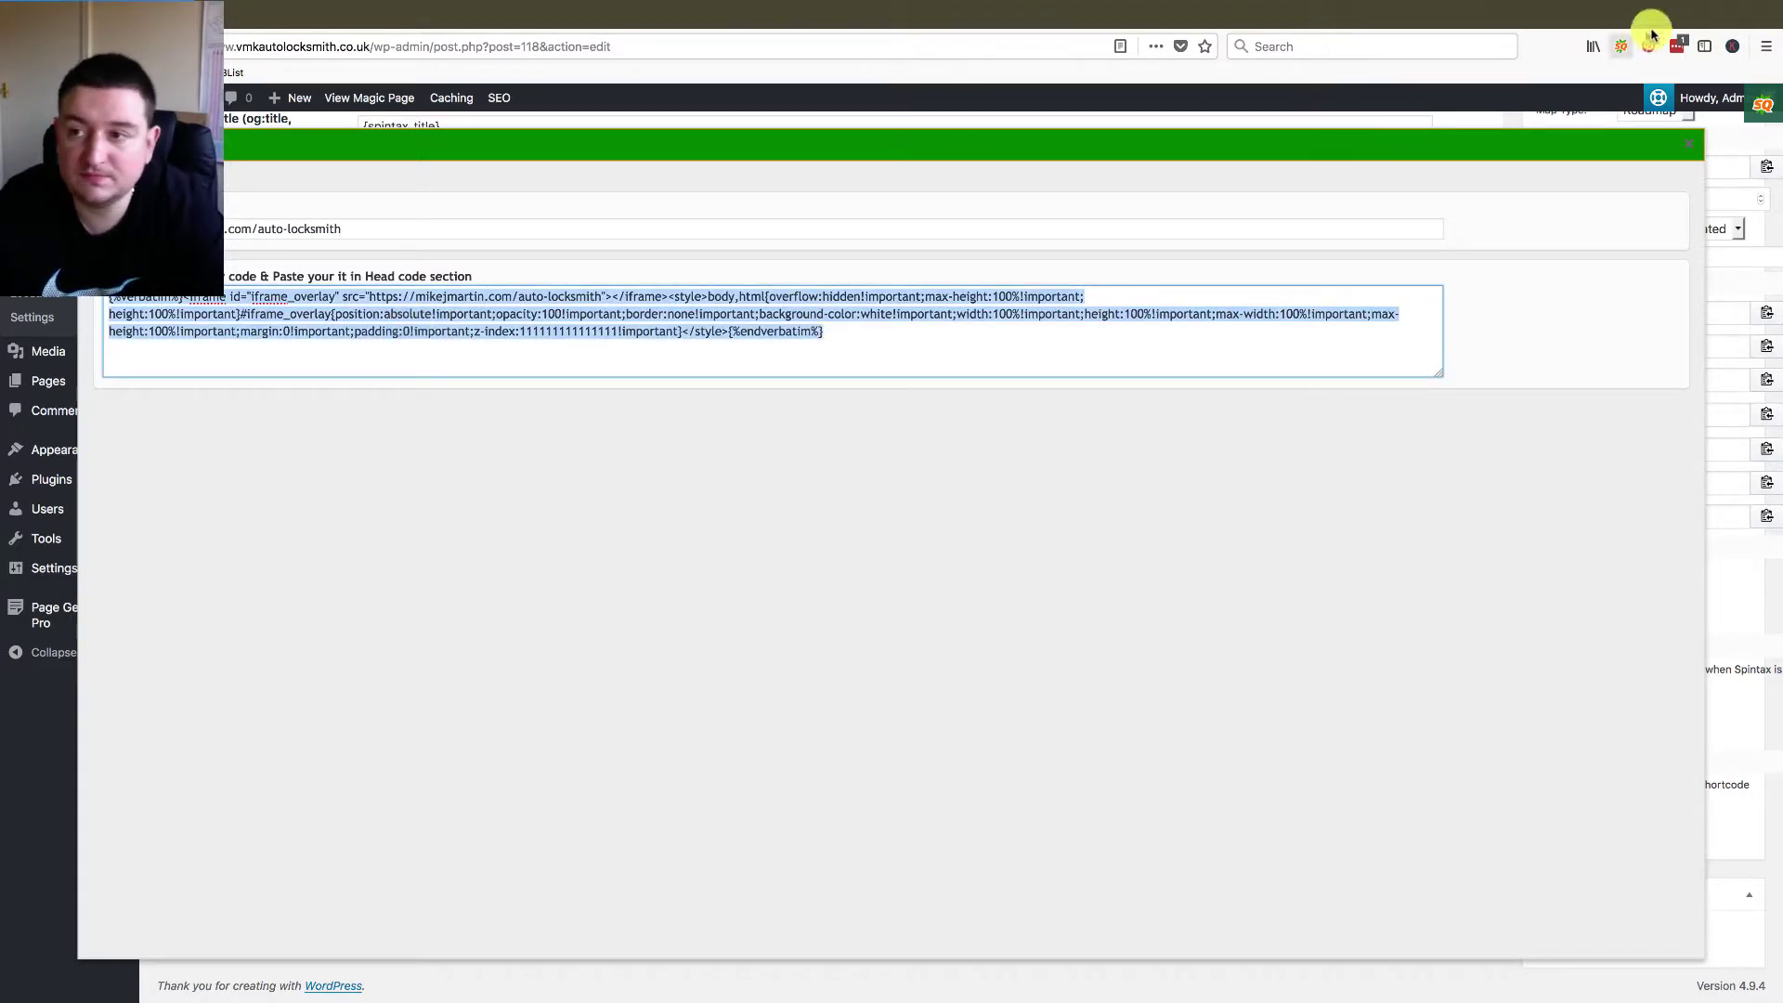
left_click(1692, 151)
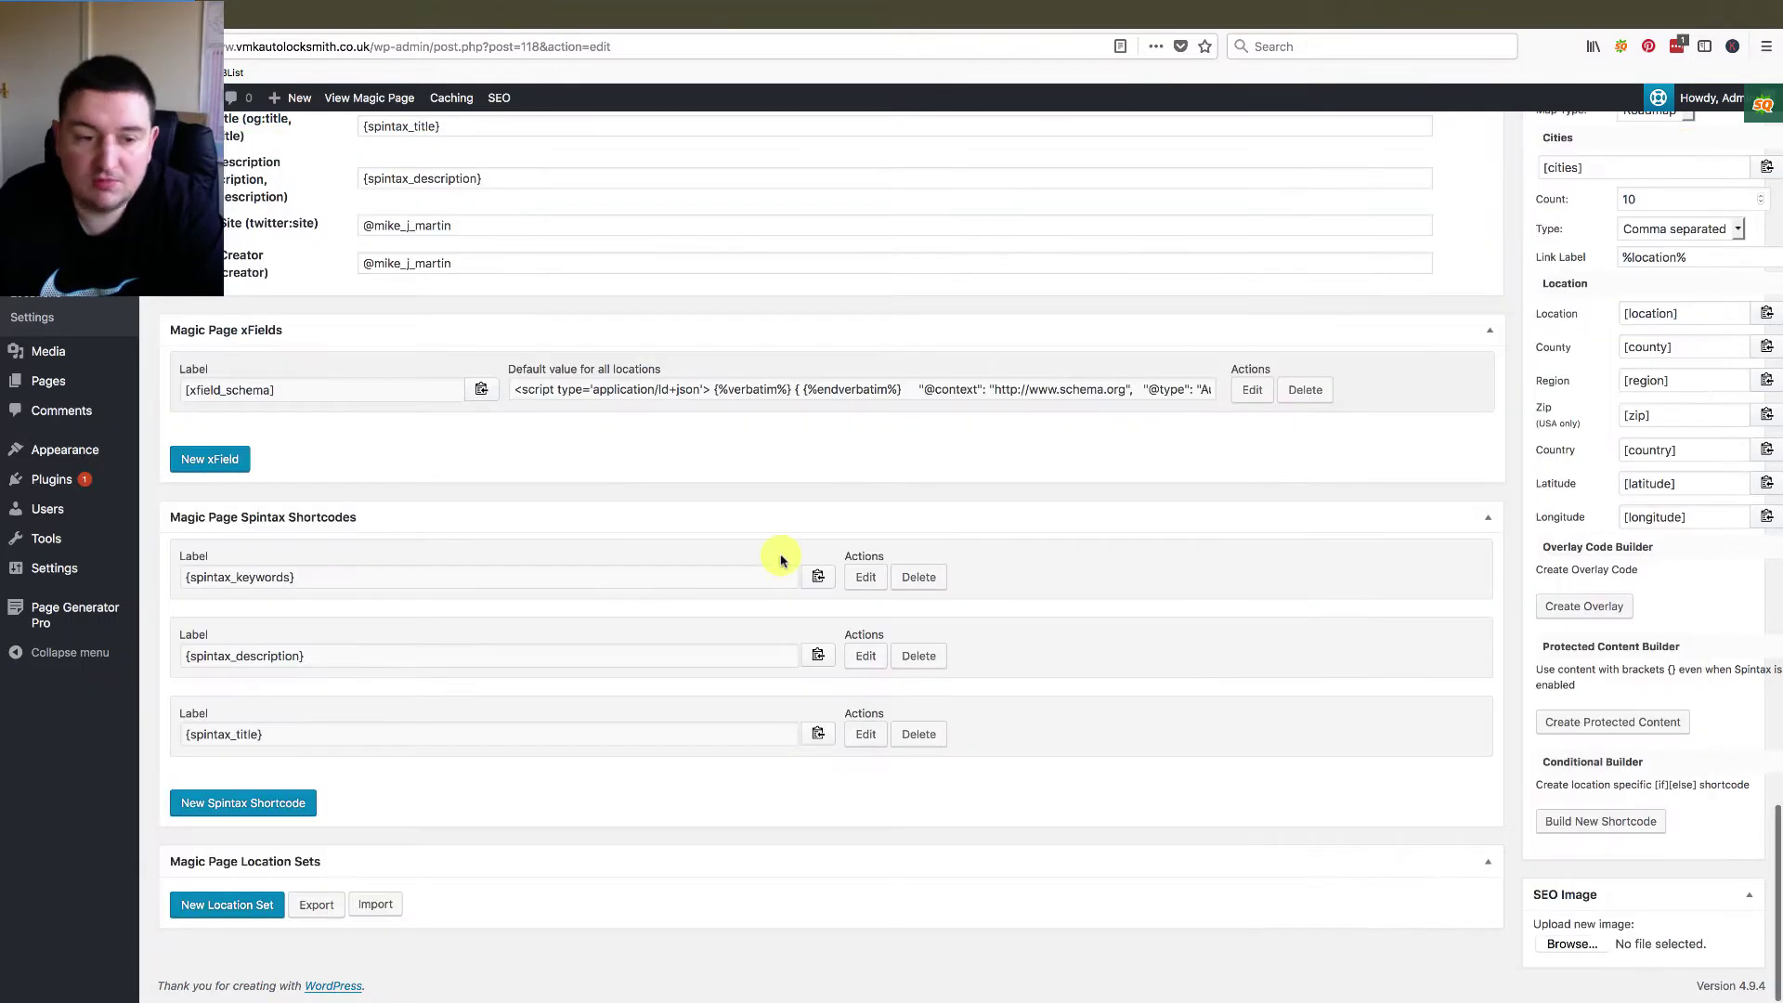
- Create and save a new xField labelled overlay with the copied overlay code as its default value for all locations
left_click(212, 465)
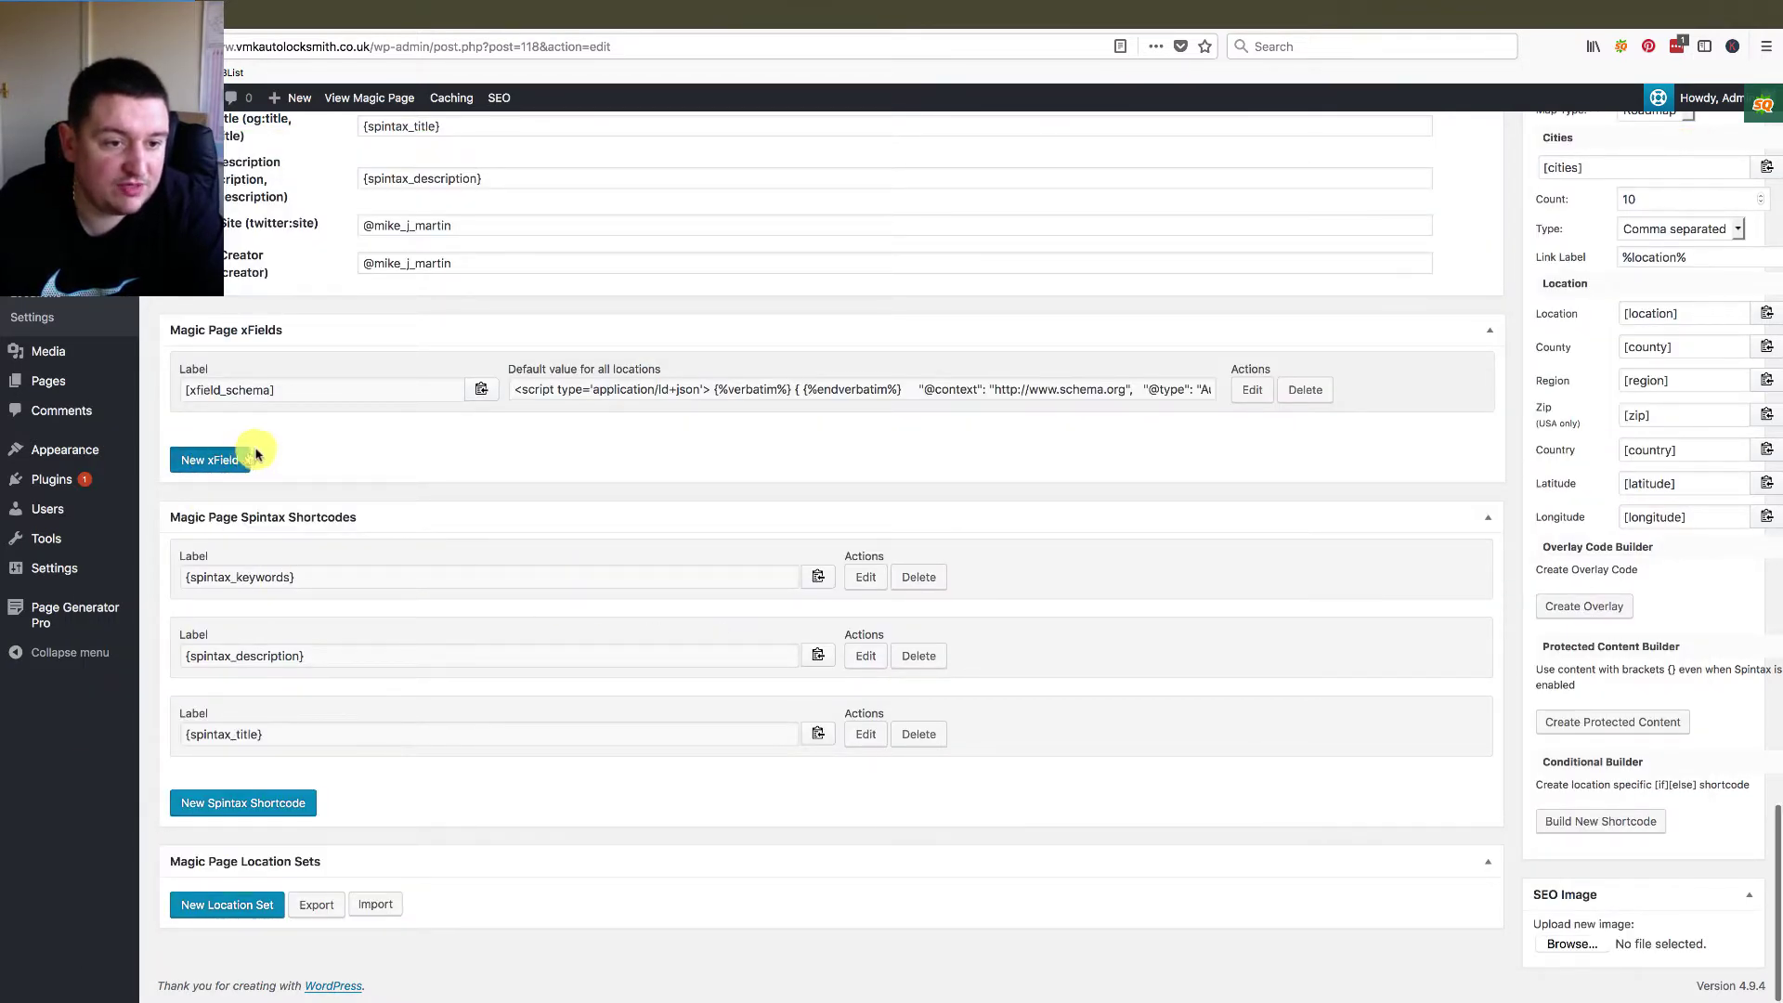
left_click(200, 381)
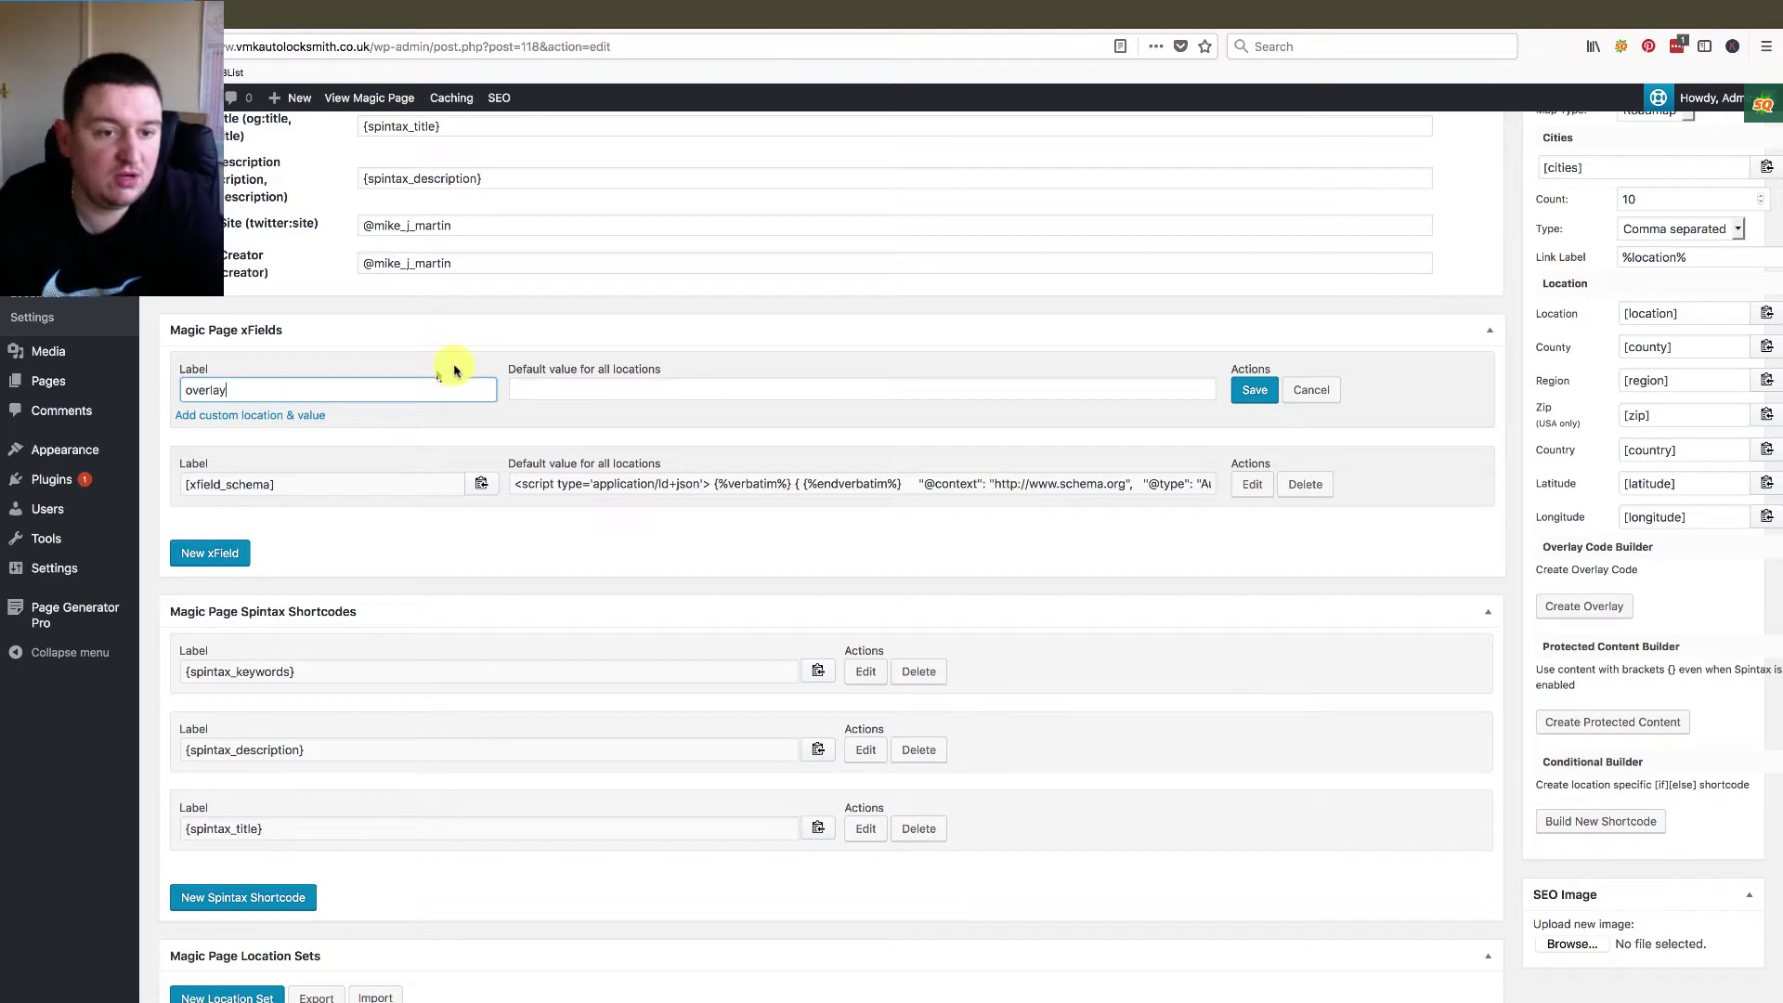
left_click(527, 391)
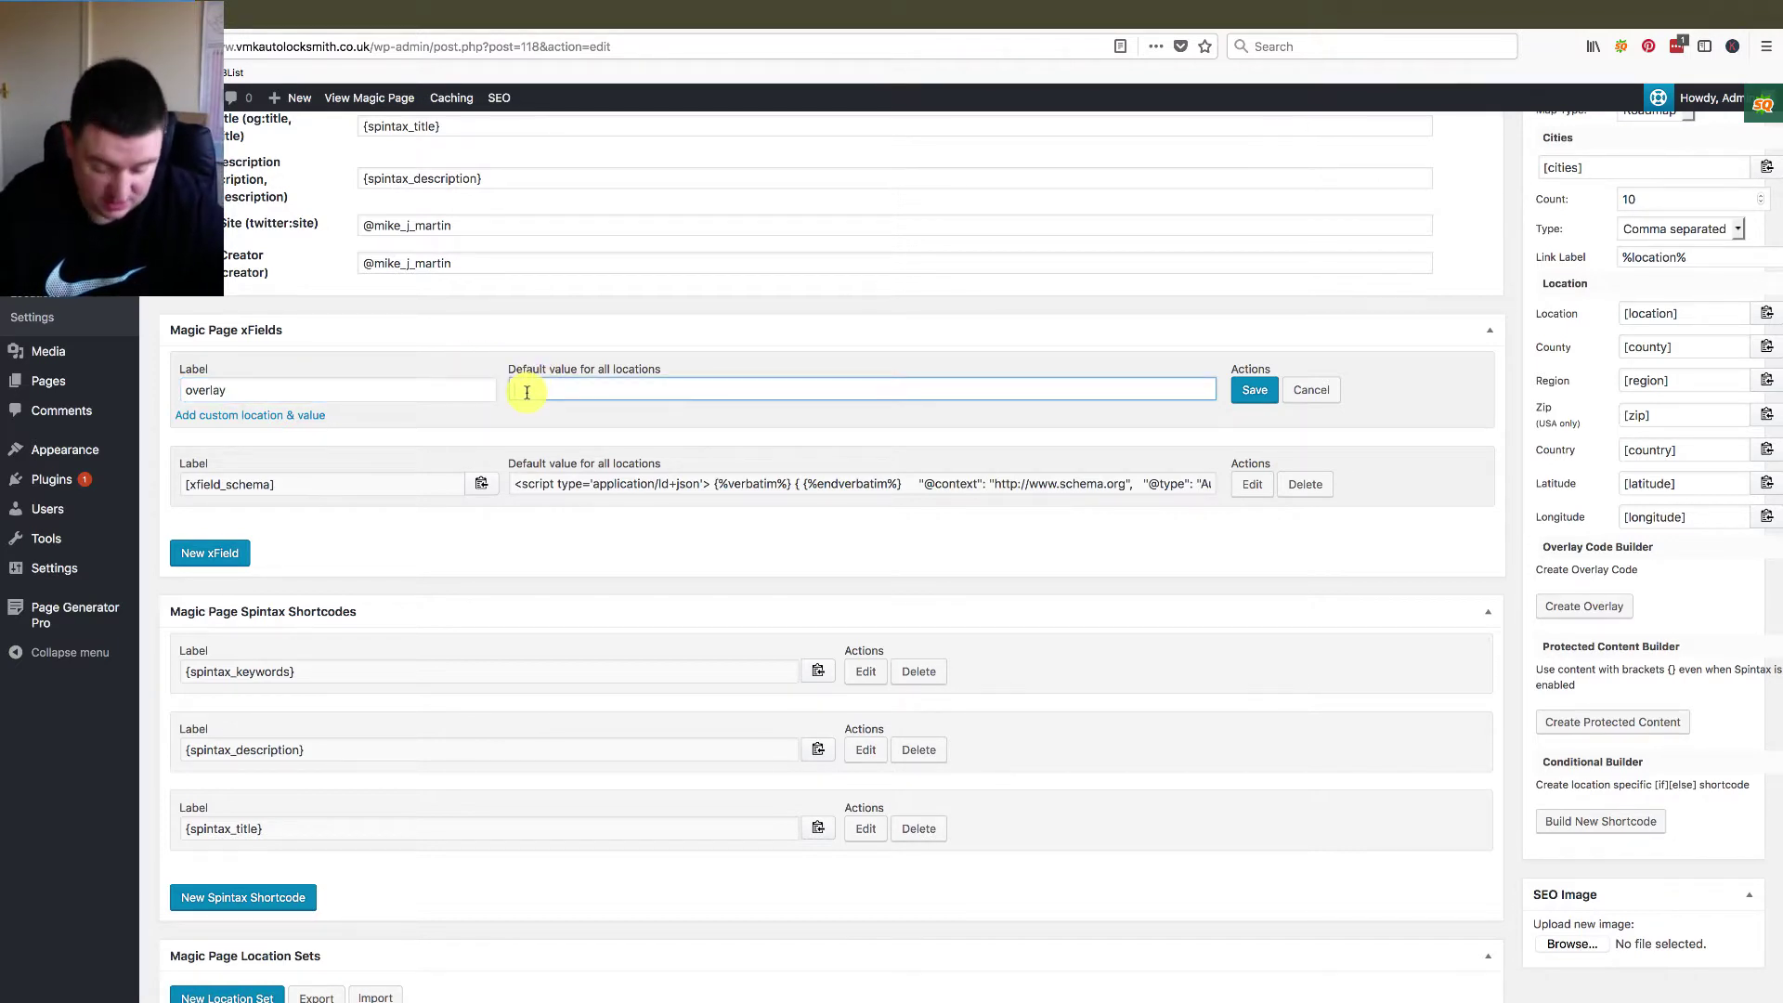
key("ctrl+v")
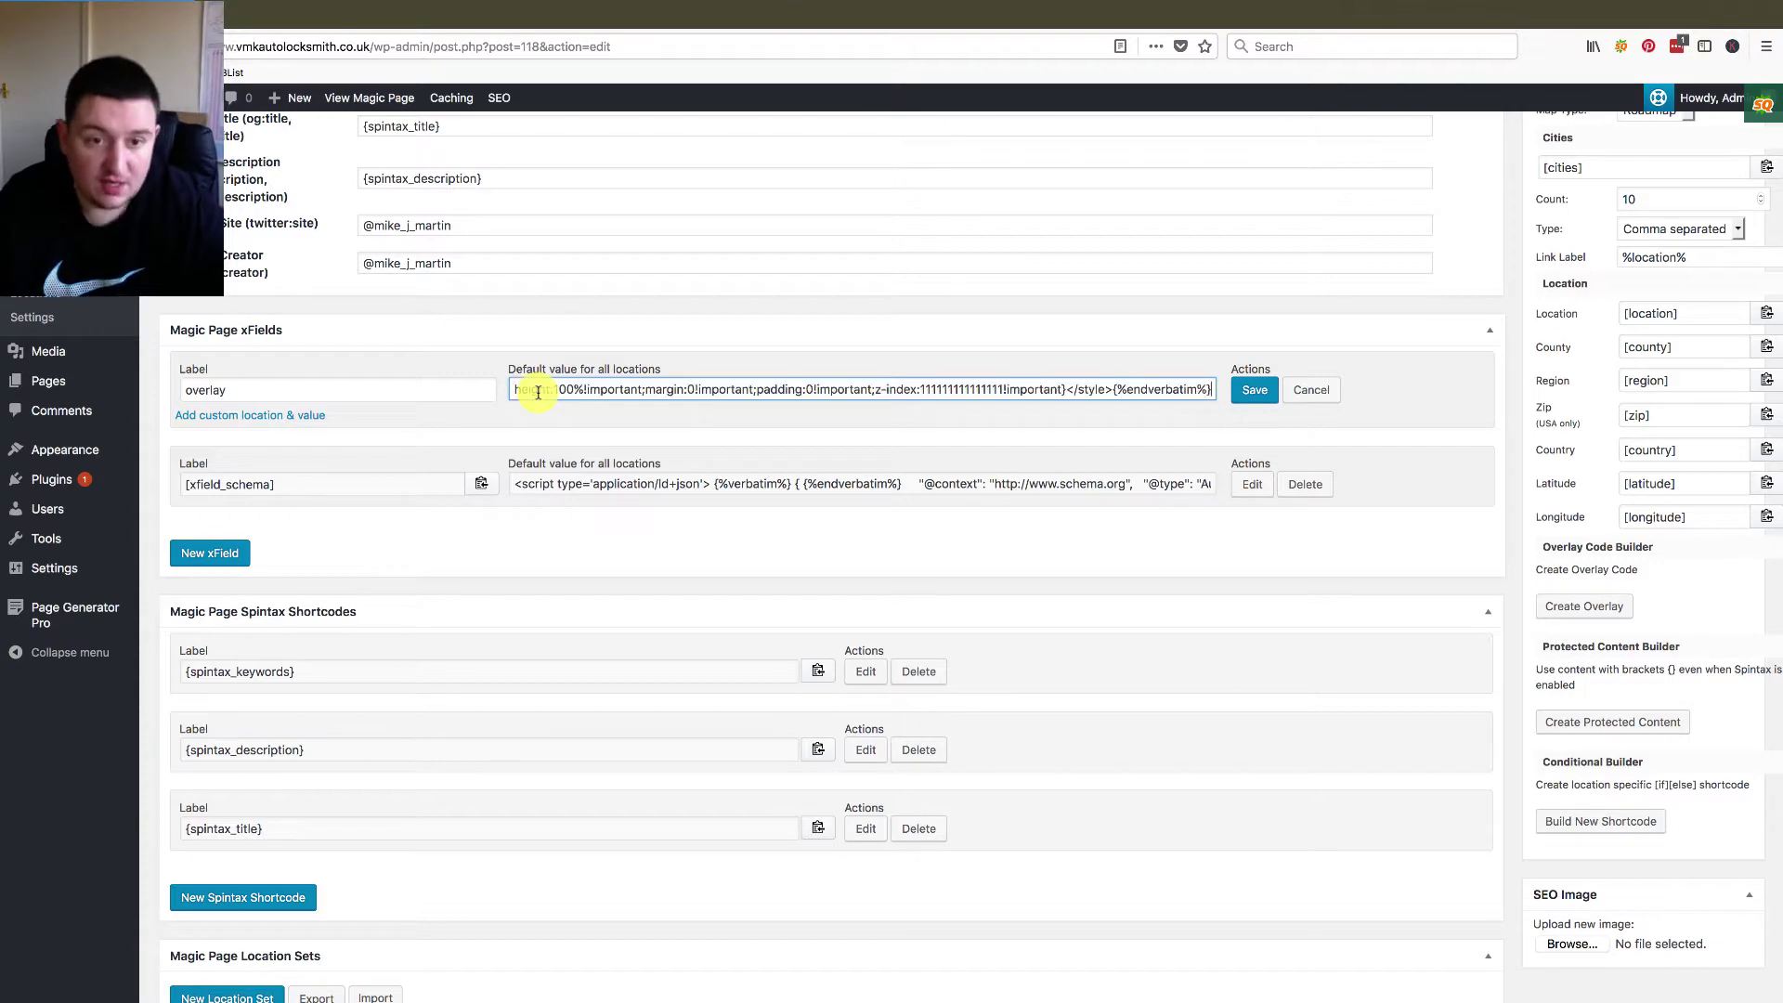
left_click(1258, 391)
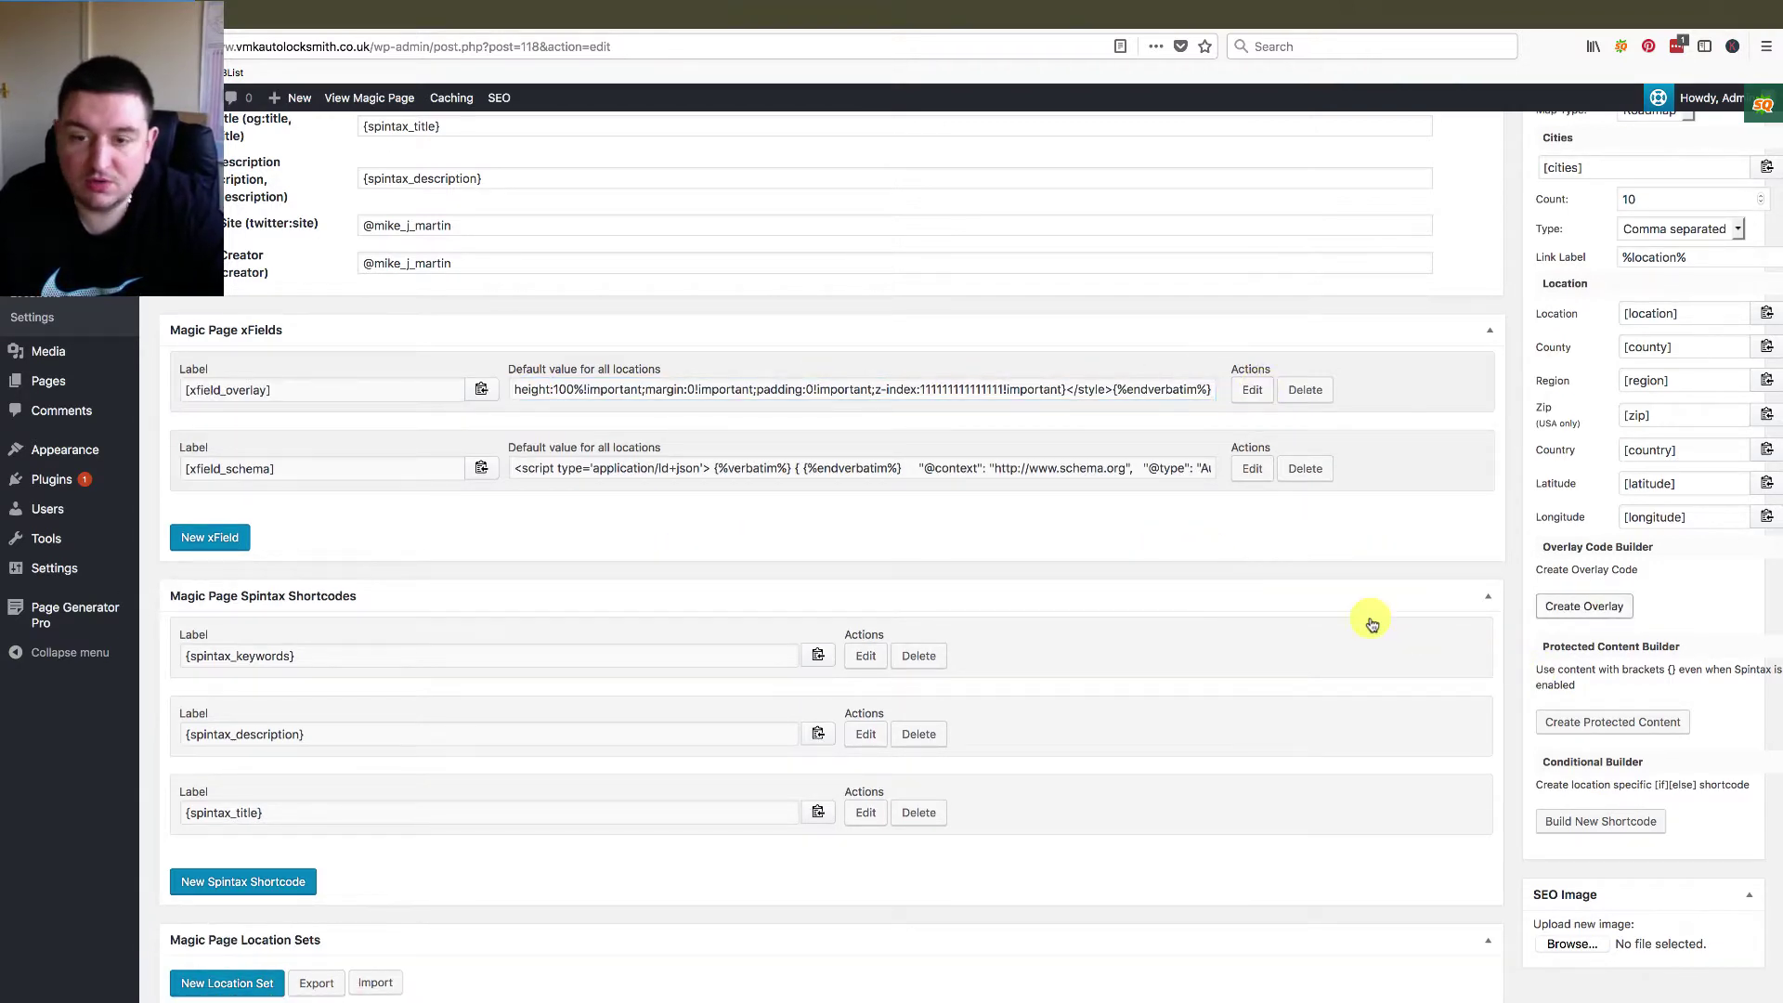
- Update the magic page with the new xField and view the published location page
scroll(1373, 616, "up", 5)
scroll(1258, 617, "down", 4)
scroll(1753, 460, "up", 10)
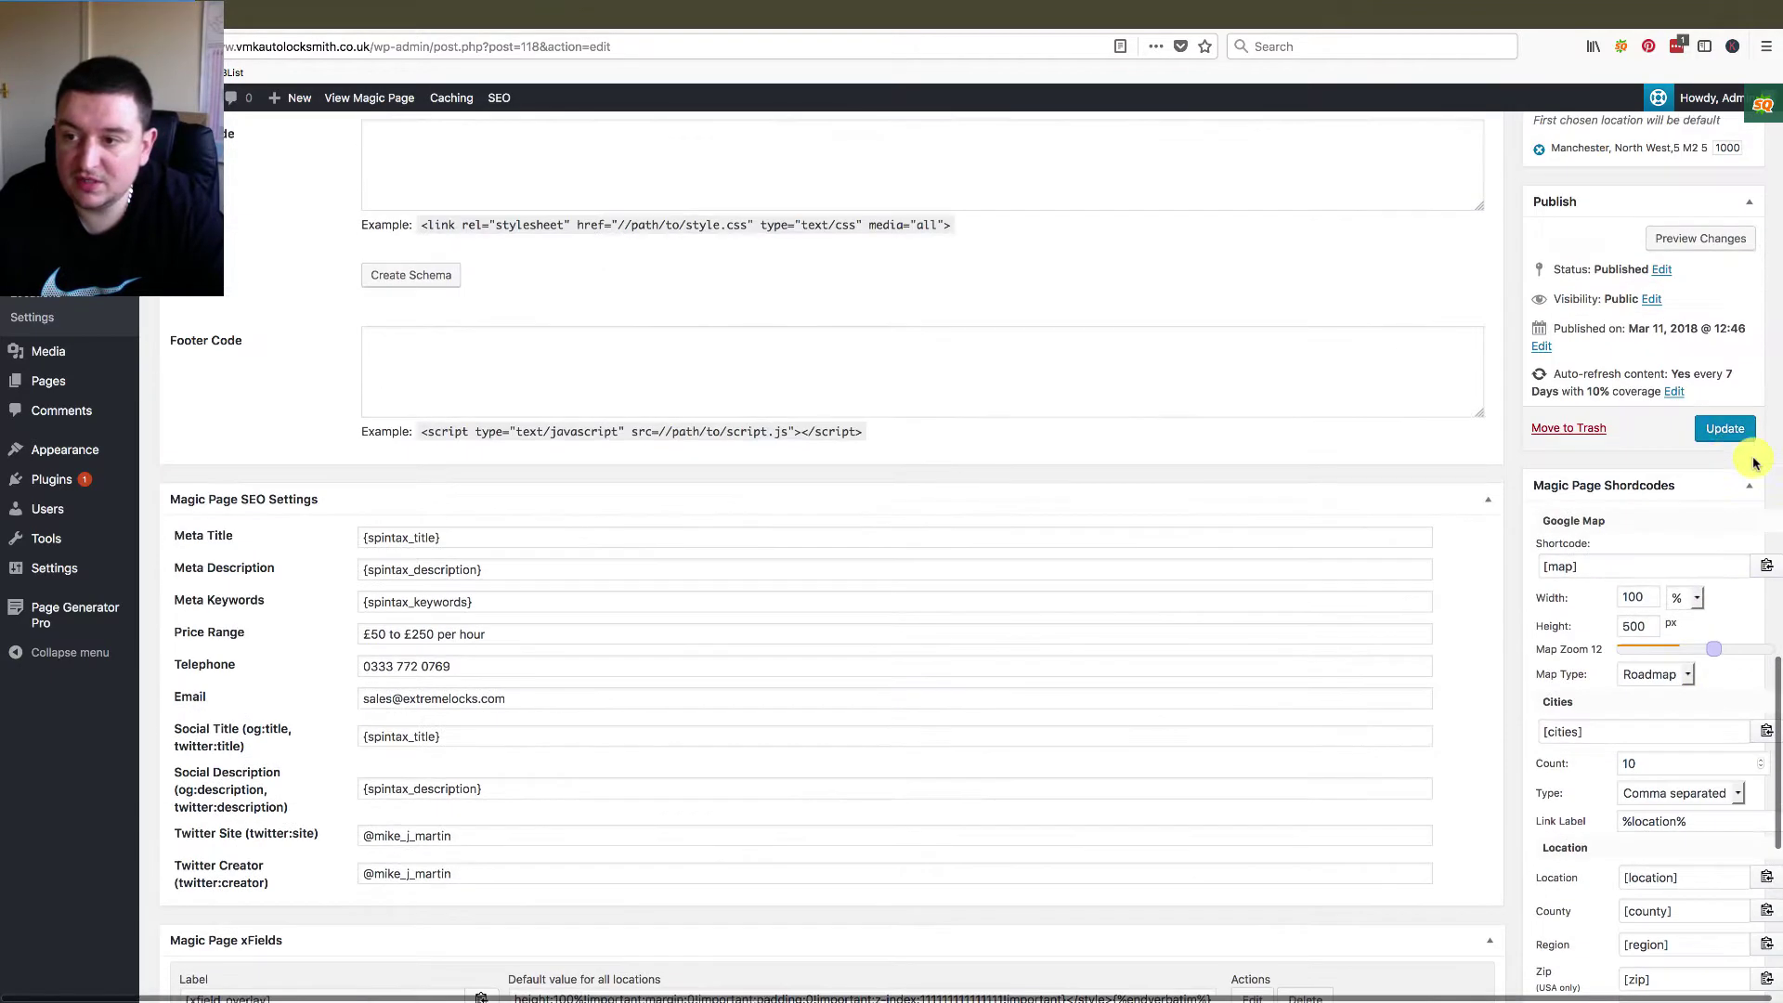
left_click(1724, 428)
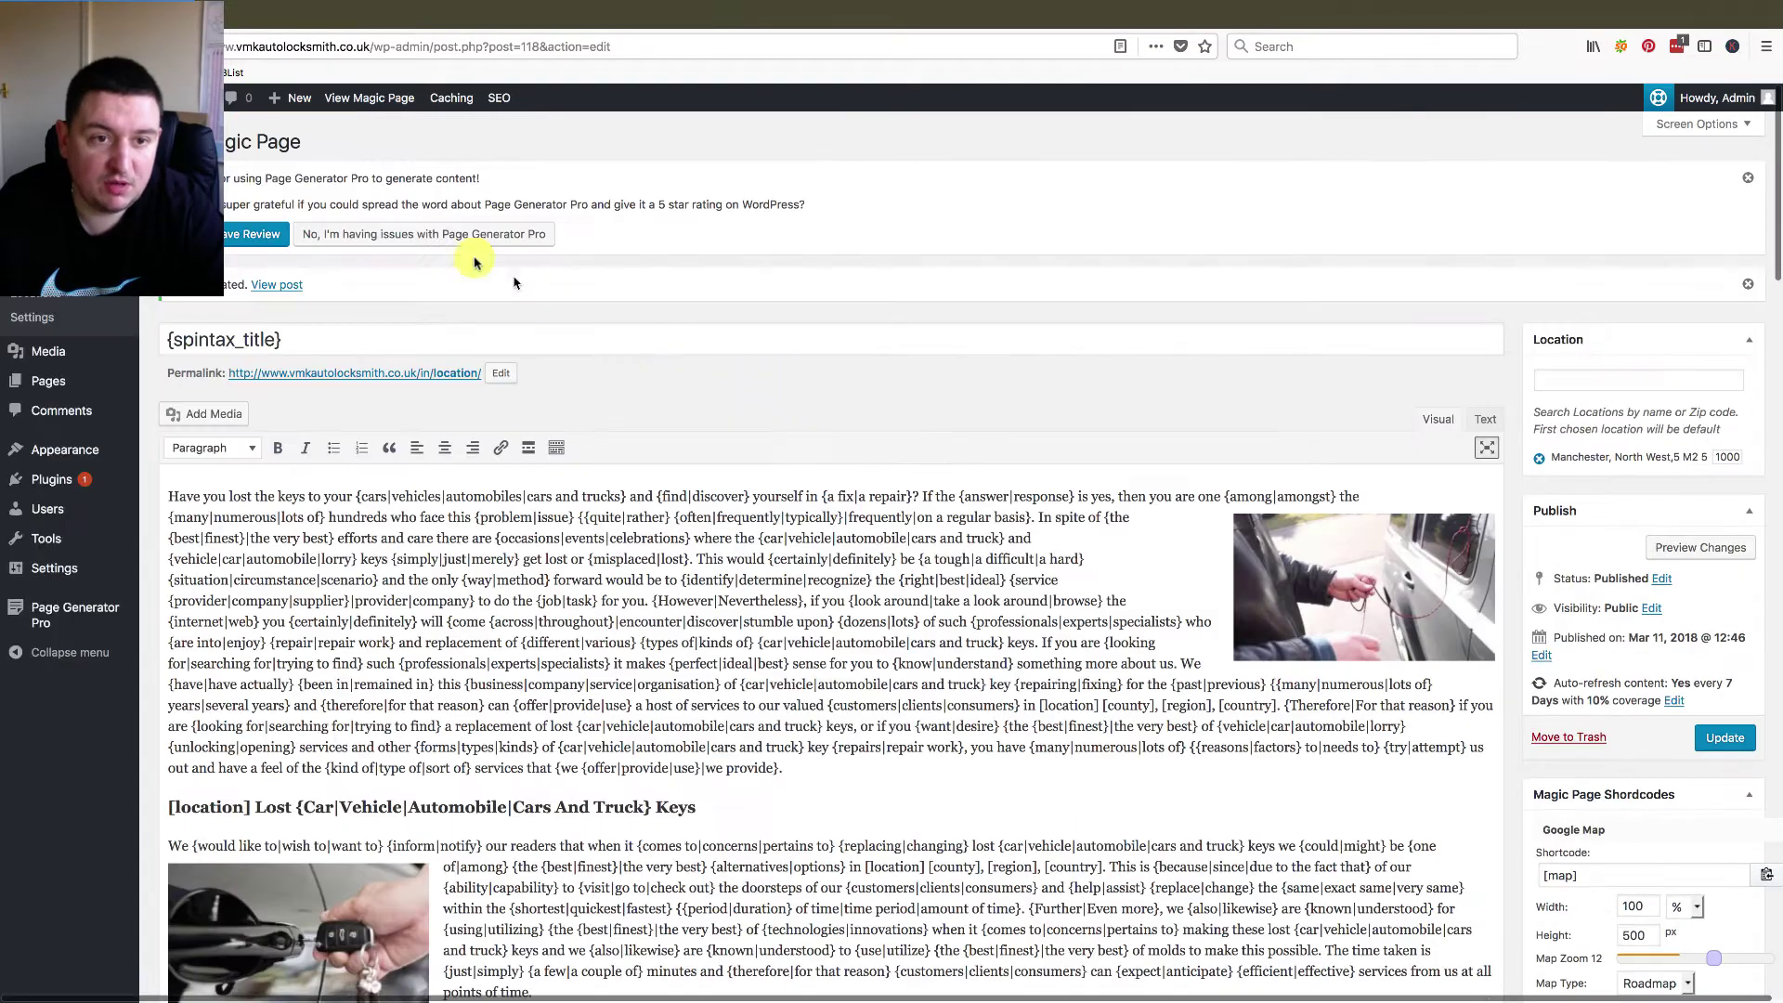
left_click(396, 103)
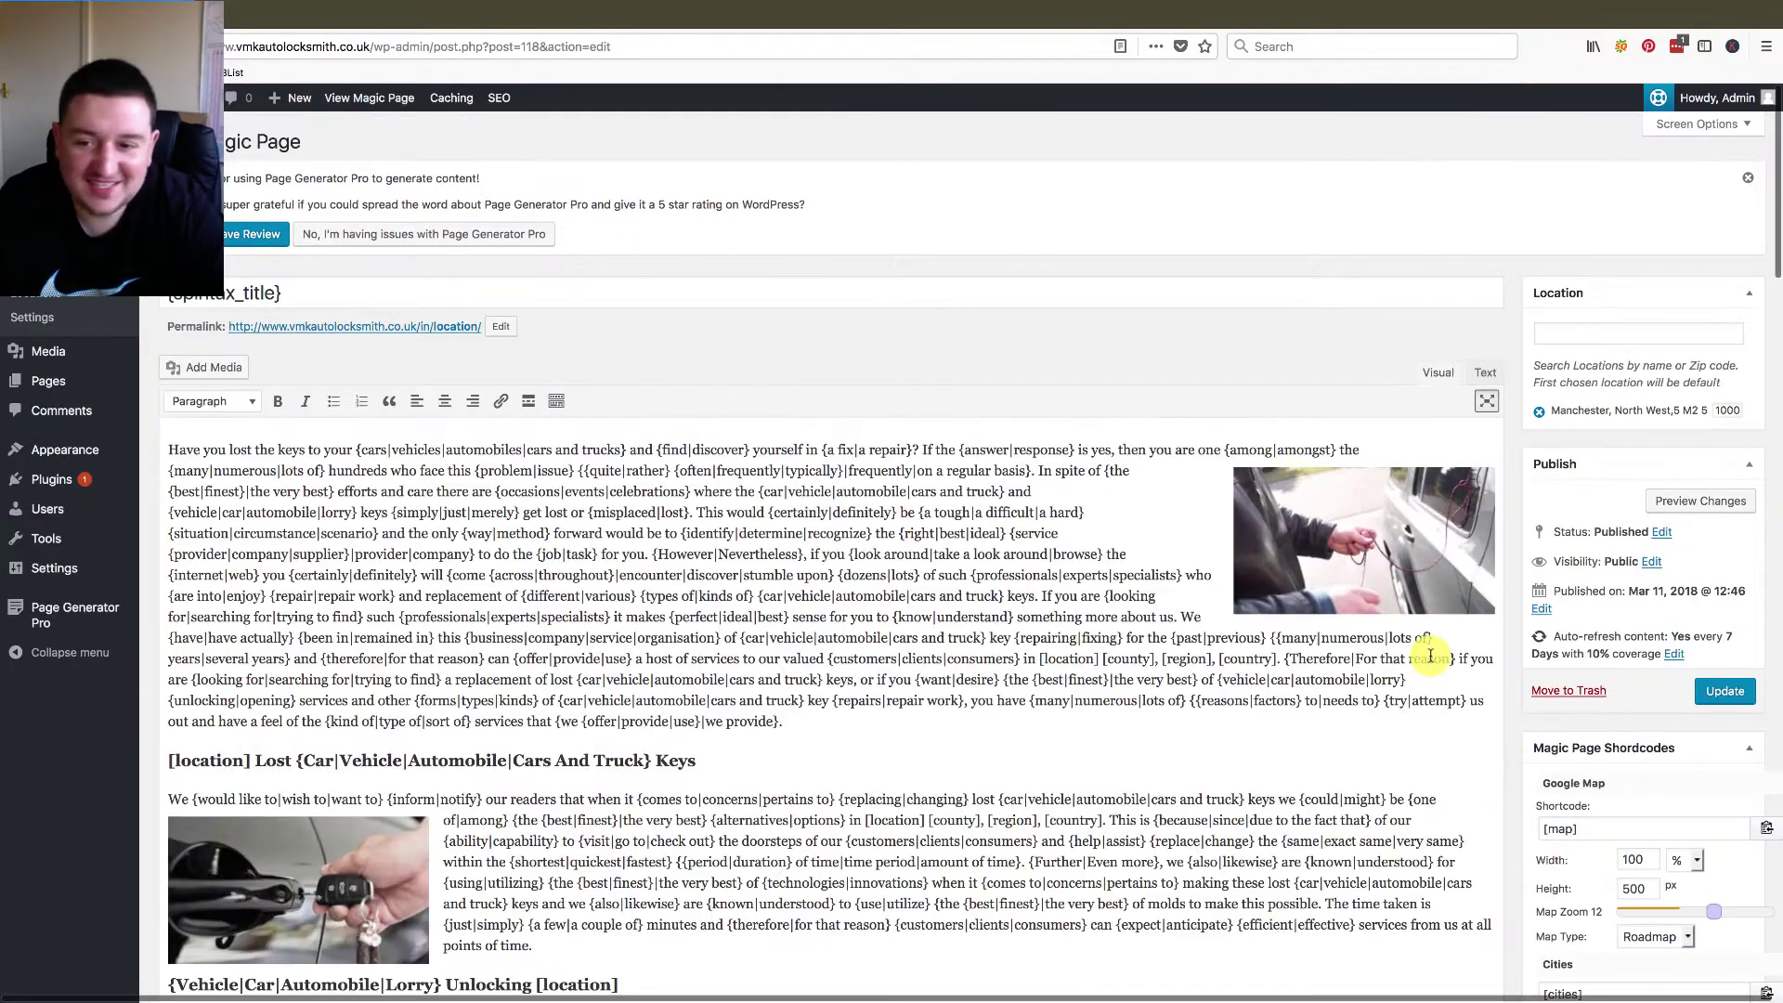
- Copy the [xfield_overlay] shortcode into the page's Head Code and update the magic page
scroll(1430, 655, "down", 5)
scroll(1430, 656, "down", 15)
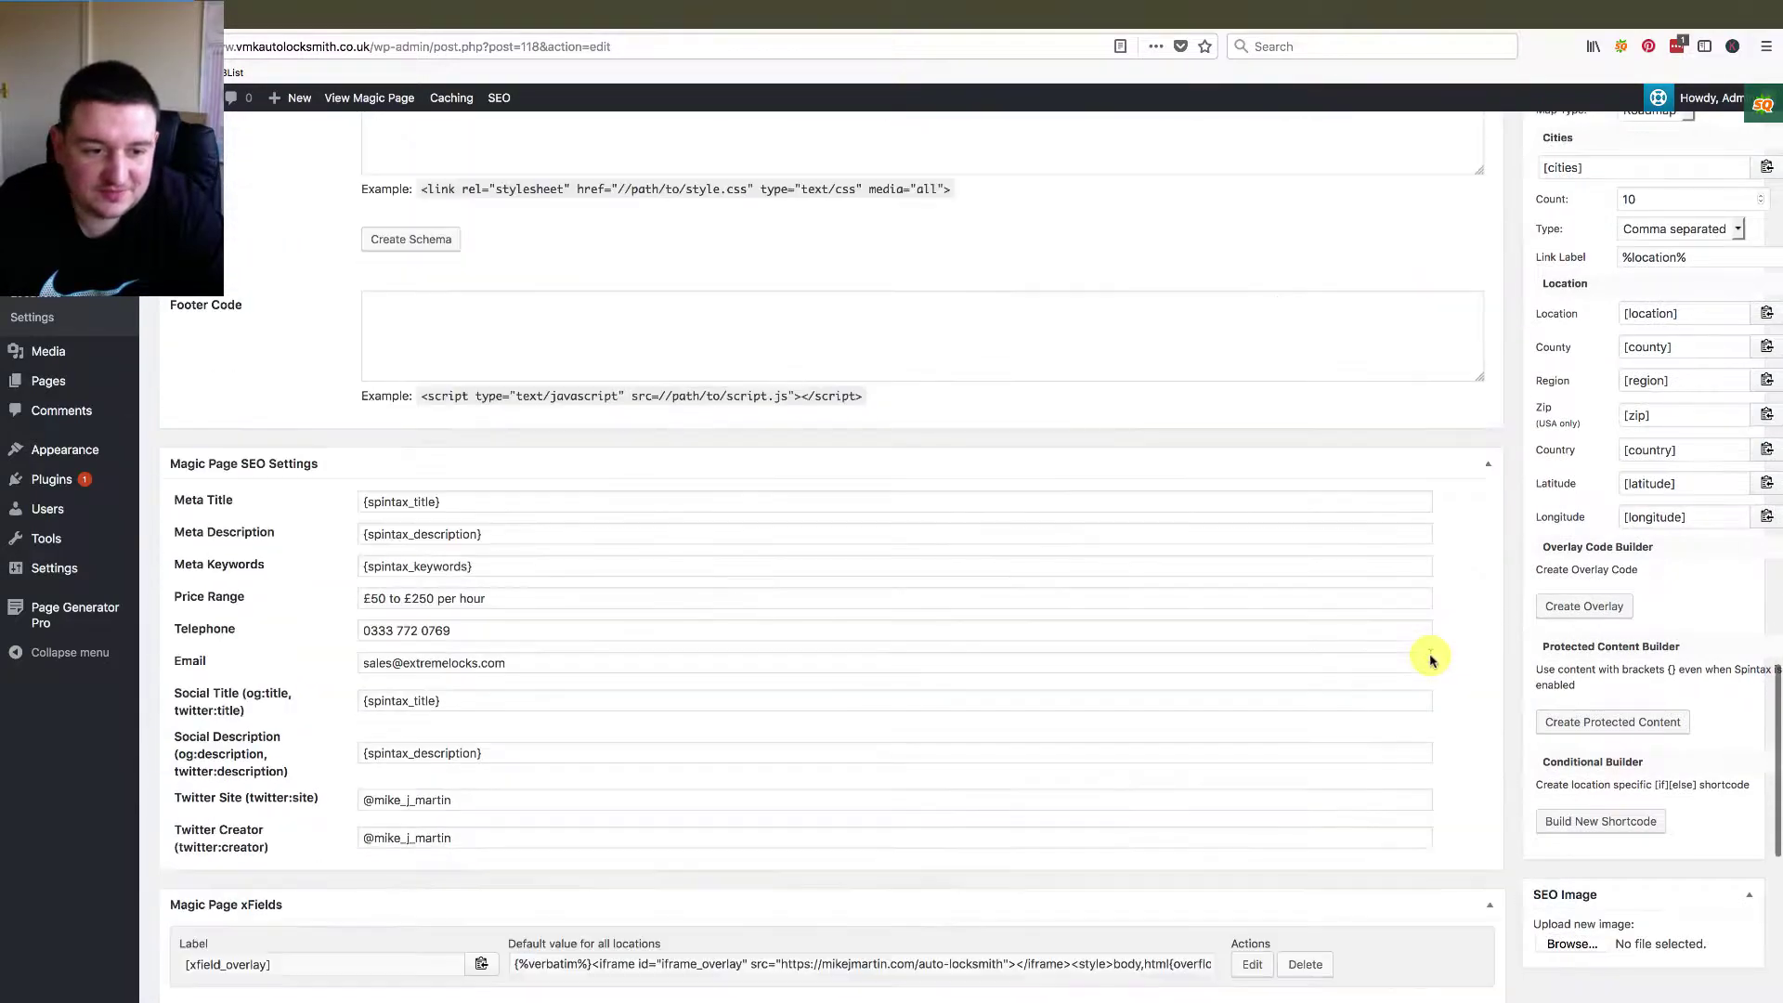
scroll(1430, 655, "up", 2)
scroll(1425, 657, "down", 3)
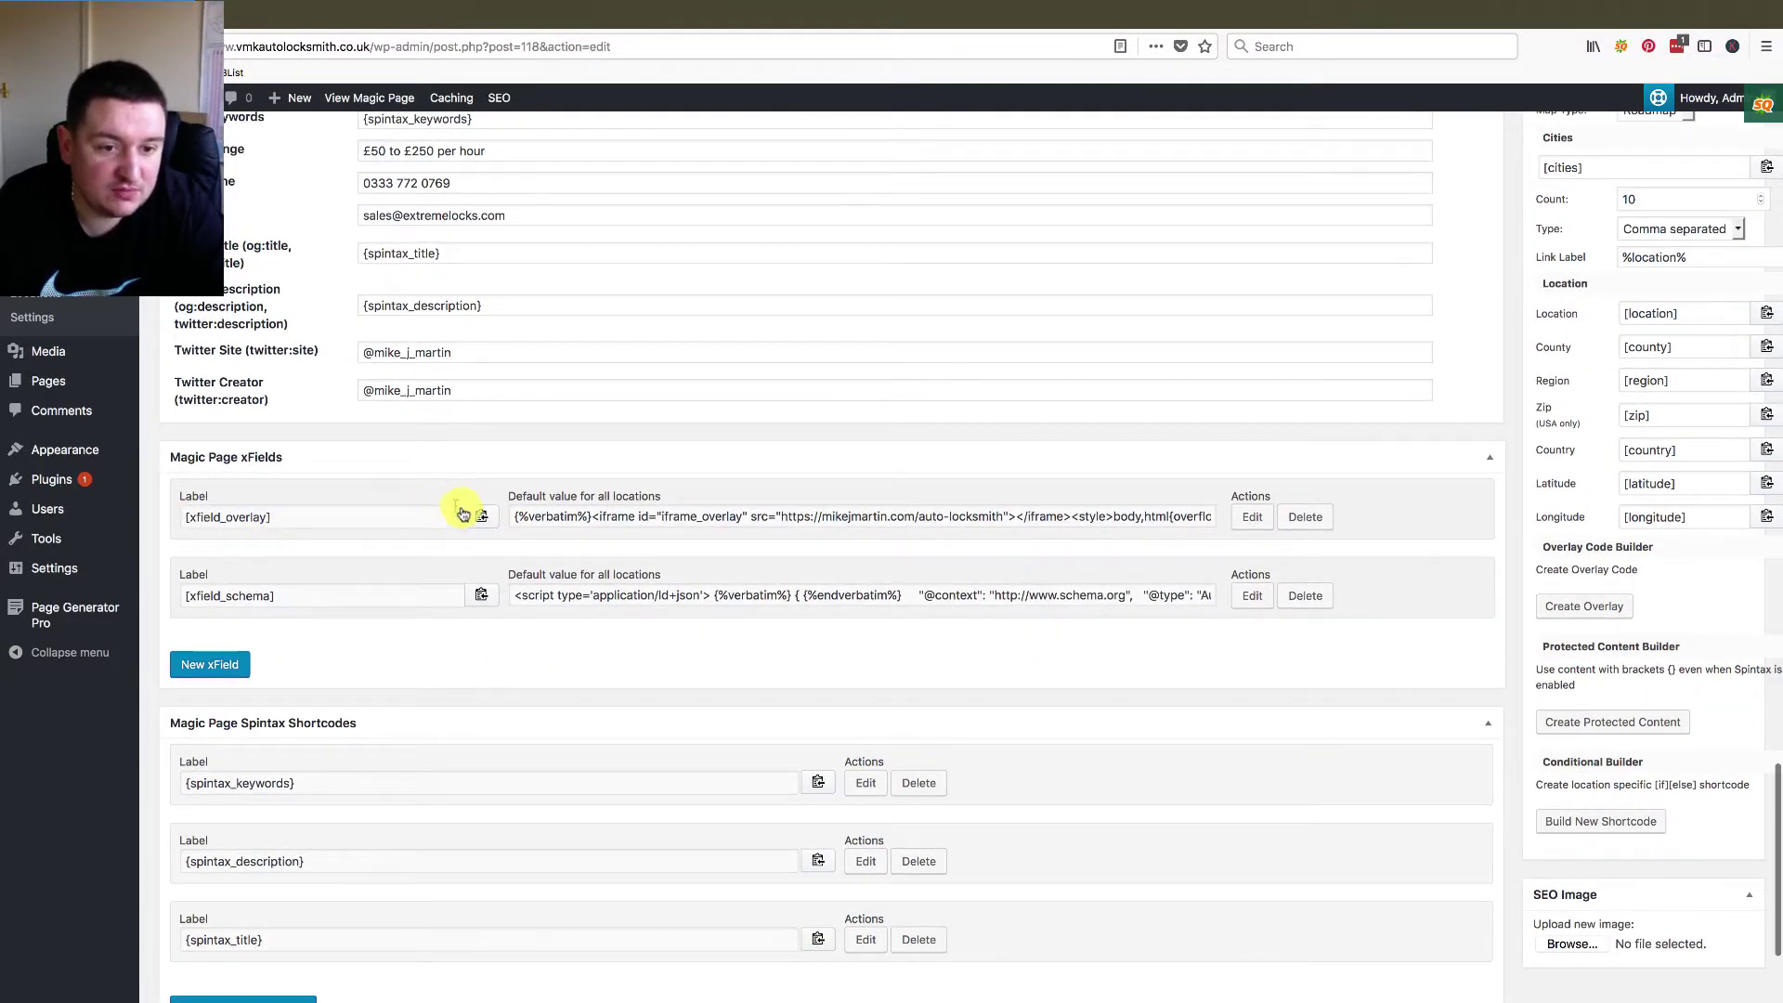
left_click(478, 517)
scroll(646, 473, "up", 8)
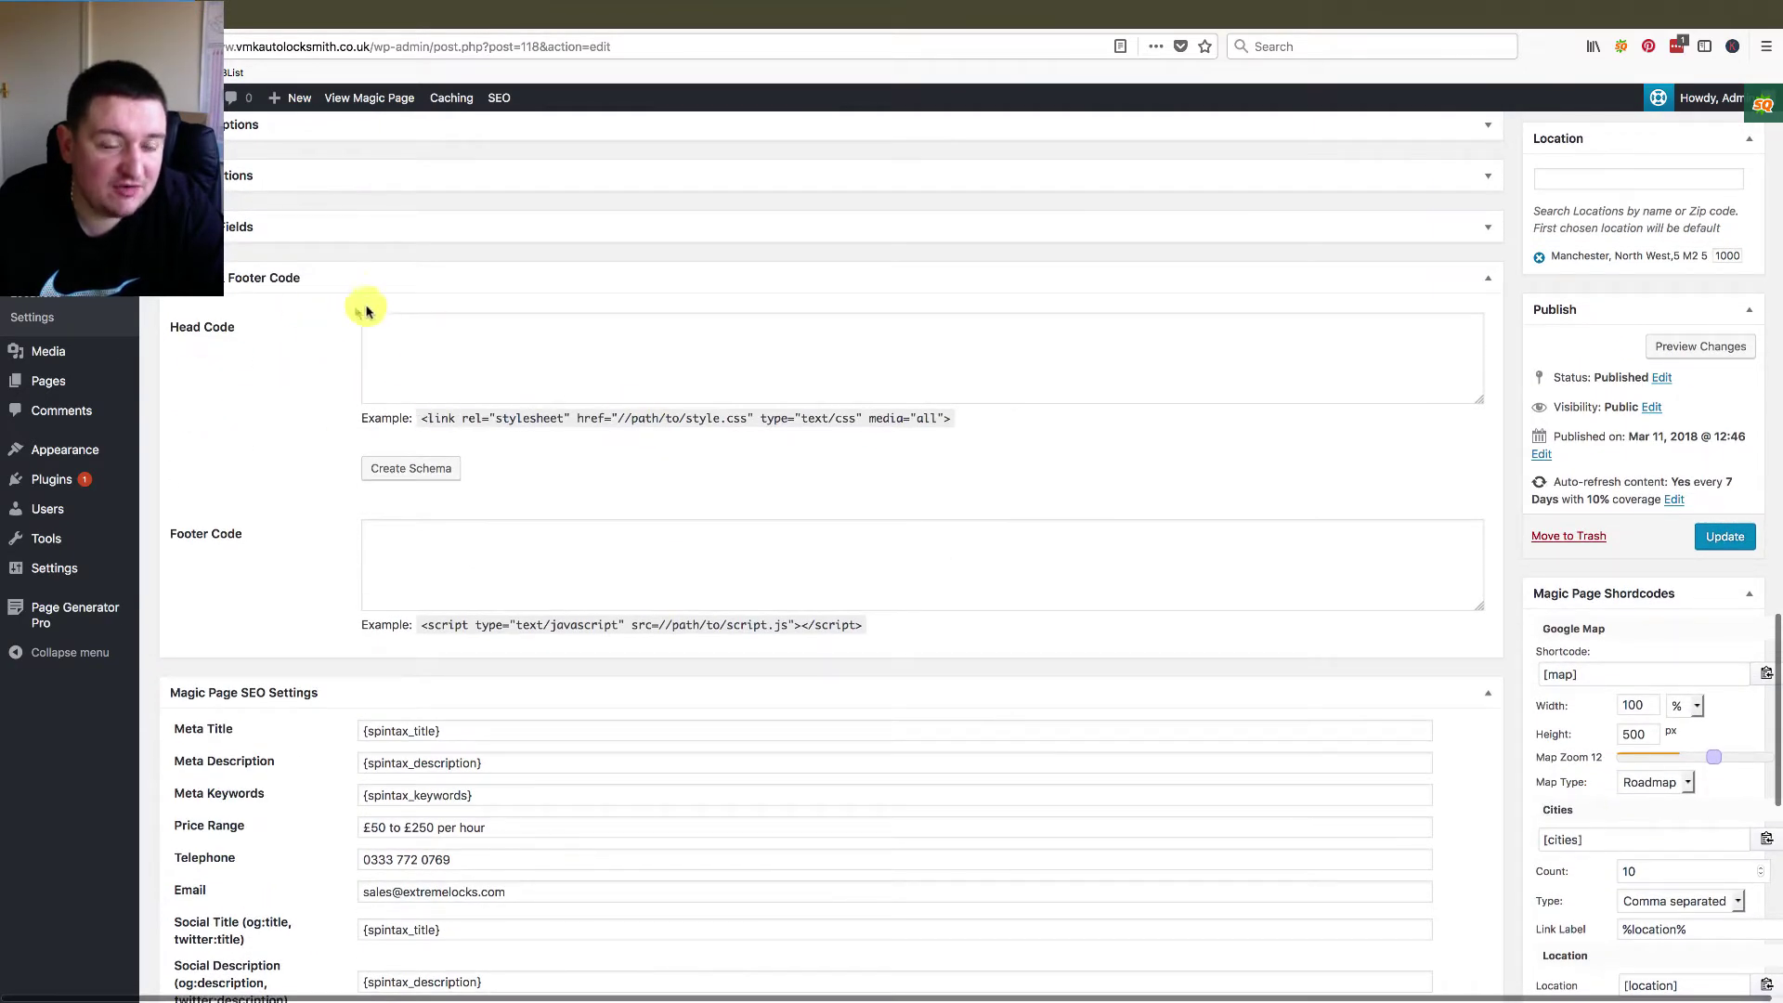
left_click(377, 321)
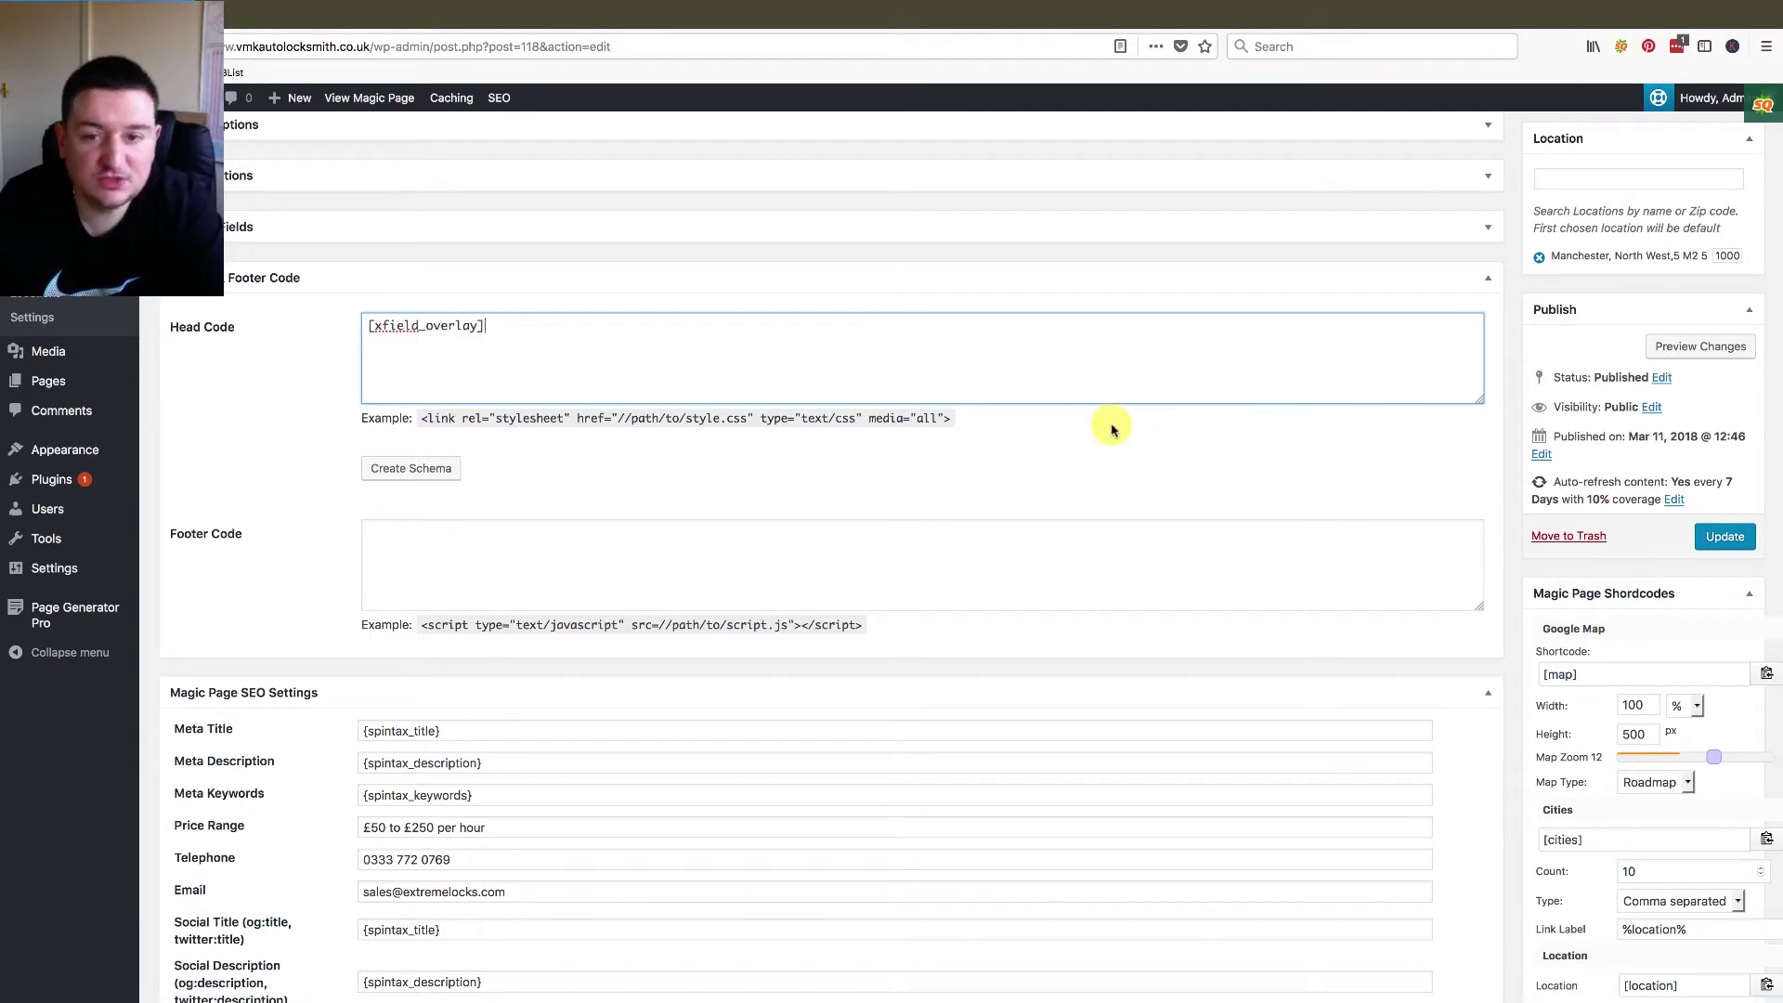
left_click(1727, 539)
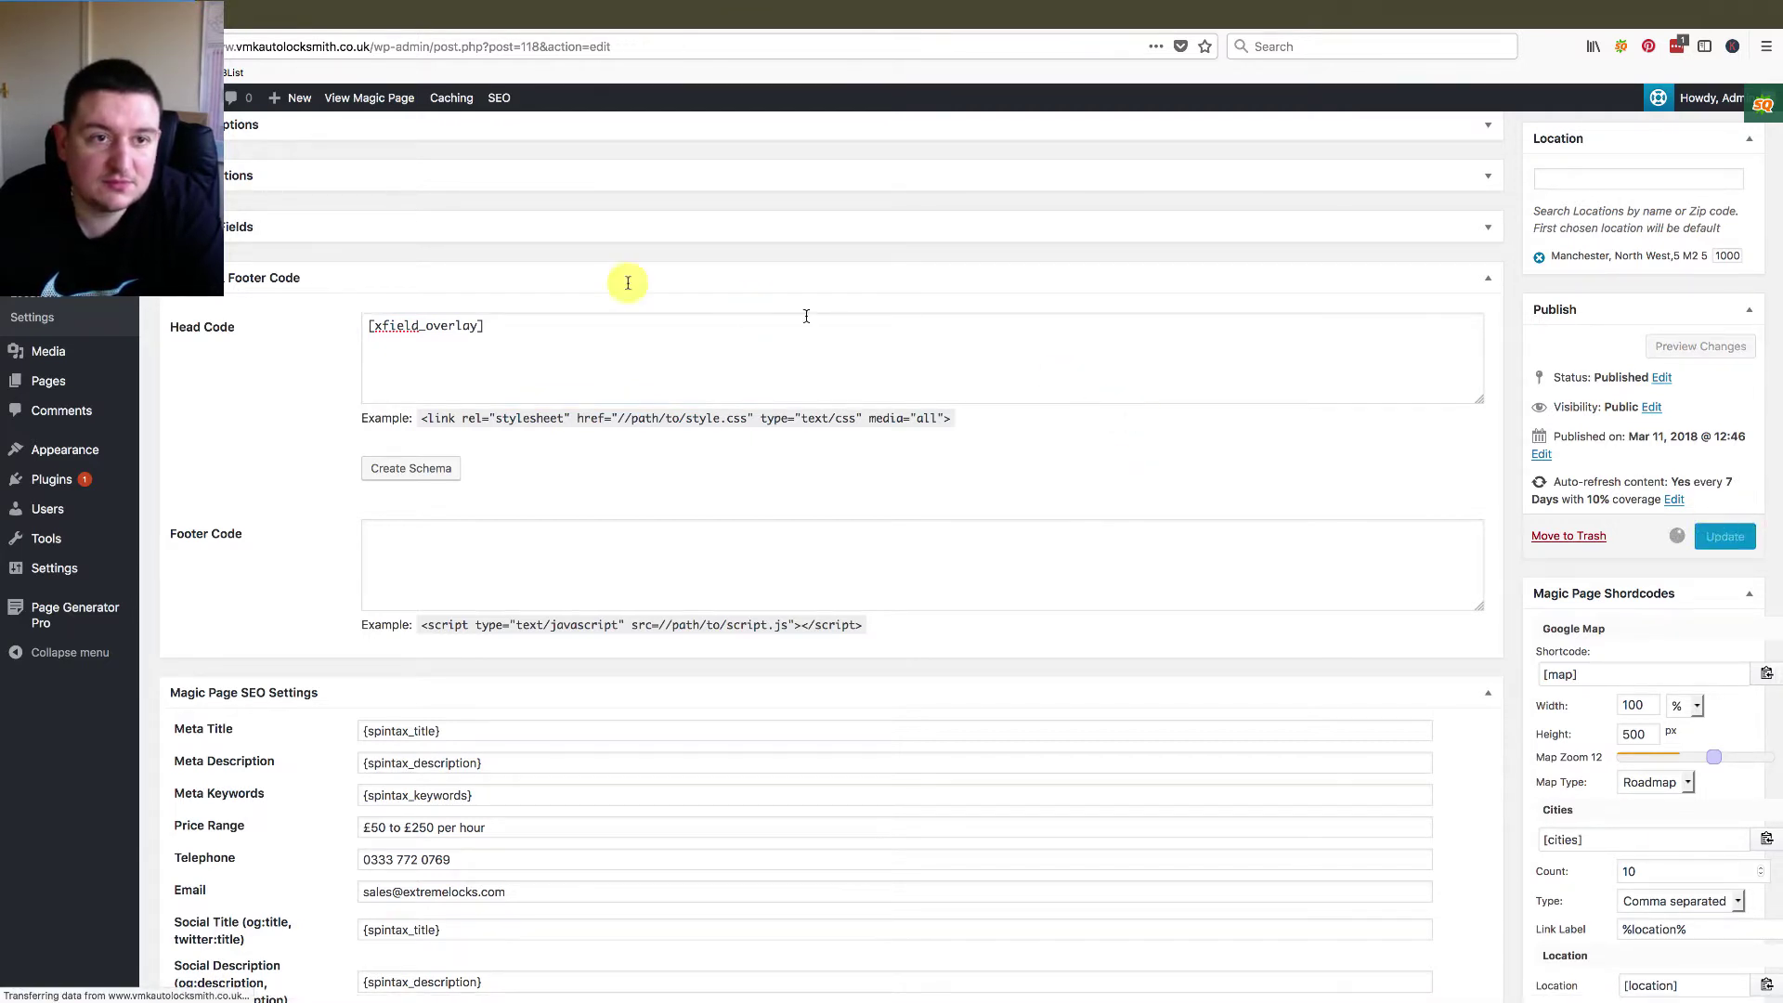
- Check the saved head code and xFields, and view the published location page to examine the overlaid landing page down to About Our Product
scroll(676, 684, "down", 8)
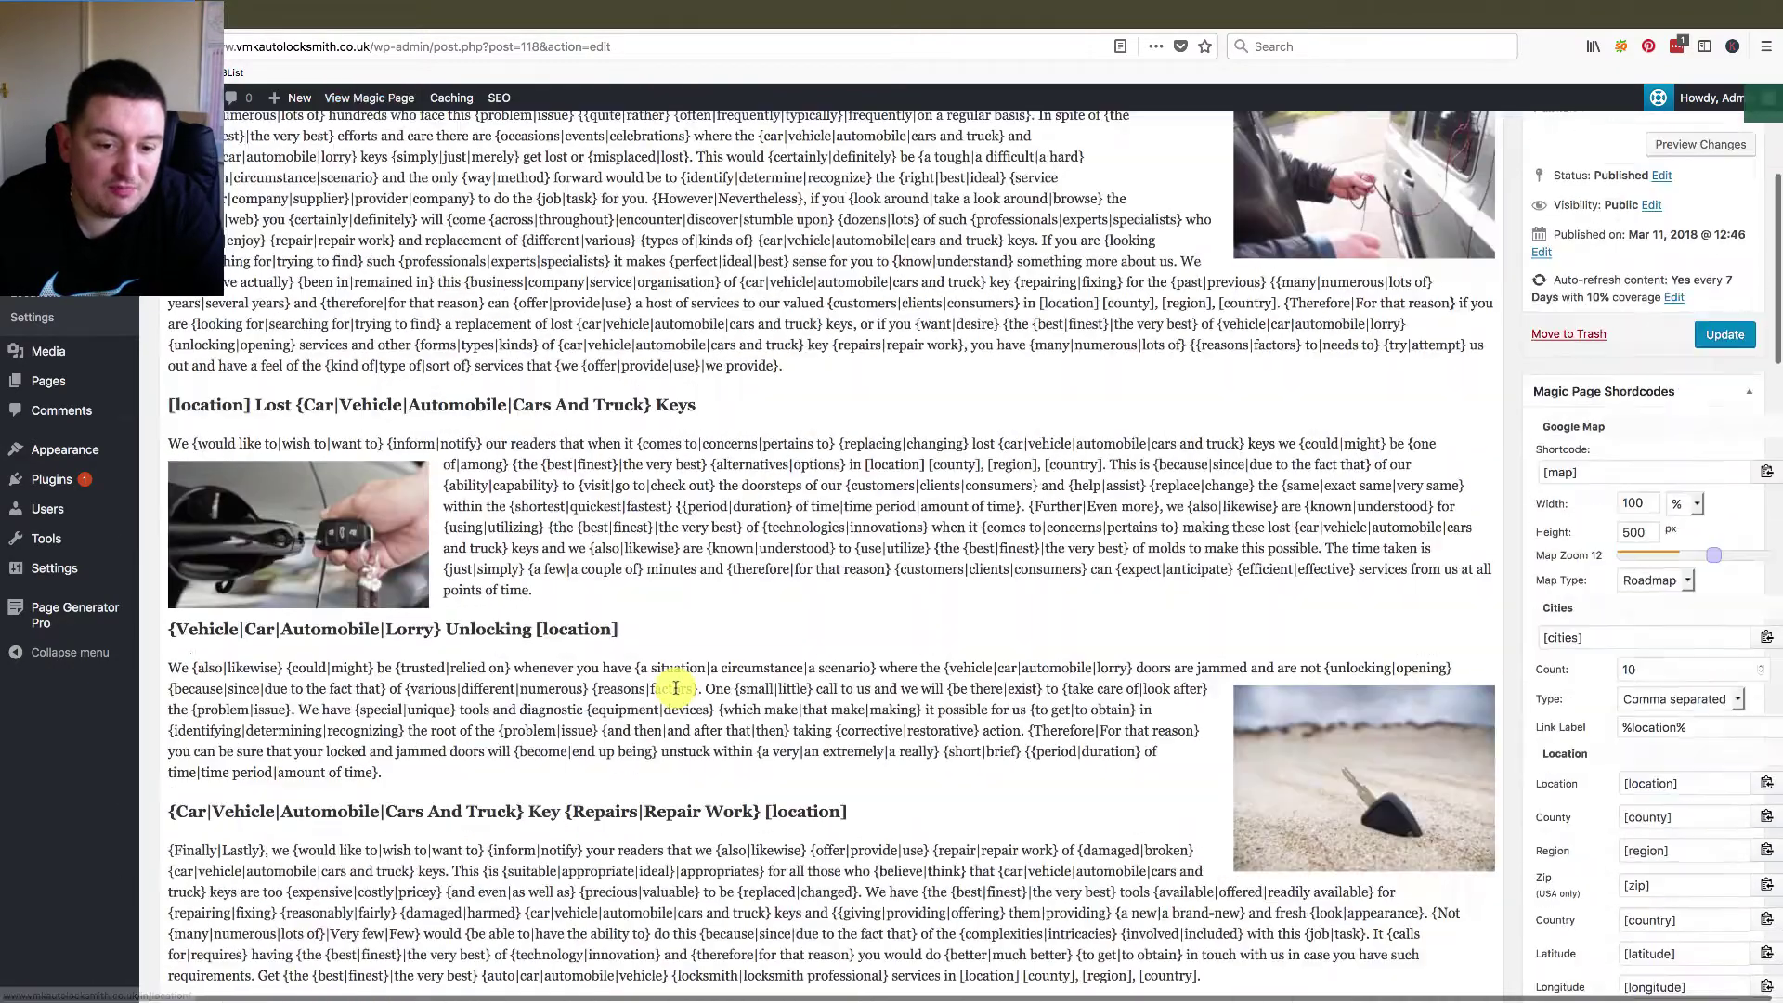
scroll(676, 687, "down", 15)
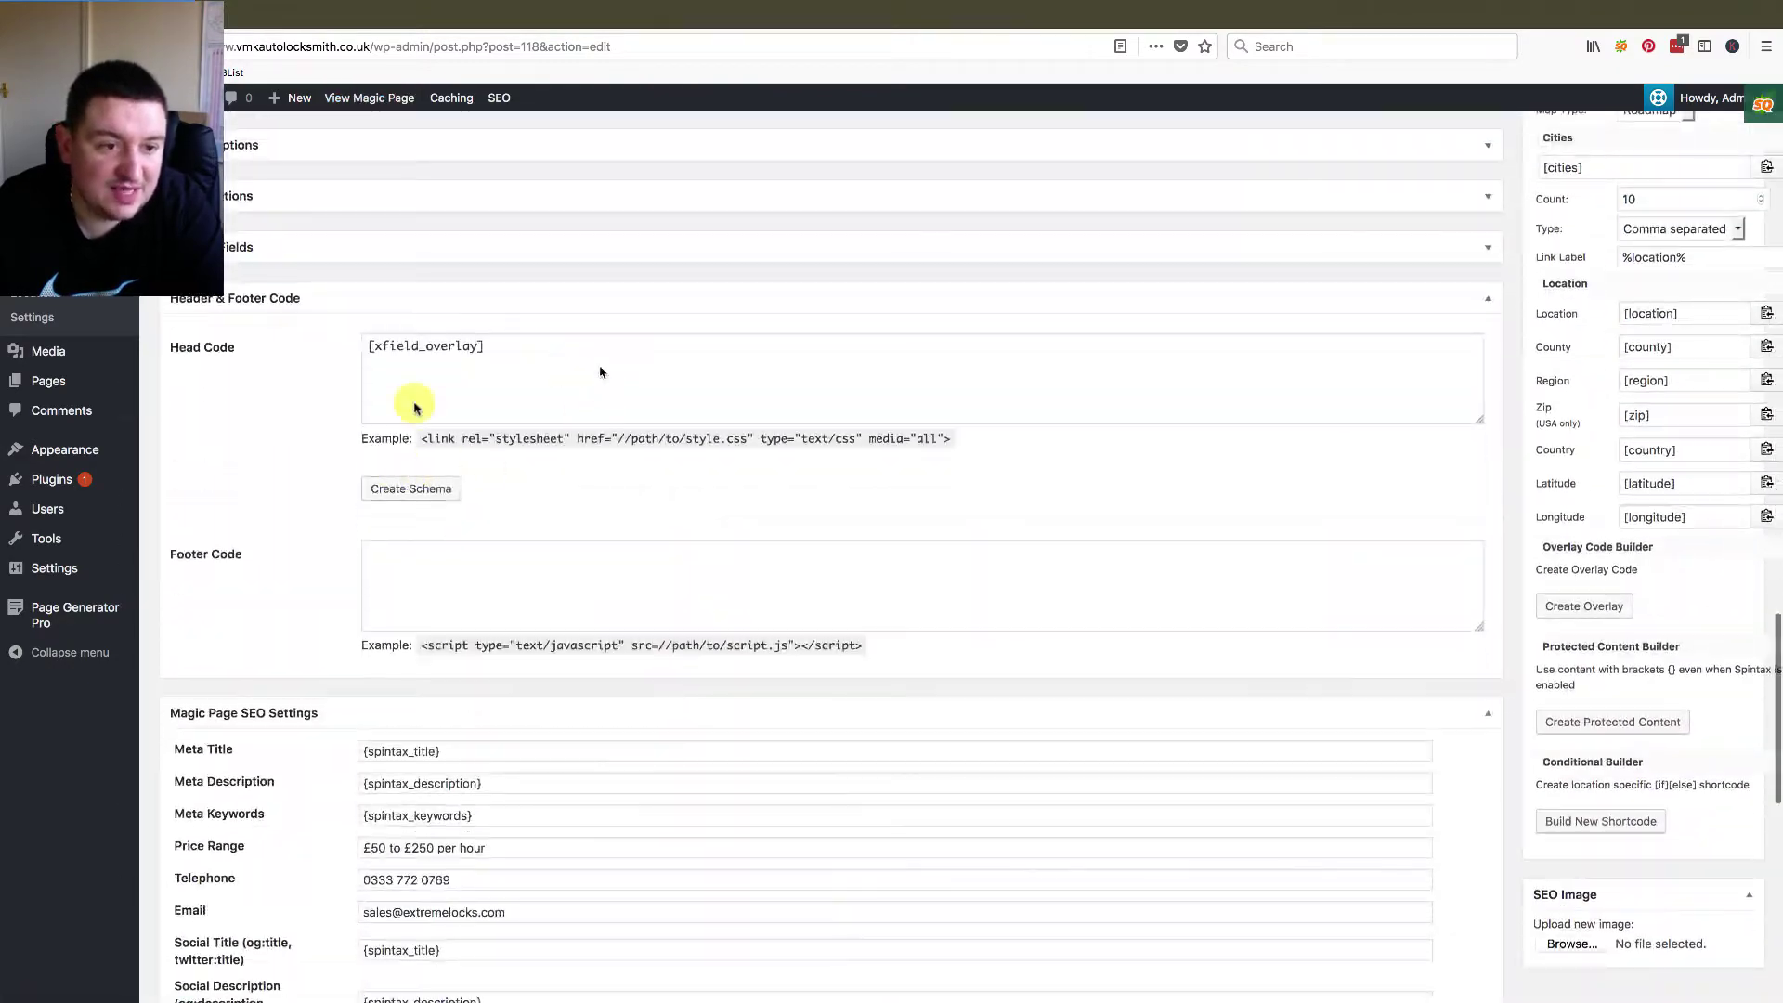
scroll(345, 541, "down", 9)
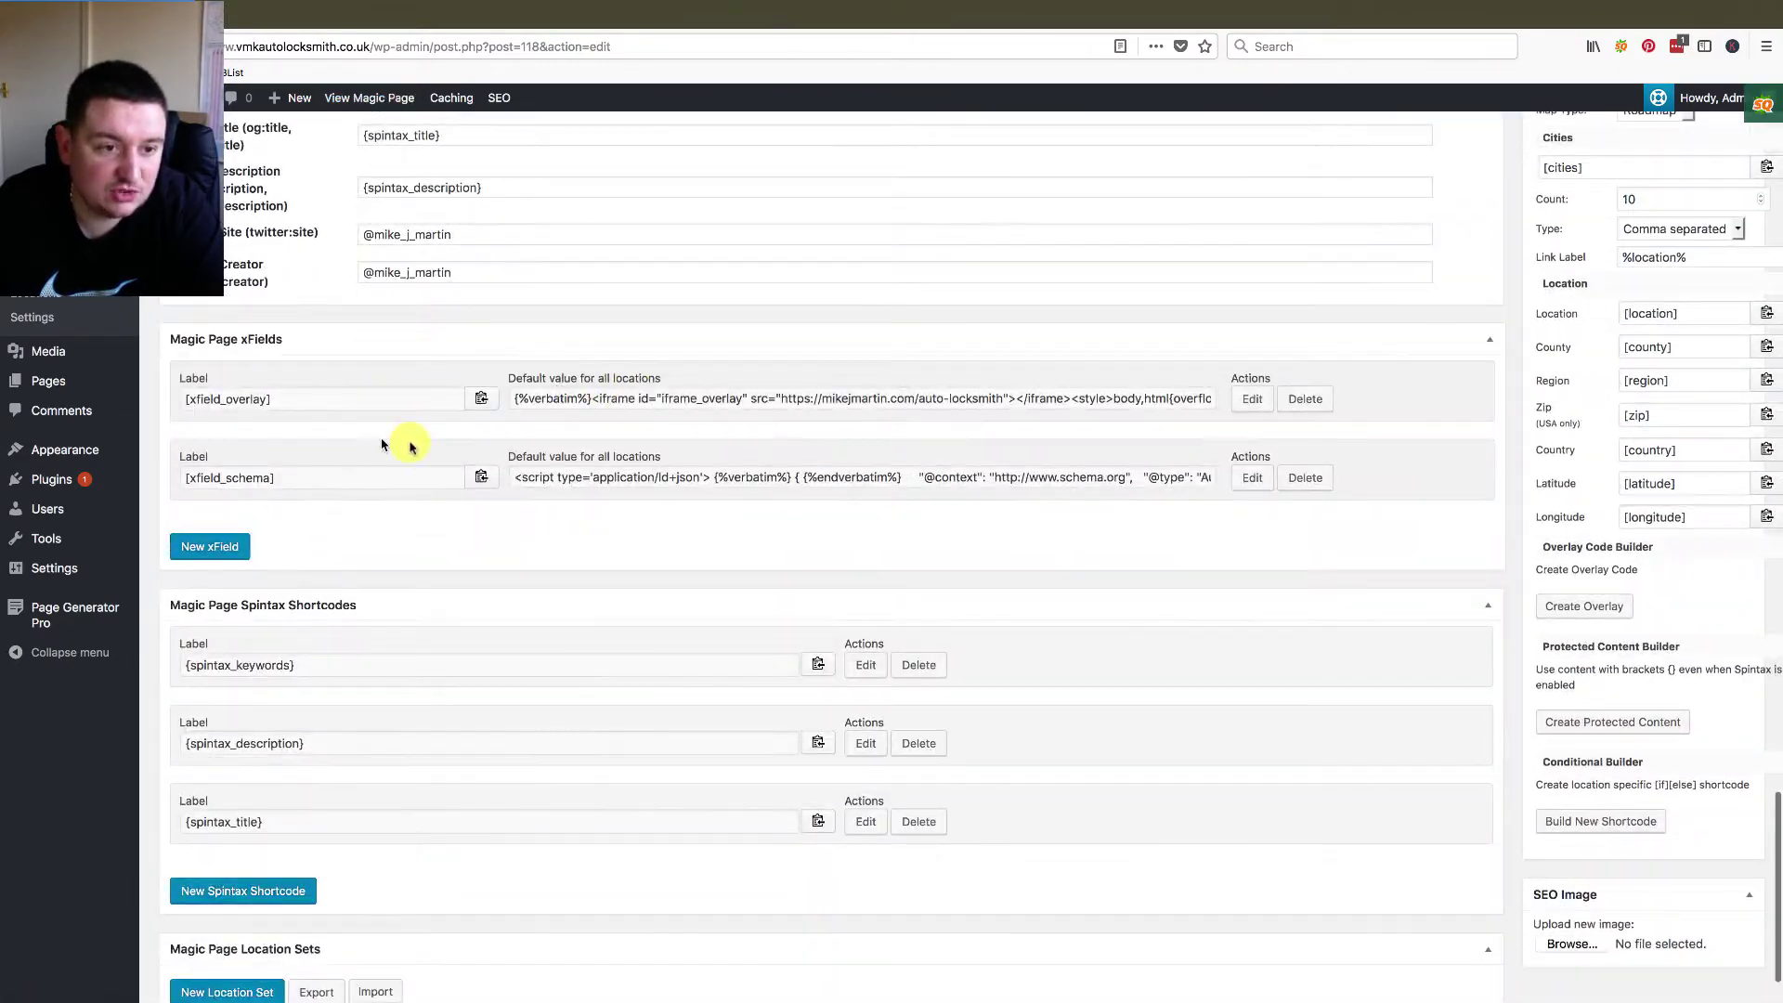
scroll(520, 436, "up", 20)
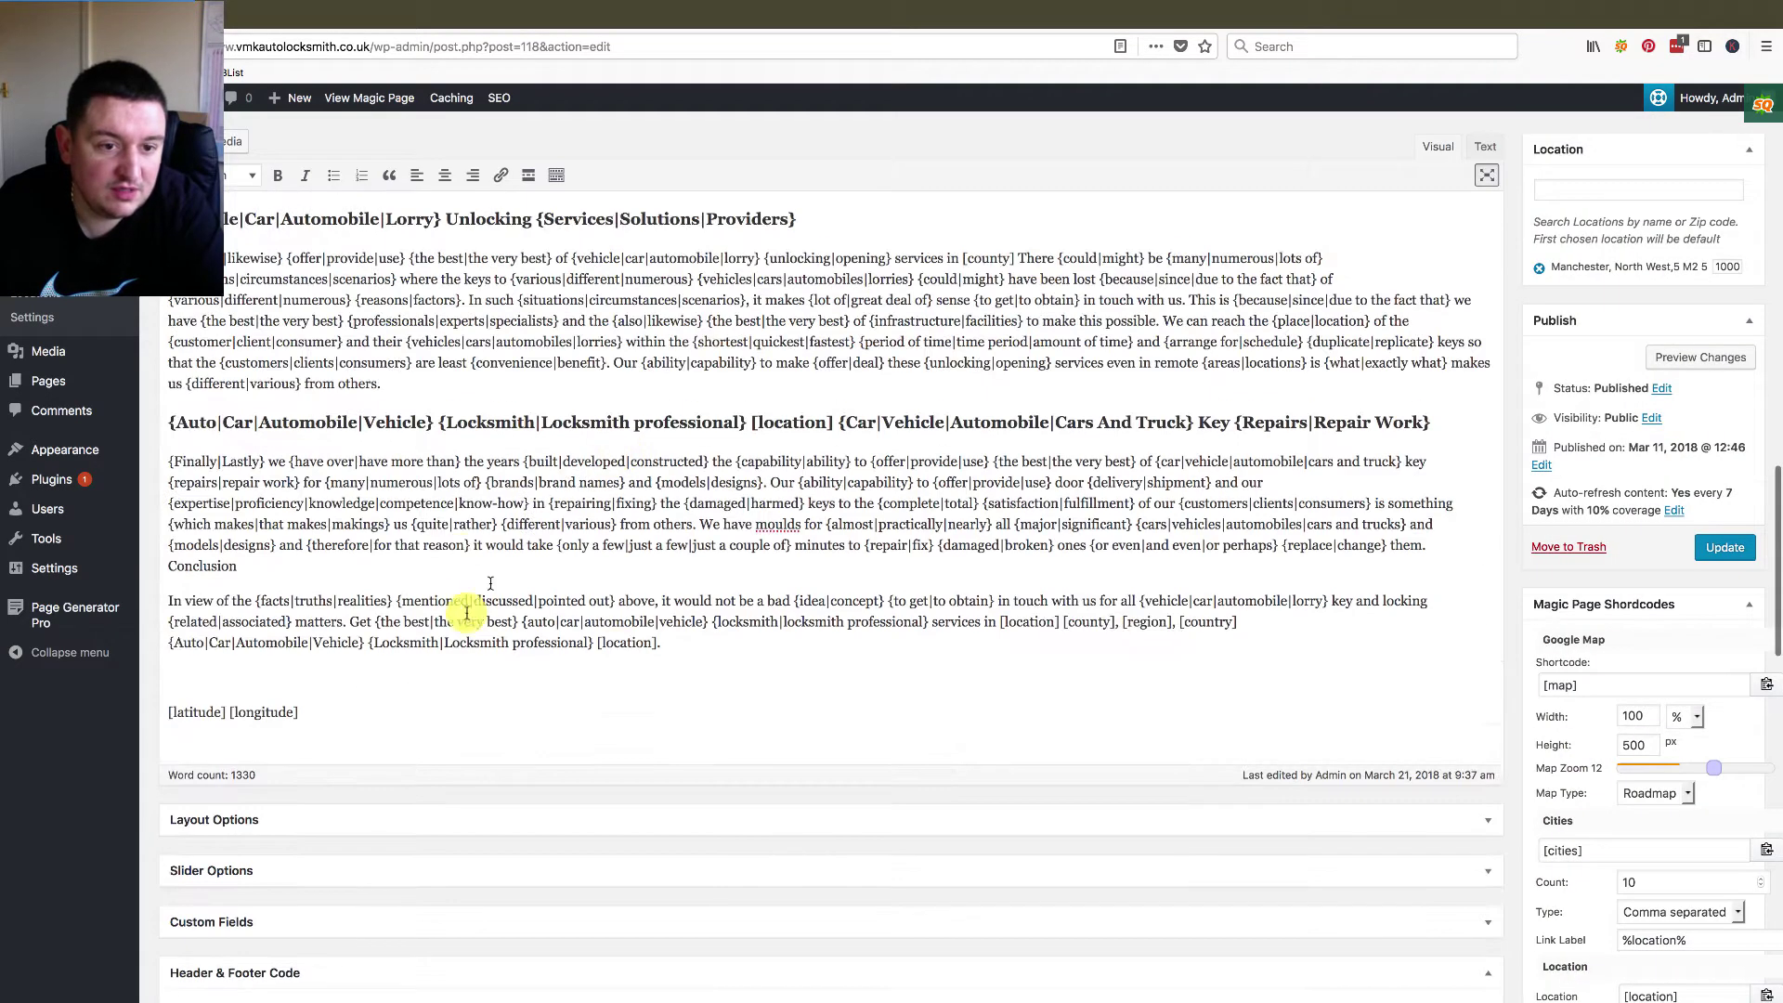
left_click(346, 99)
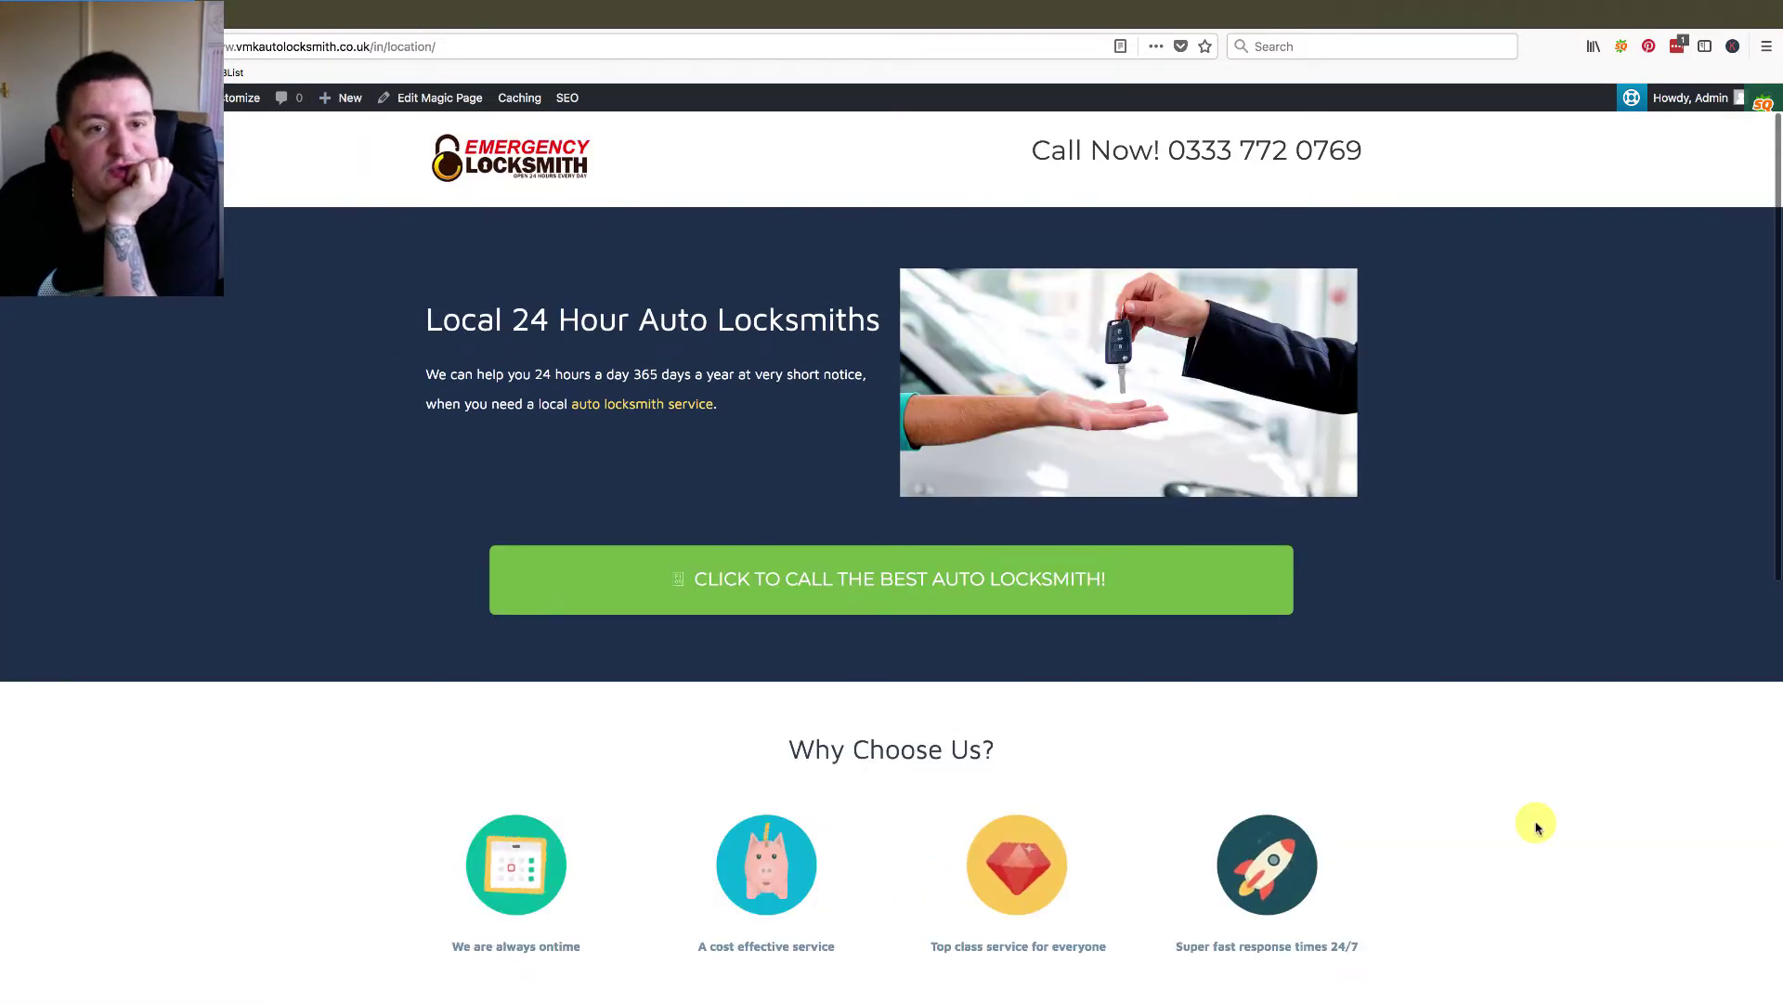
scroll(1534, 825, "down", 1)
scroll(1534, 824, "down", 8)
scroll(1534, 825, "up", 9)
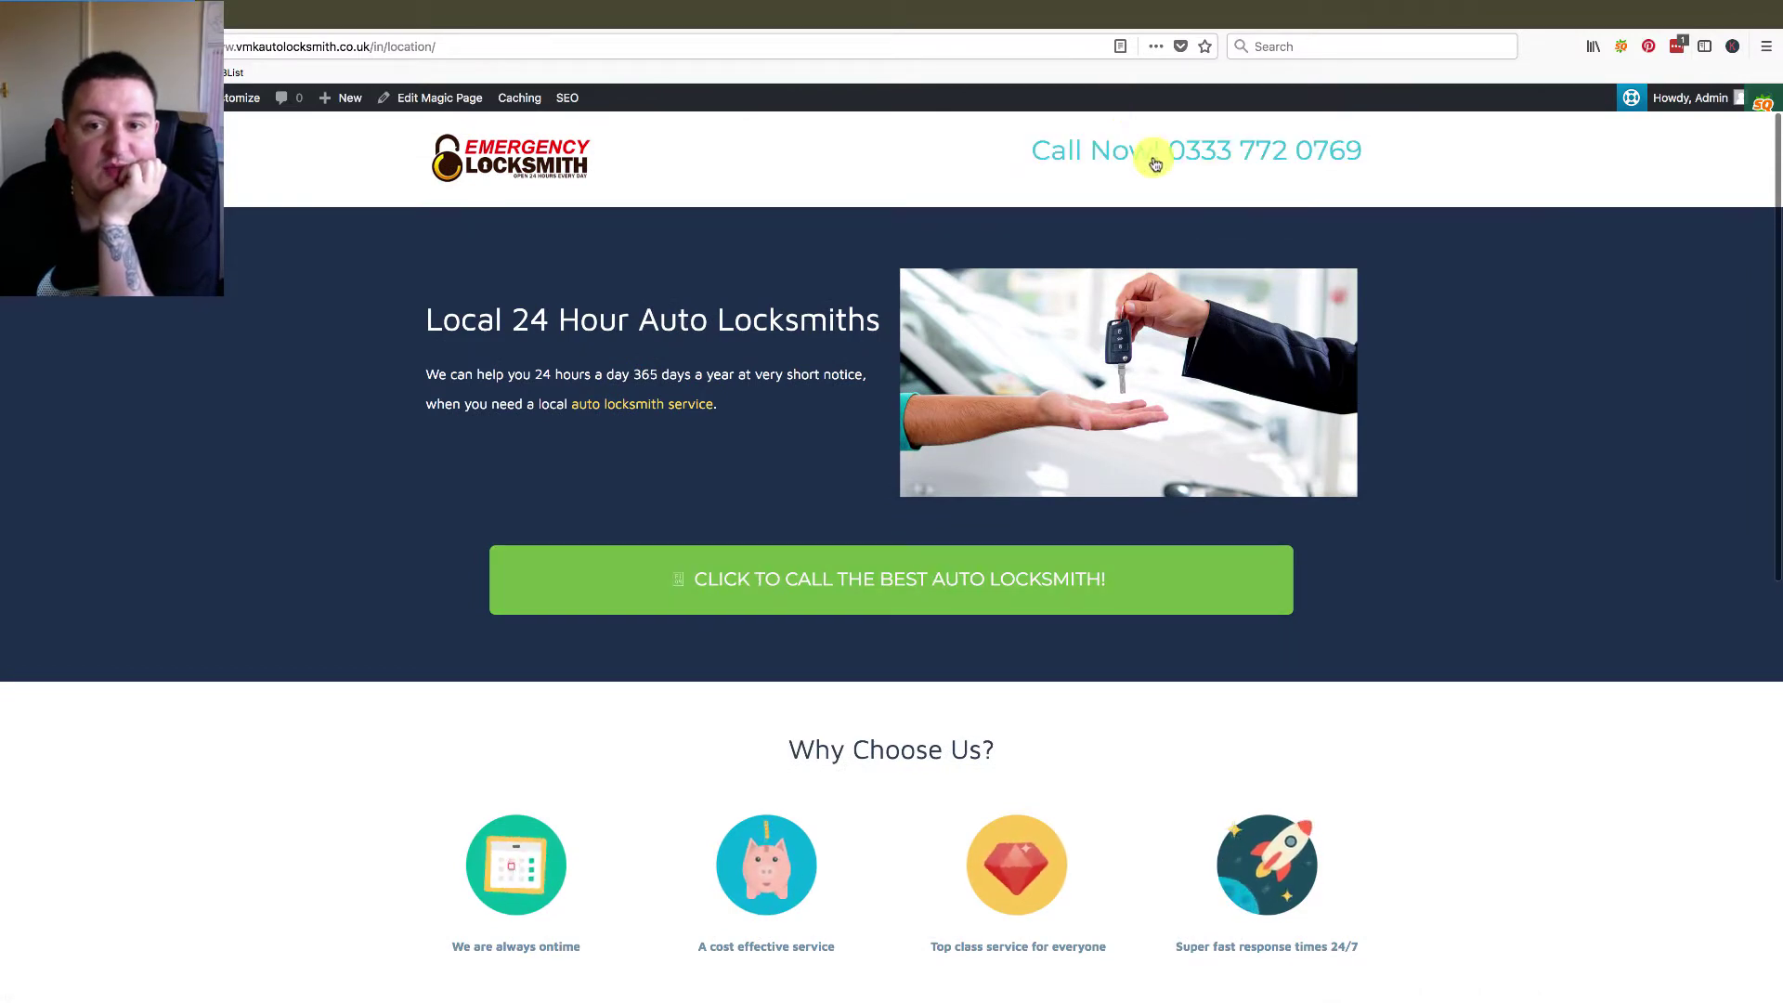
scroll(1047, 620, "down", 9)
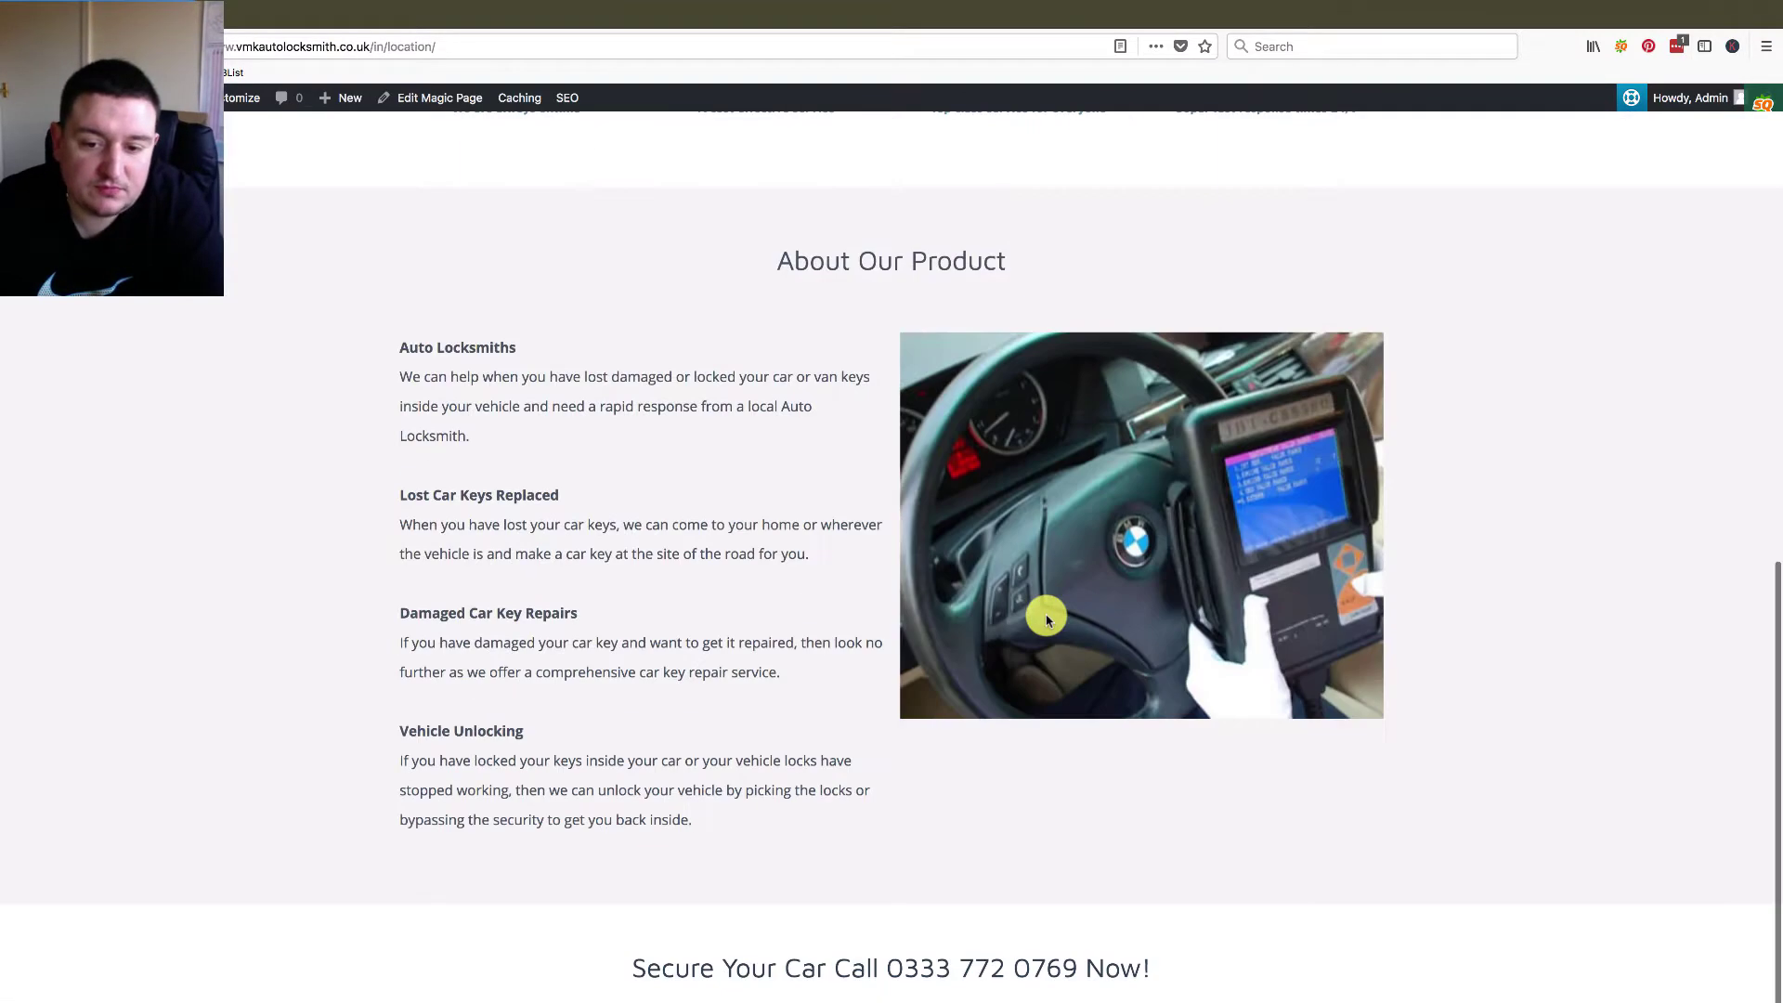
- Open the magic page for editing from the published location page and go to its Location Sets
scroll(1047, 620, "up", 10)
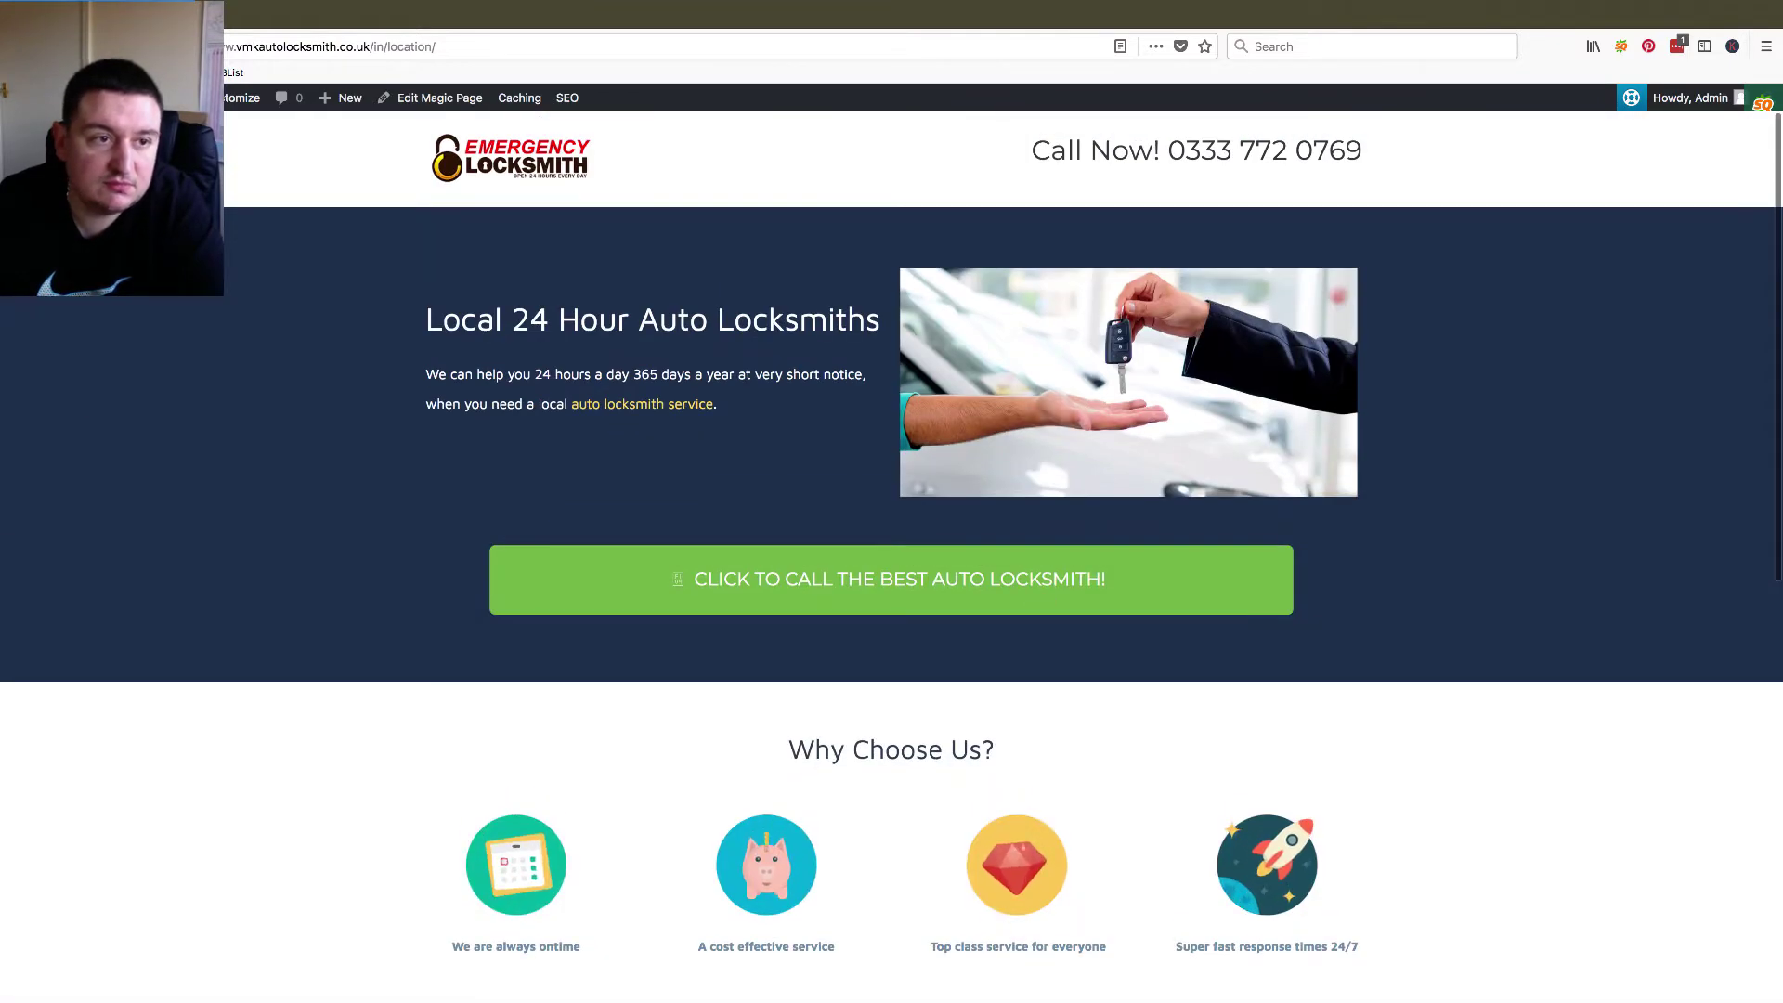
left_click(419, 100)
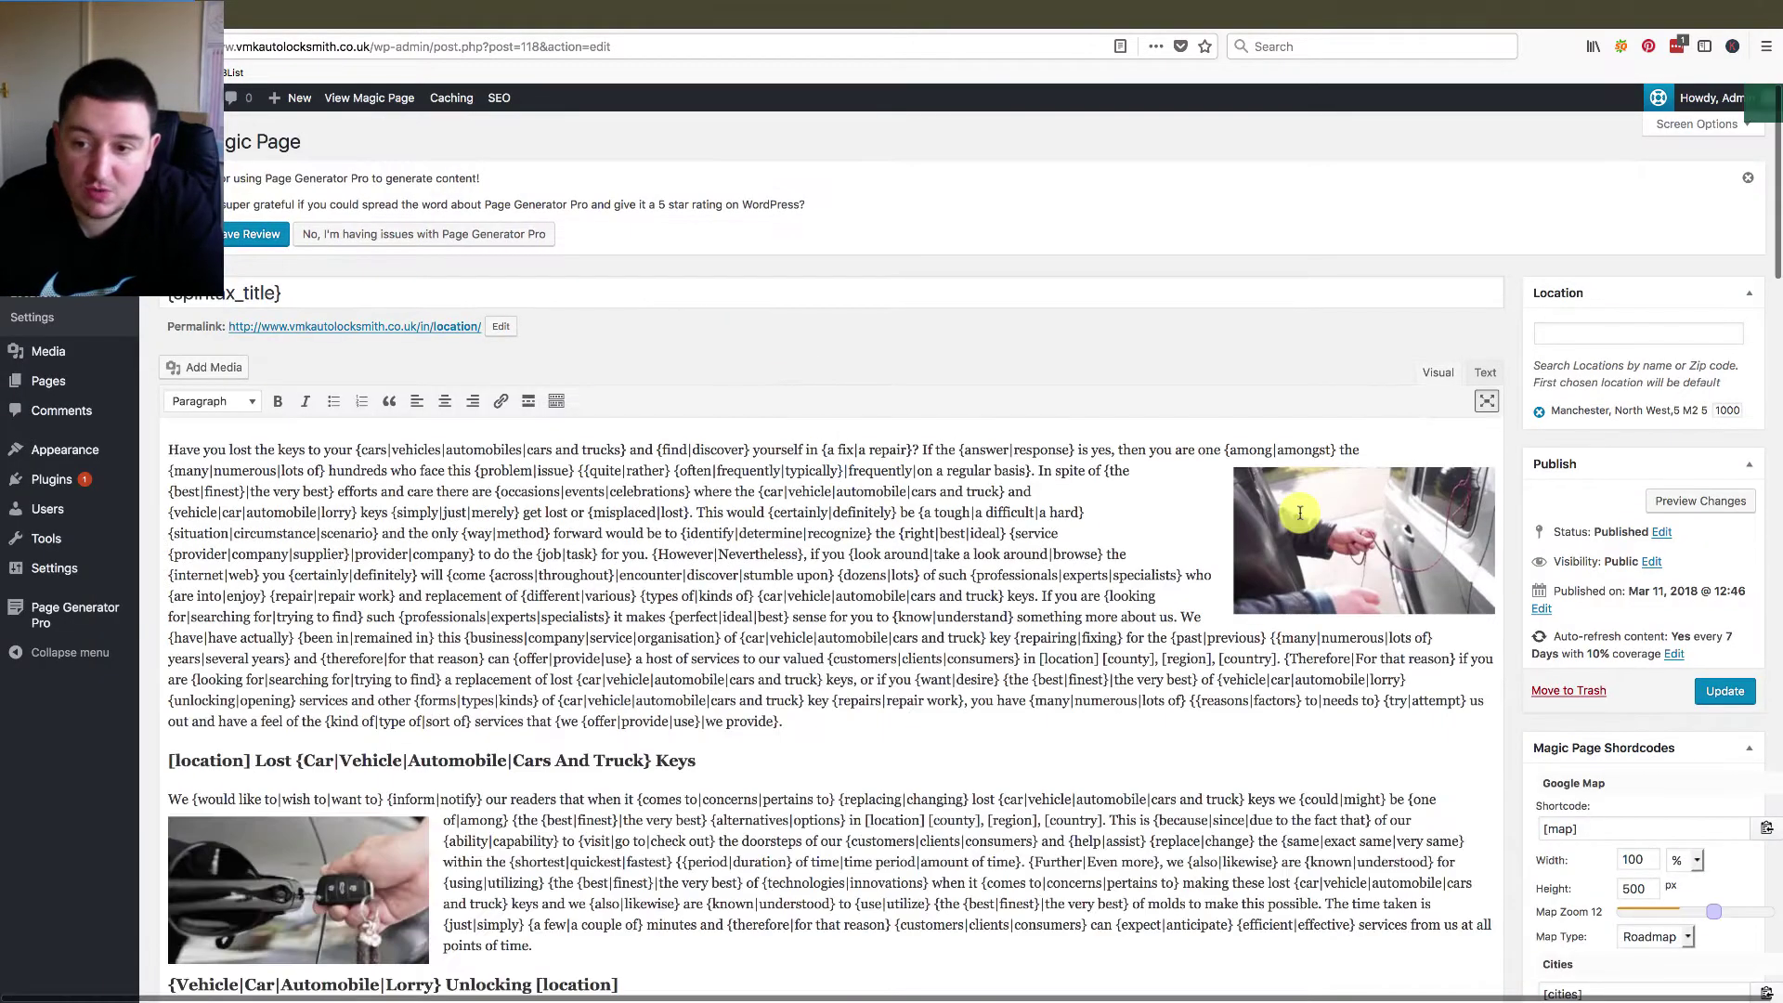
scroll(1210, 636, "down", 20)
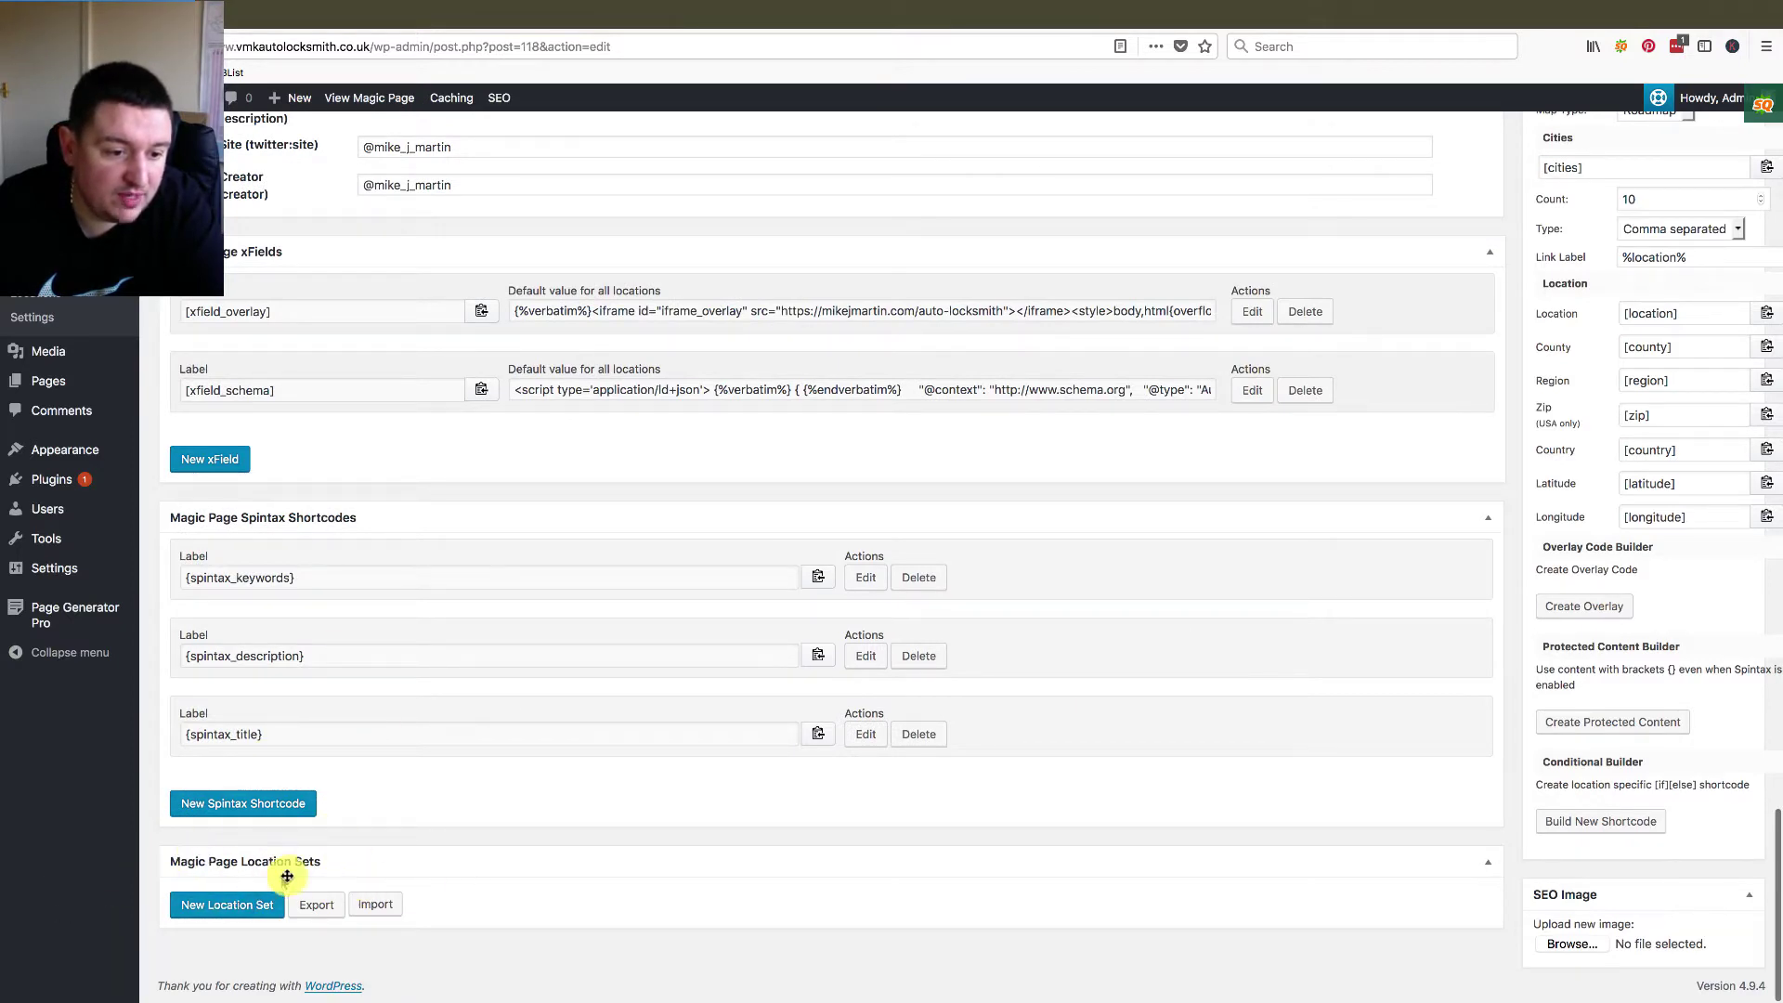
left_click(227, 908)
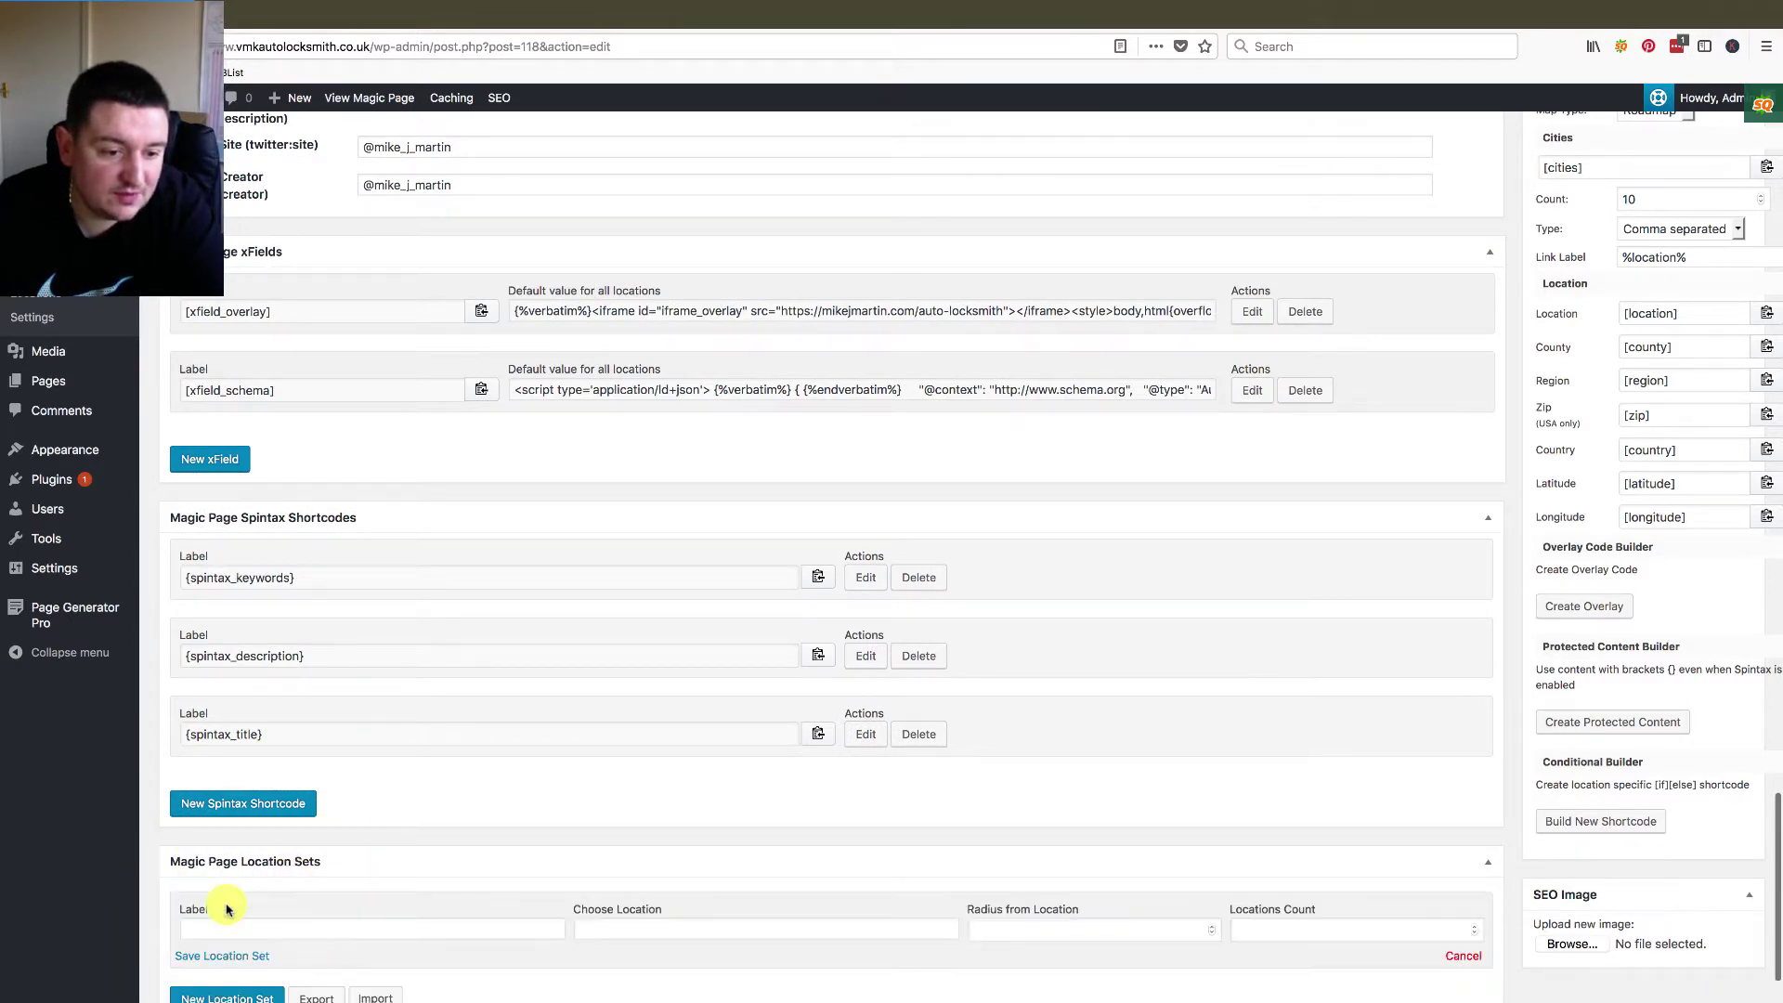
scroll(469, 782, "down", 2)
left_click(216, 837)
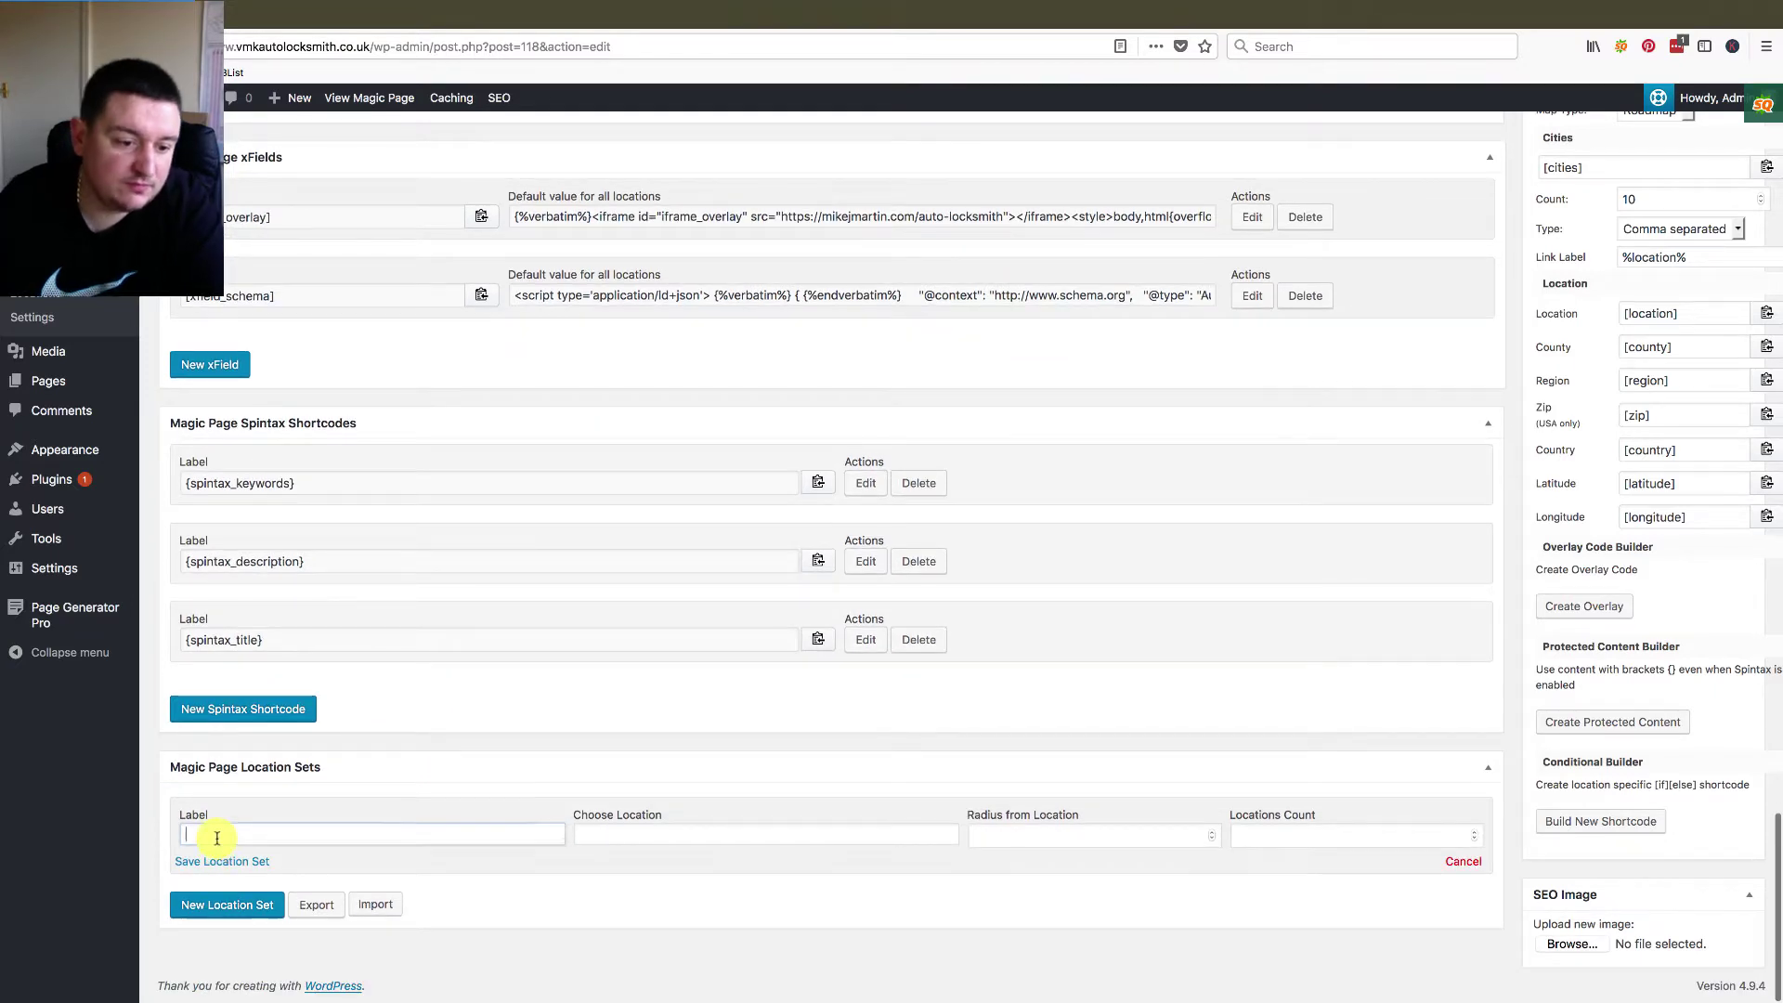
type("me")
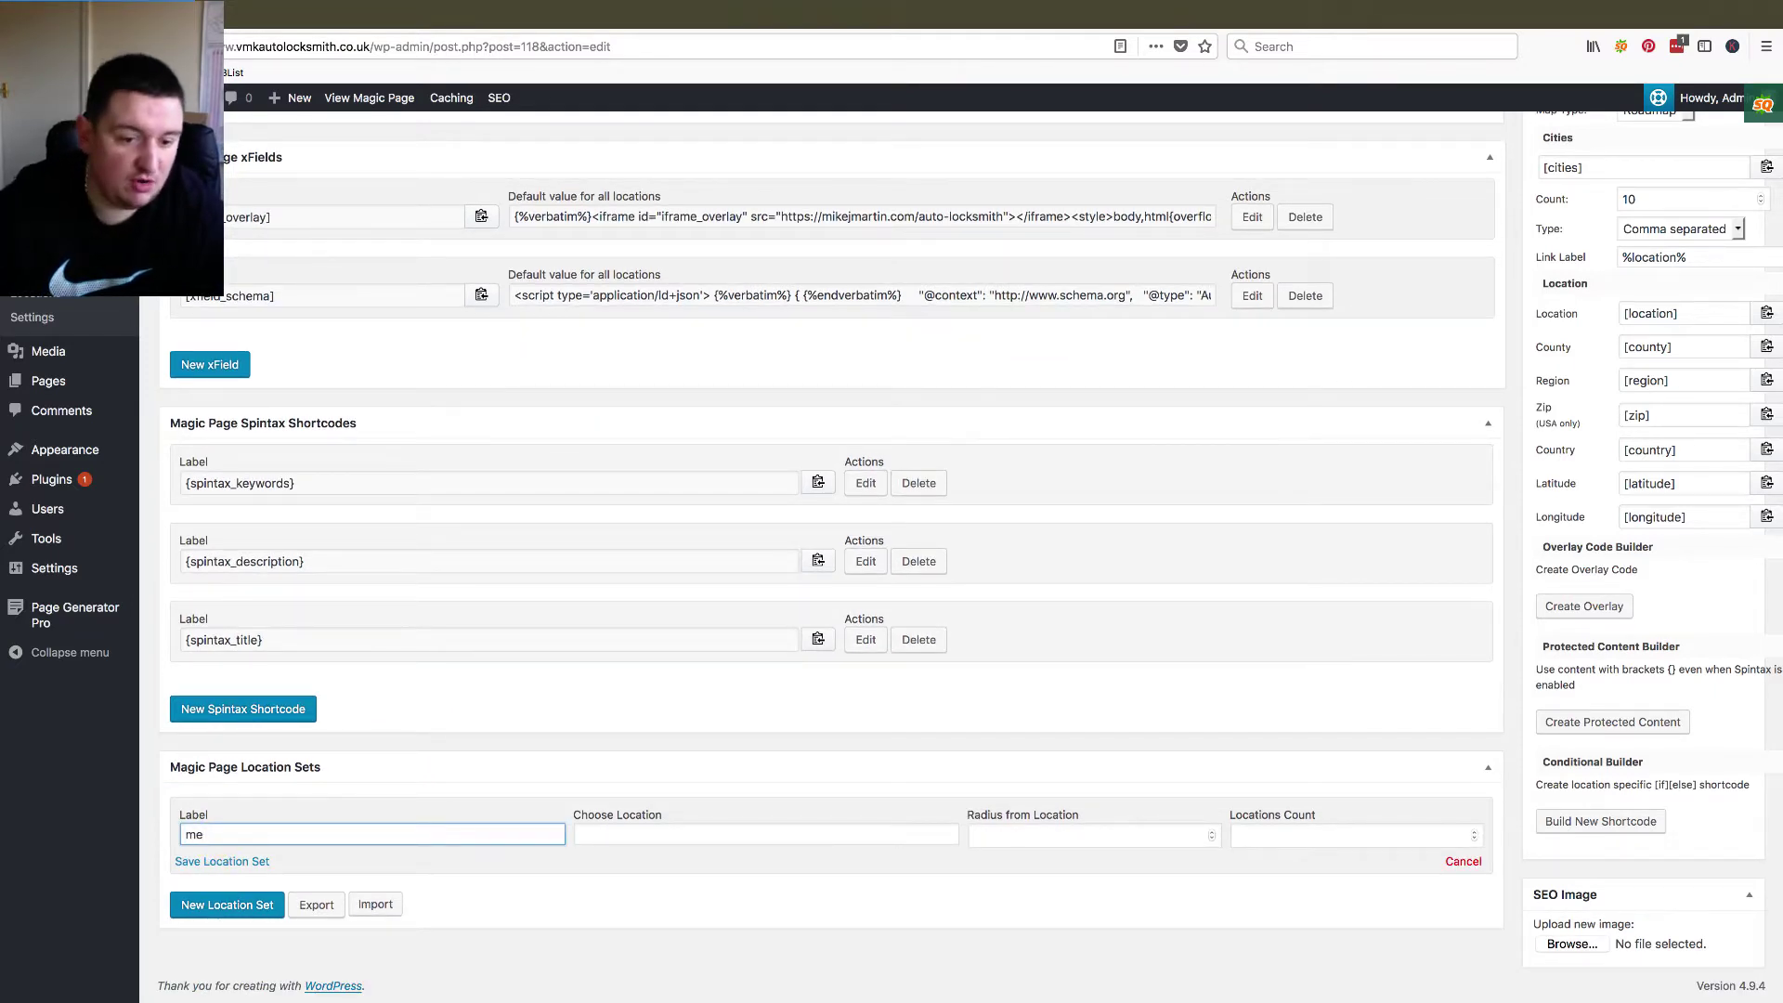
left_click(626, 820)
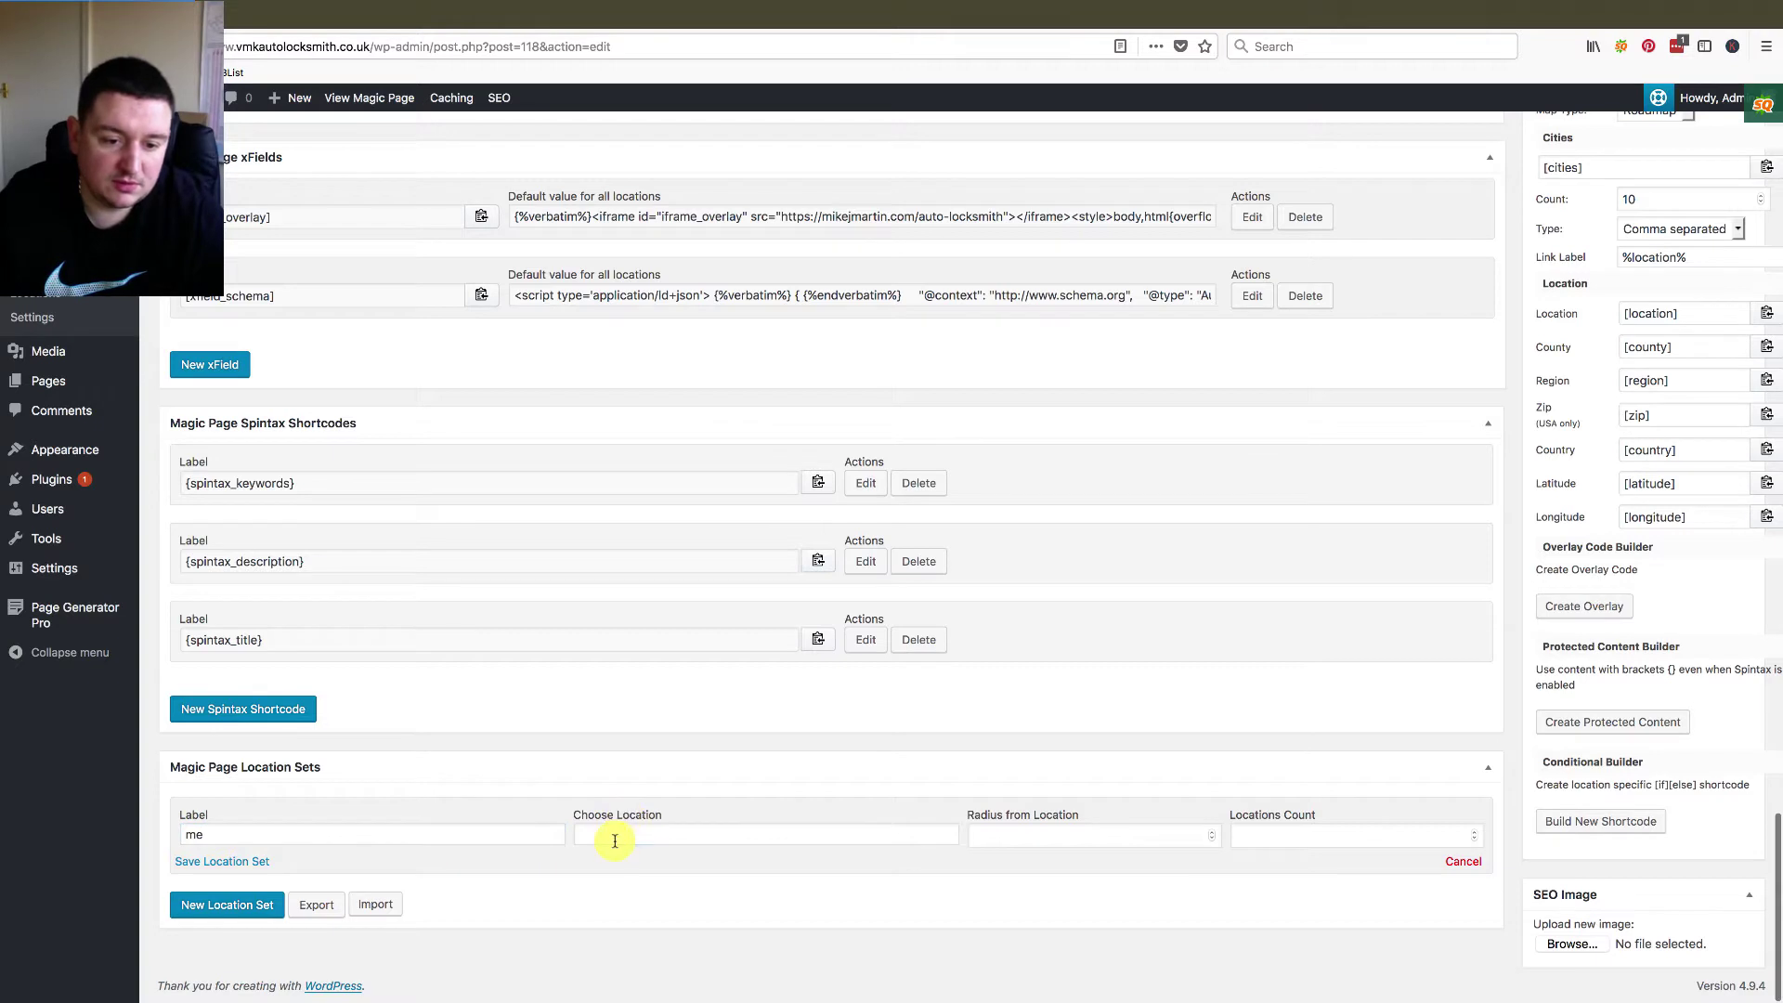
left_click(615, 840)
type("leigh")
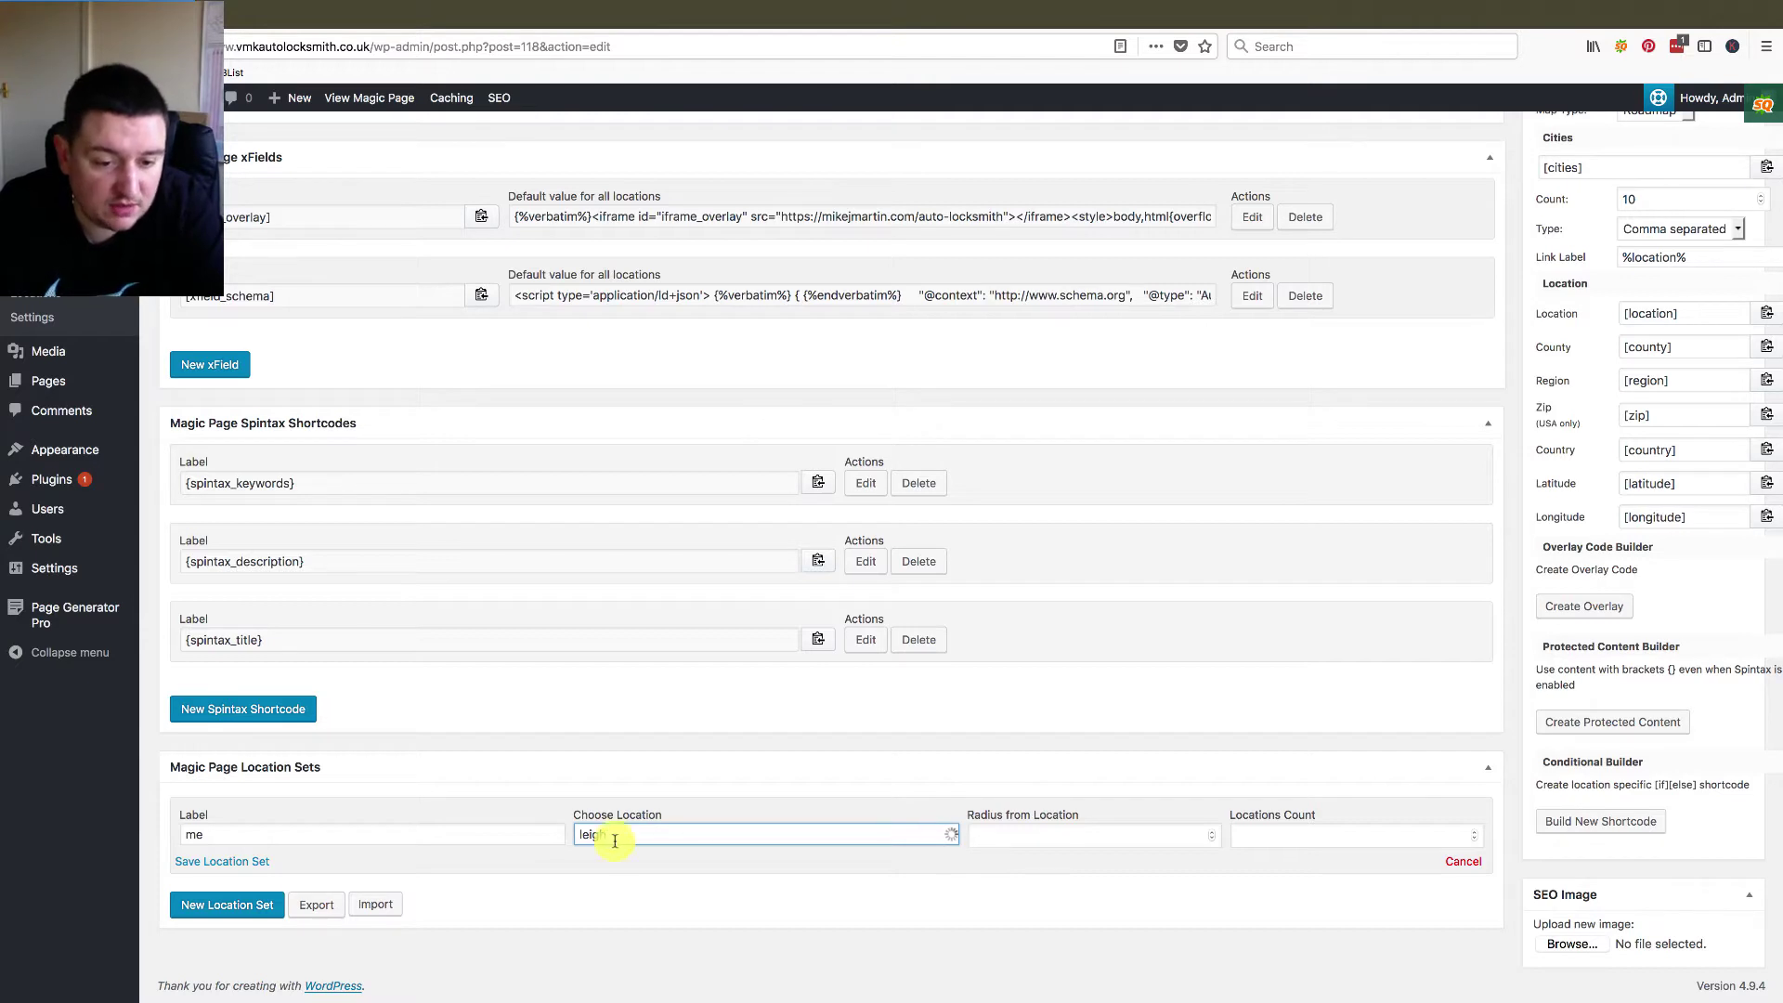
left_click(698, 853)
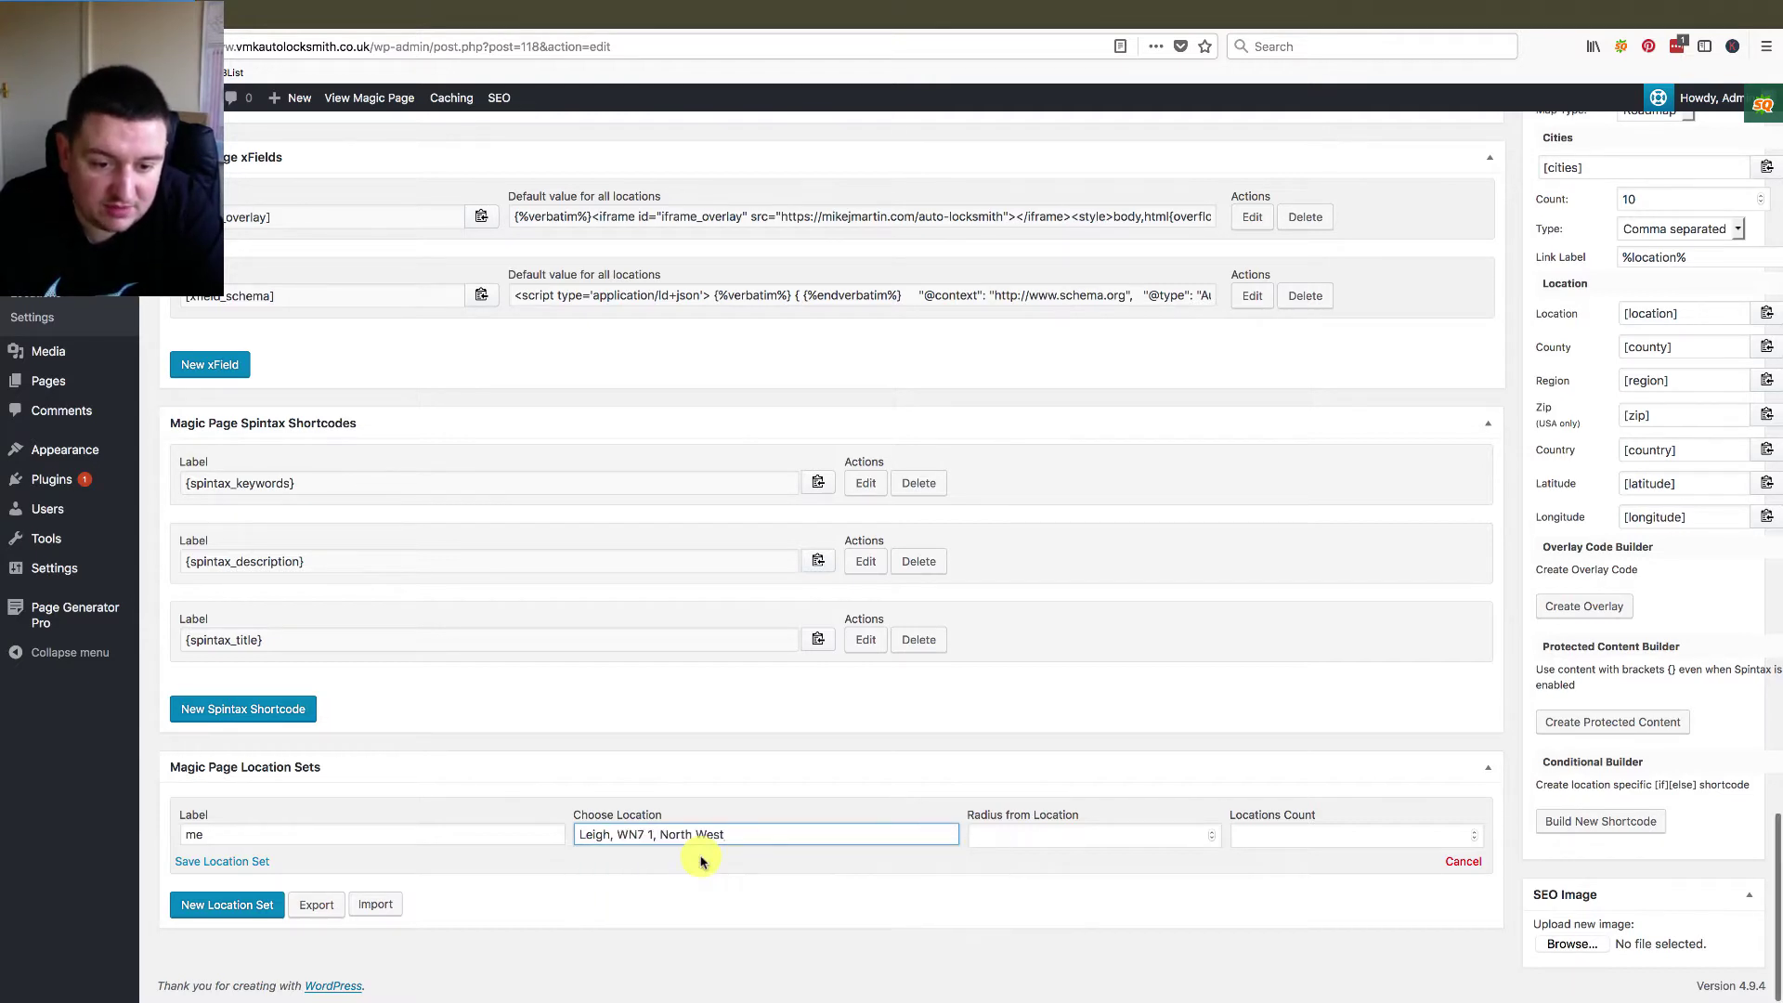
left_click(1058, 836)
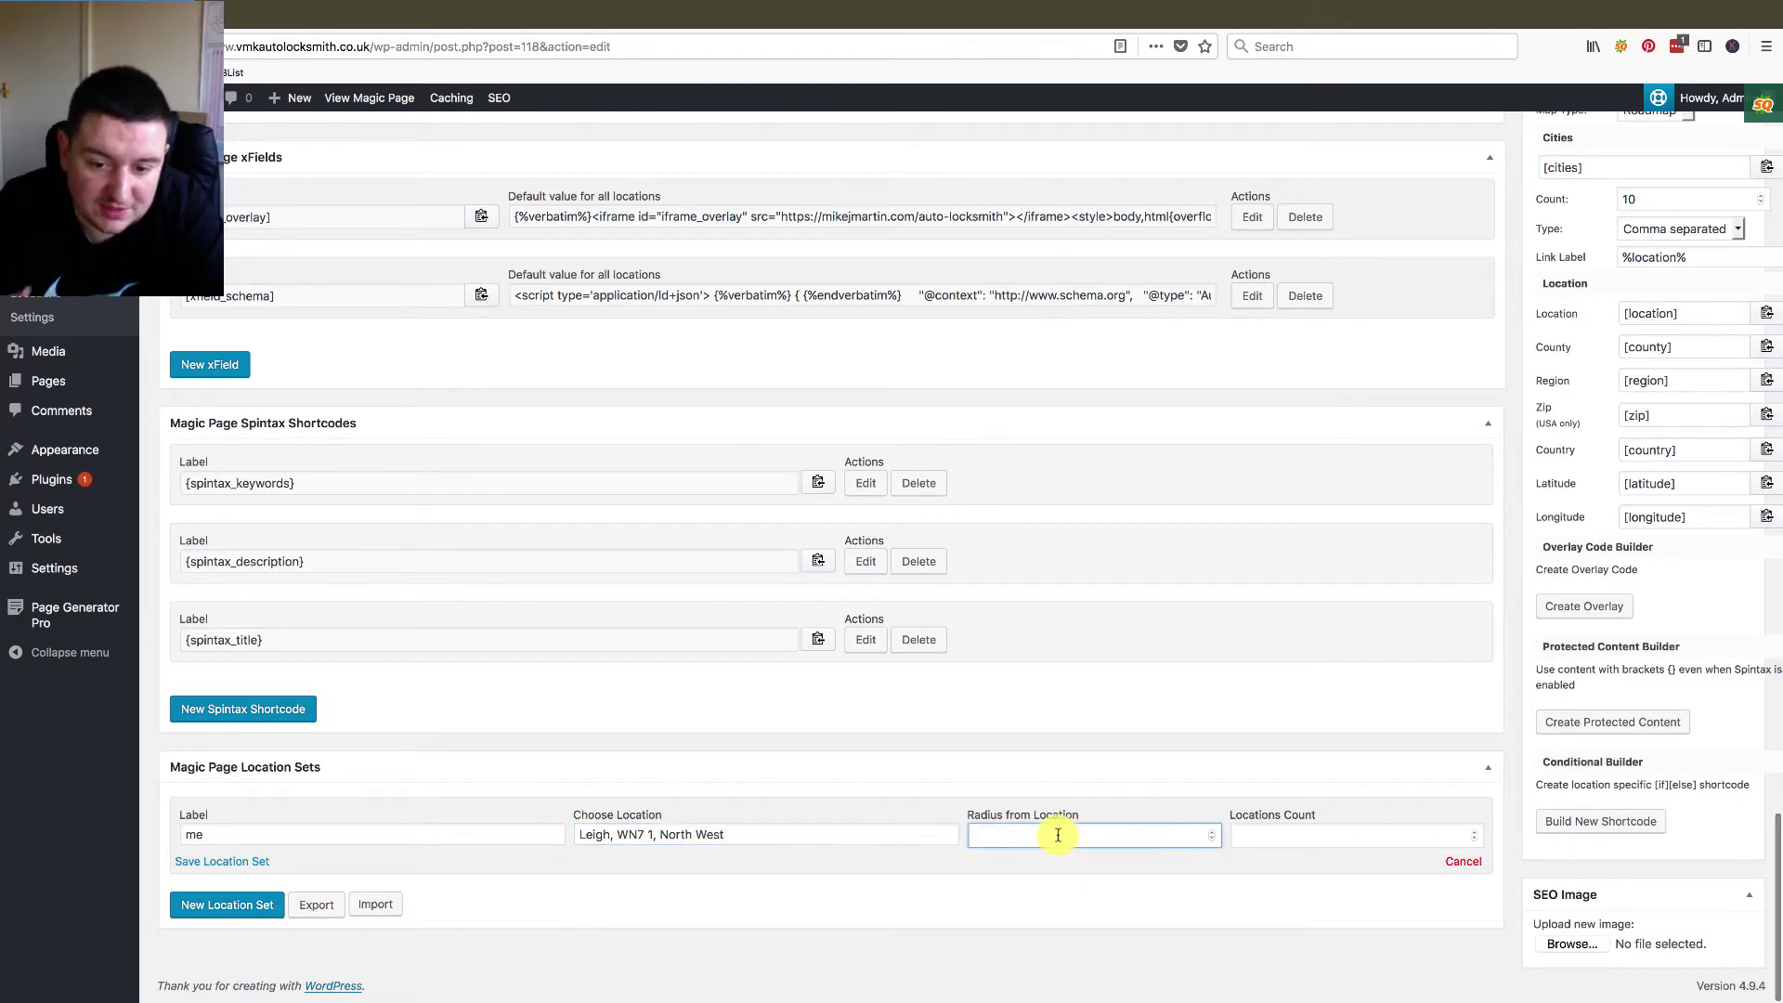
type("6")
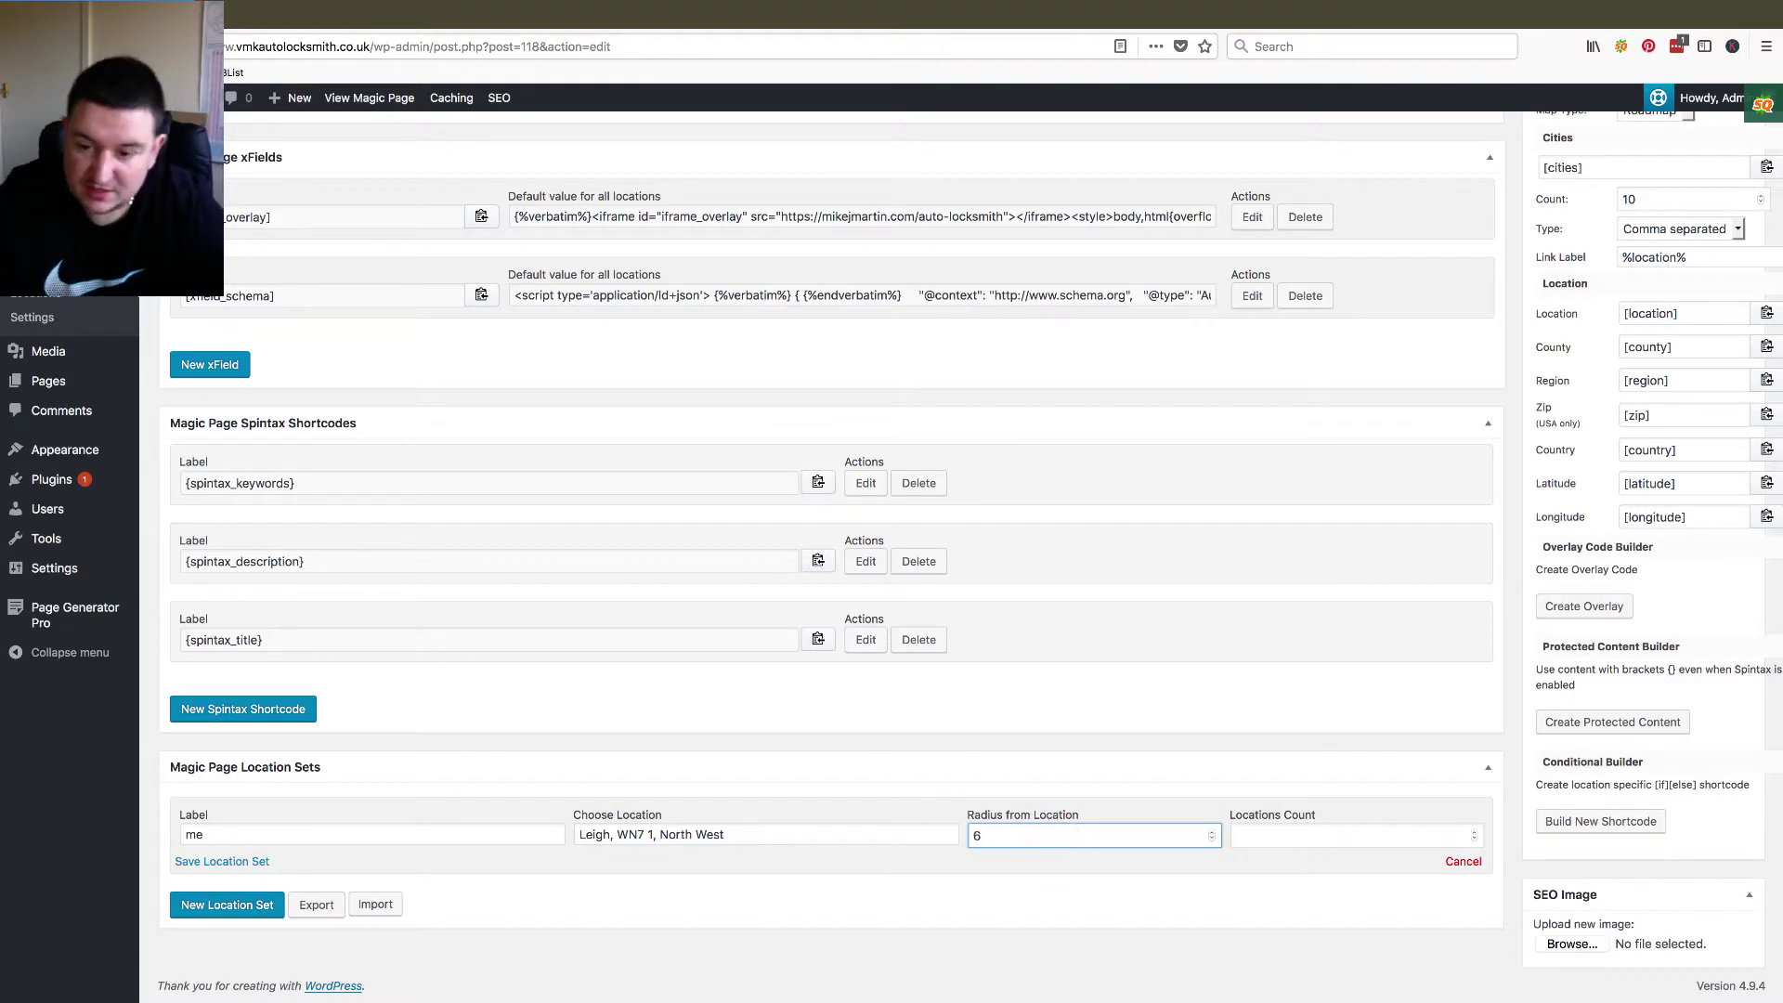
left_click(1347, 836)
type("1000")
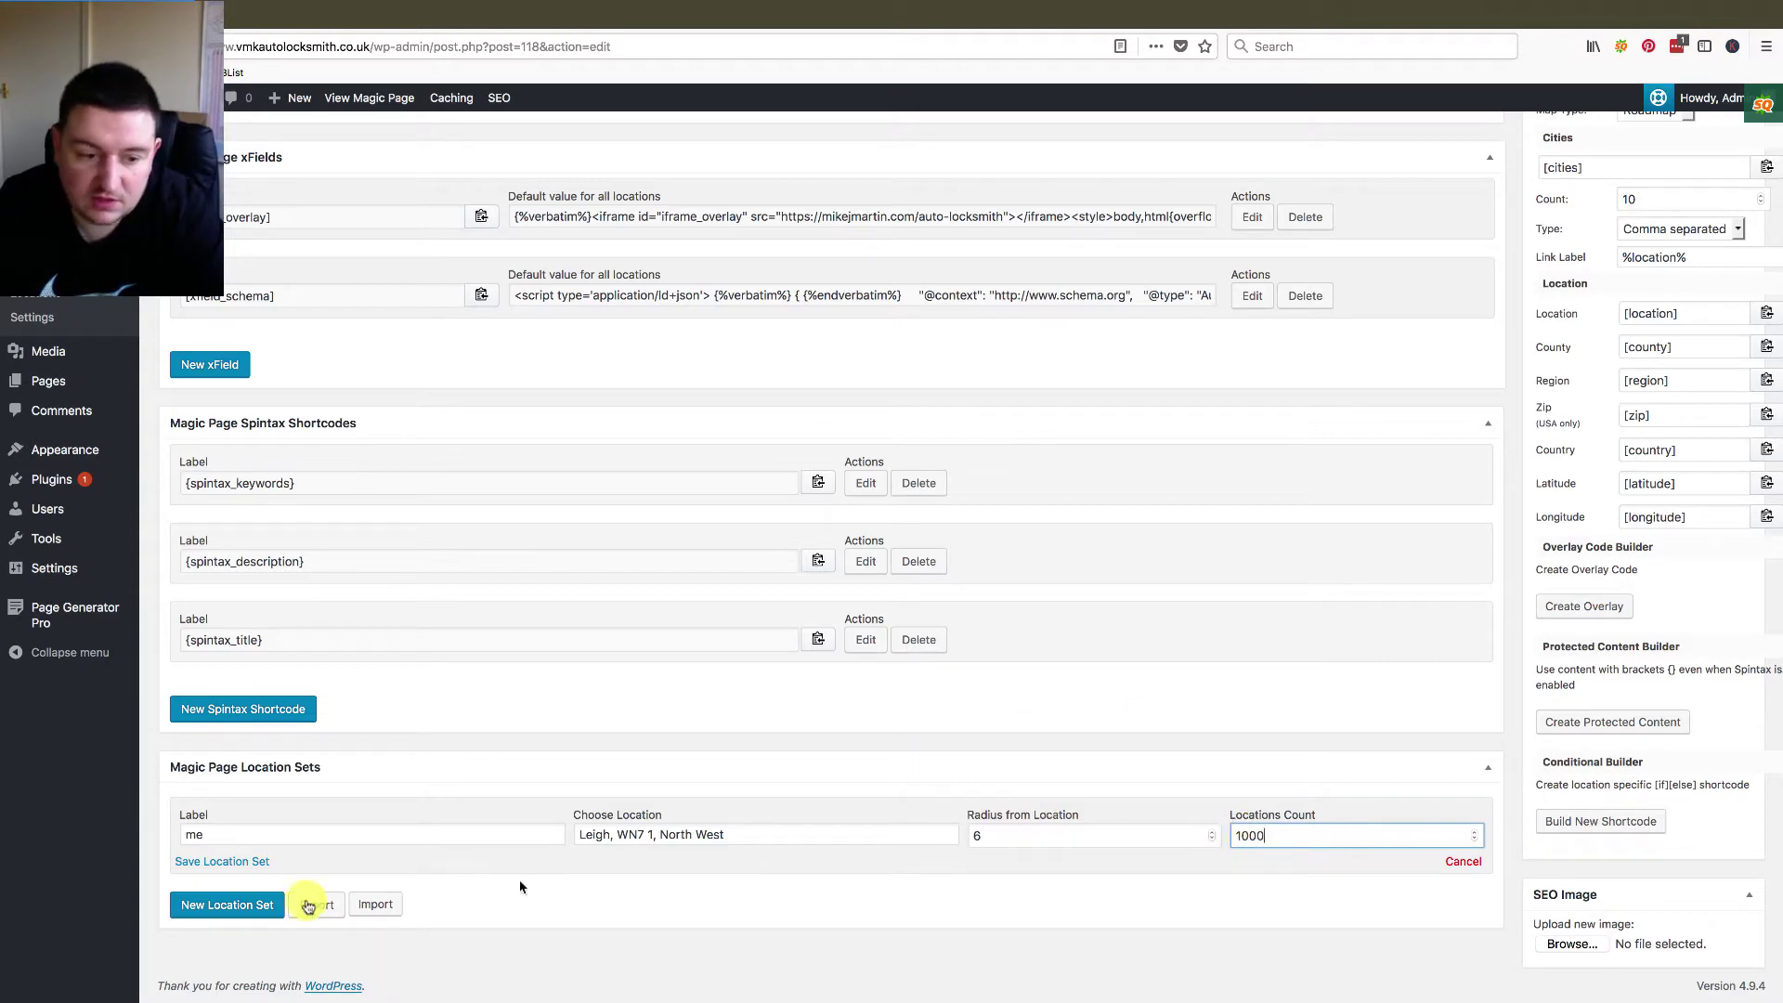
left_click(198, 917)
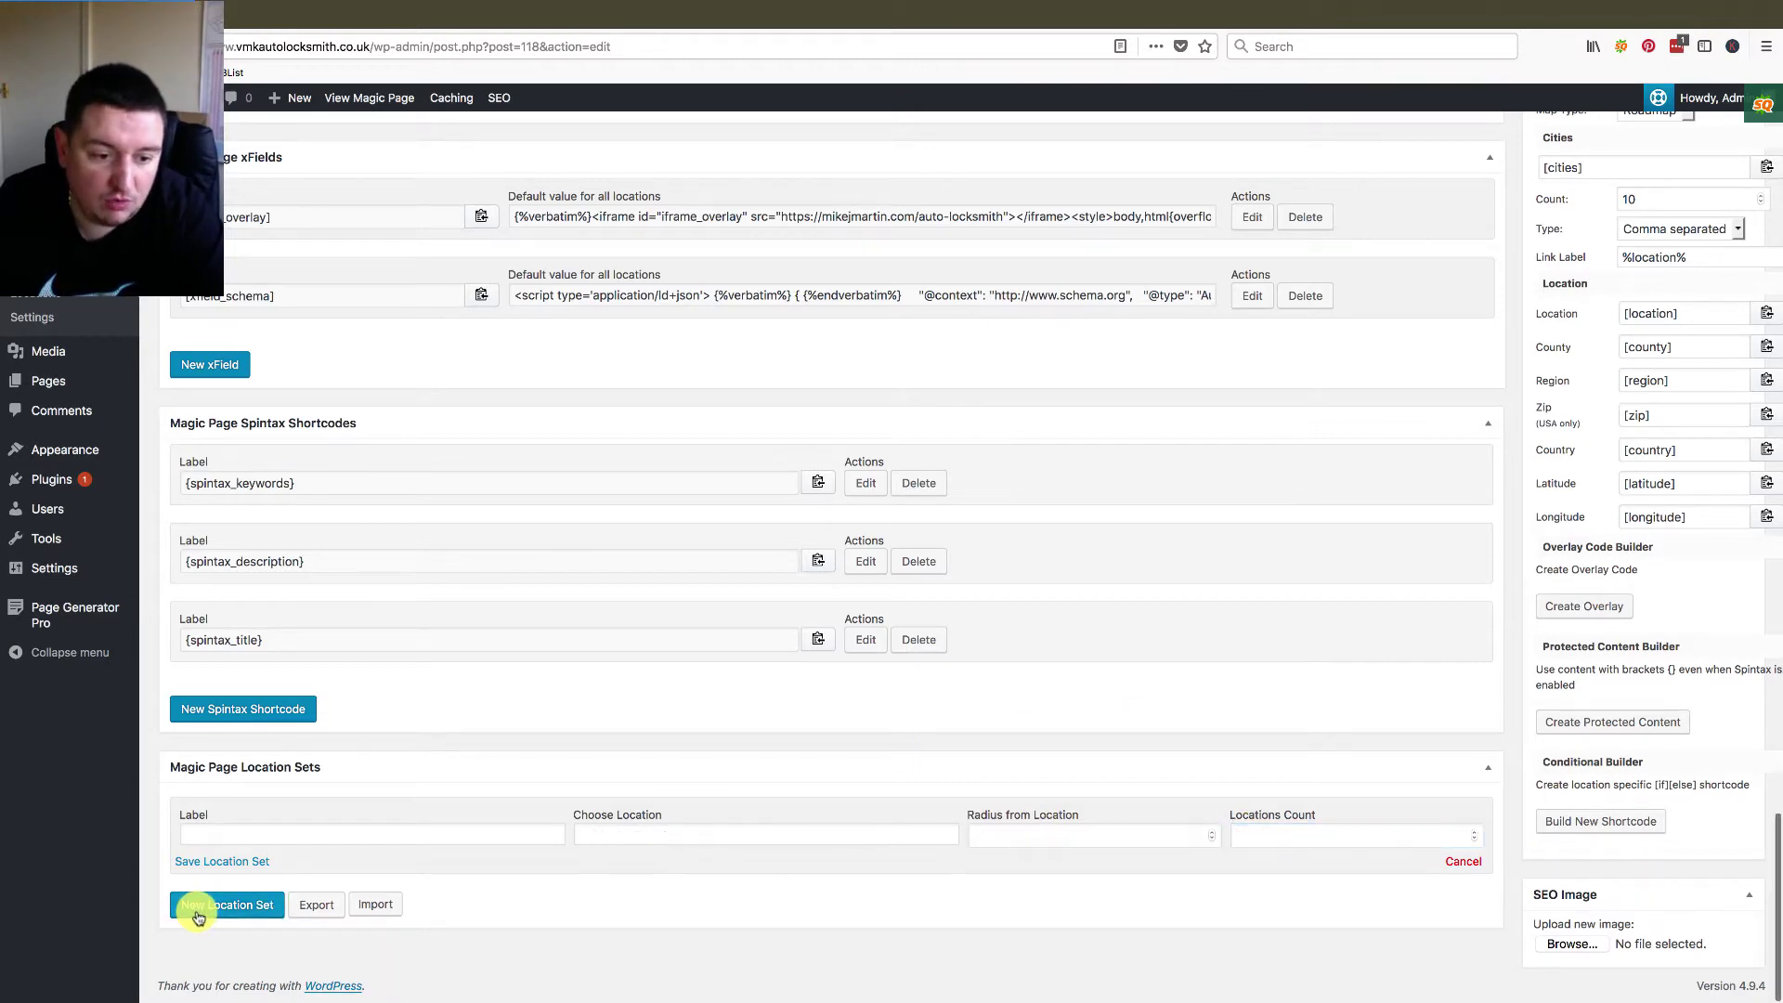
- Label the new location set me and choose Leigh, WN7 1, North West as its location
left_click(233, 838)
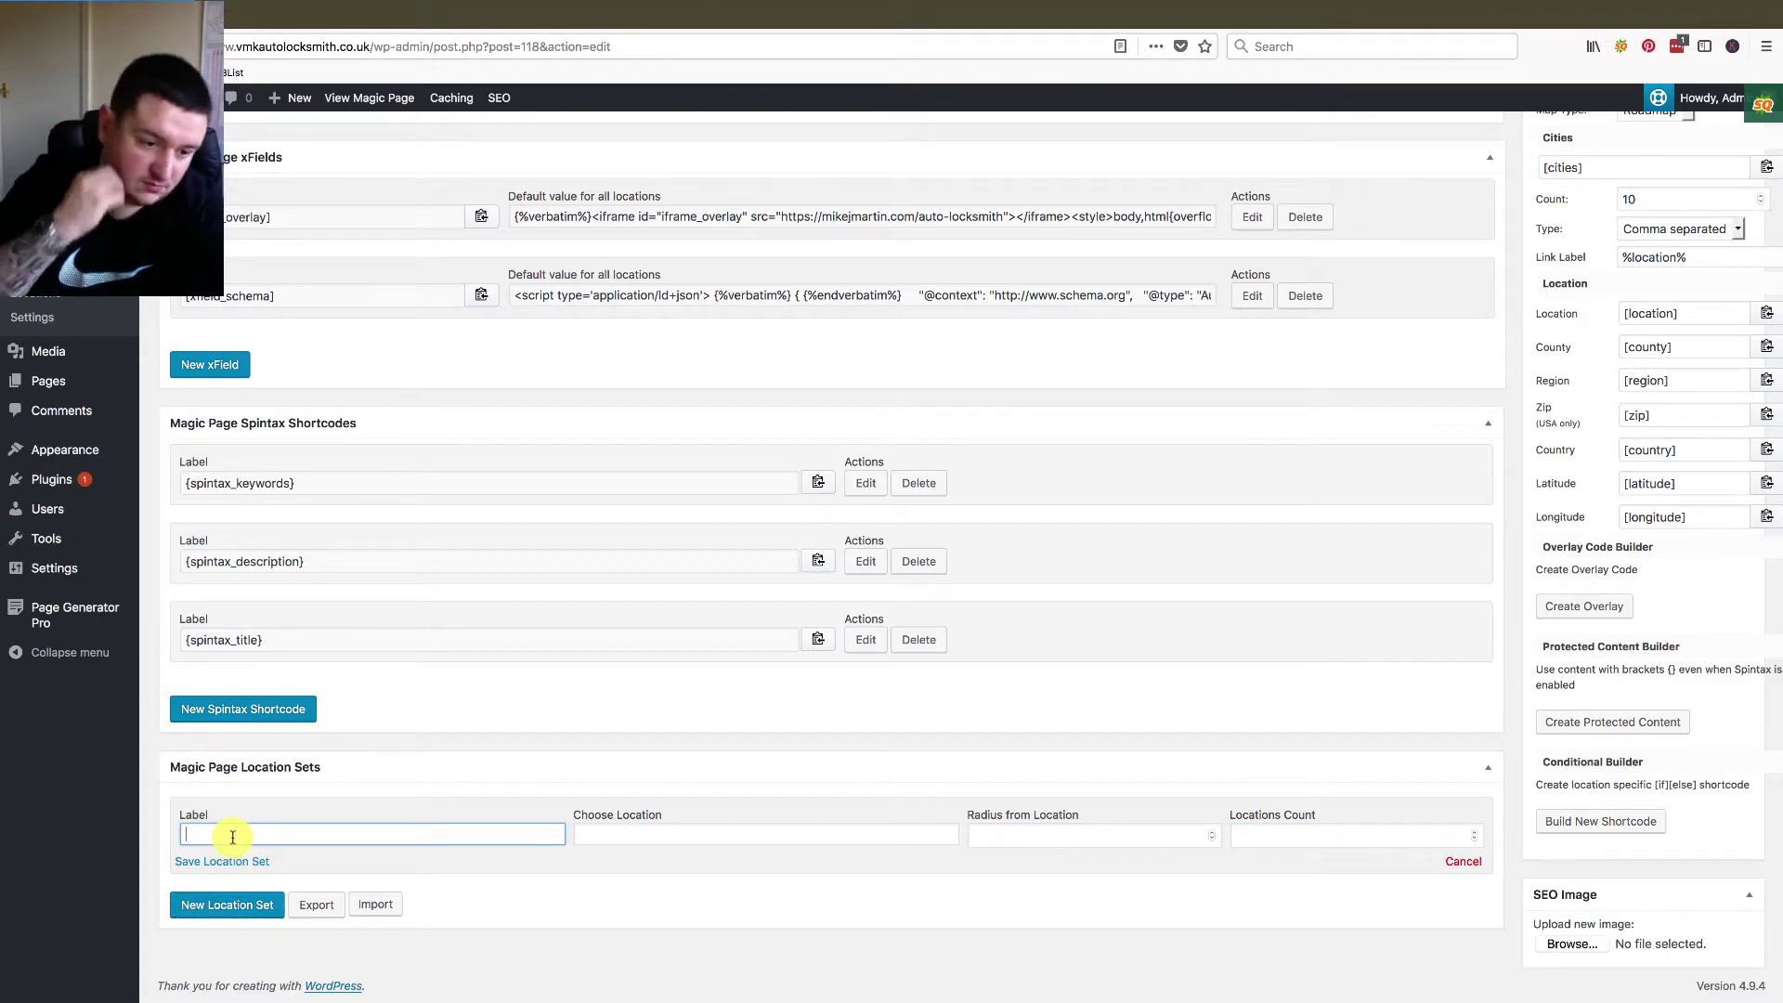
type("me")
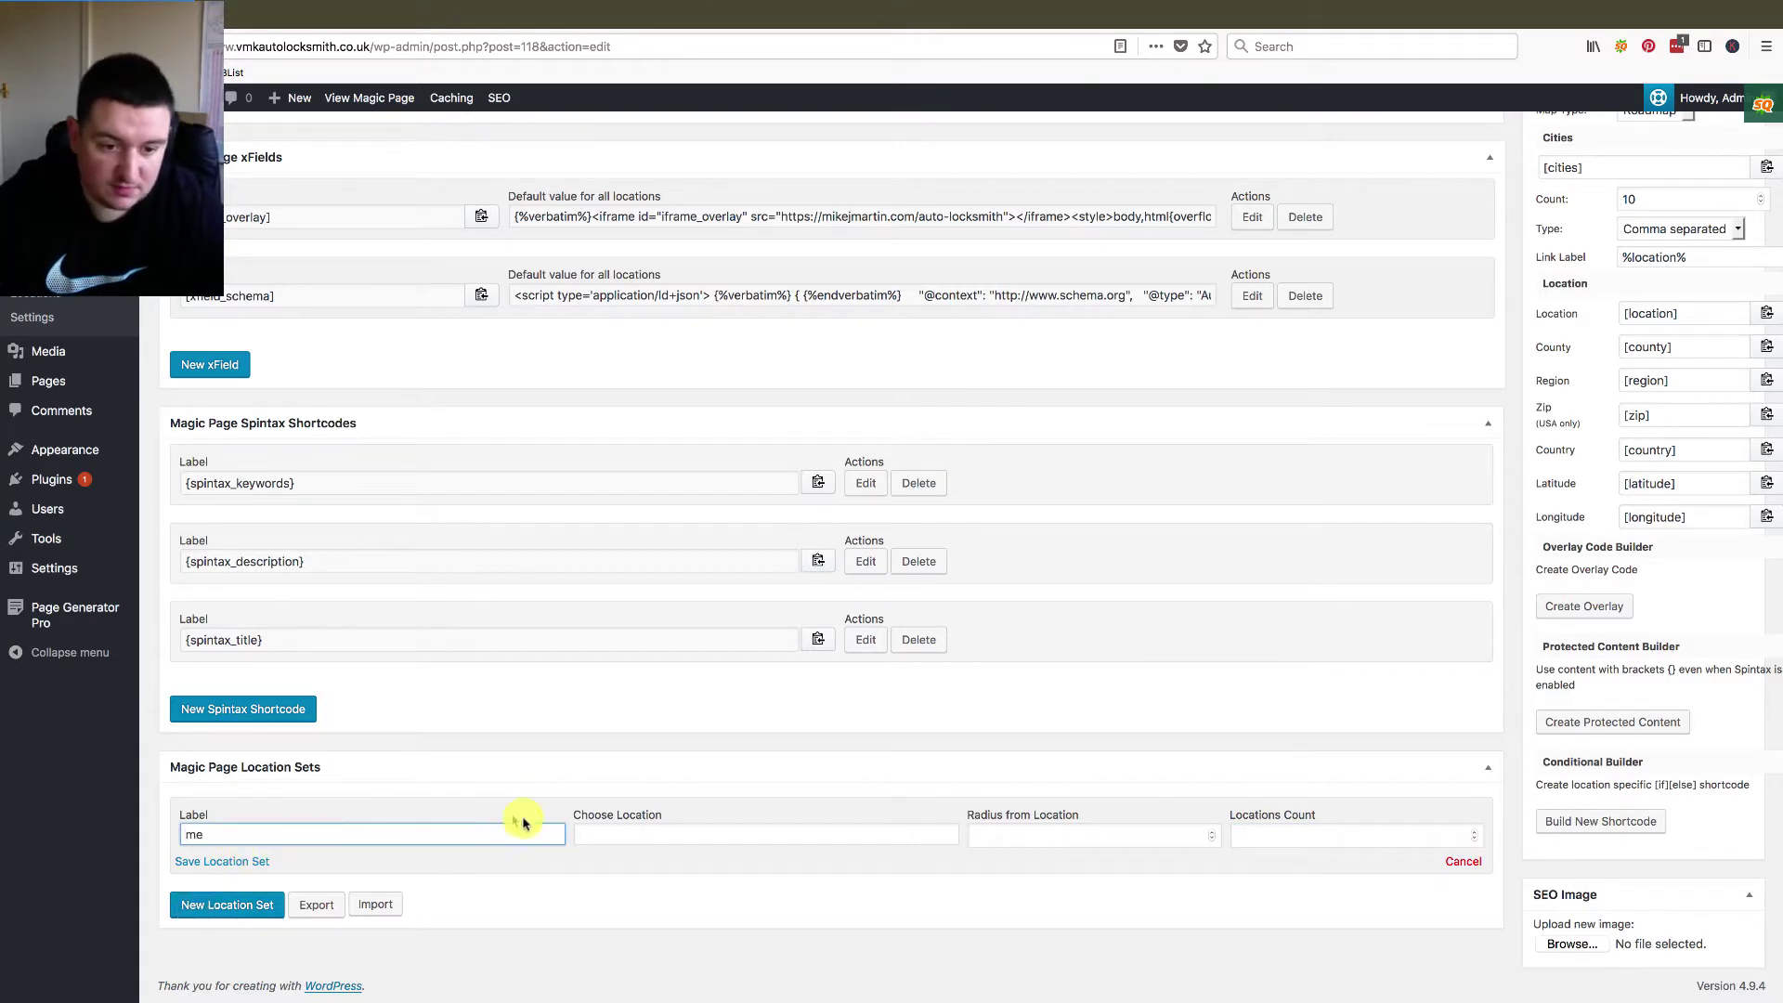
left_click(595, 831)
type("lei")
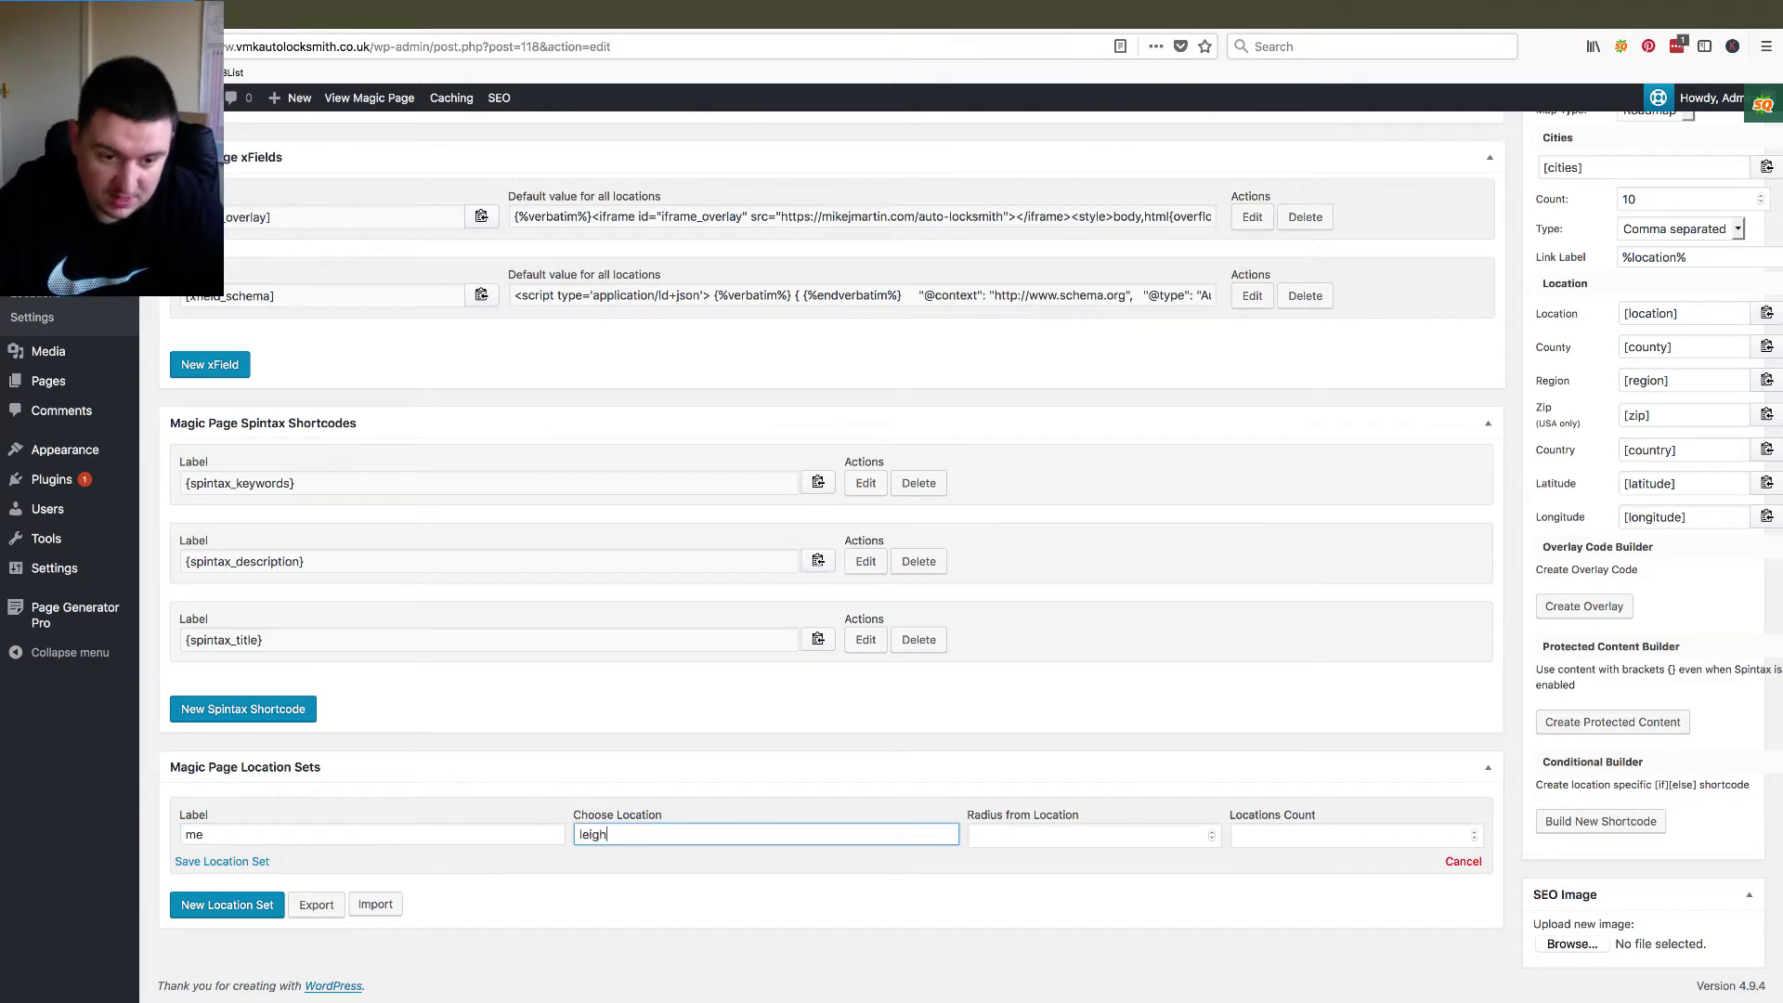
type("gh")
left_click(611, 859)
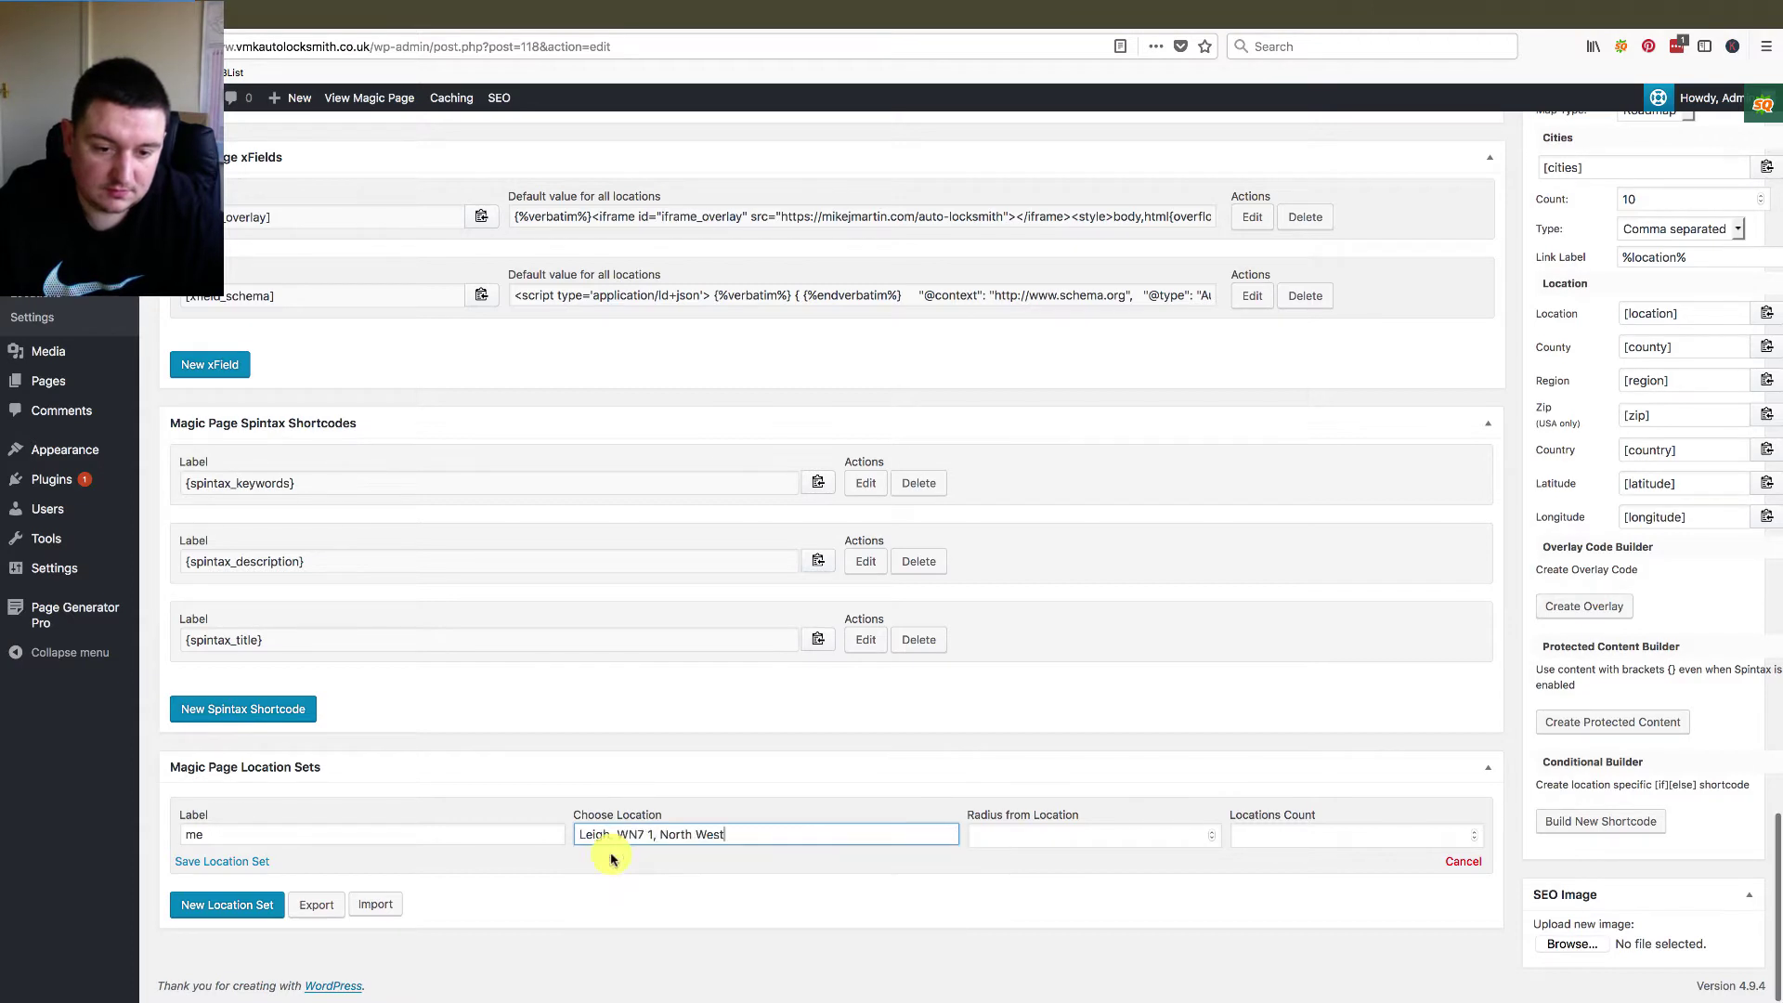
- Set the location set's radius to 6 and its locations count to 1000, and save the set
left_click(1049, 836)
type("6")
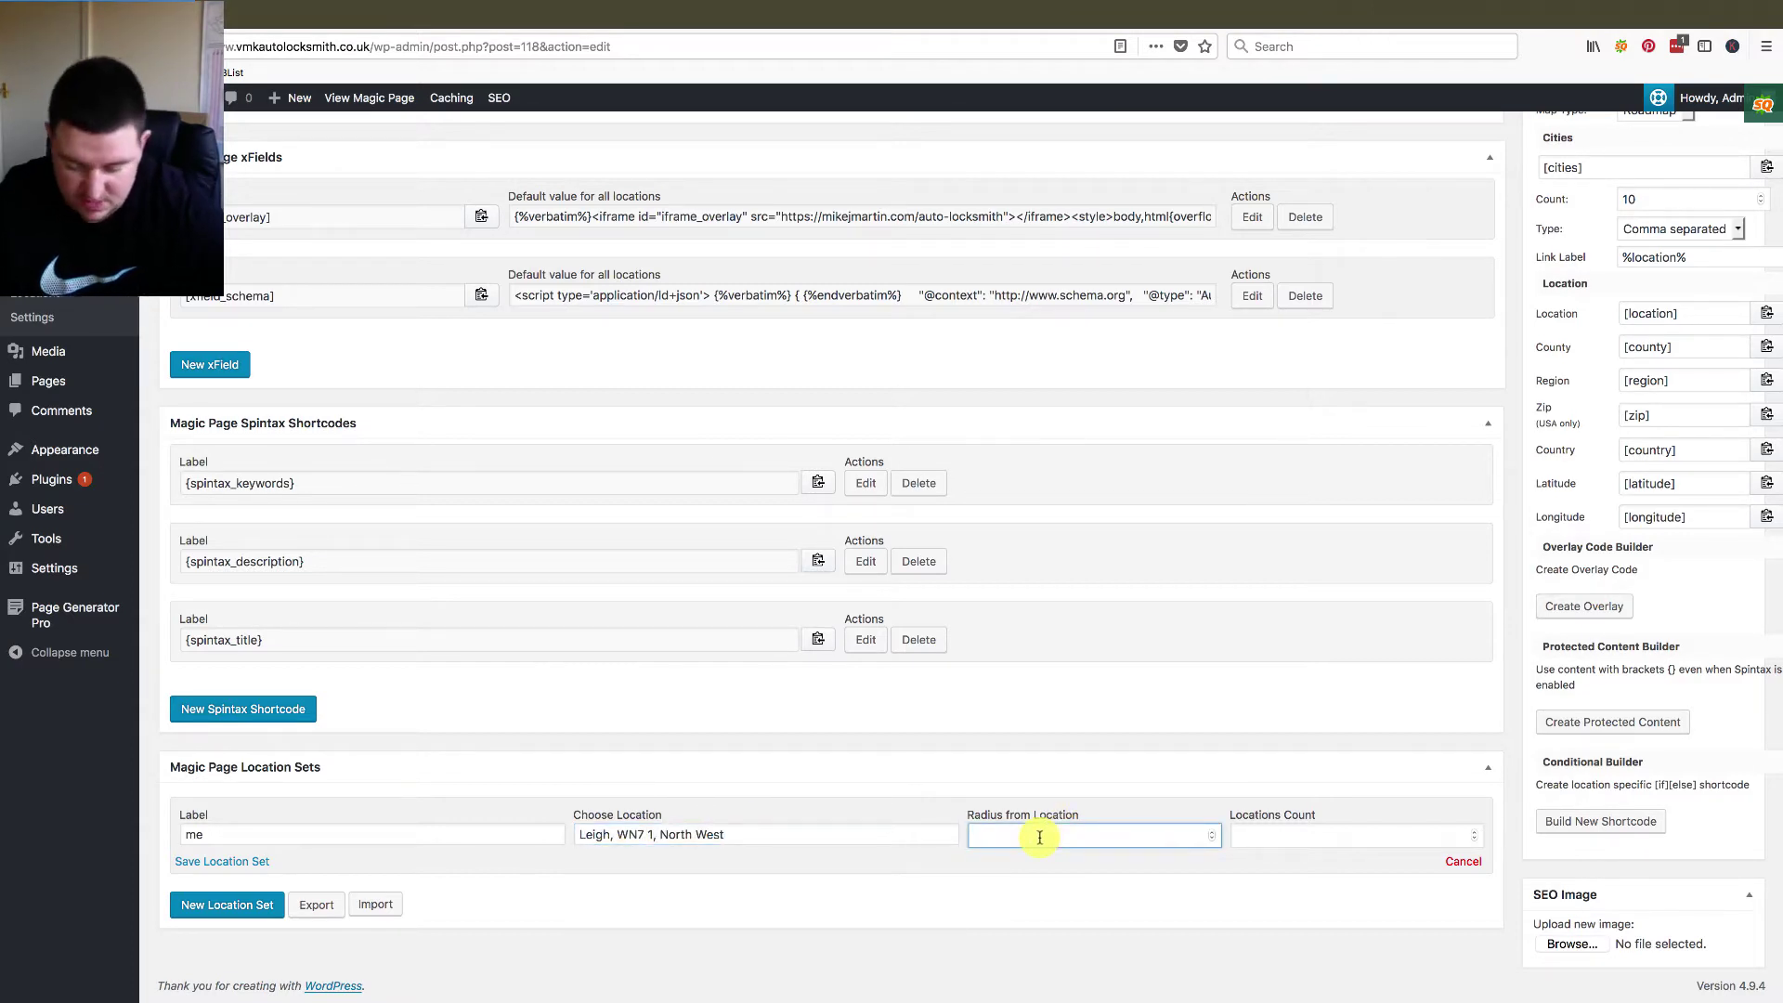
left_click(1254, 838)
type("1")
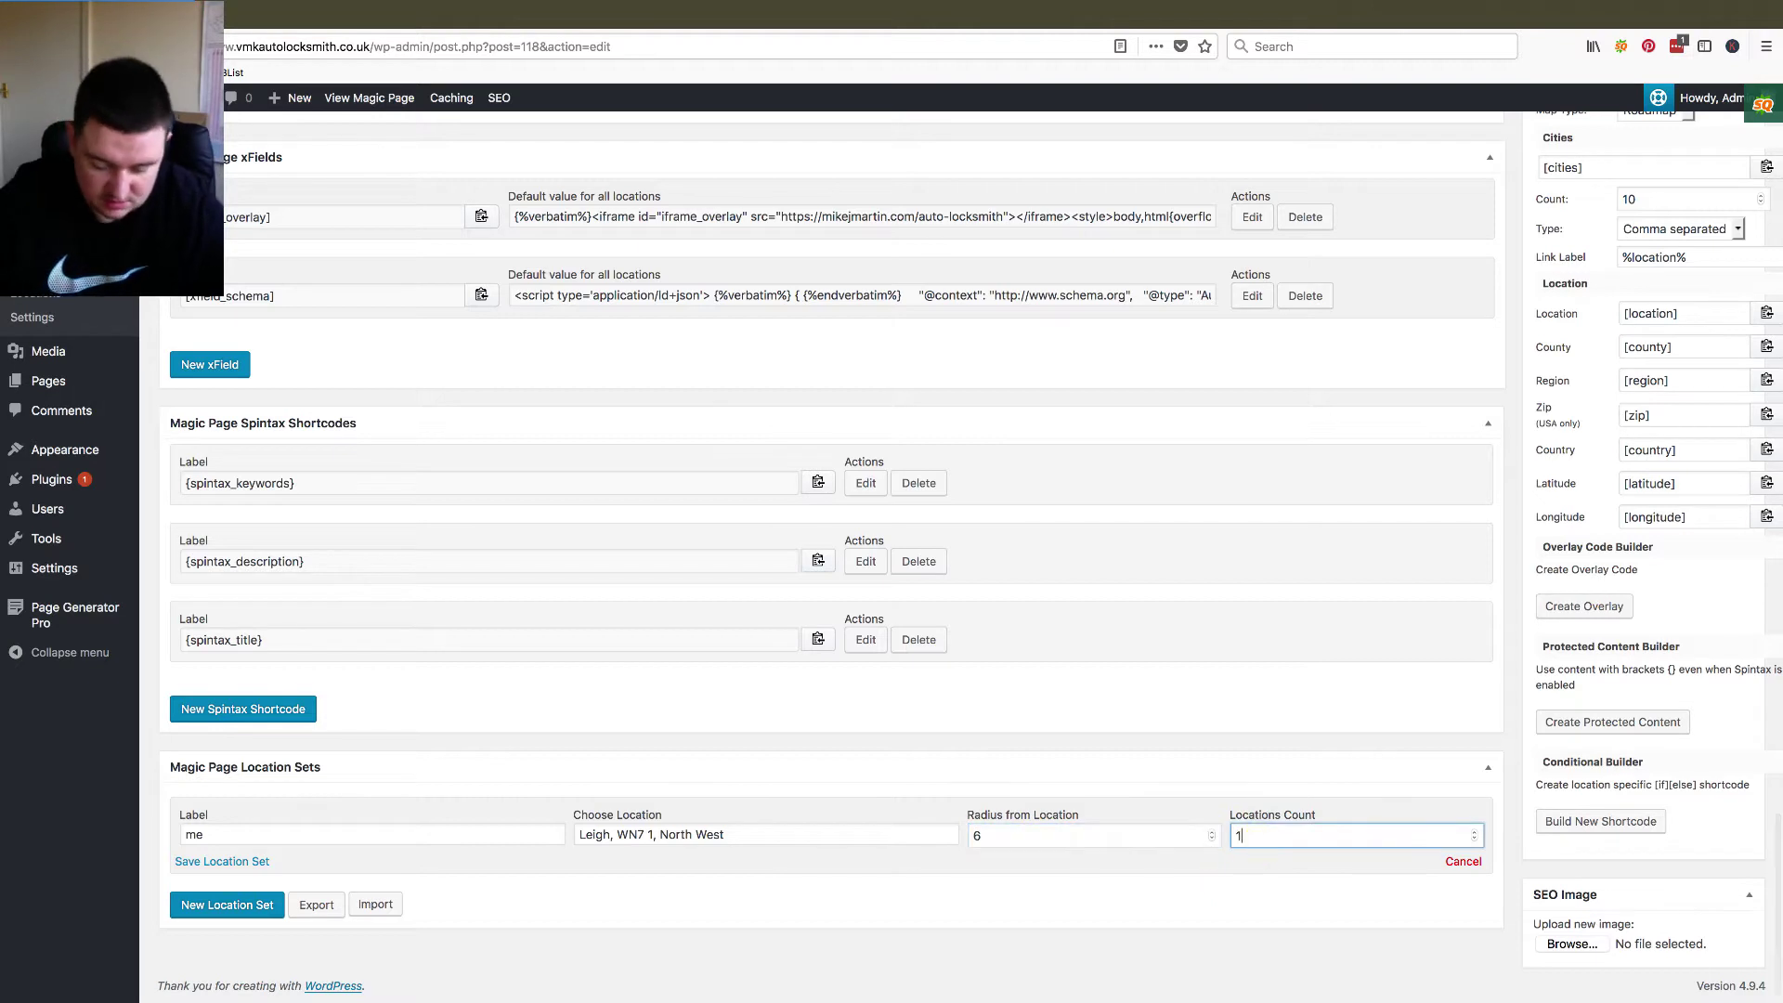
type("000")
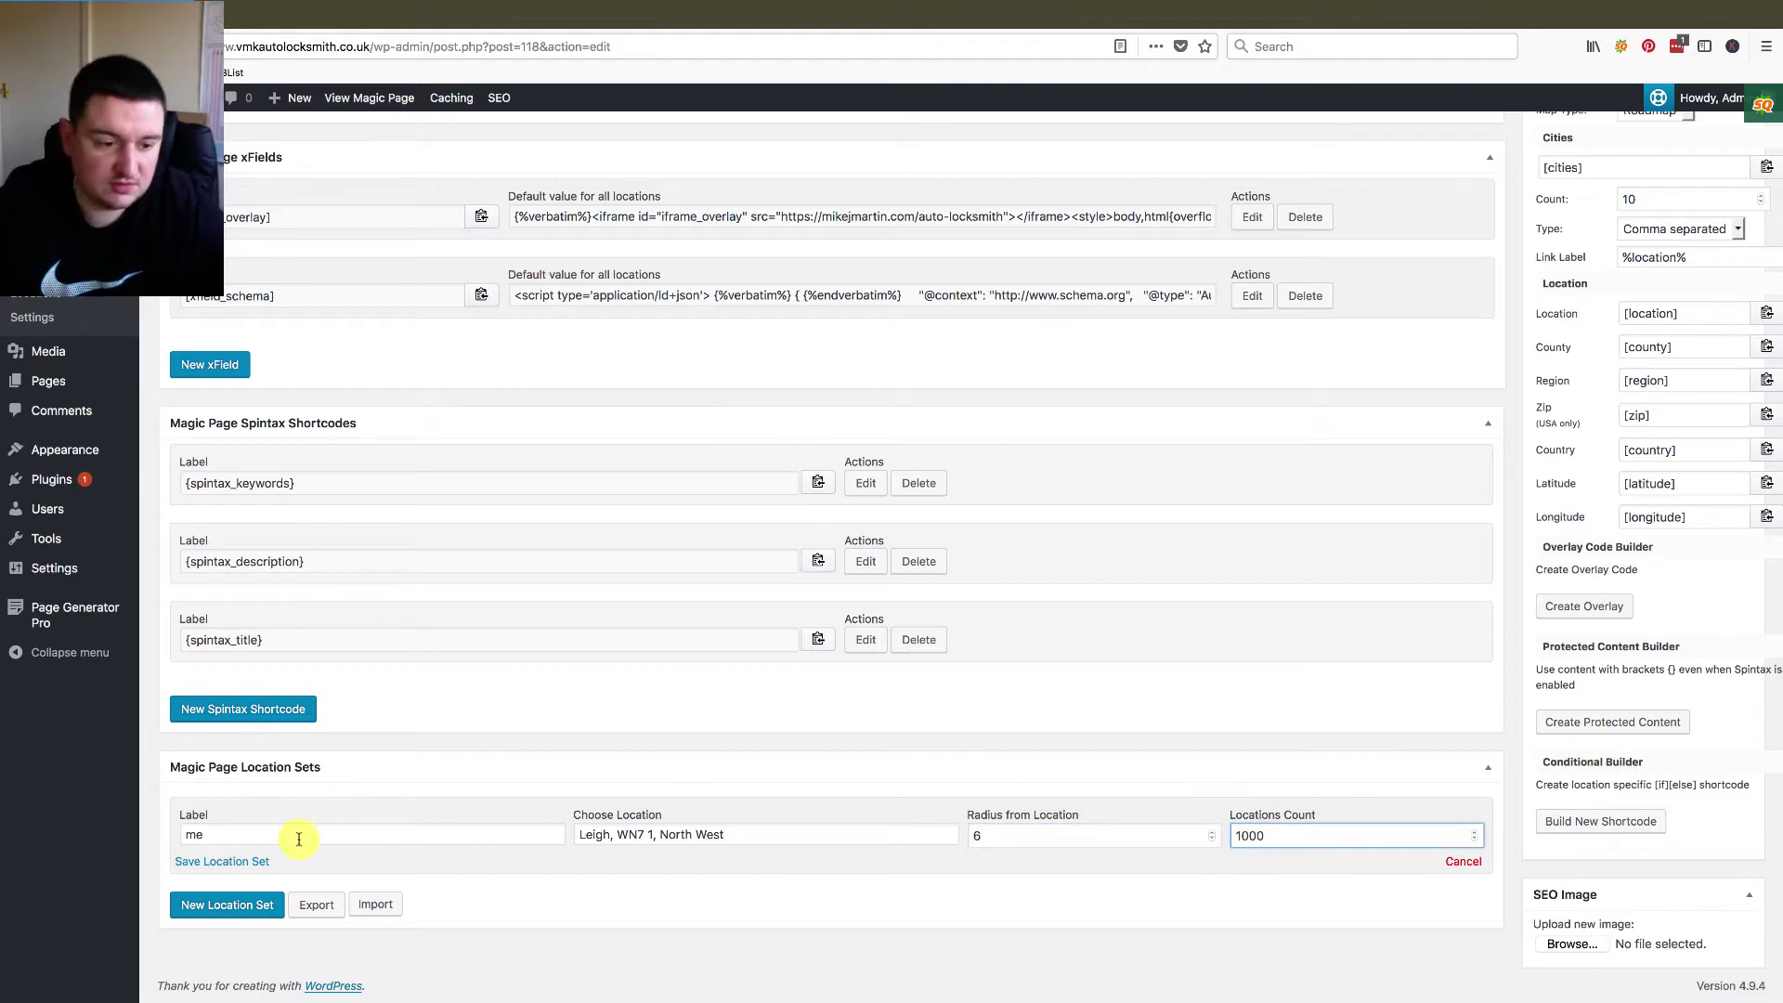
left_click(233, 862)
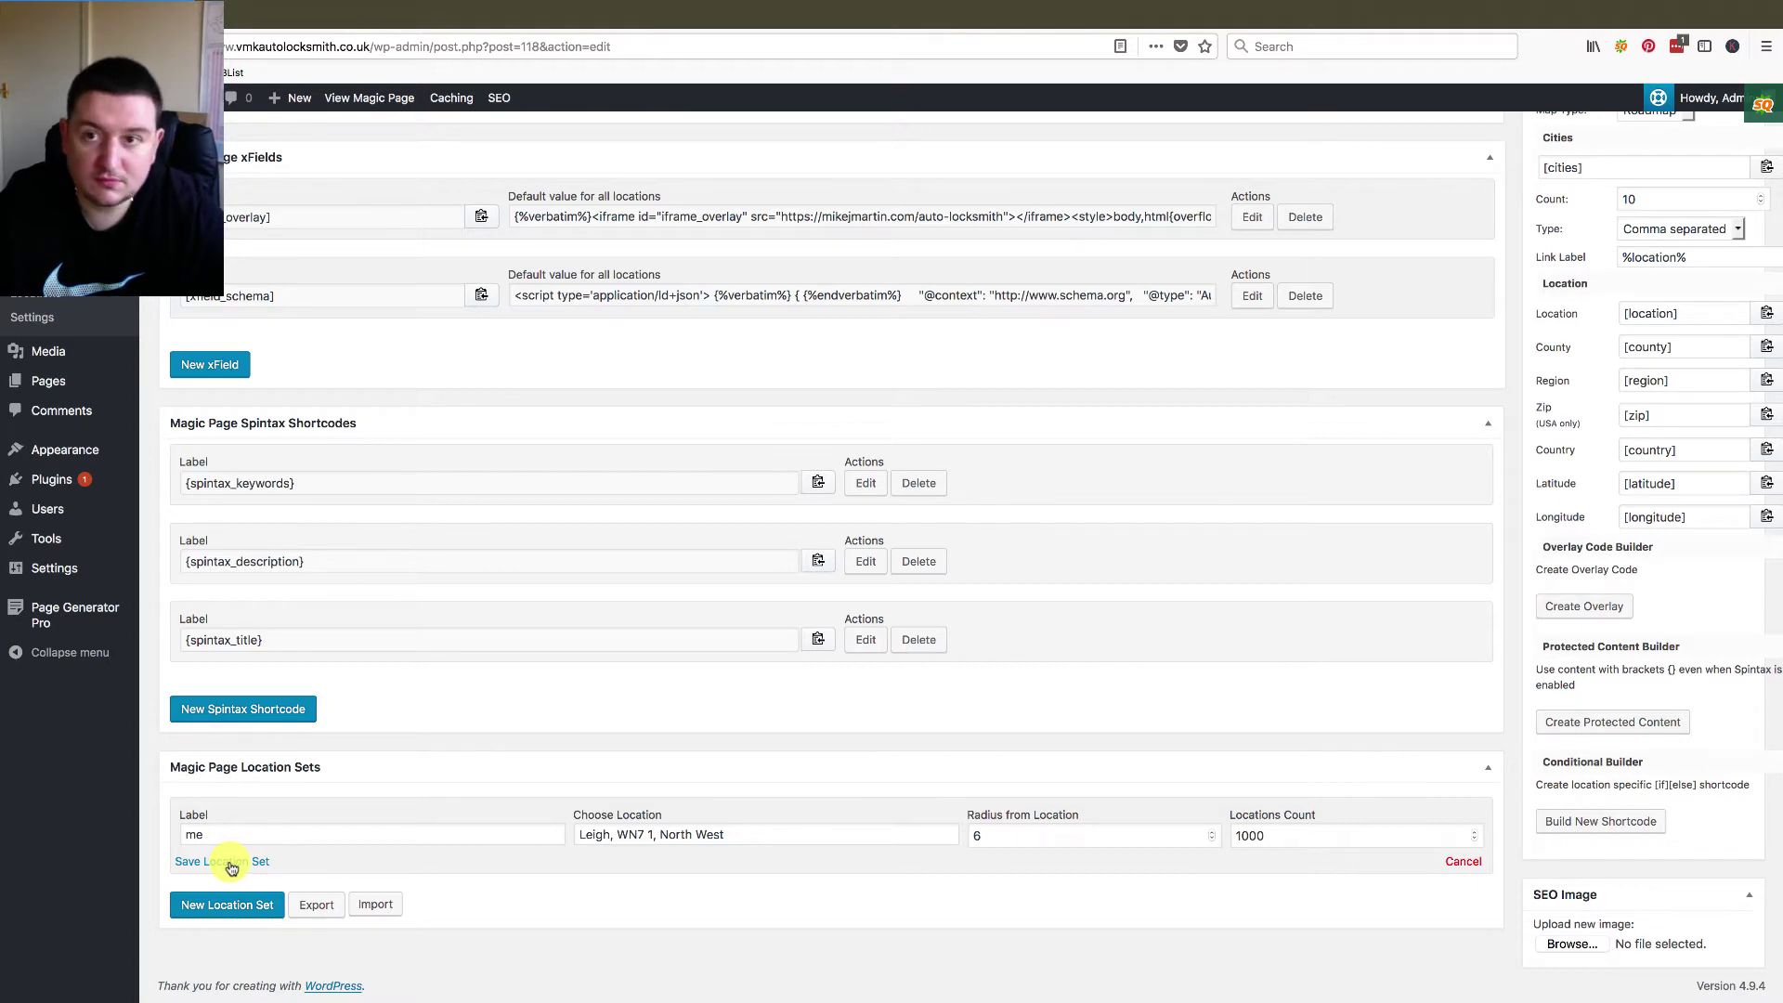
left_click(232, 863)
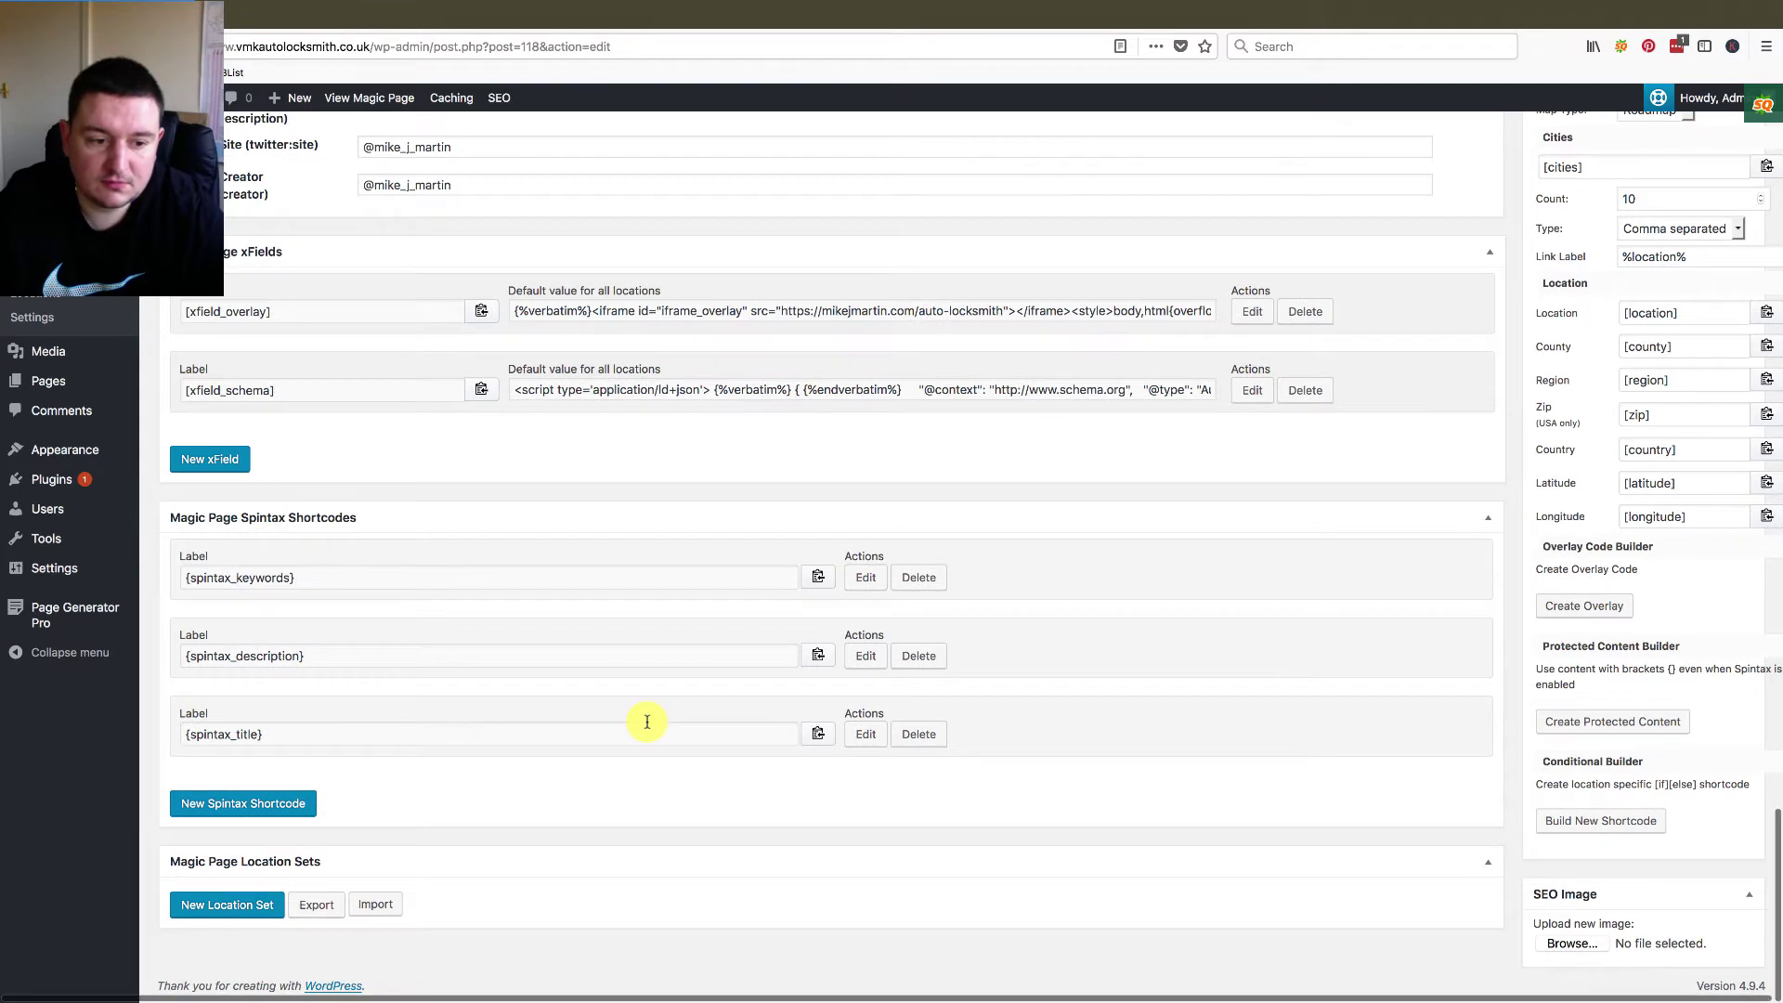
left_click(1485, 862)
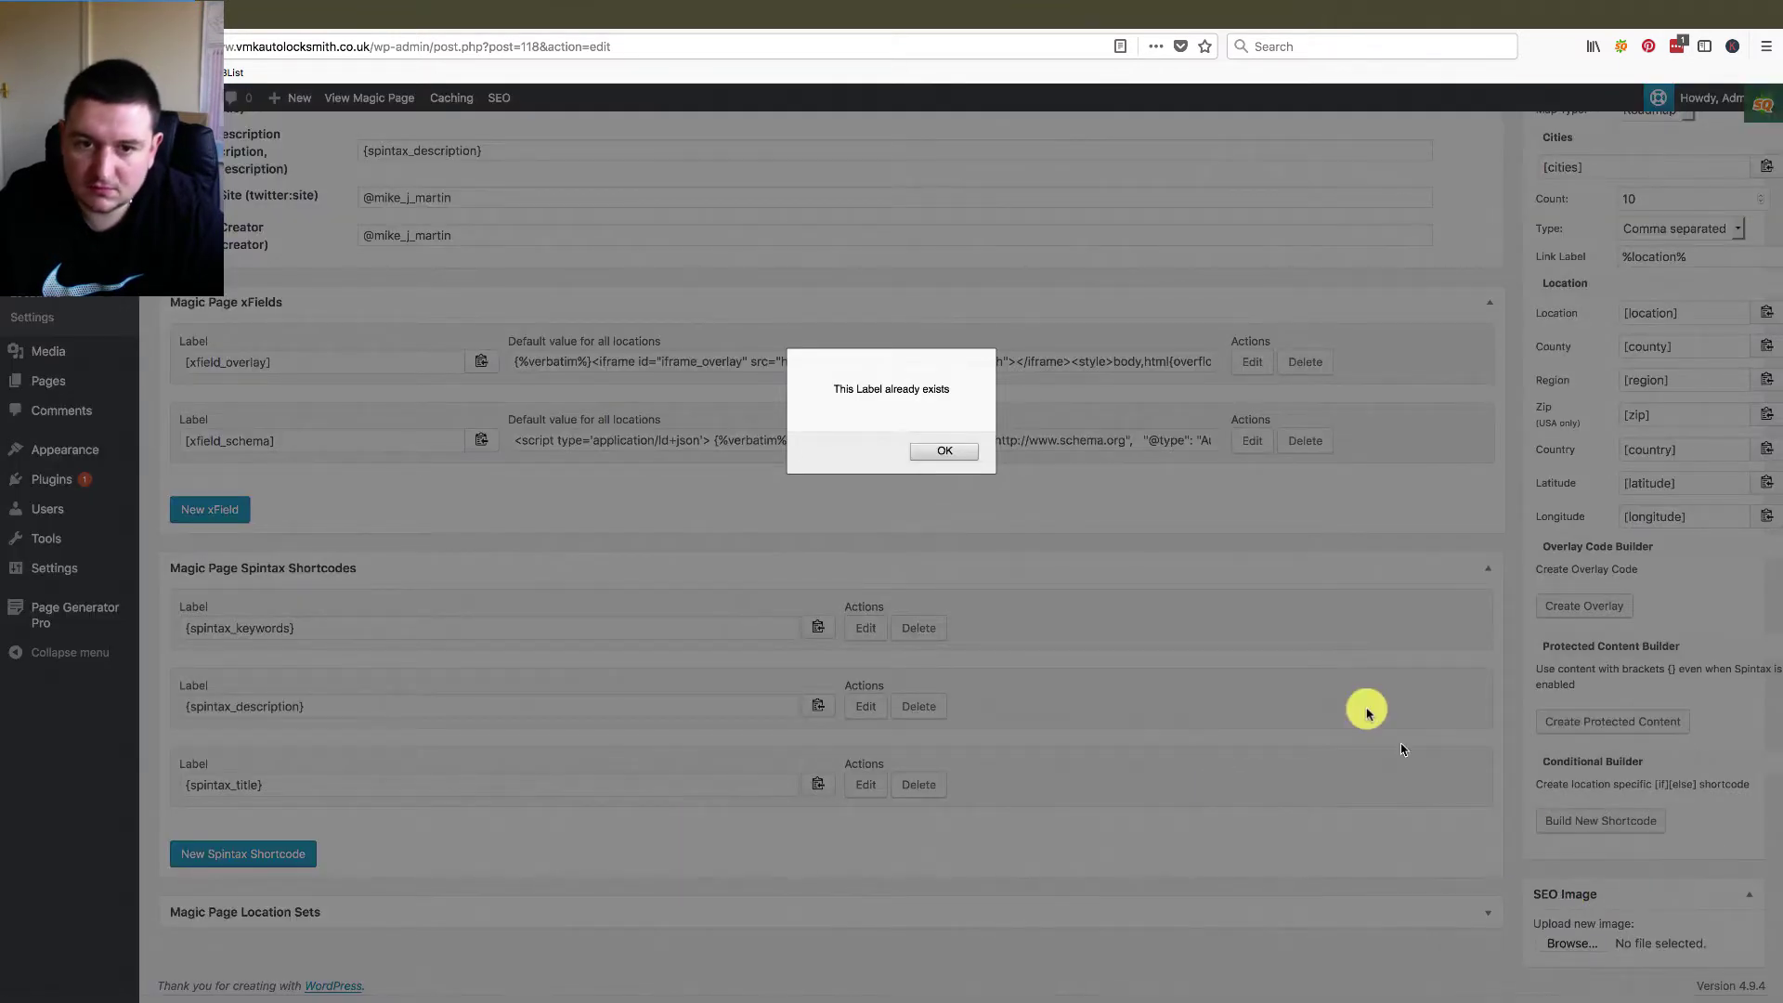
left_click(944, 452)
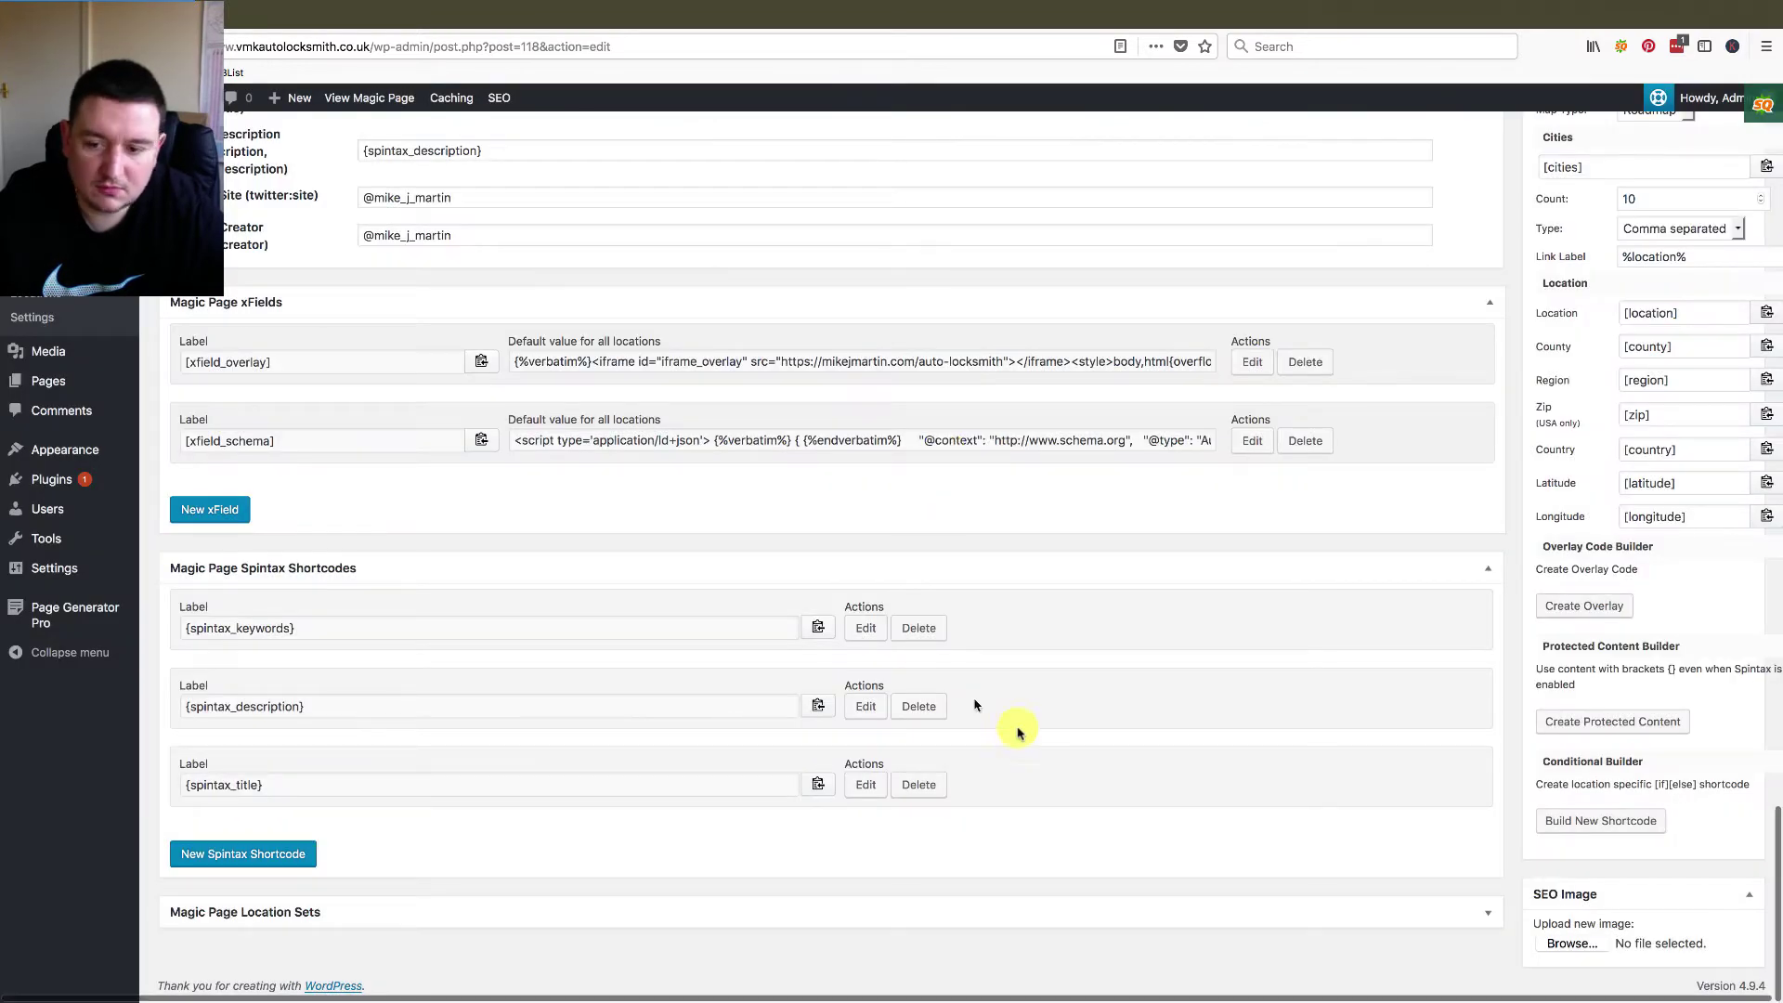
left_click(1489, 914)
scroll(999, 737, "down", 2)
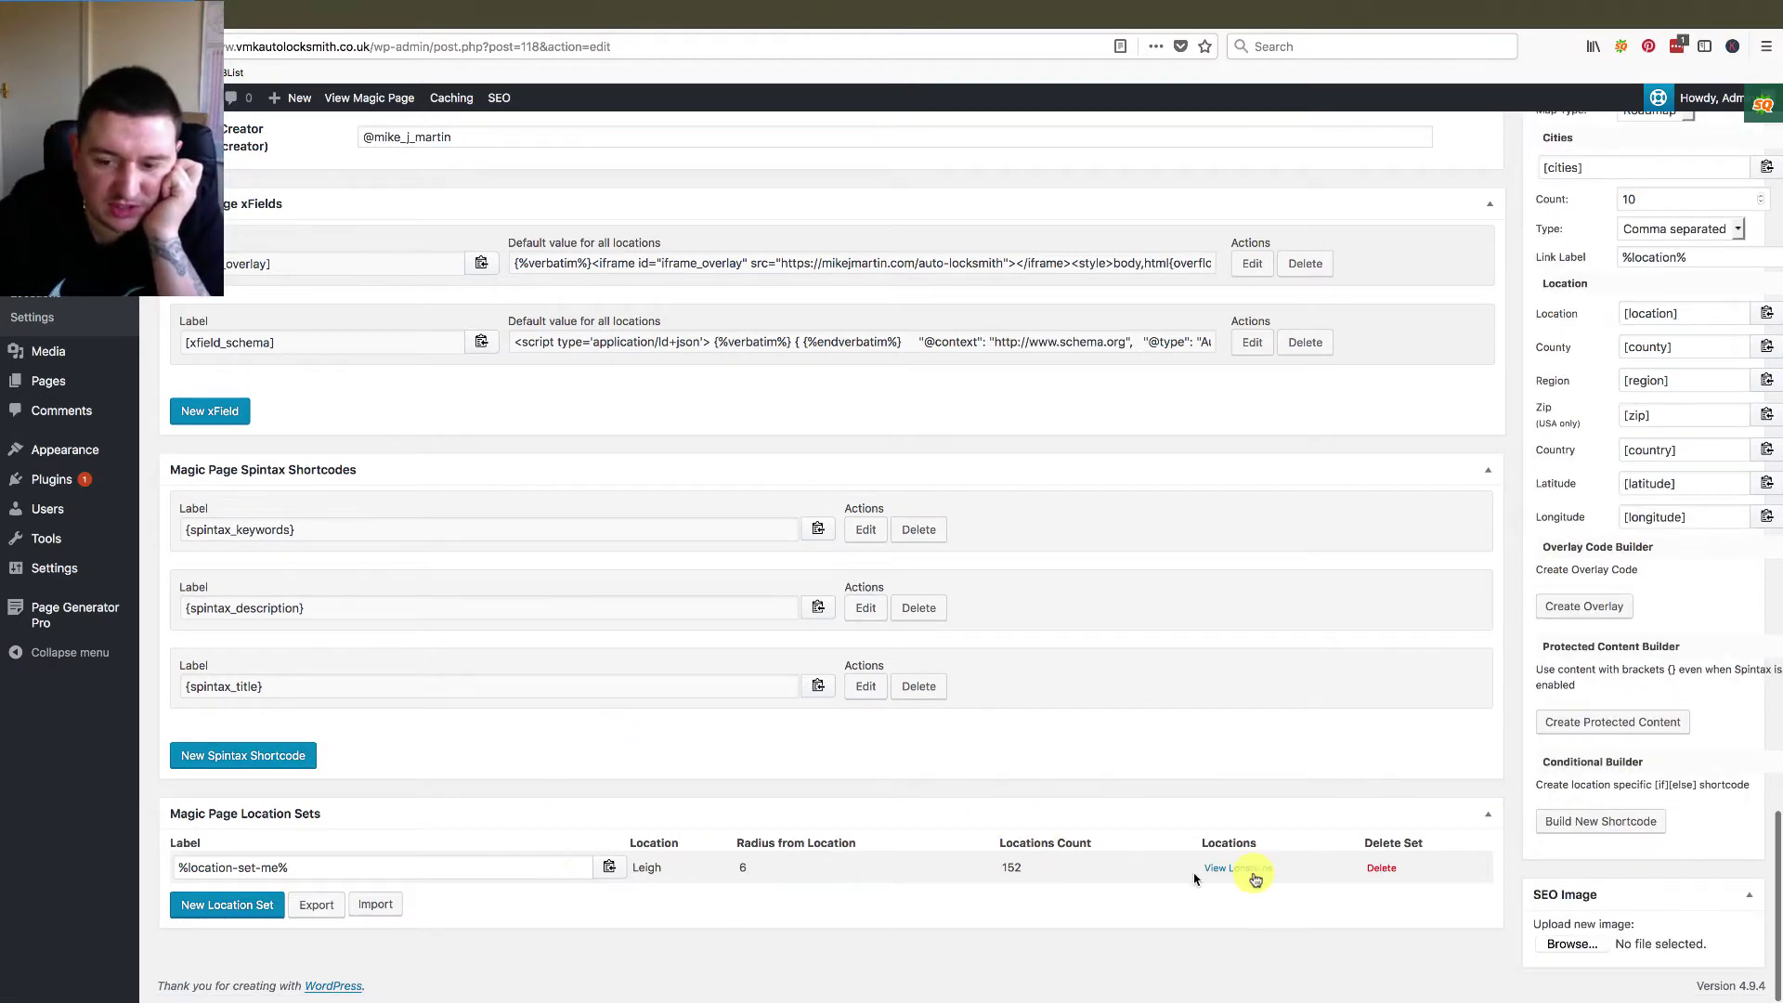
- Update the magic page with the new location set
scroll(1632, 460, "up", 20)
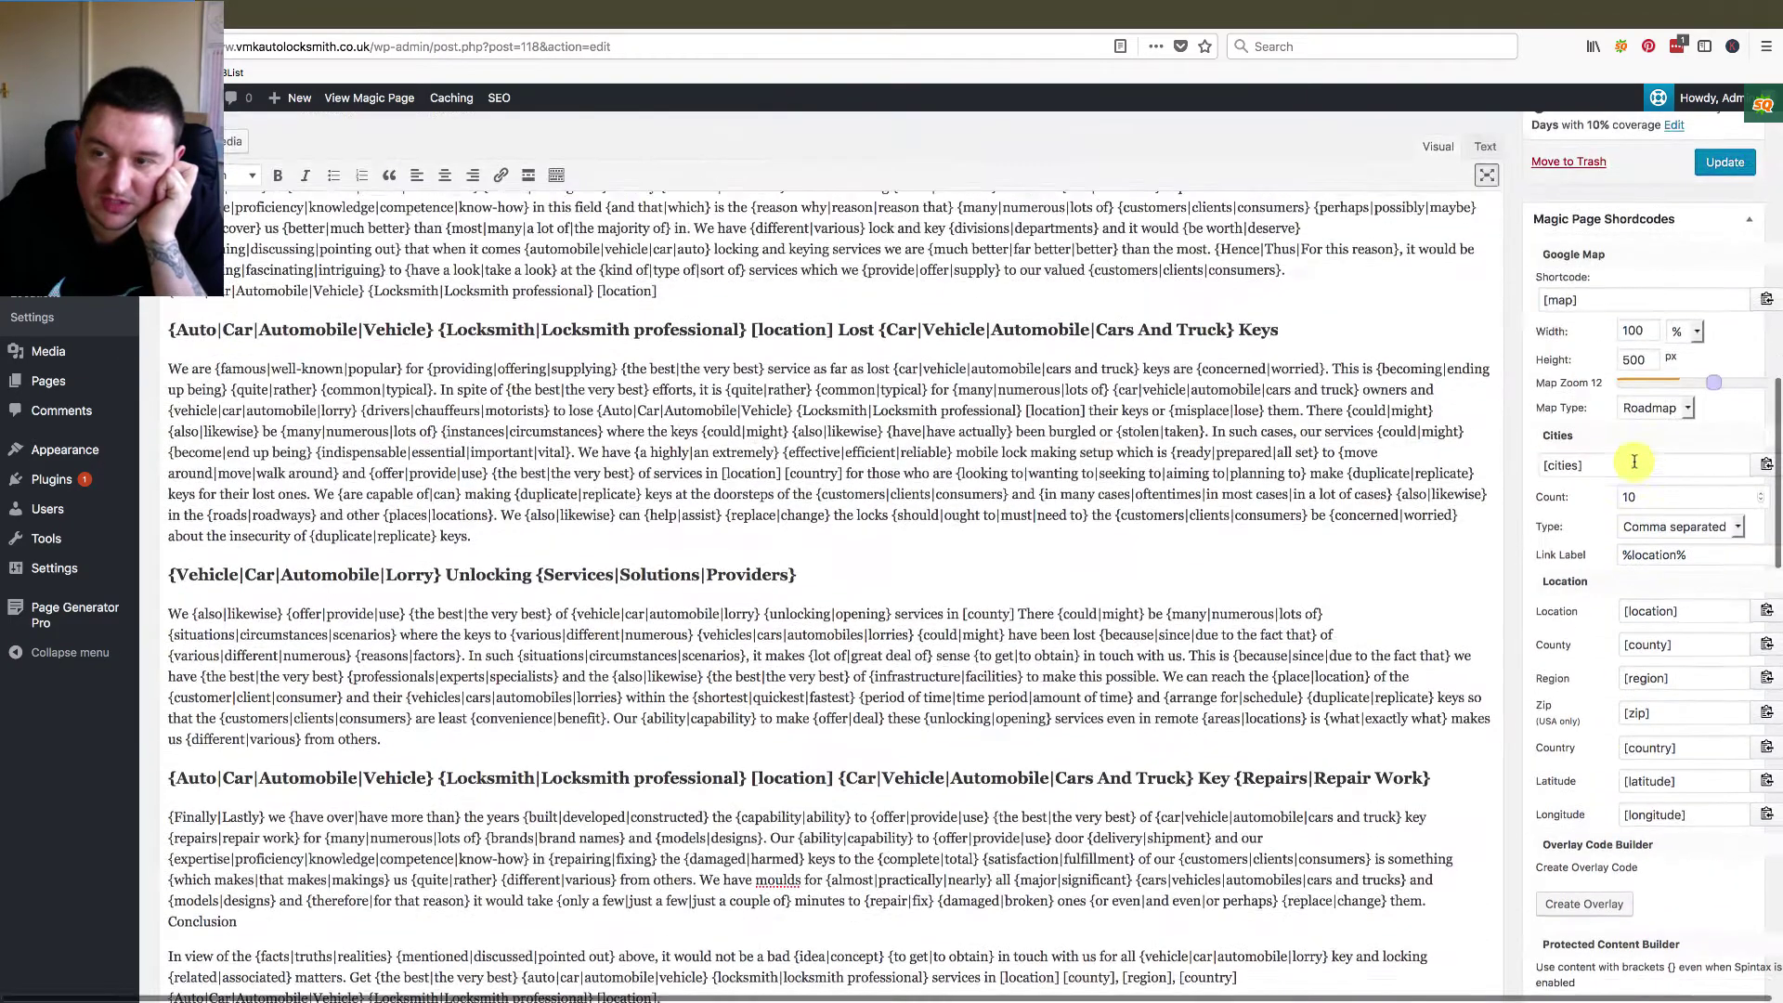
scroll(1635, 462, "up", 2)
left_click(1723, 270)
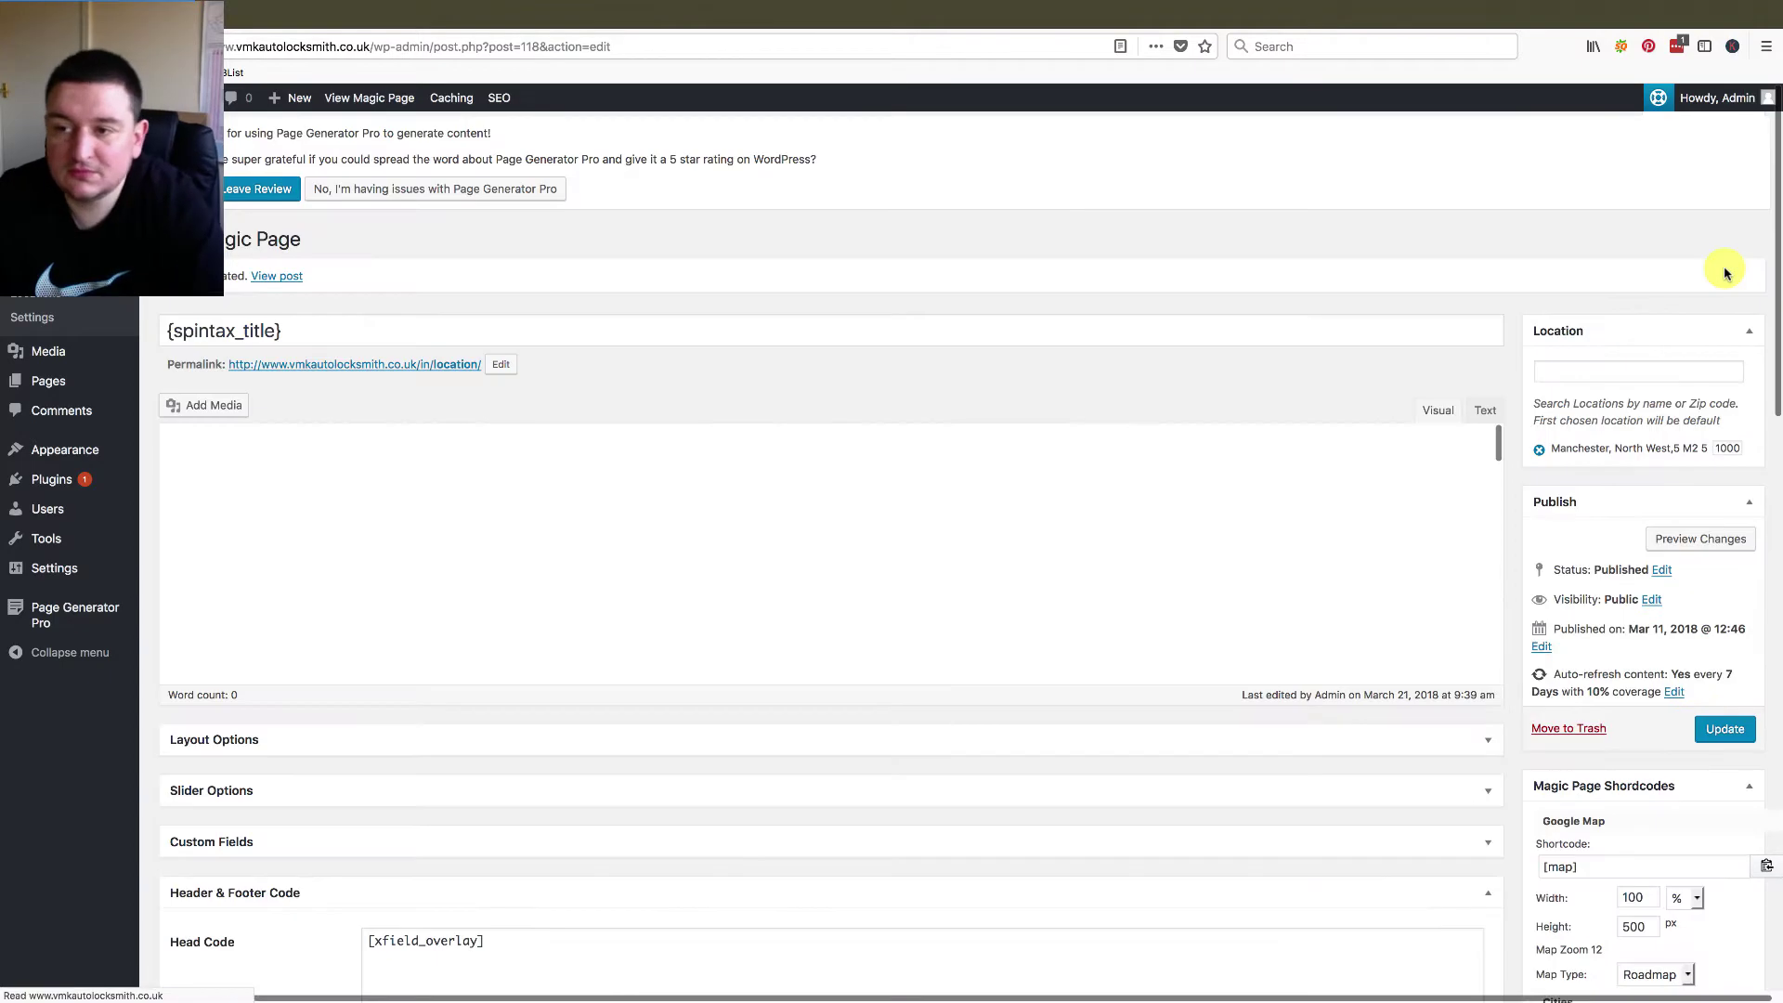
- View the locations included in the %location-set-me% set with their distances from Leigh, and close the list
scroll(1365, 465, "down", 10)
scroll(1366, 465, "down", 10)
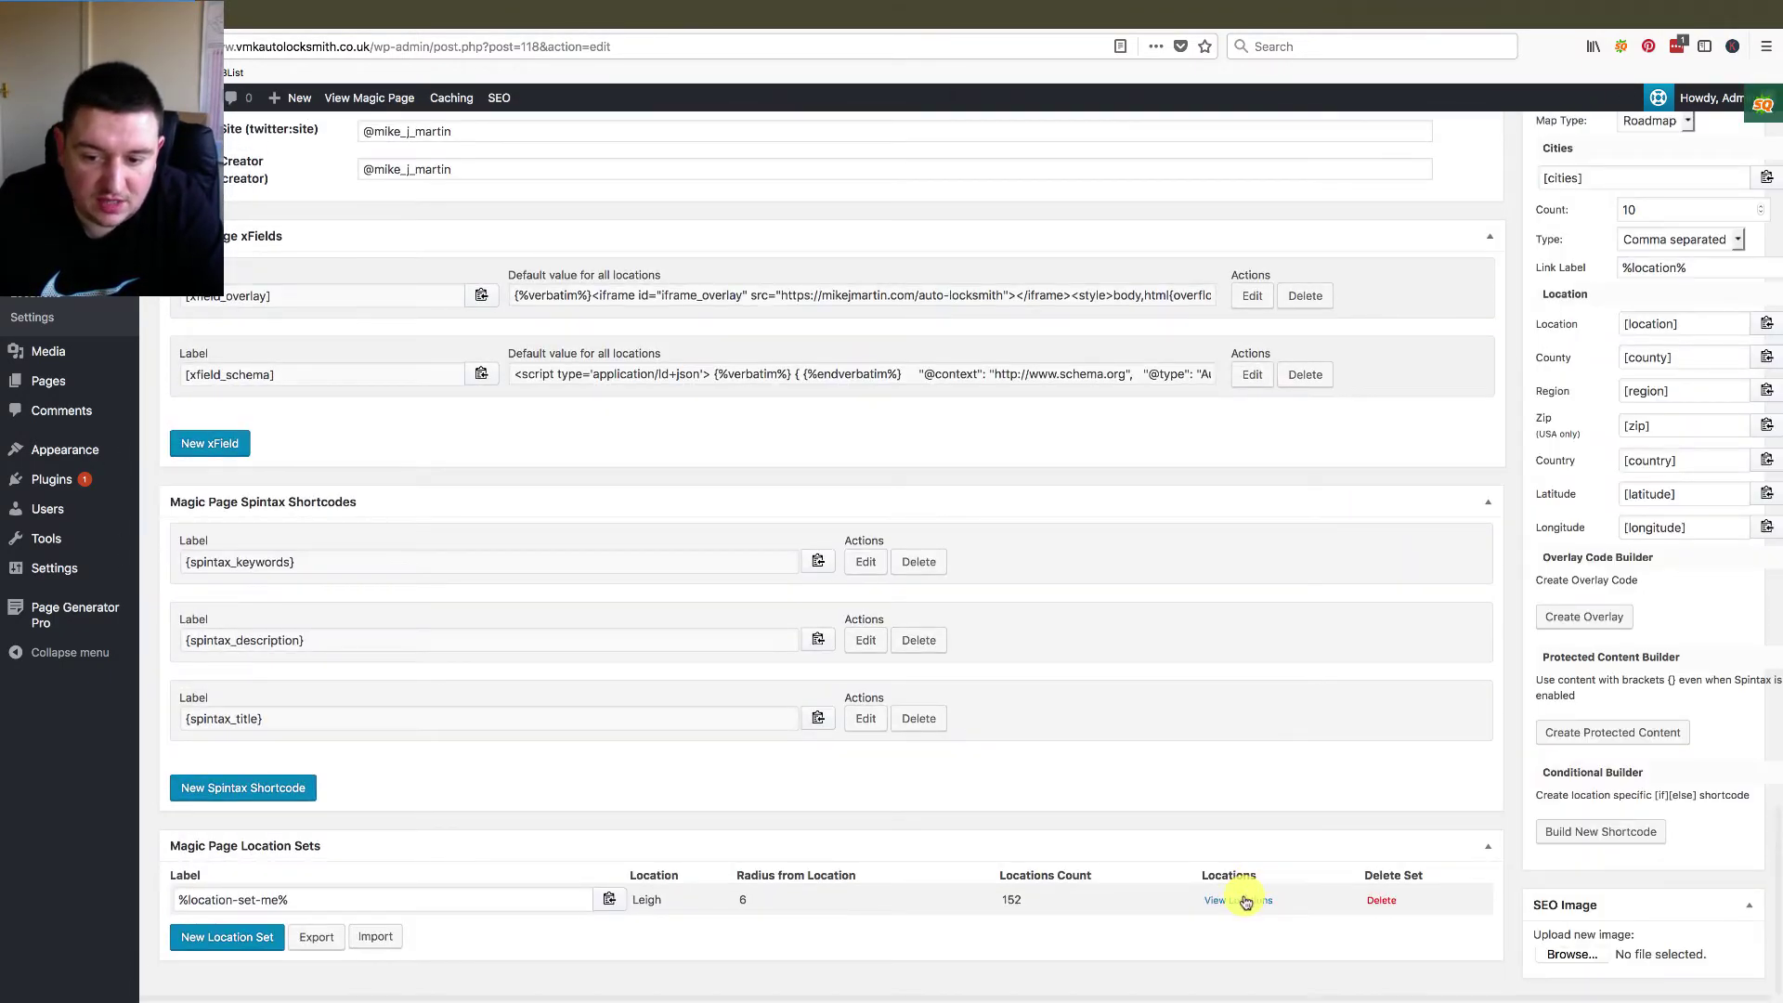
left_click(1239, 901)
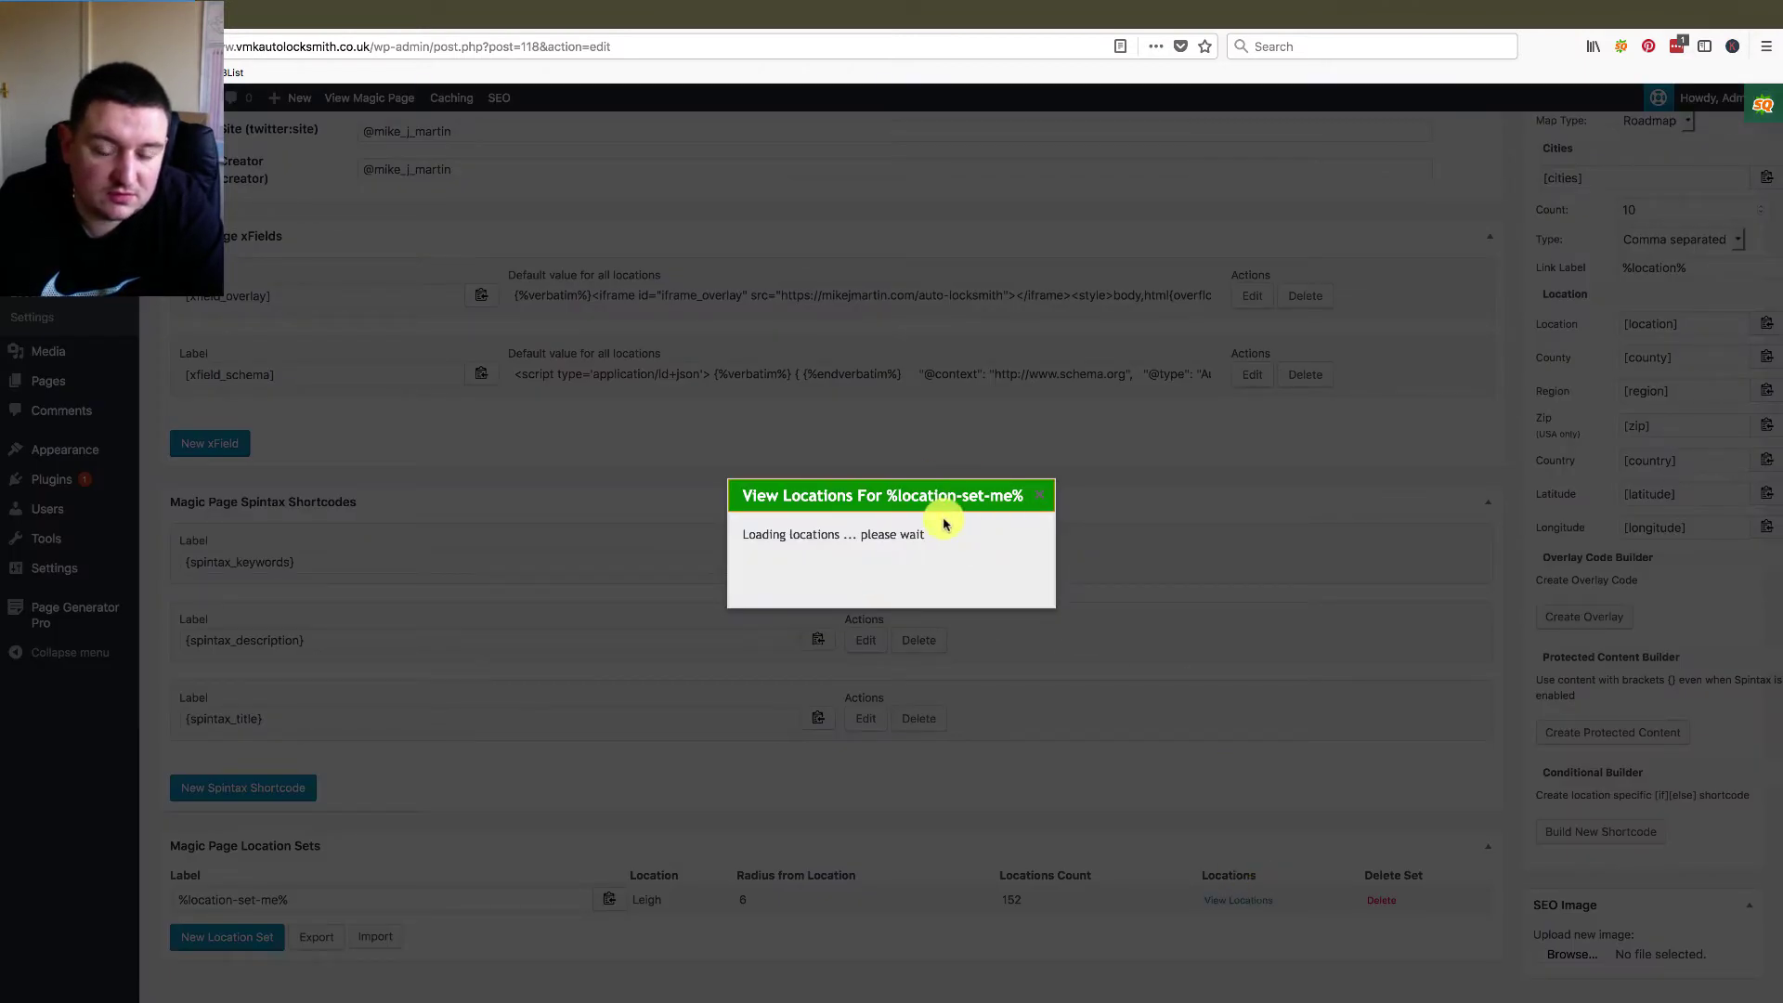
scroll(1083, 675, "down", 10)
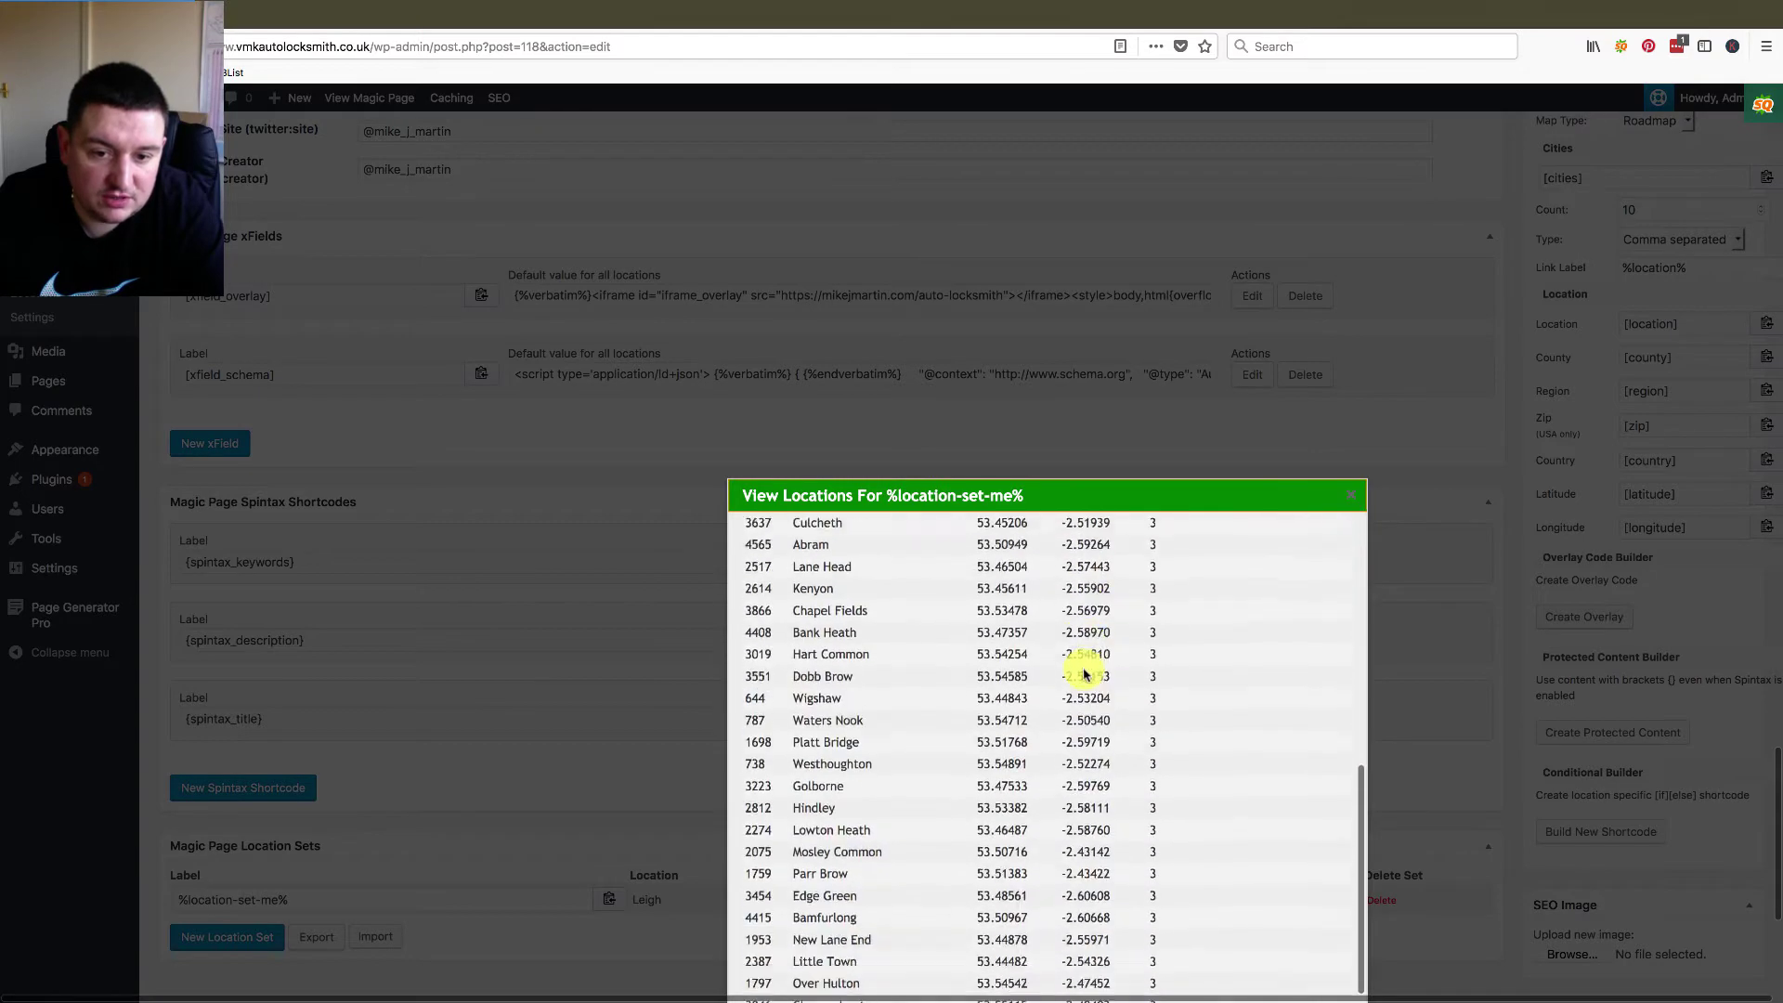
scroll(1085, 673, "down", 8)
scroll(1013, 767, "down", 5)
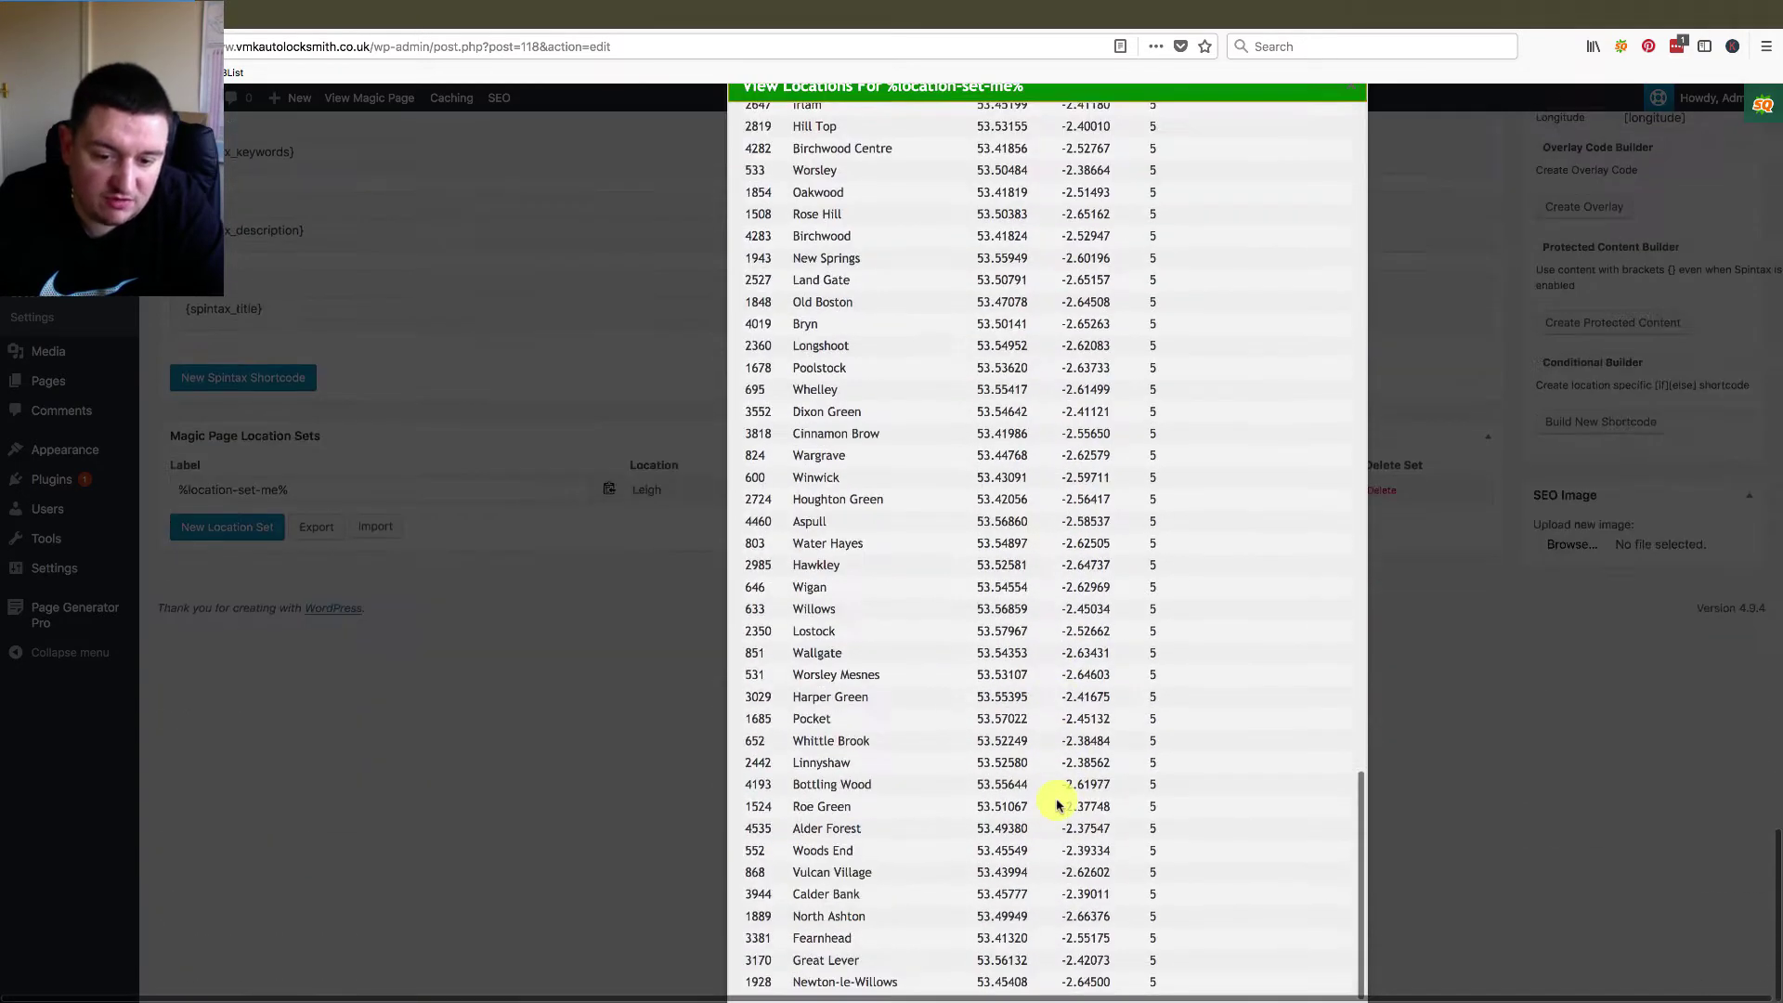
scroll(882, 704, "up", 15)
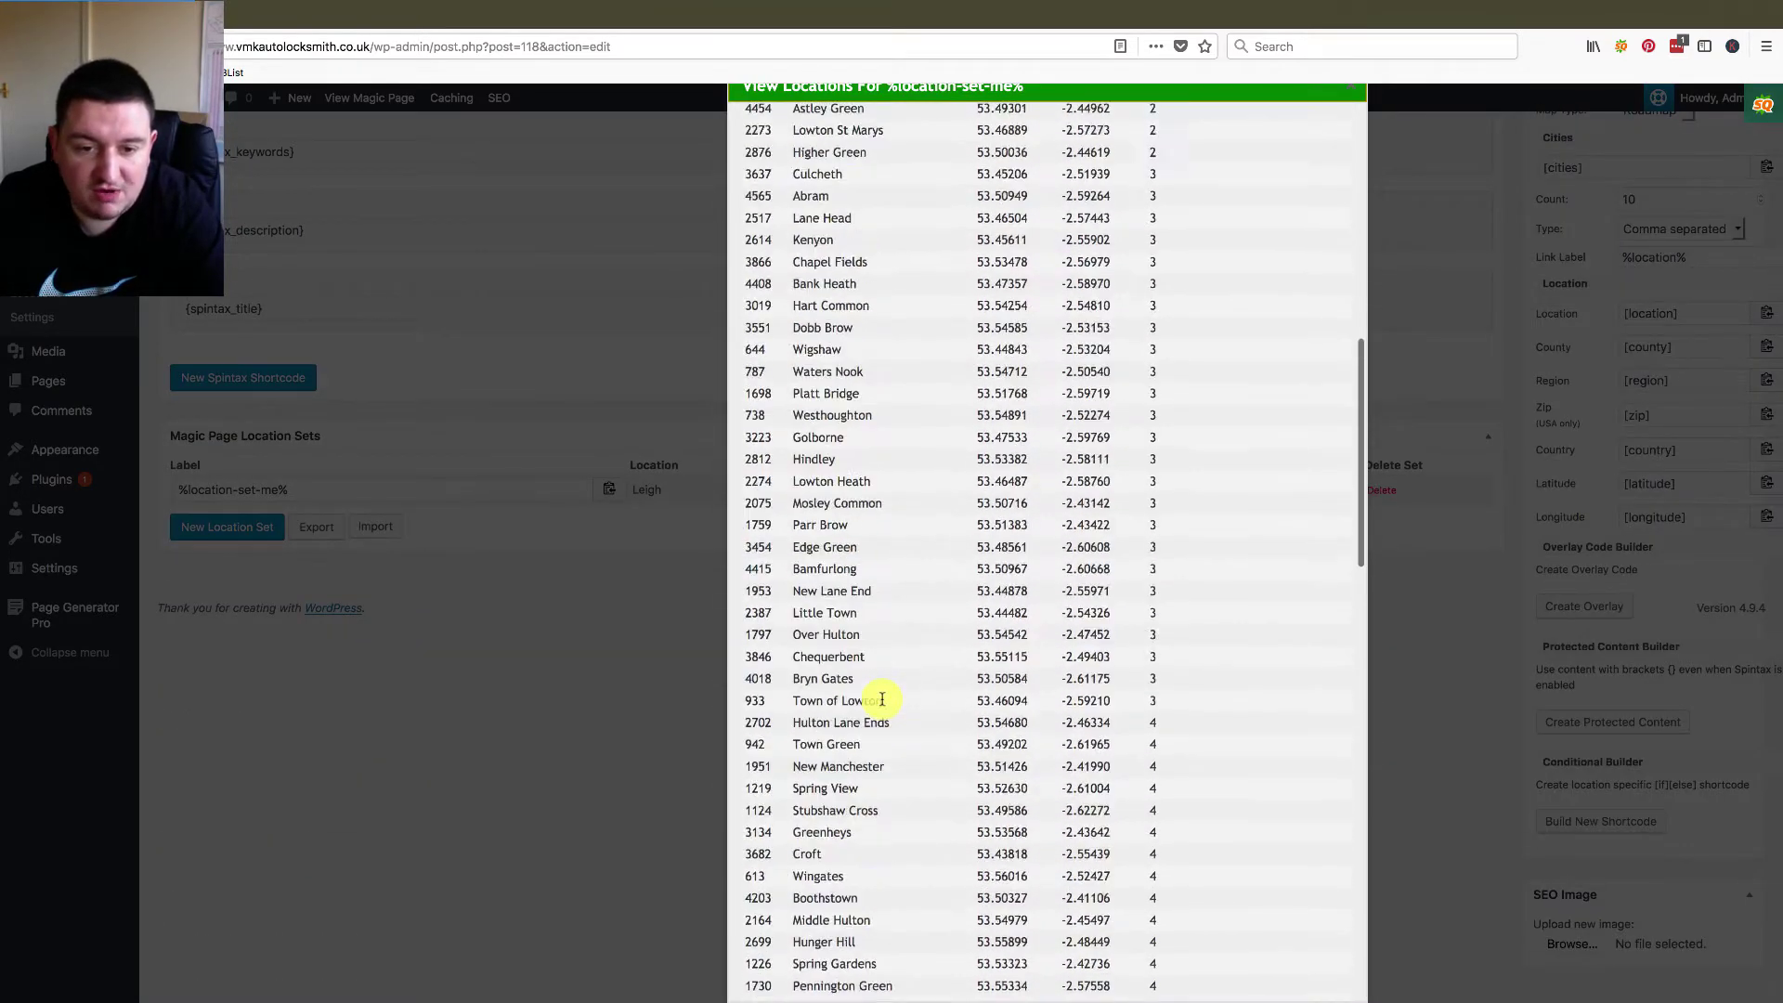
scroll(576, 780, "up", 1)
scroll(576, 780, "up", 4)
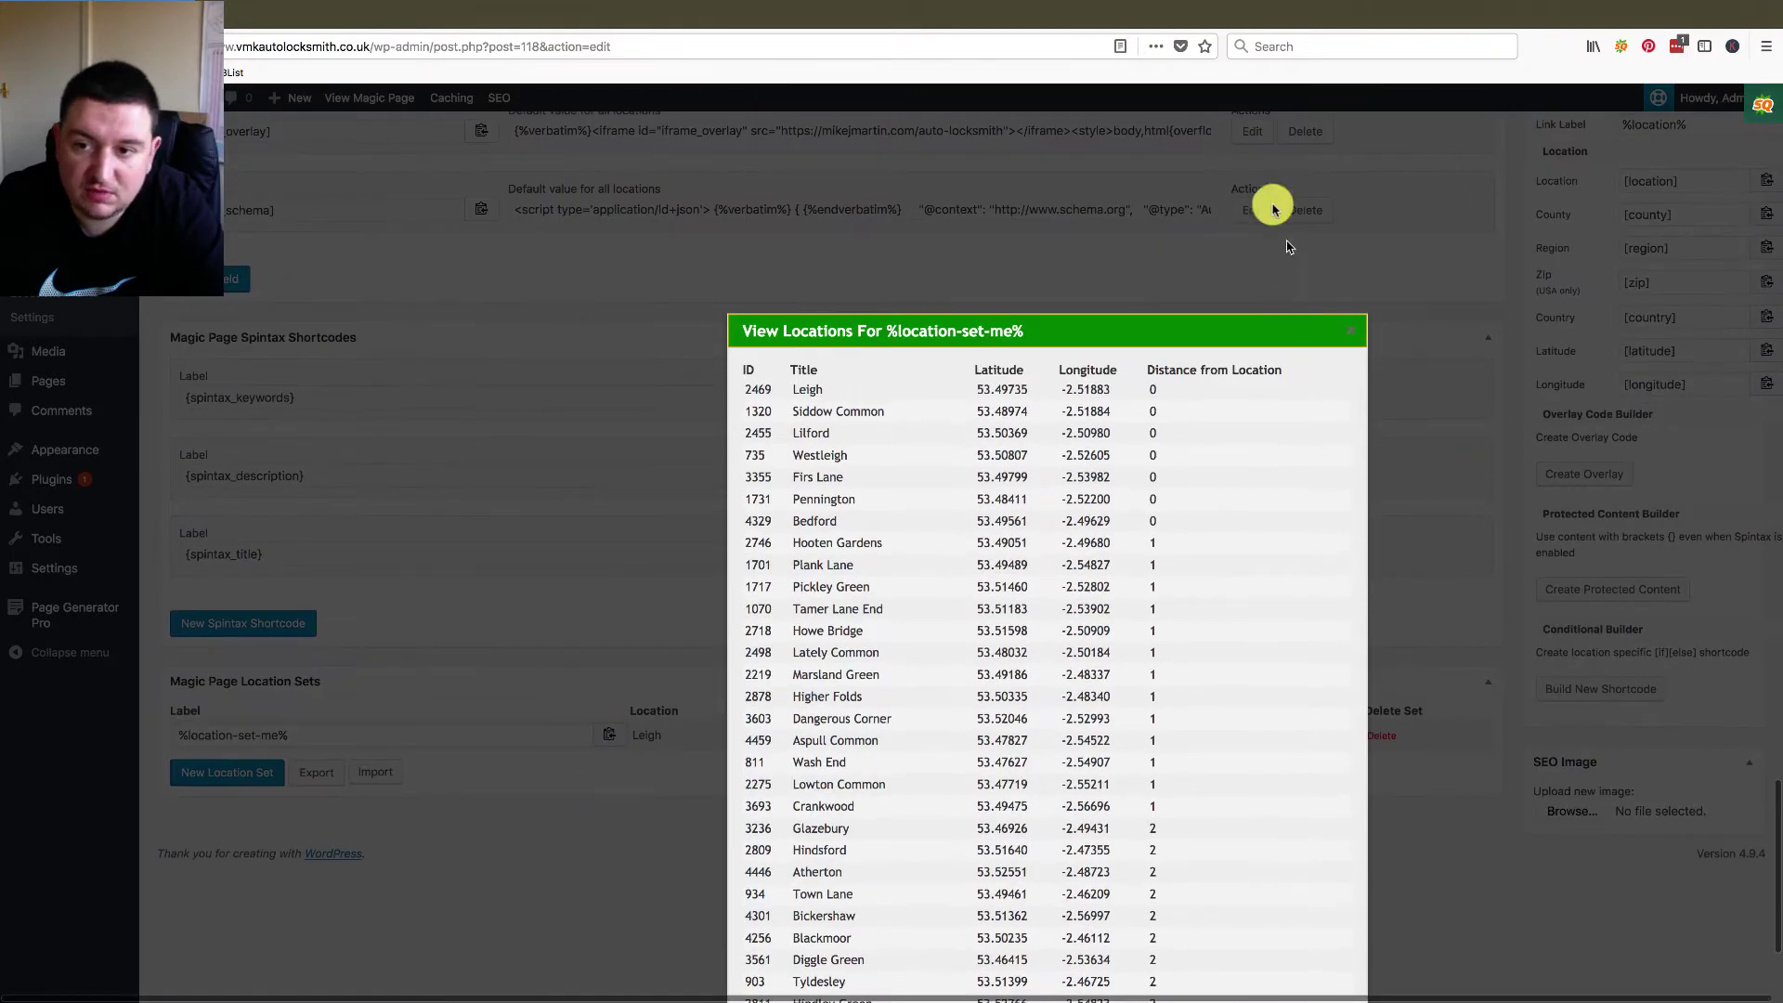
left_click(1350, 326)
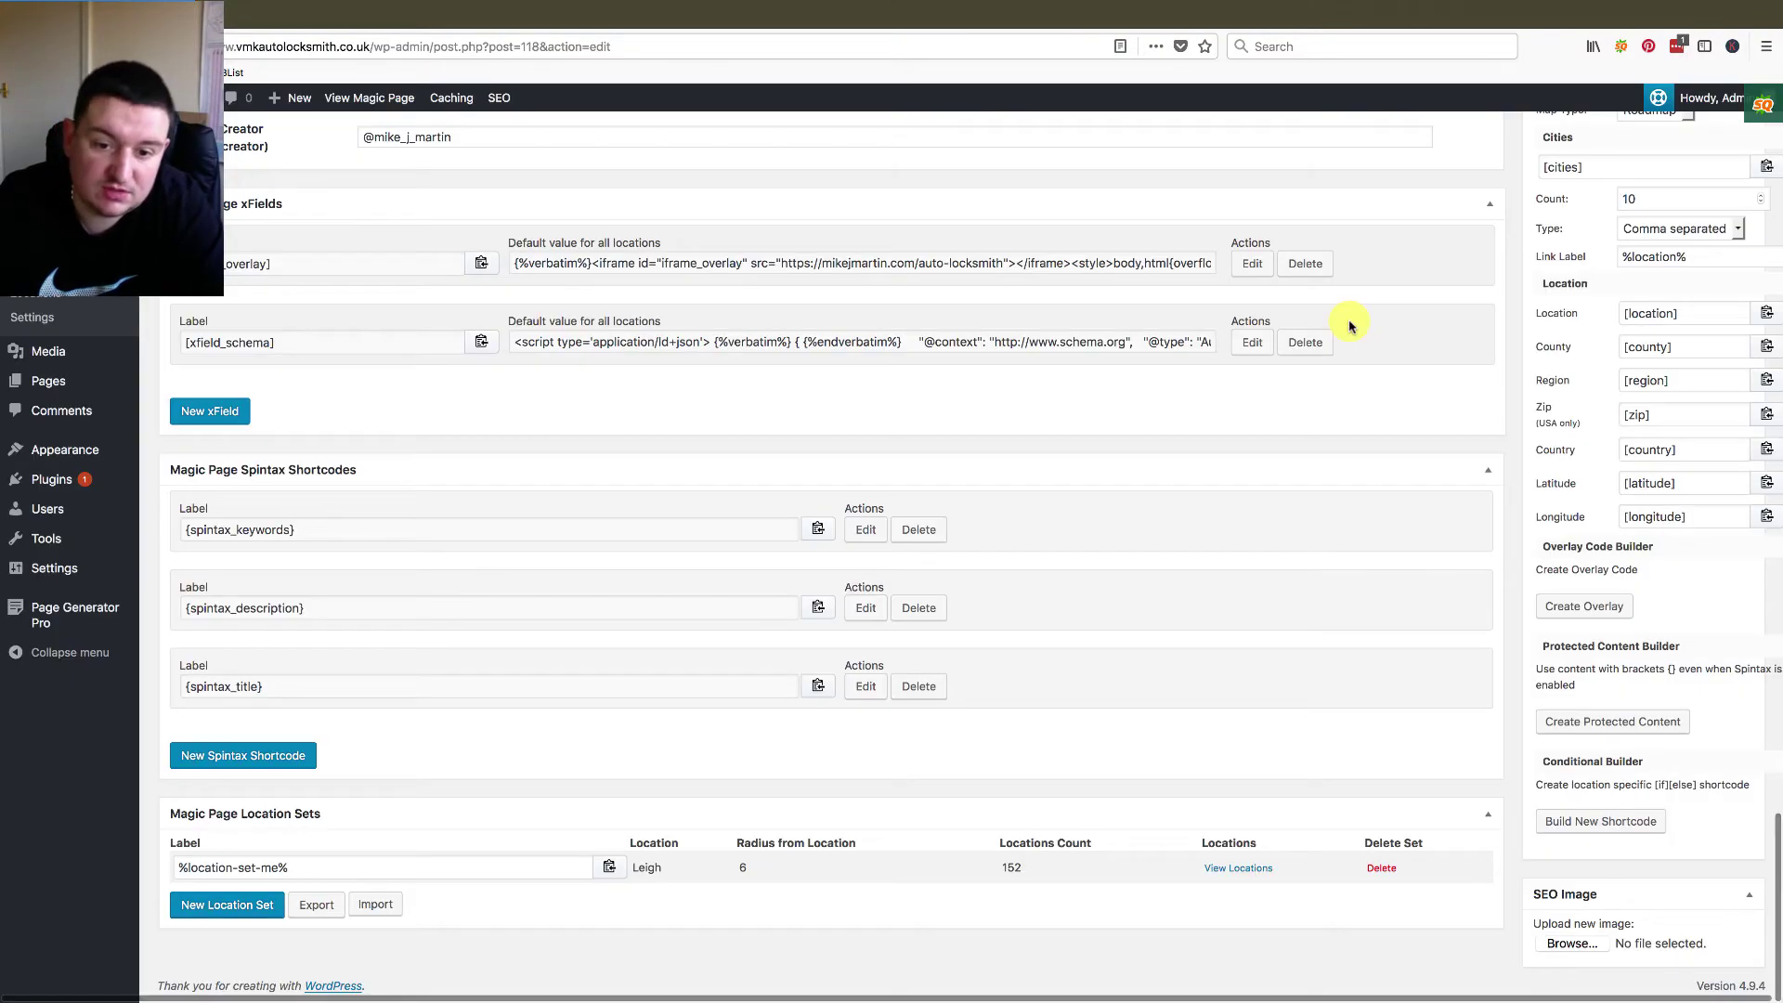
- Copy the %location-set-me% label and add it as a custom location on the overlay xField
left_click(606, 867)
scroll(613, 835, "up", 3)
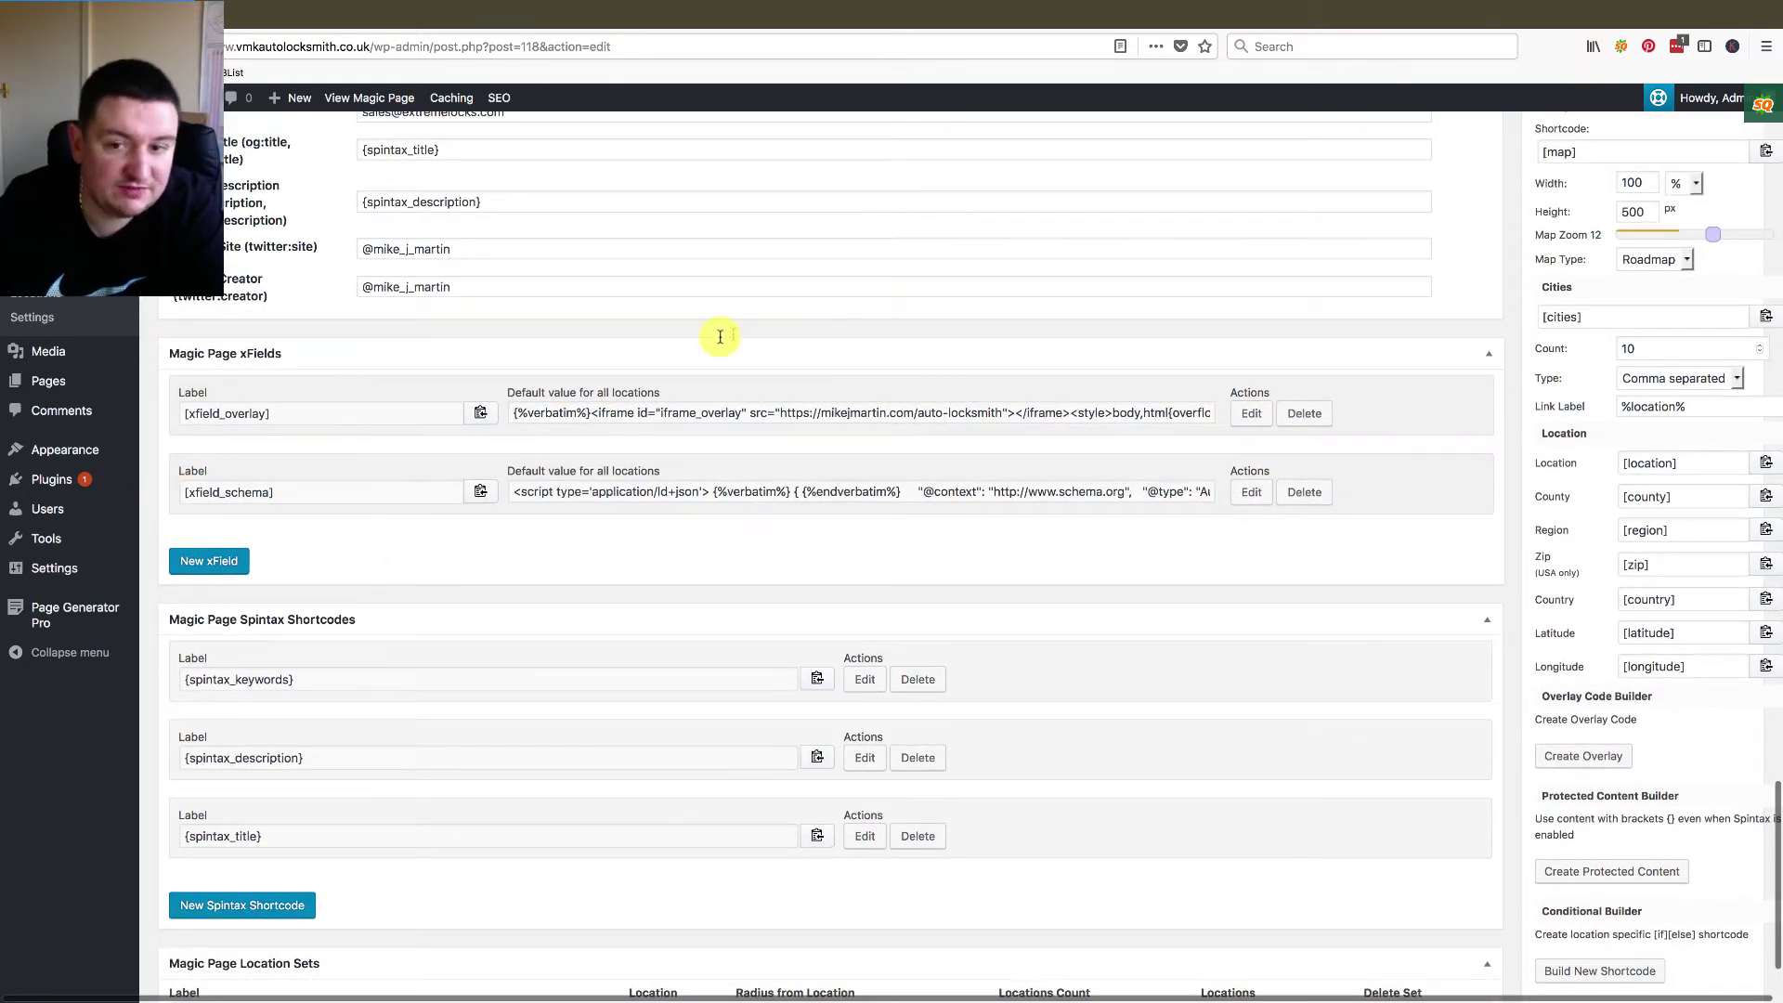
left_click(1250, 415)
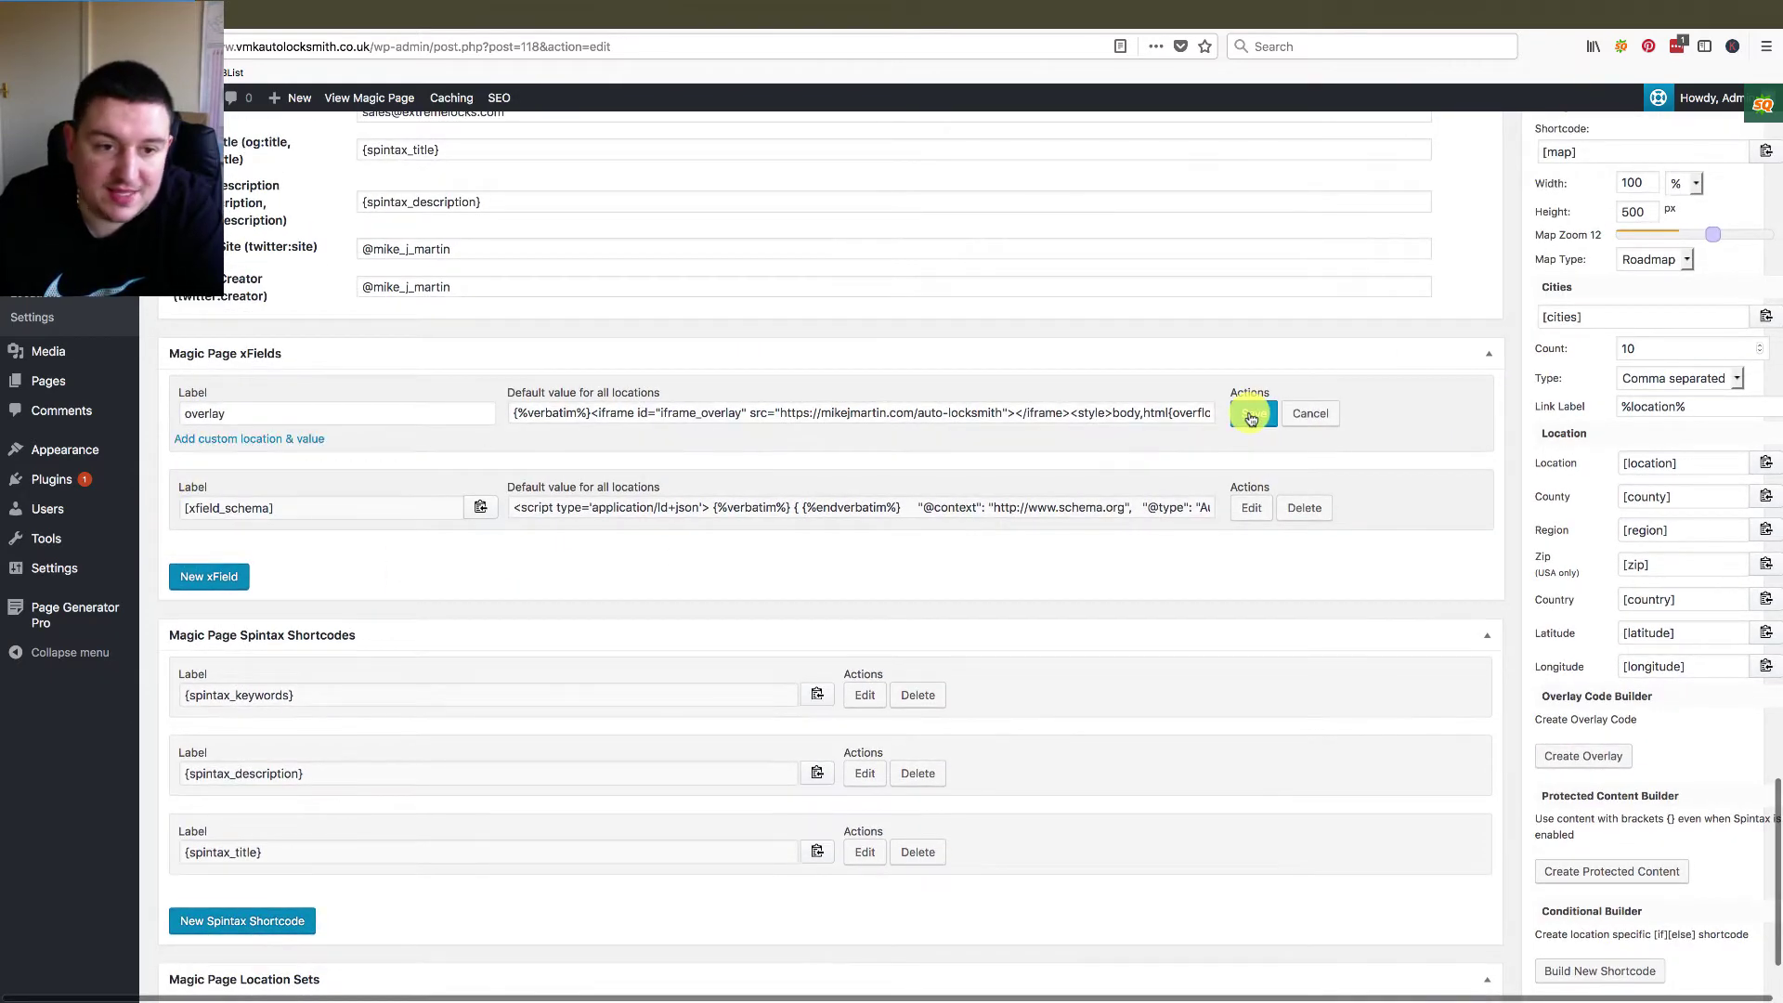
left_click(219, 442)
left_click(219, 466)
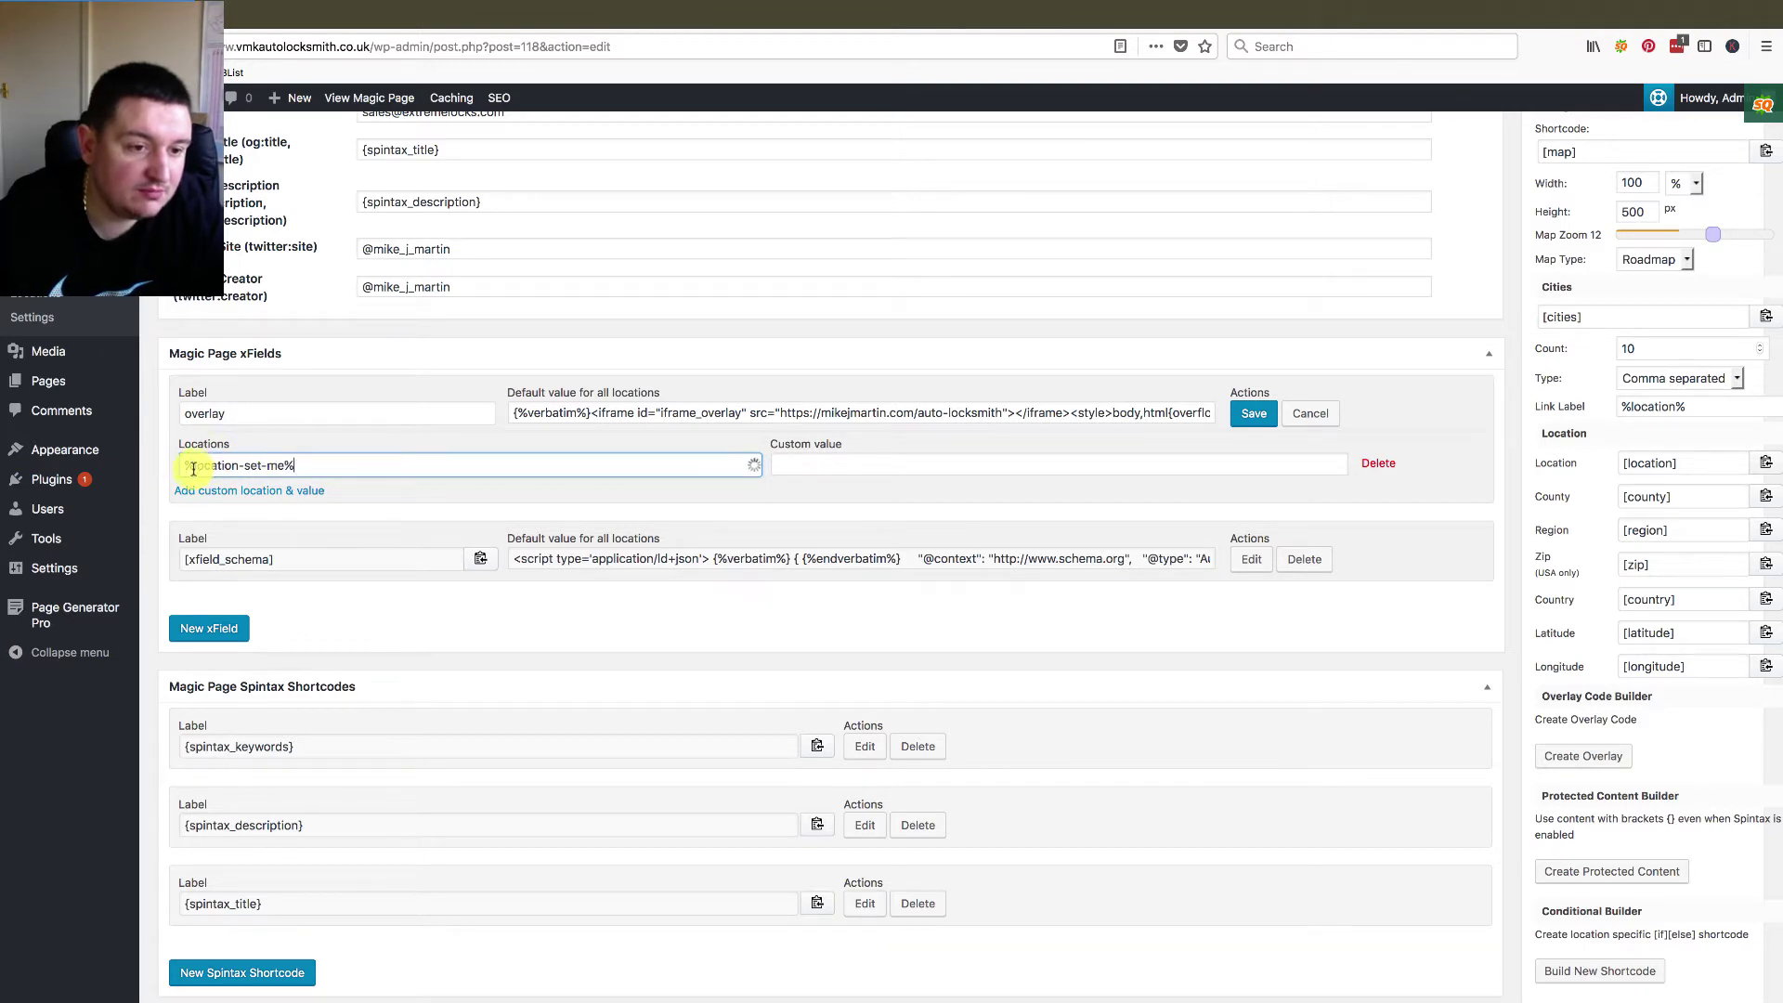
left_click(808, 462)
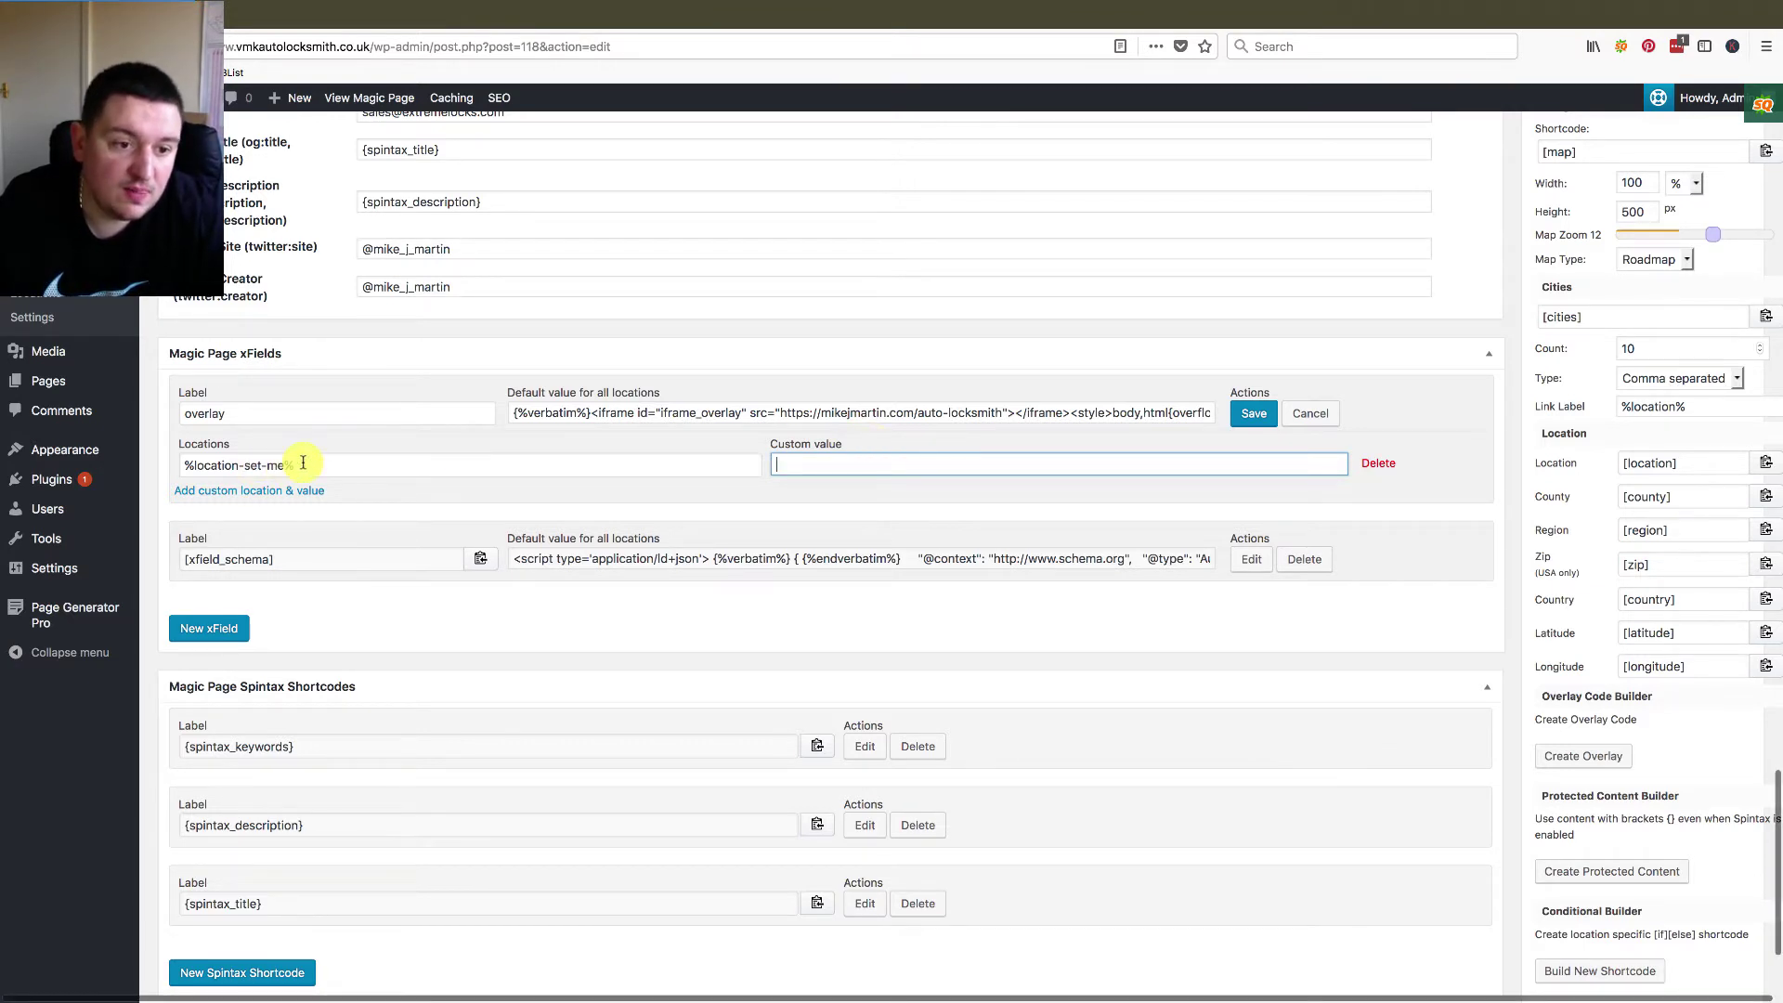
left_click_drag(293, 464, 197, 462)
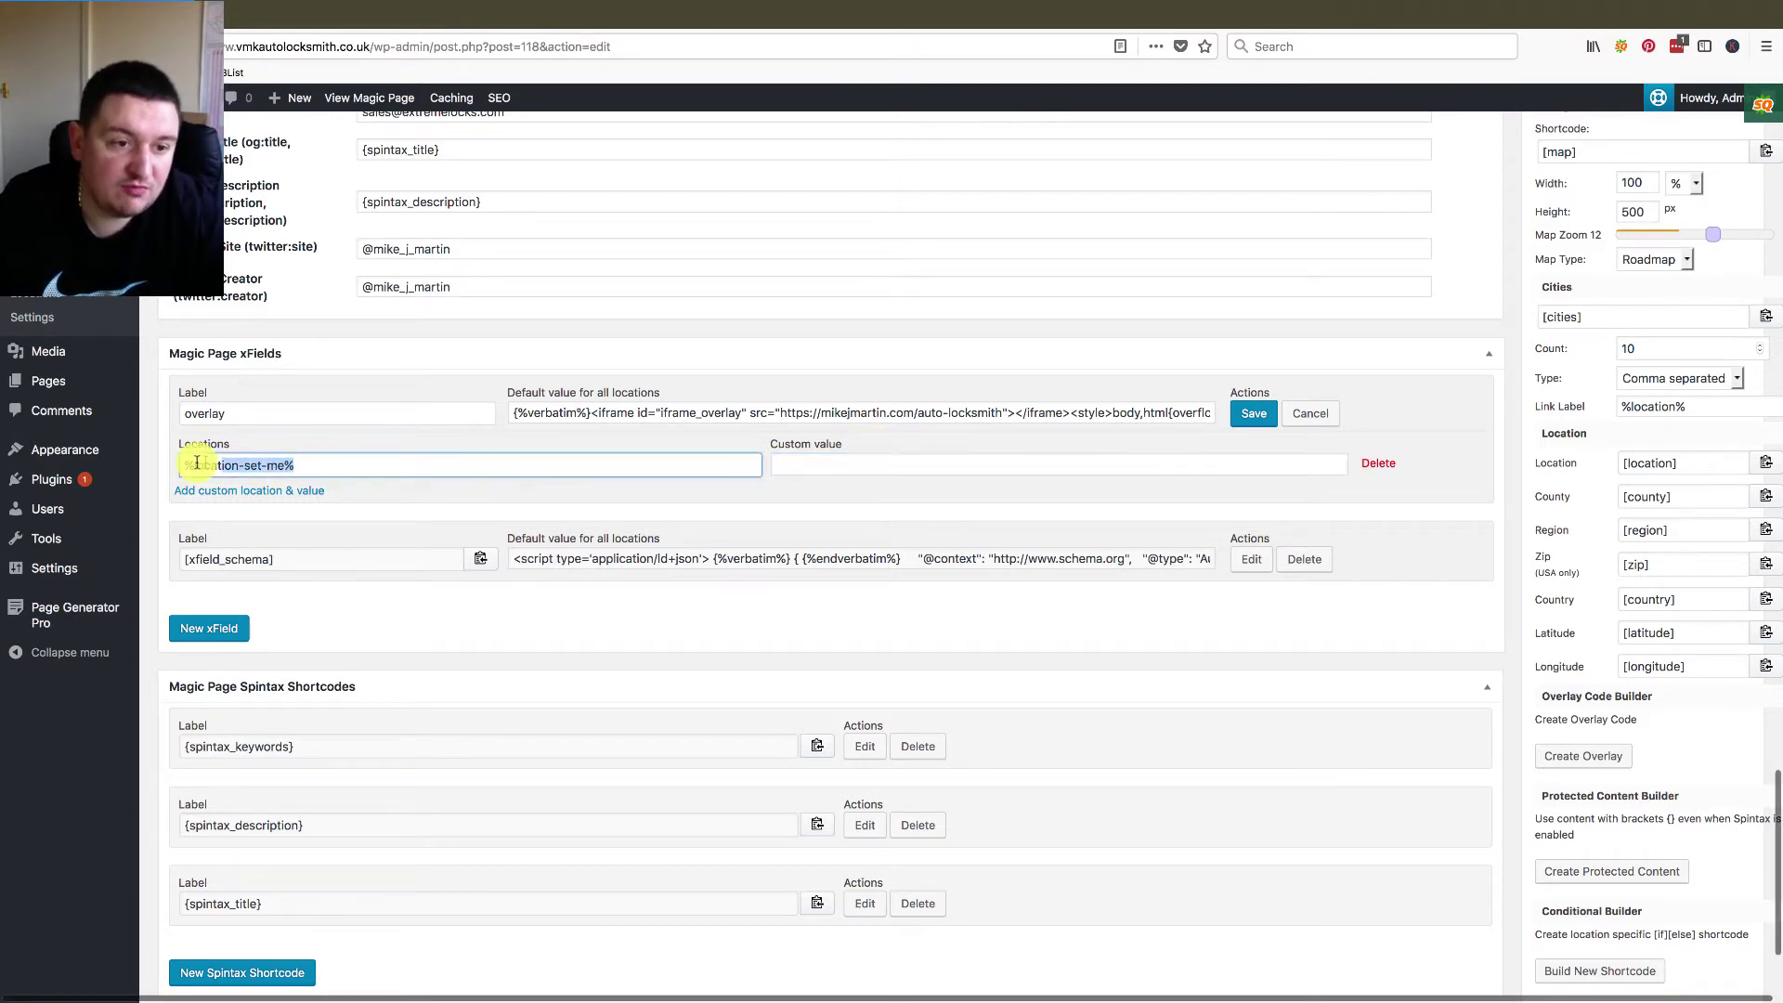
left_click(877, 460)
scroll(1548, 397, "up", 2)
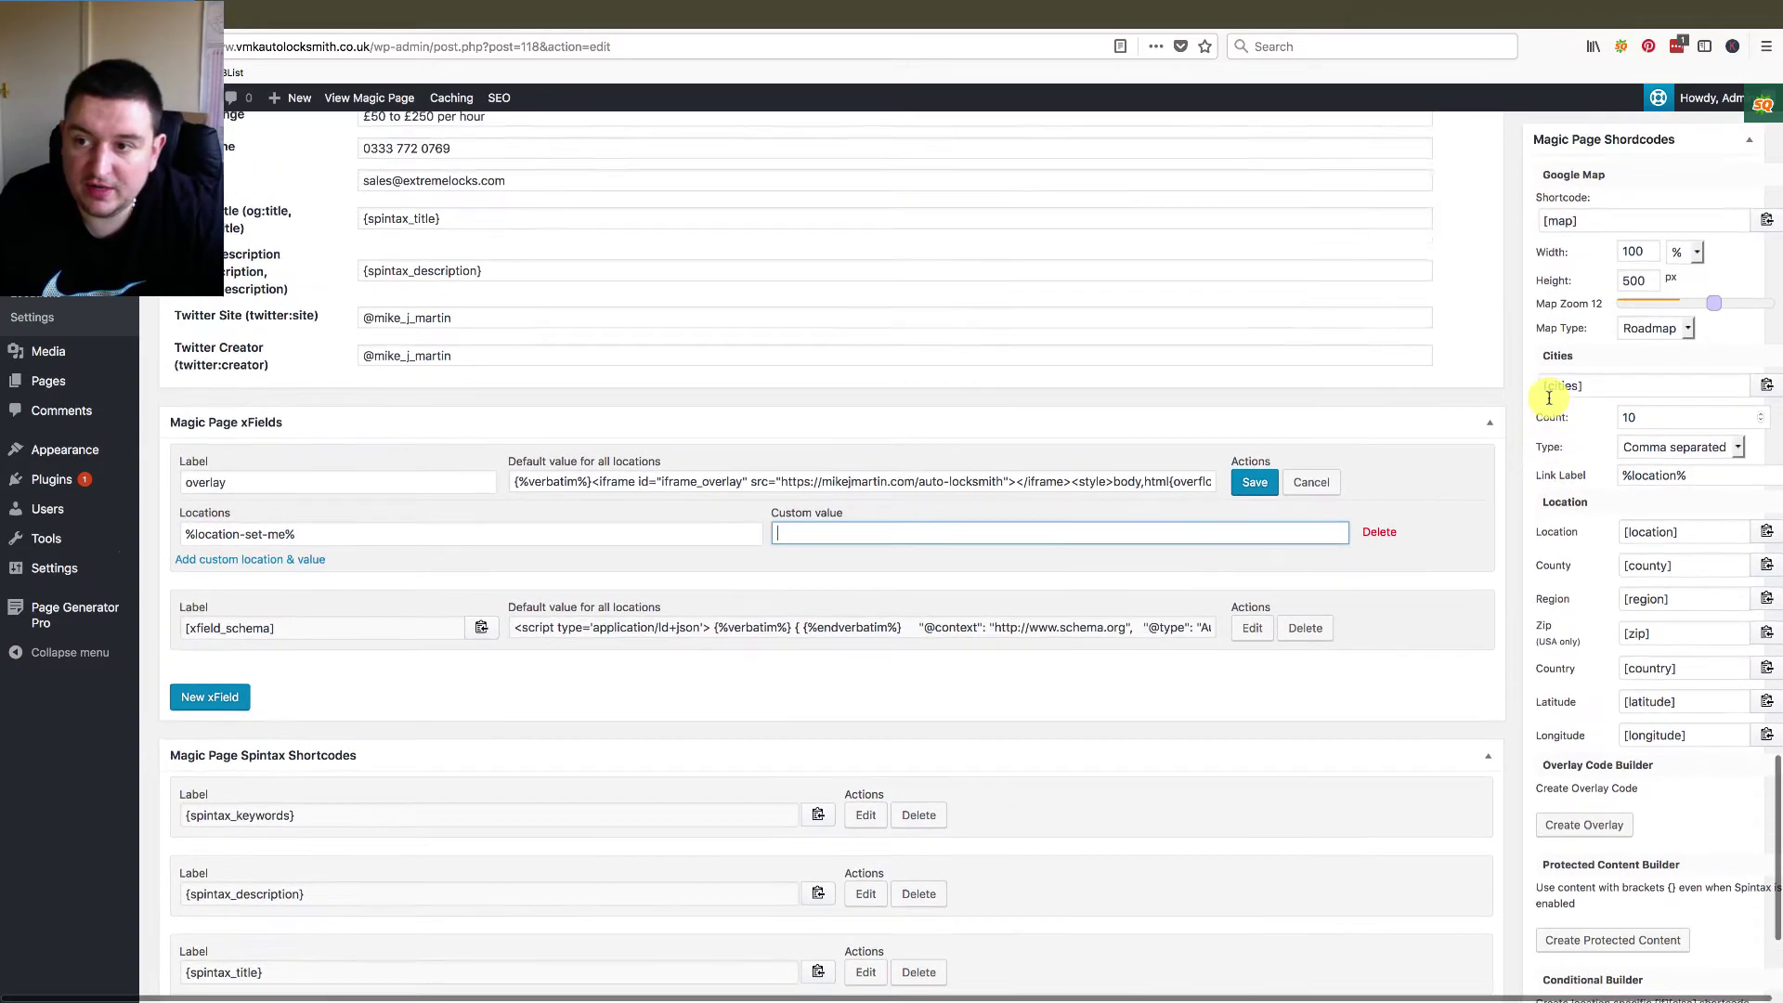
scroll(1551, 390, "down", 5)
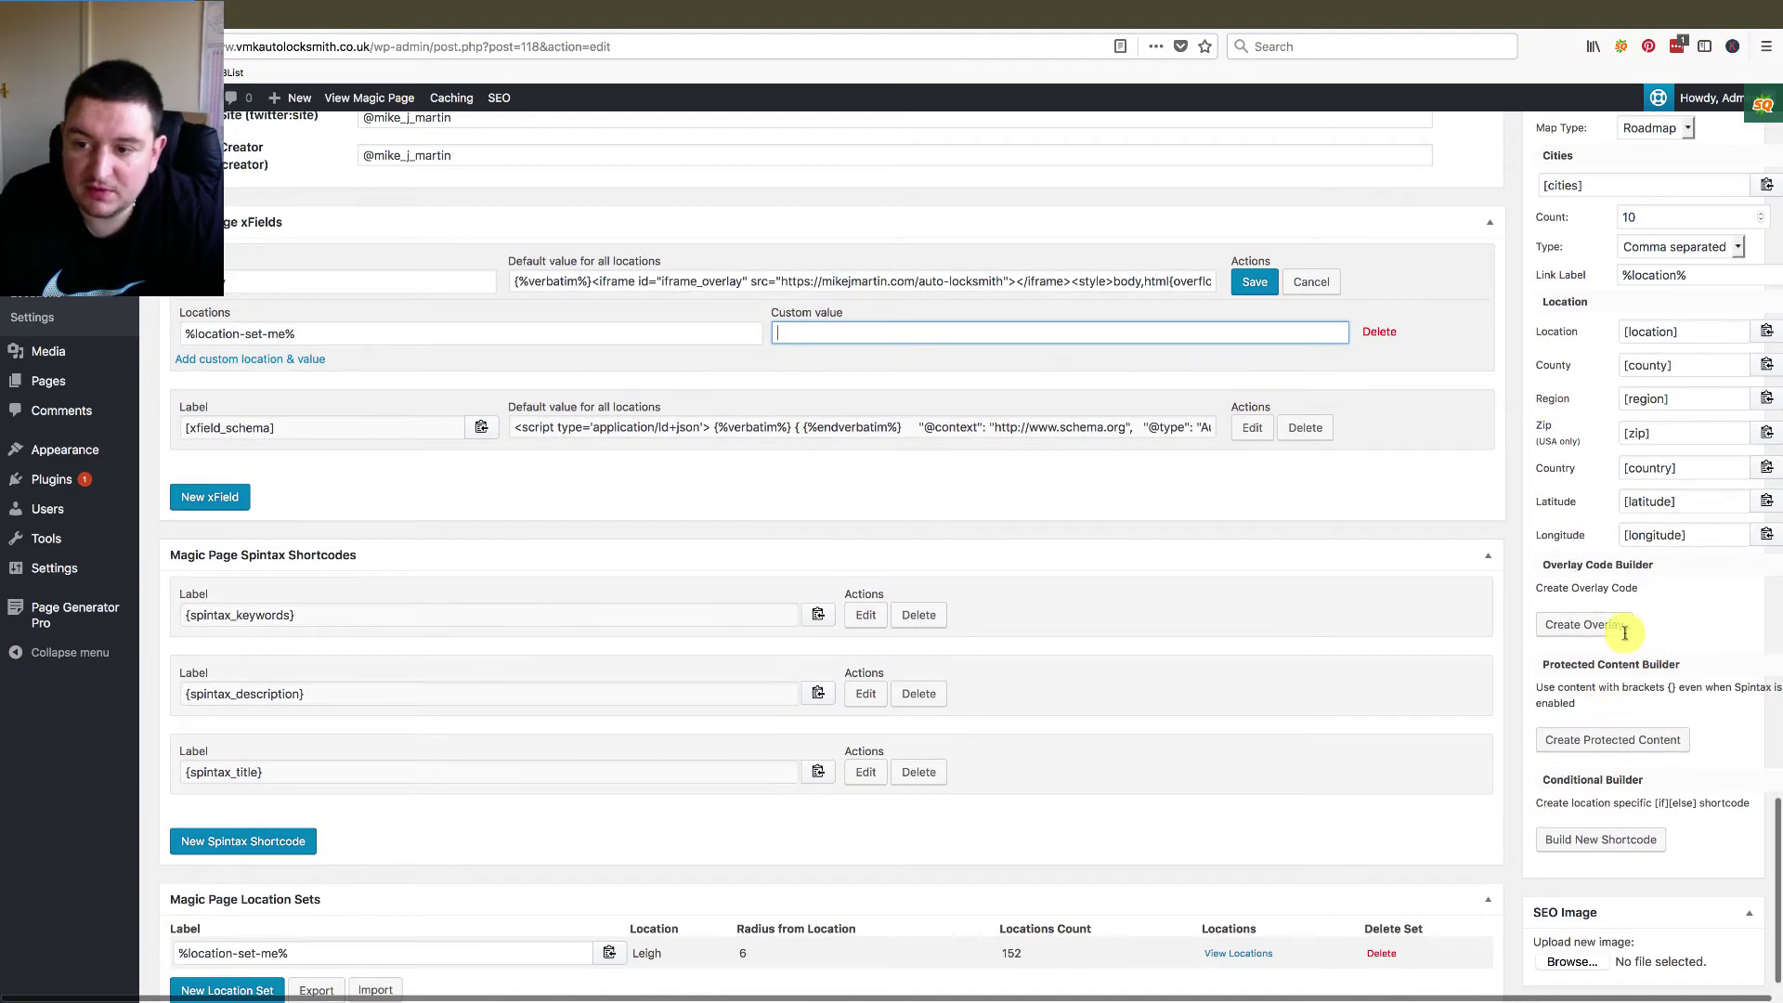
left_click(1584, 625)
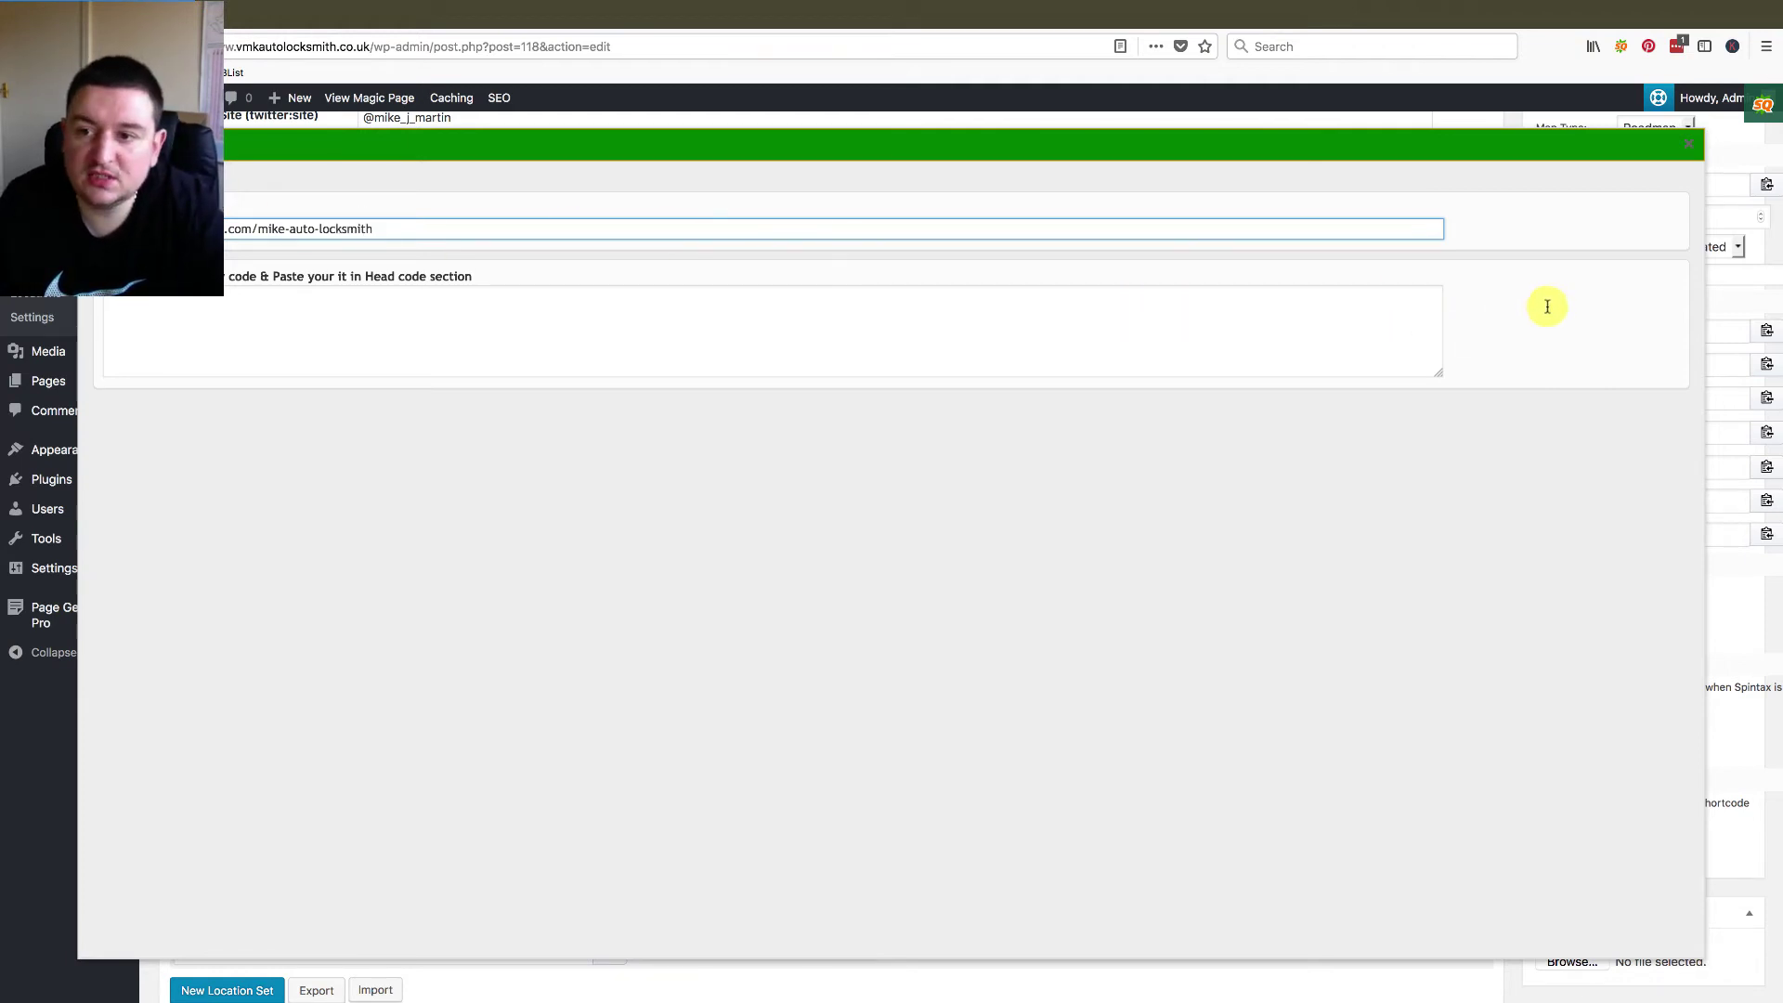
key("ctrl+v")
double_click(374, 306)
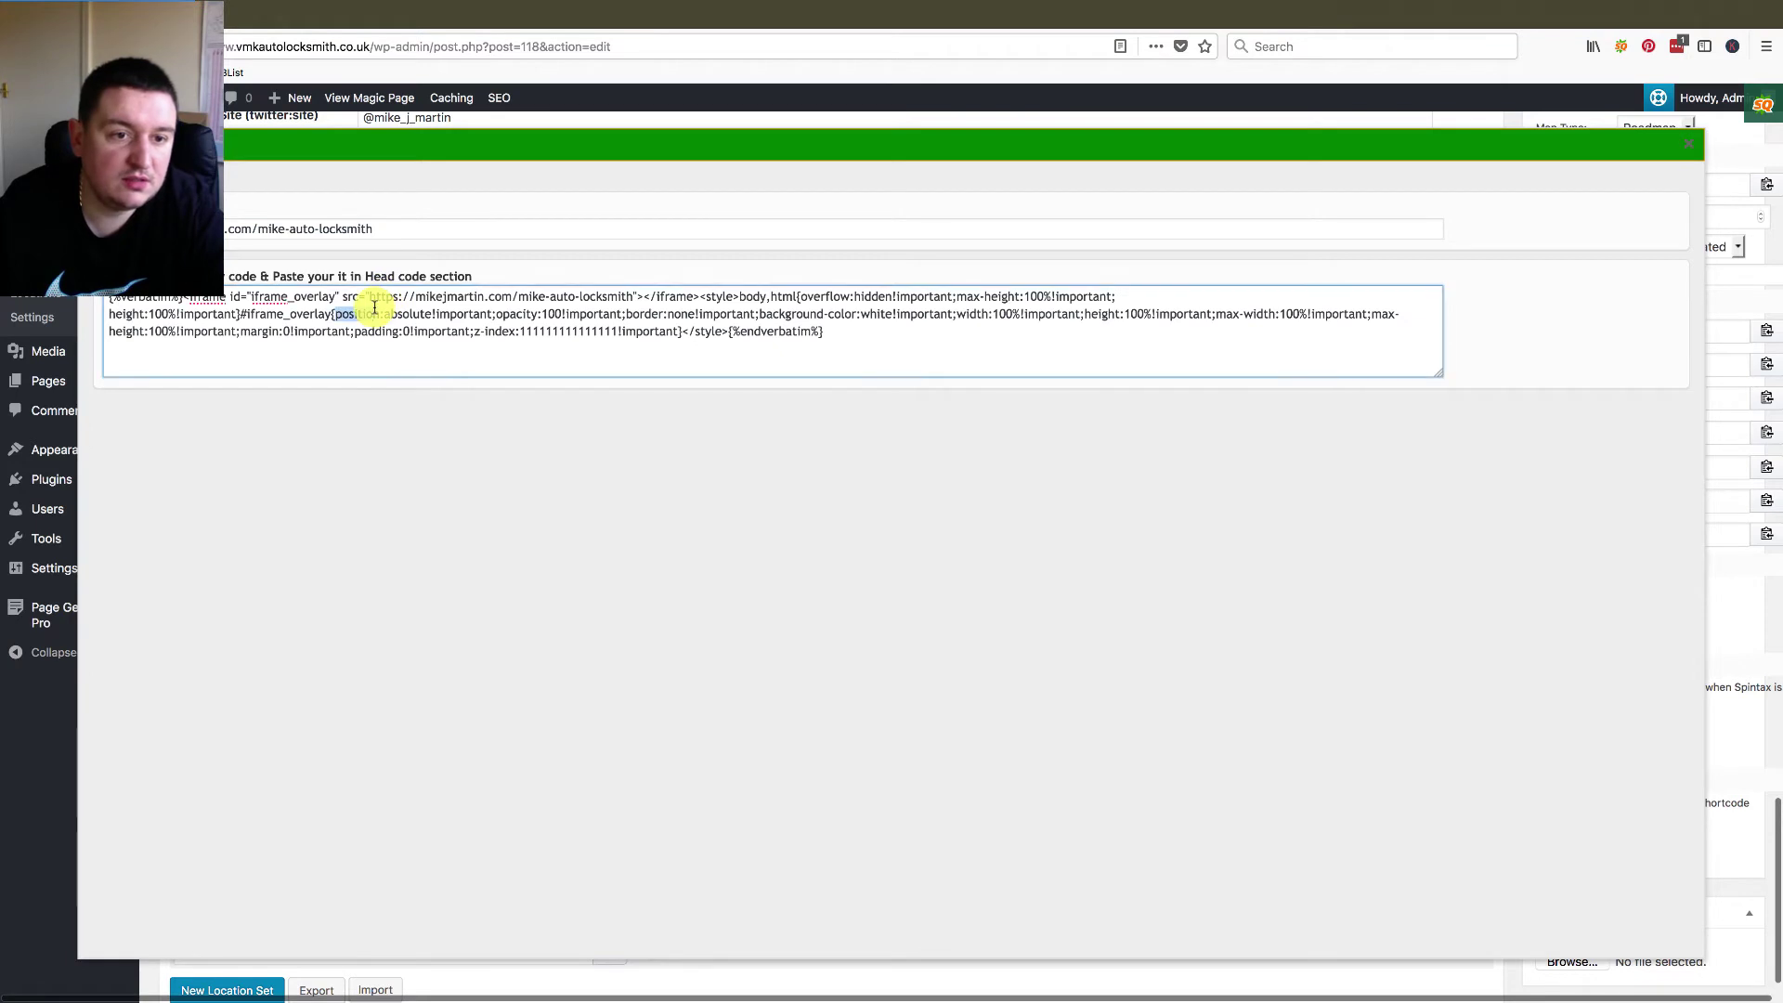
key("ctrl+a")
right_click(374, 307)
left_click(438, 359)
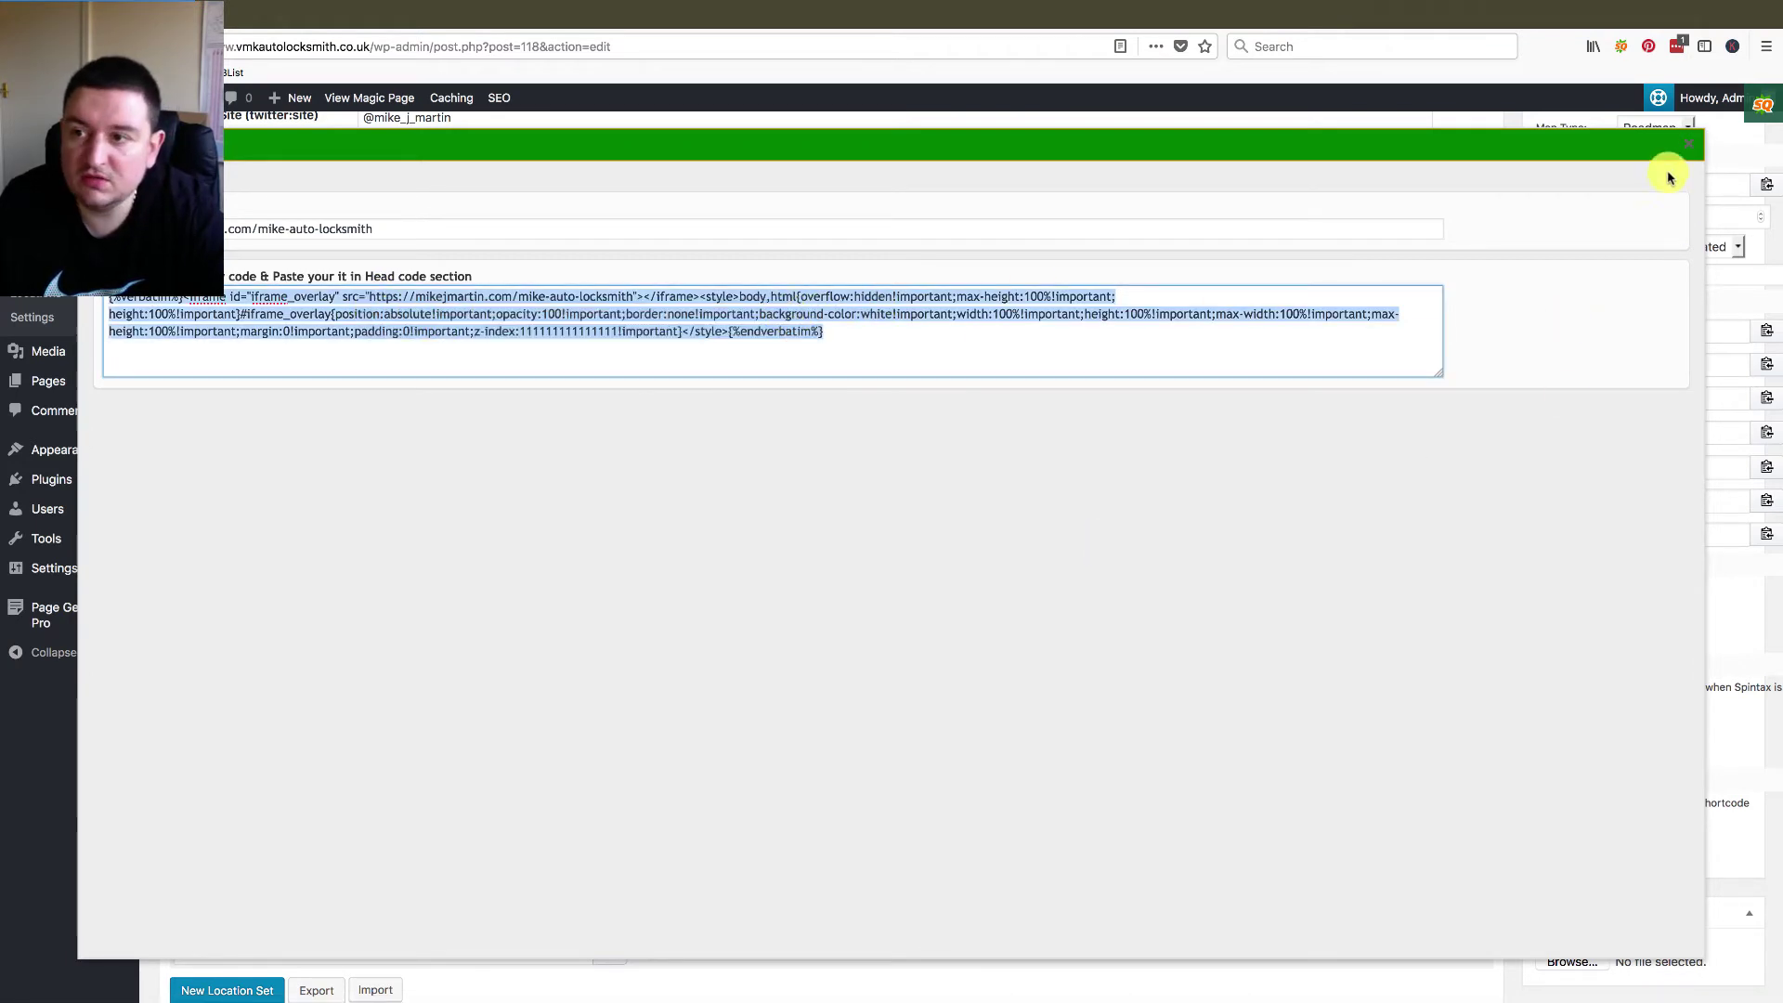
left_click(1688, 144)
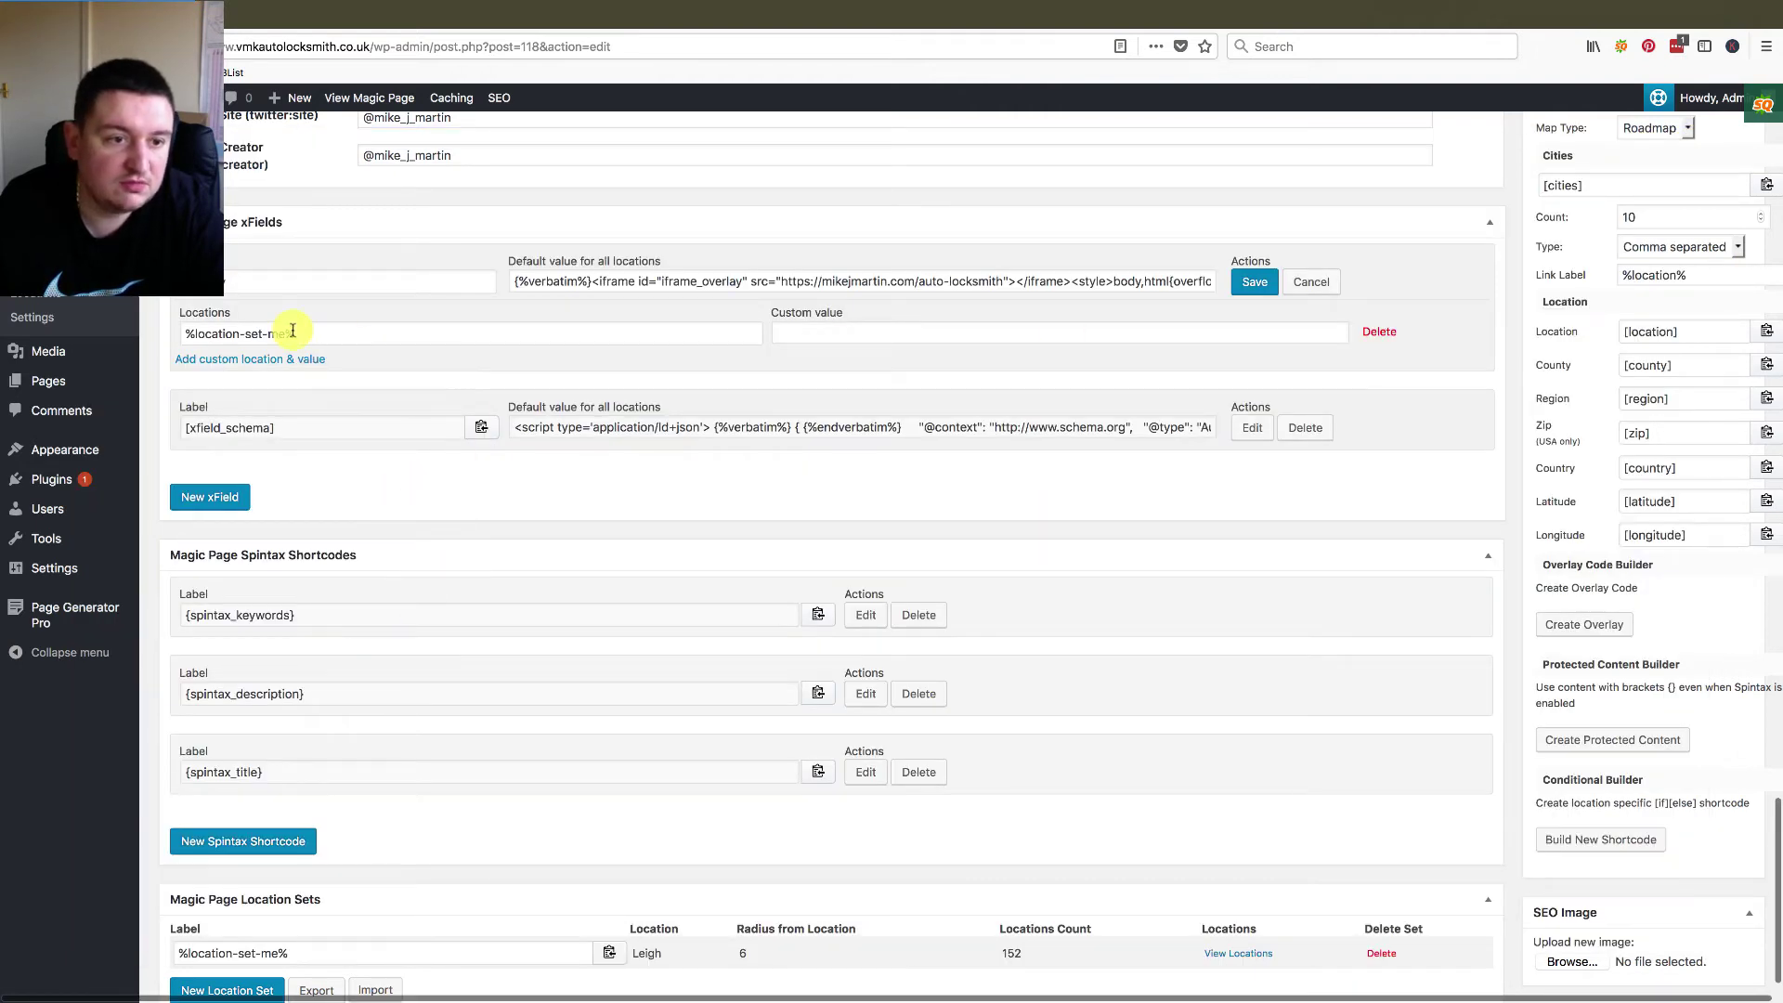
- Paste the copied overlay code as the custom value for %location-set-me% and save the overlay xField
left_click(908, 332)
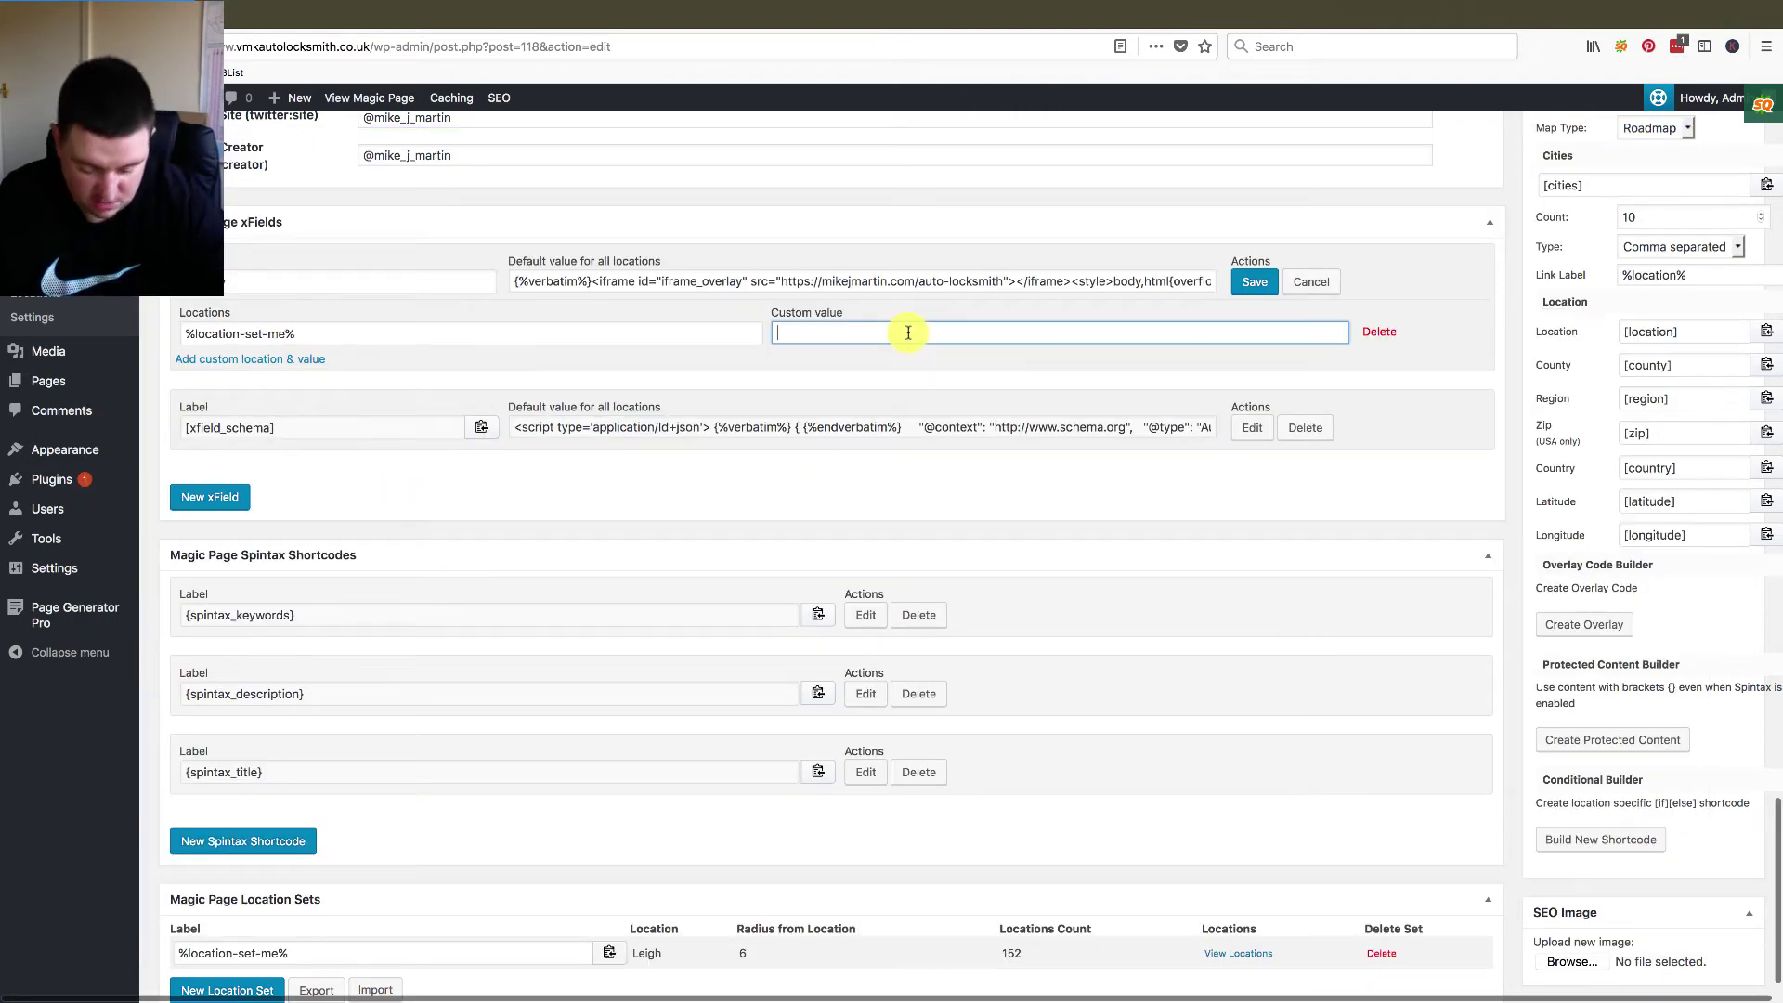
key("super+v")
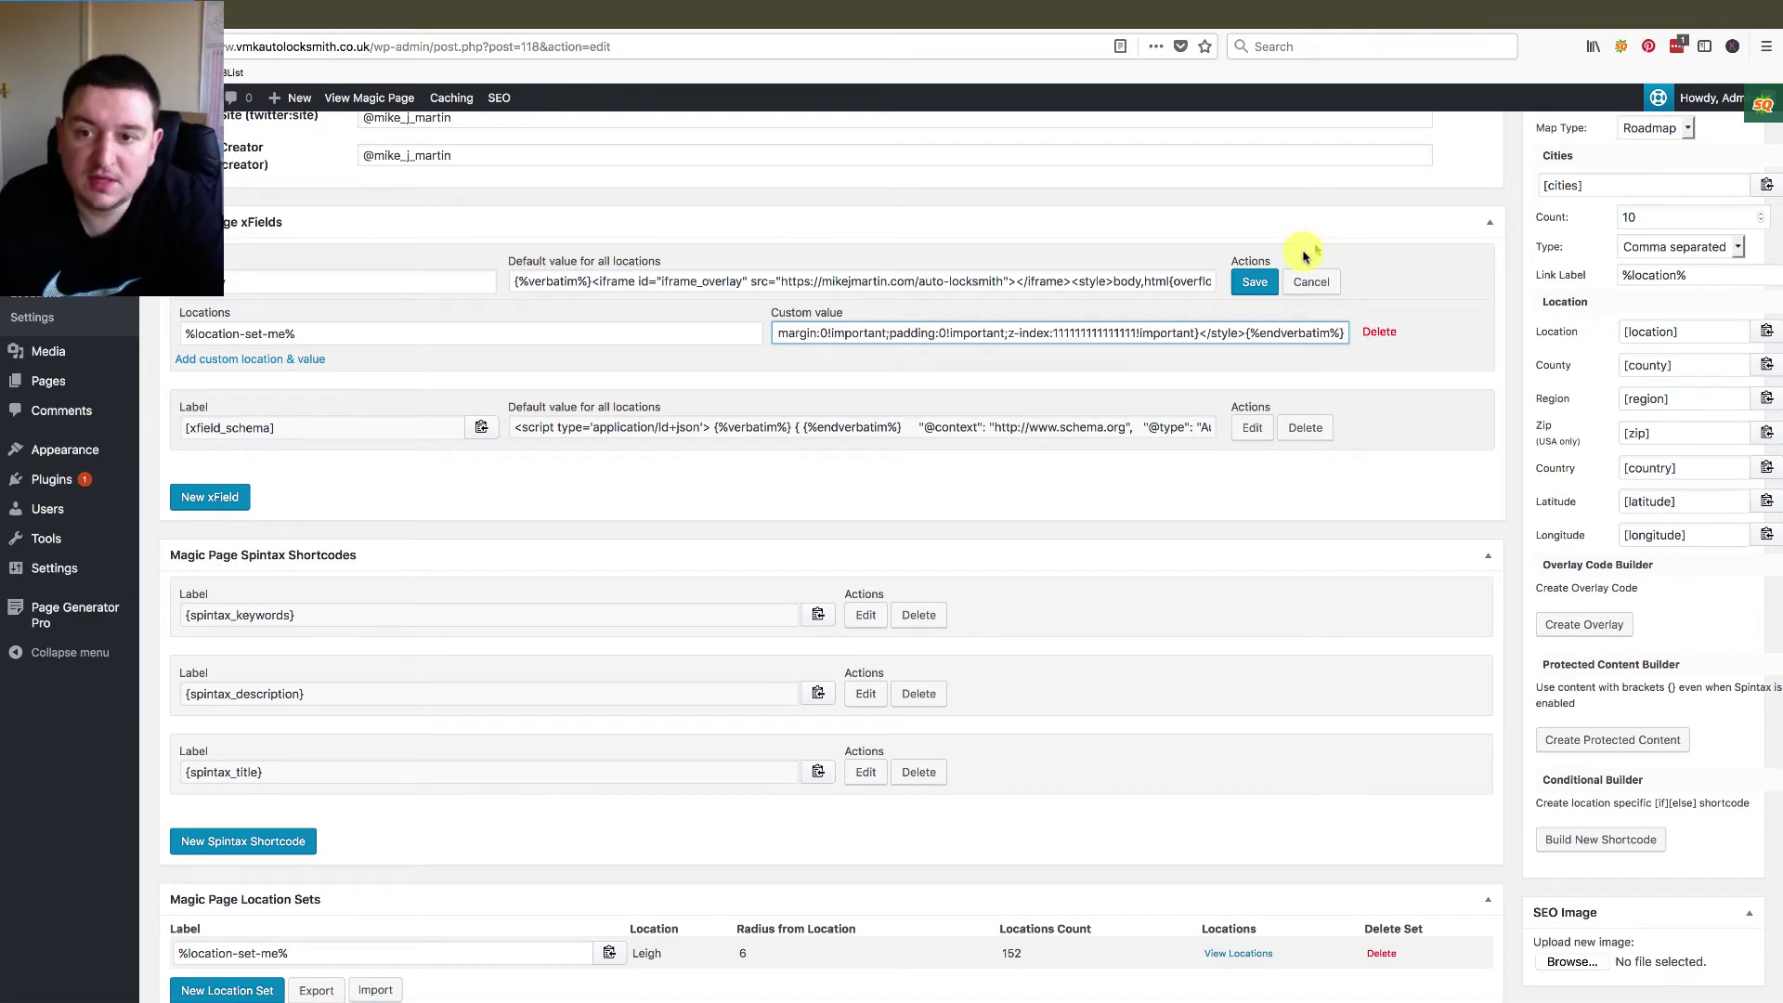
left_click(1254, 281)
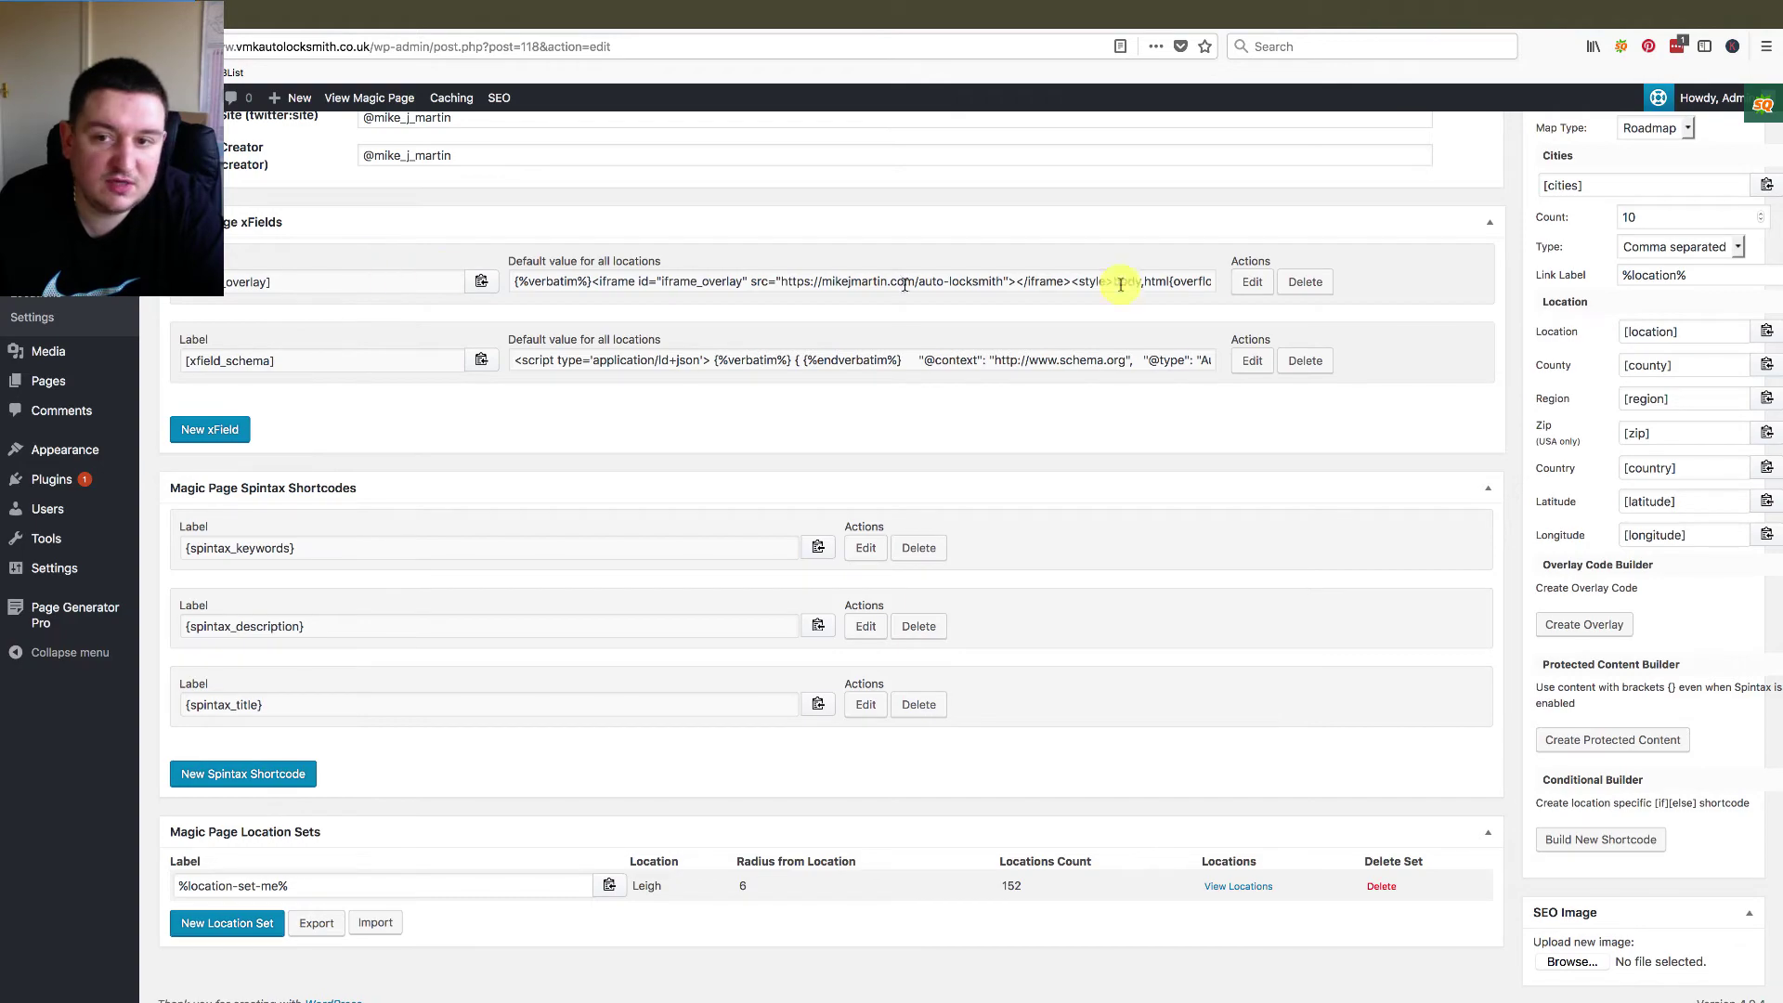
- Update the magic page with the overlay xField's custom location value
scroll(1485, 279, "up", 5)
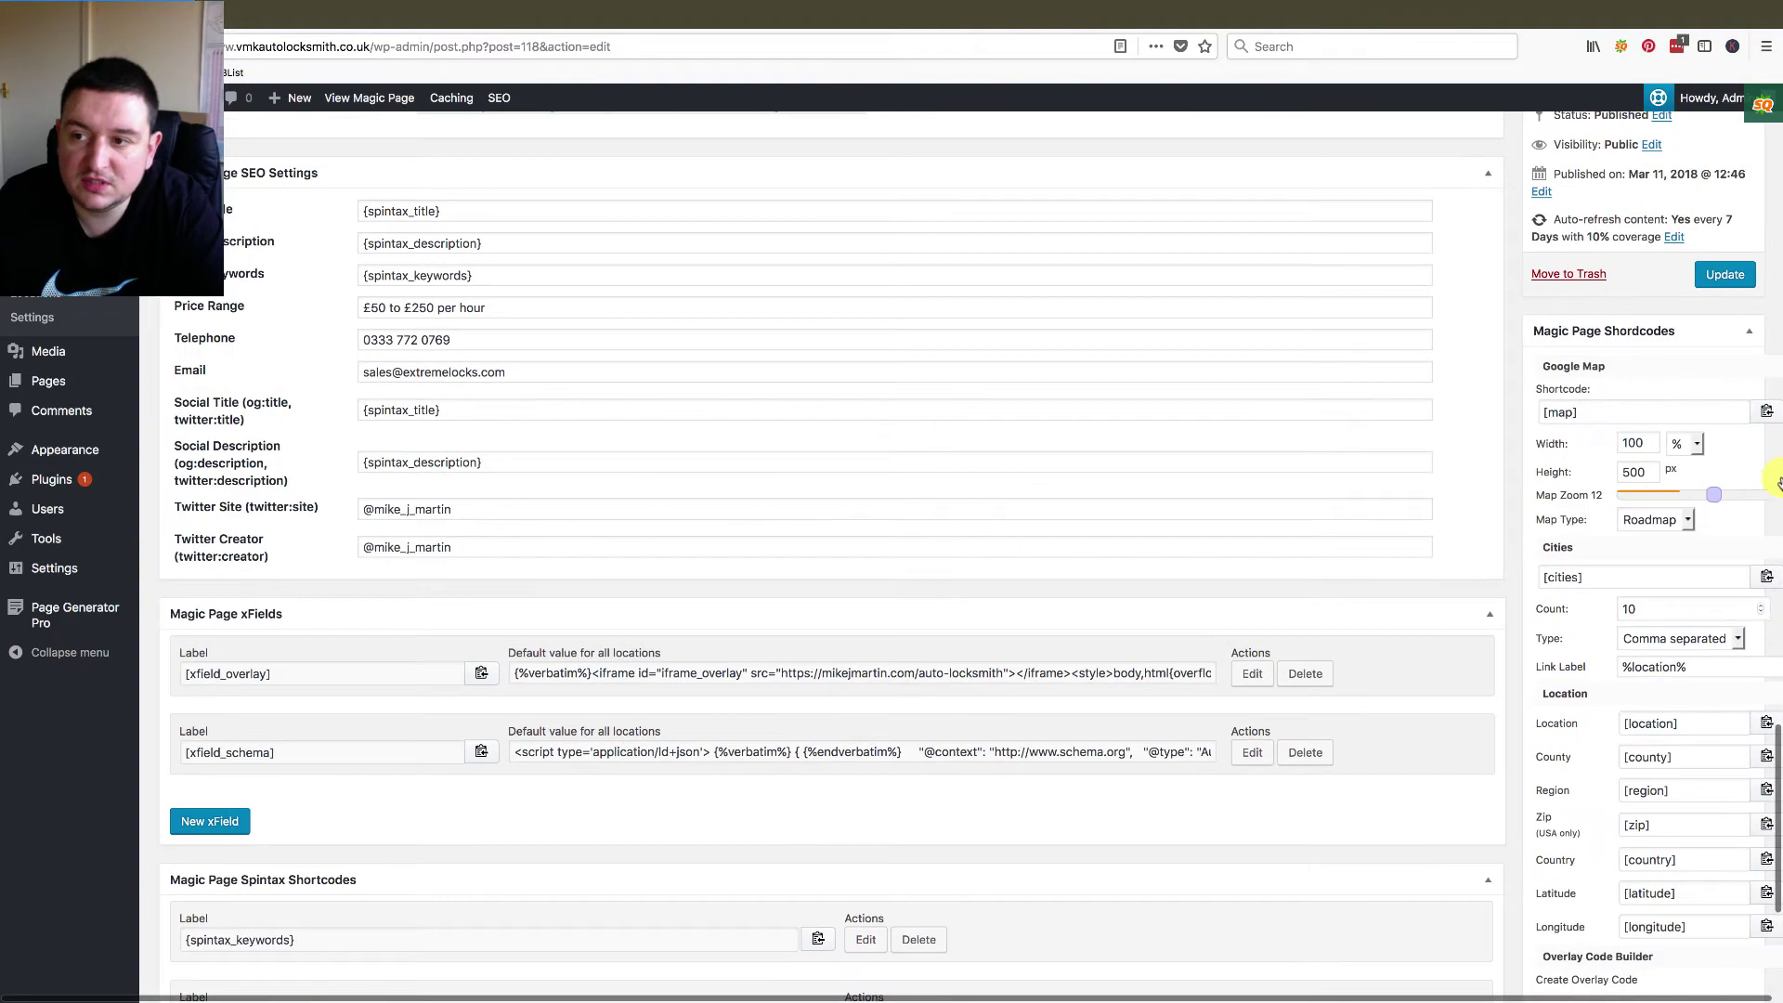
left_click(1728, 278)
scroll(705, 370, "up", 3)
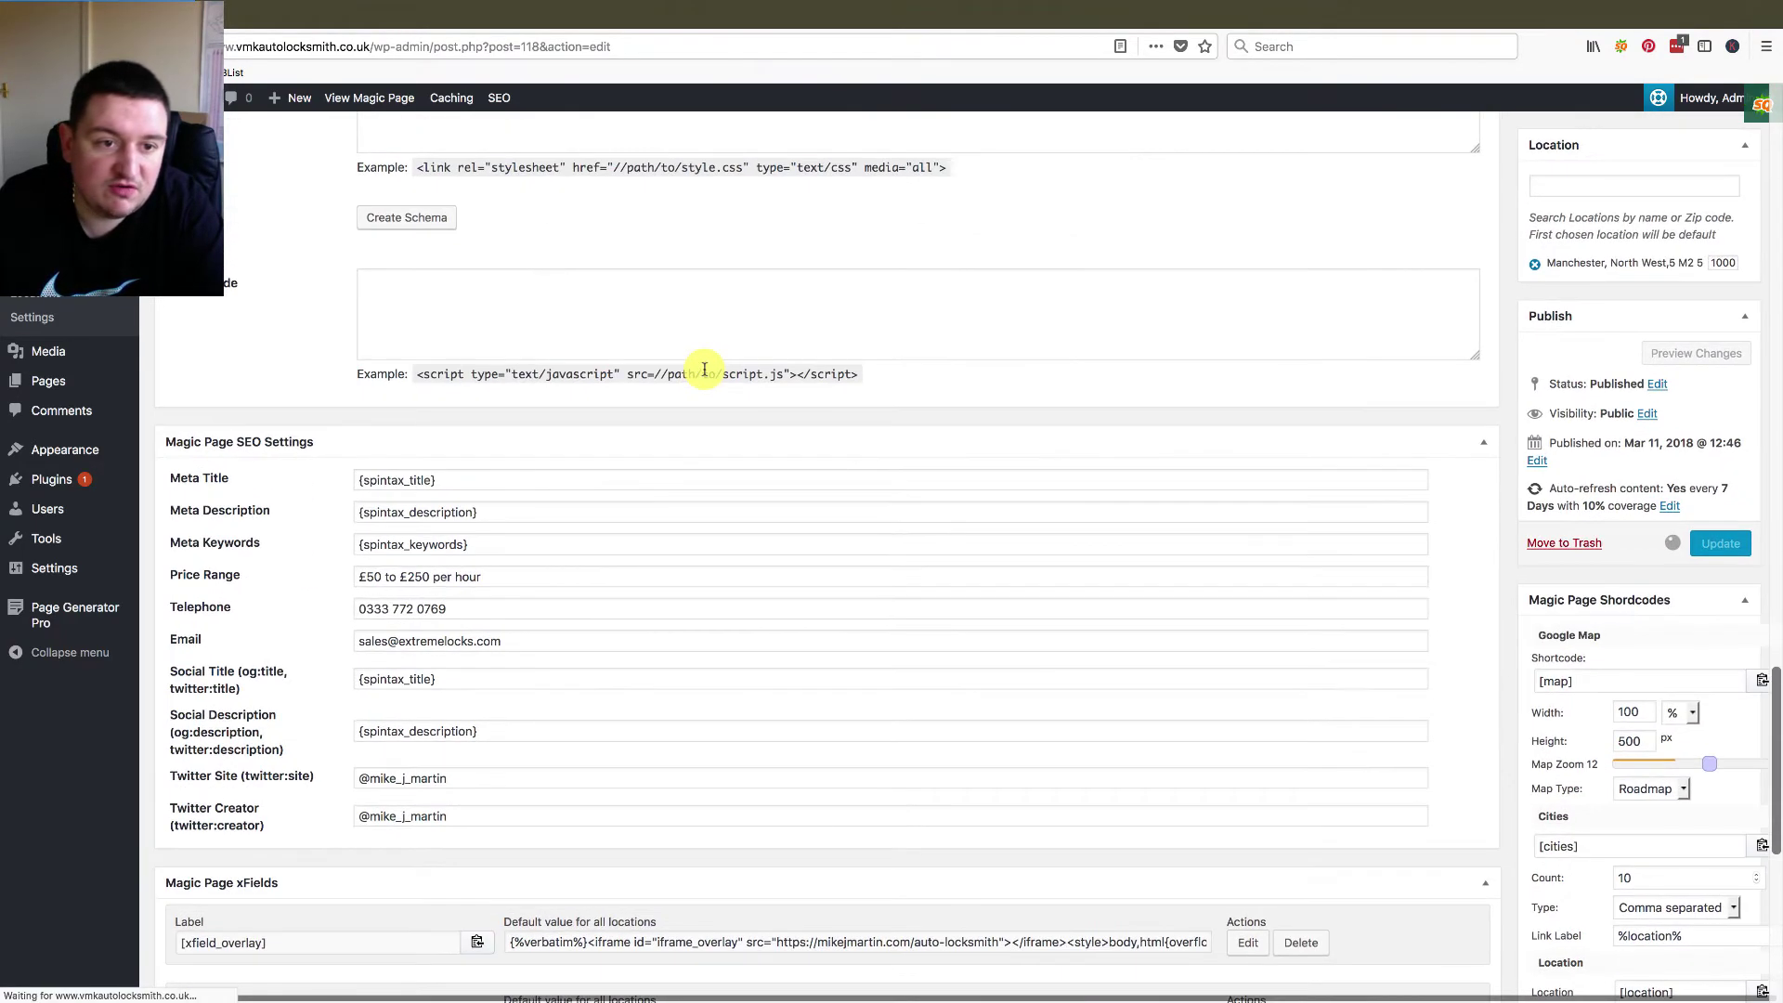
scroll(470, 320, "up", 2)
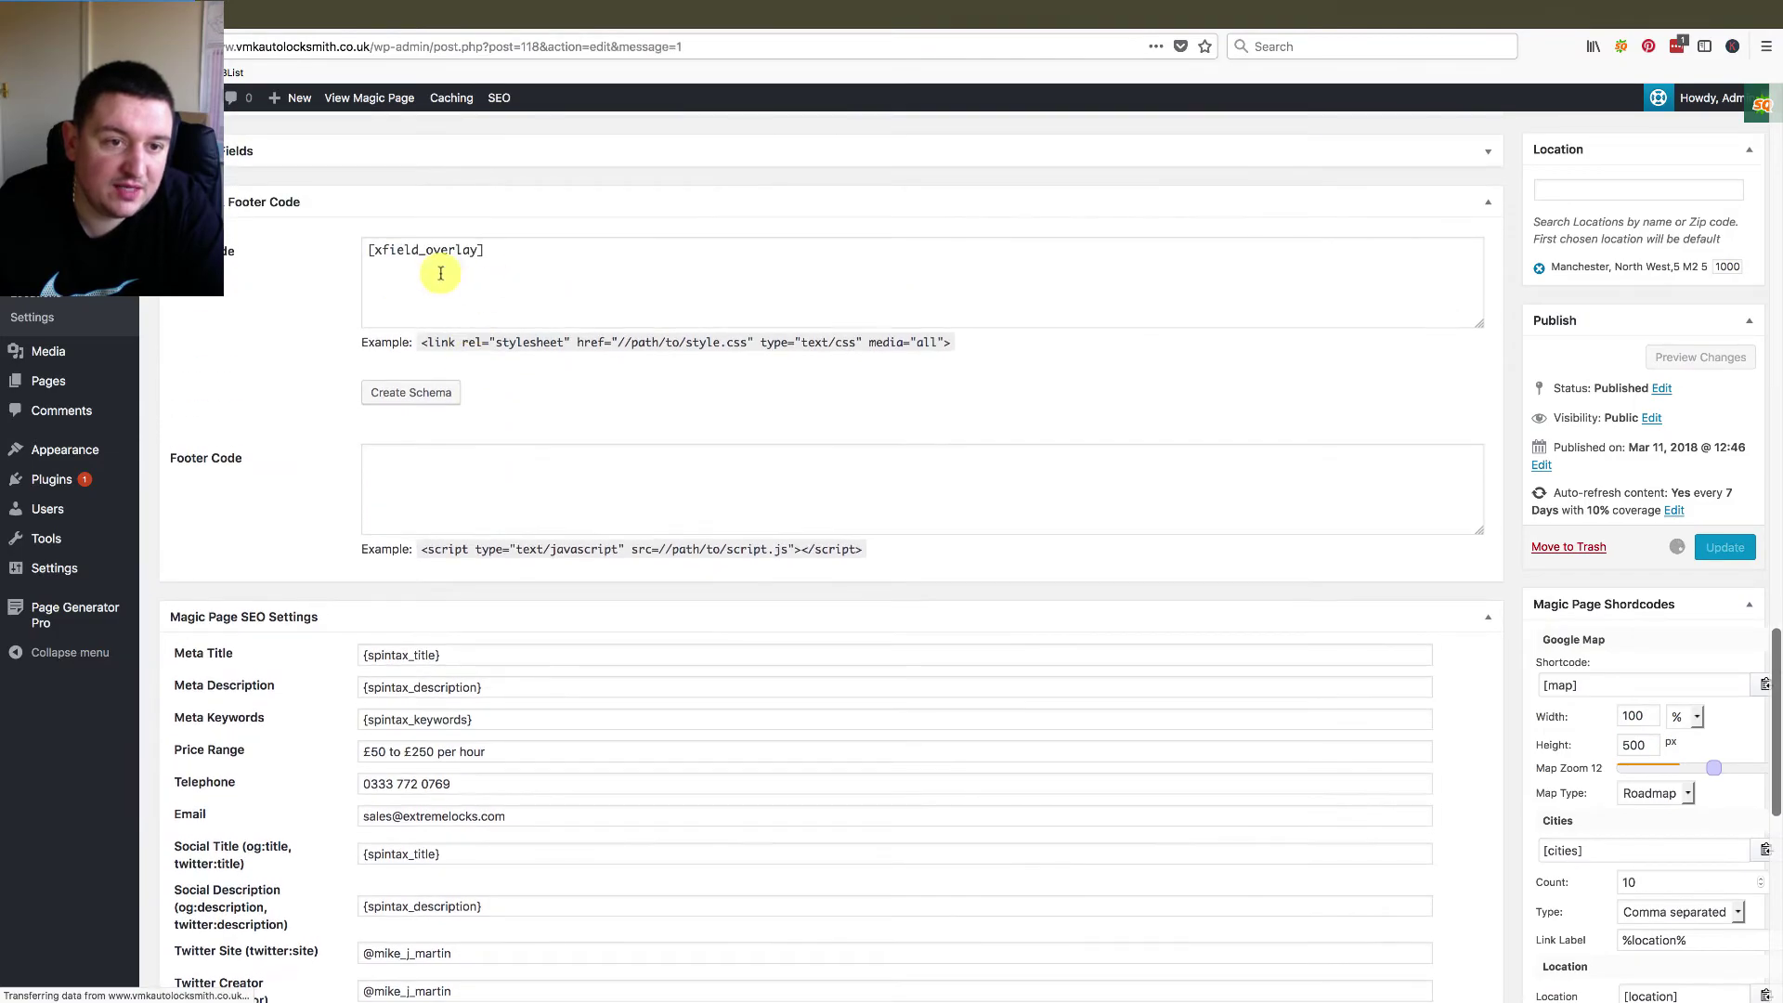
- Check the head code and the overlay xField's custom value for %location-set-me%, and close the xField unchanged
scroll(689, 568, "down", 15)
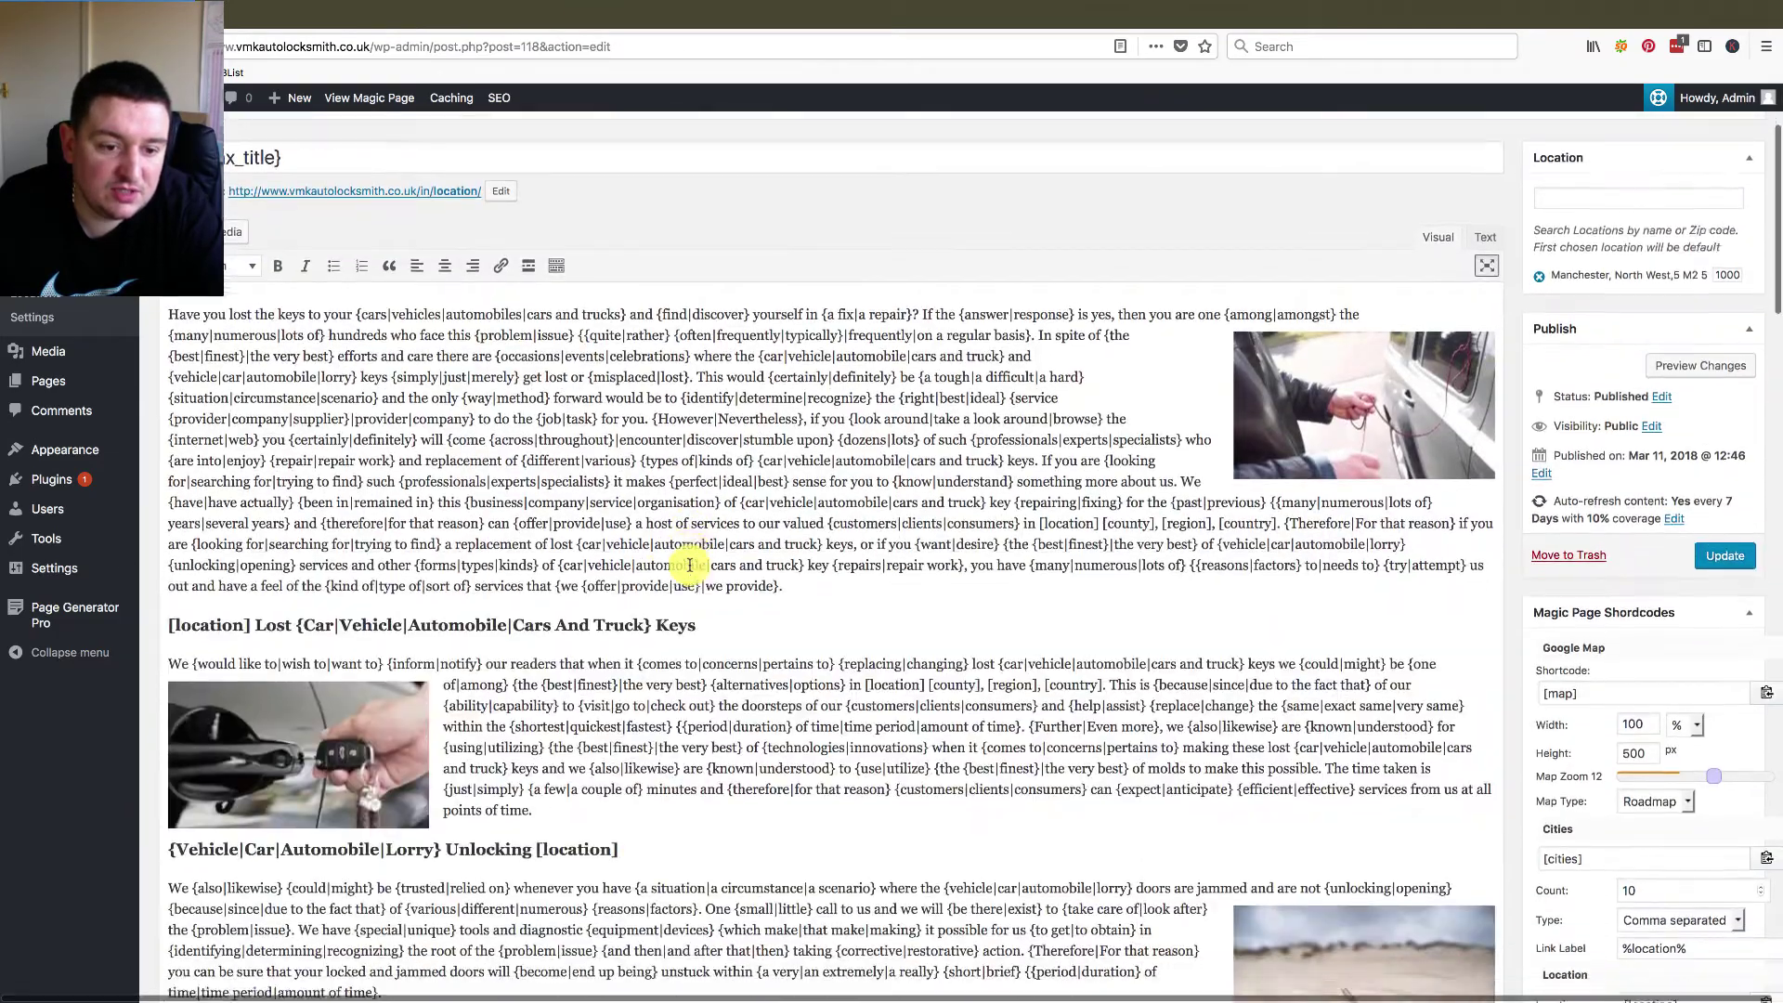
scroll(689, 564, "down", 8)
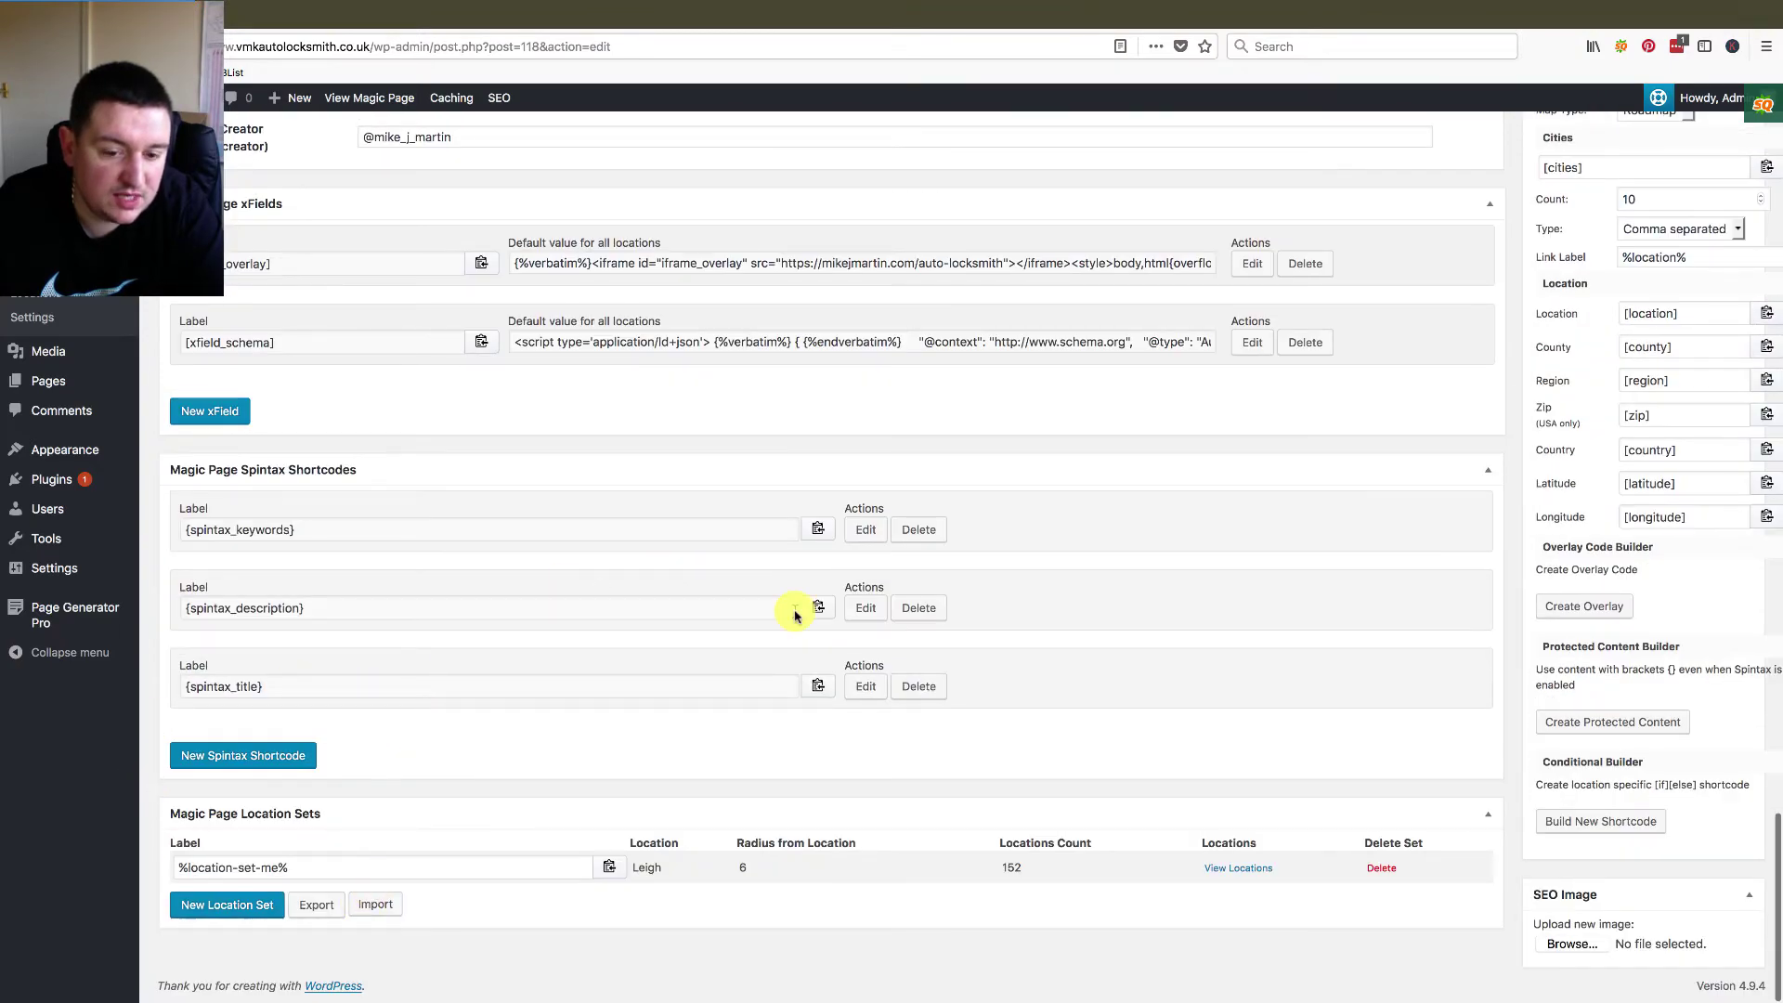
scroll(795, 605, "up", 8)
scroll(796, 609, "up", 3)
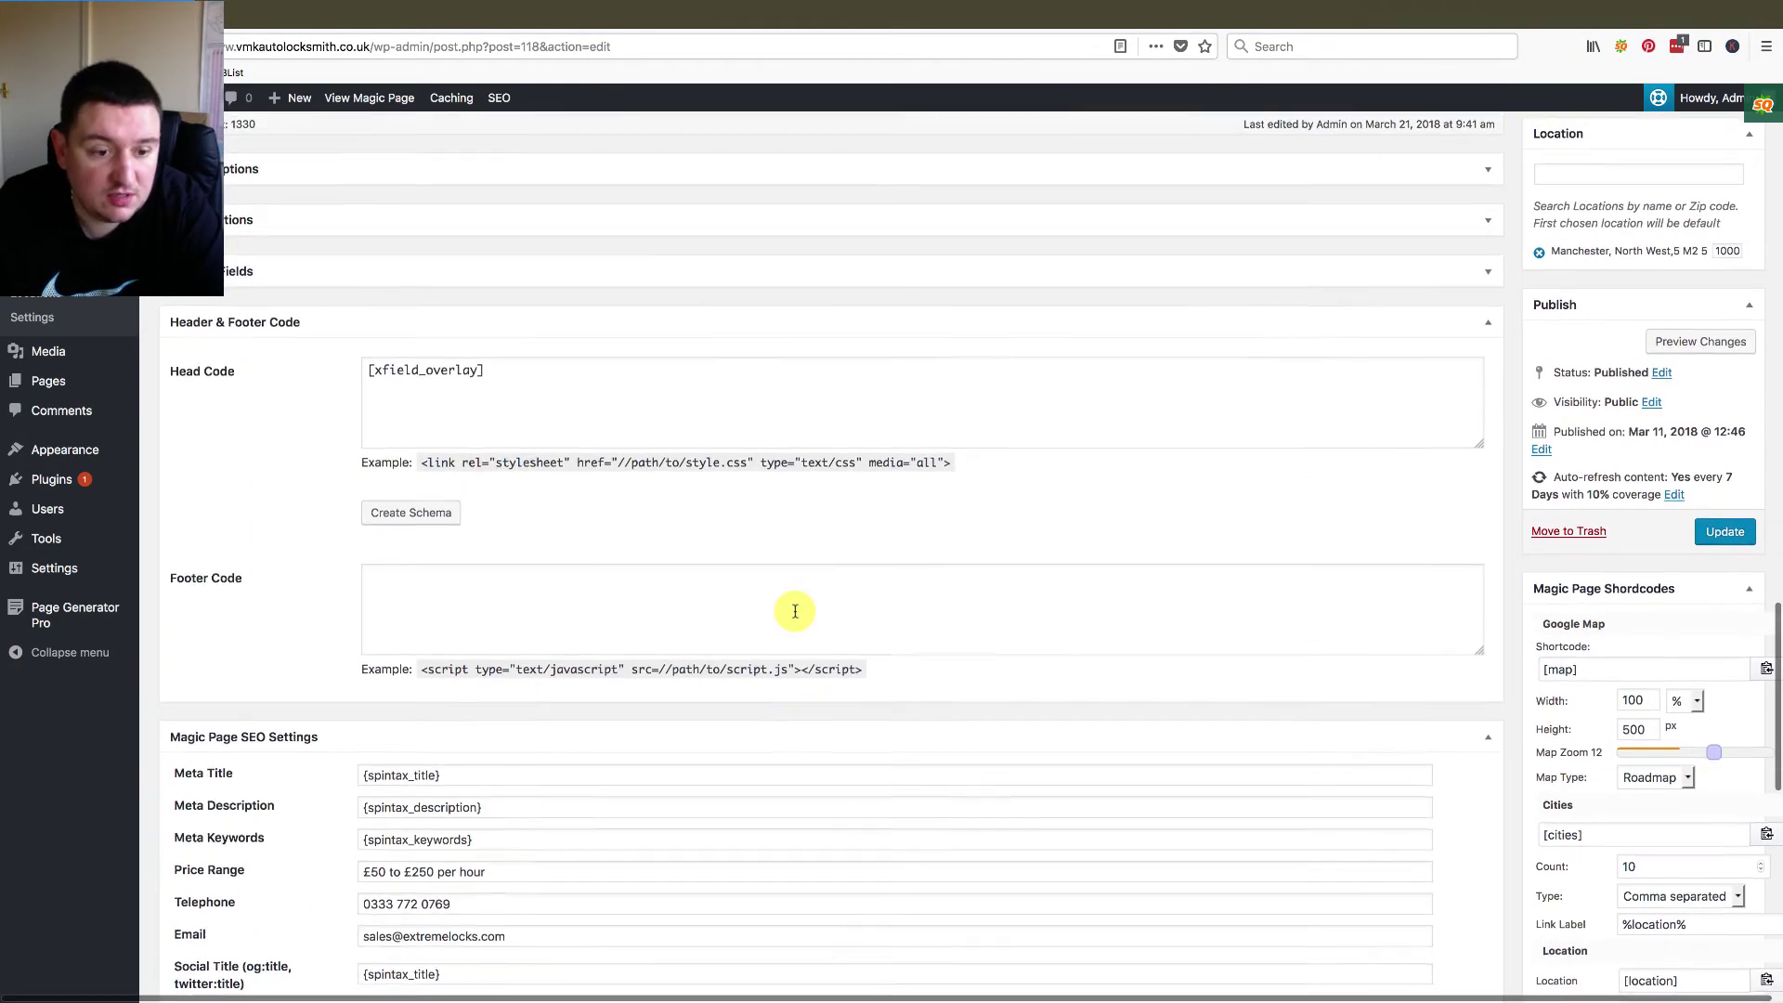
scroll(795, 605, "down", 10)
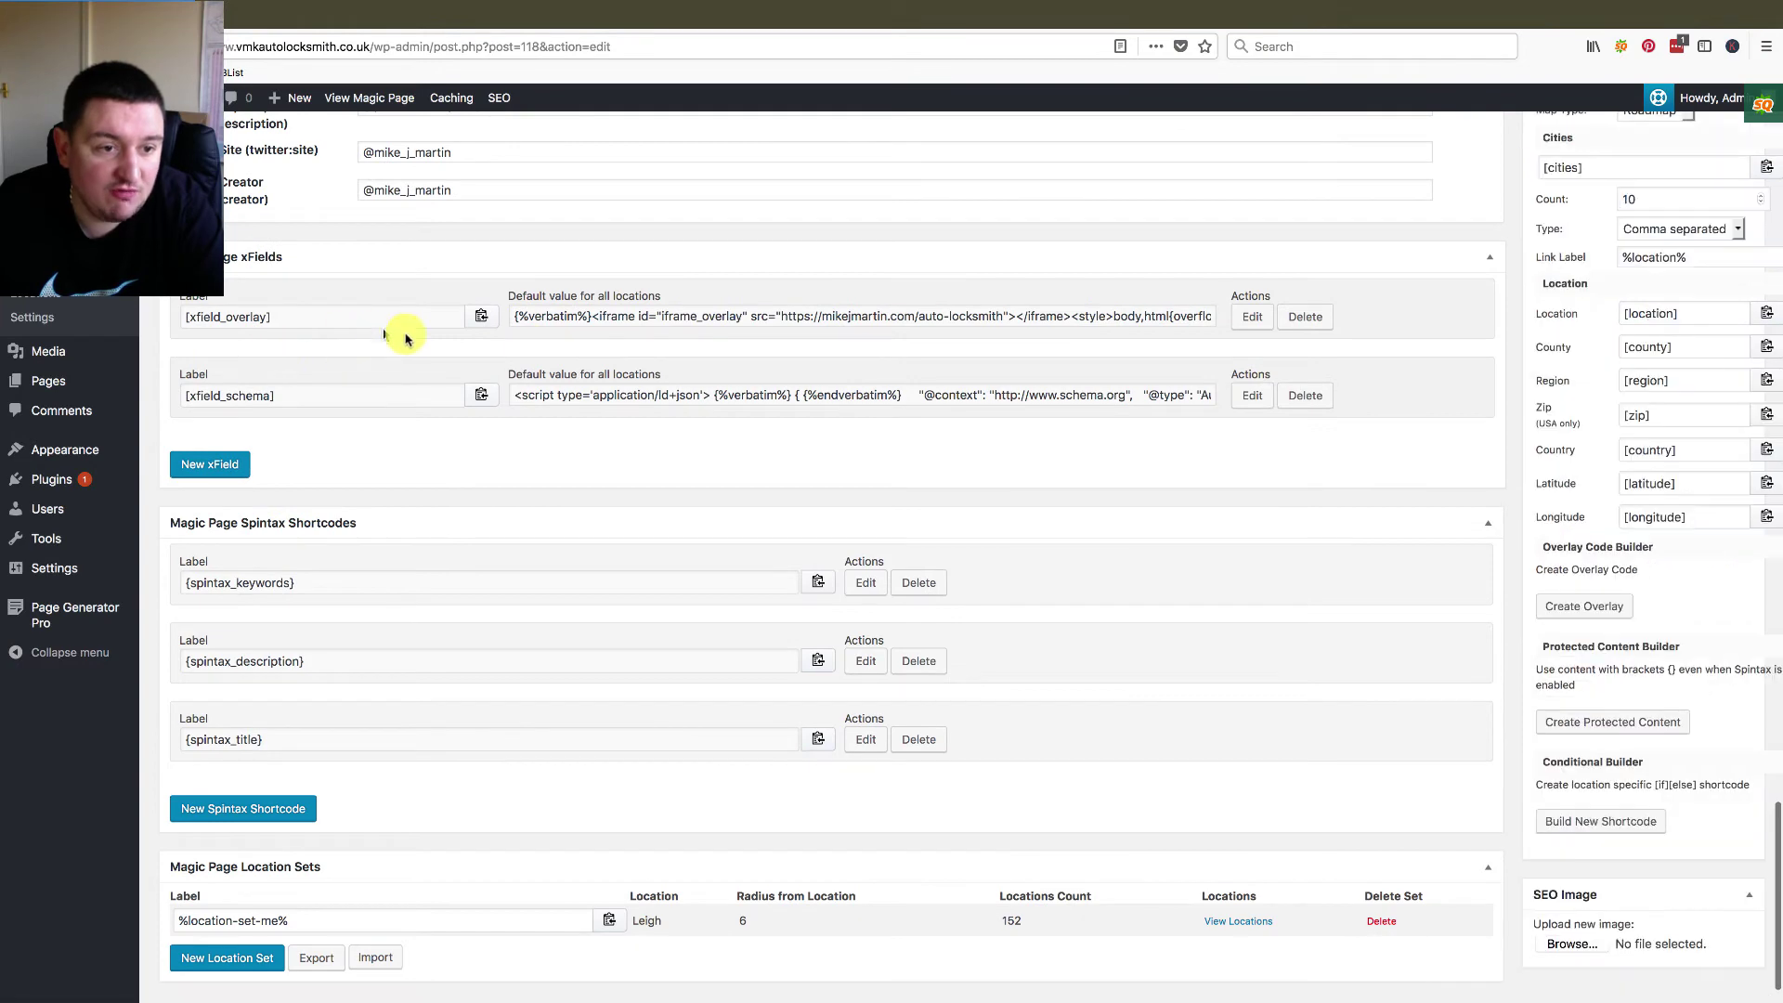
scroll(740, 463, "up", 4)
scroll(740, 464, "down", 4)
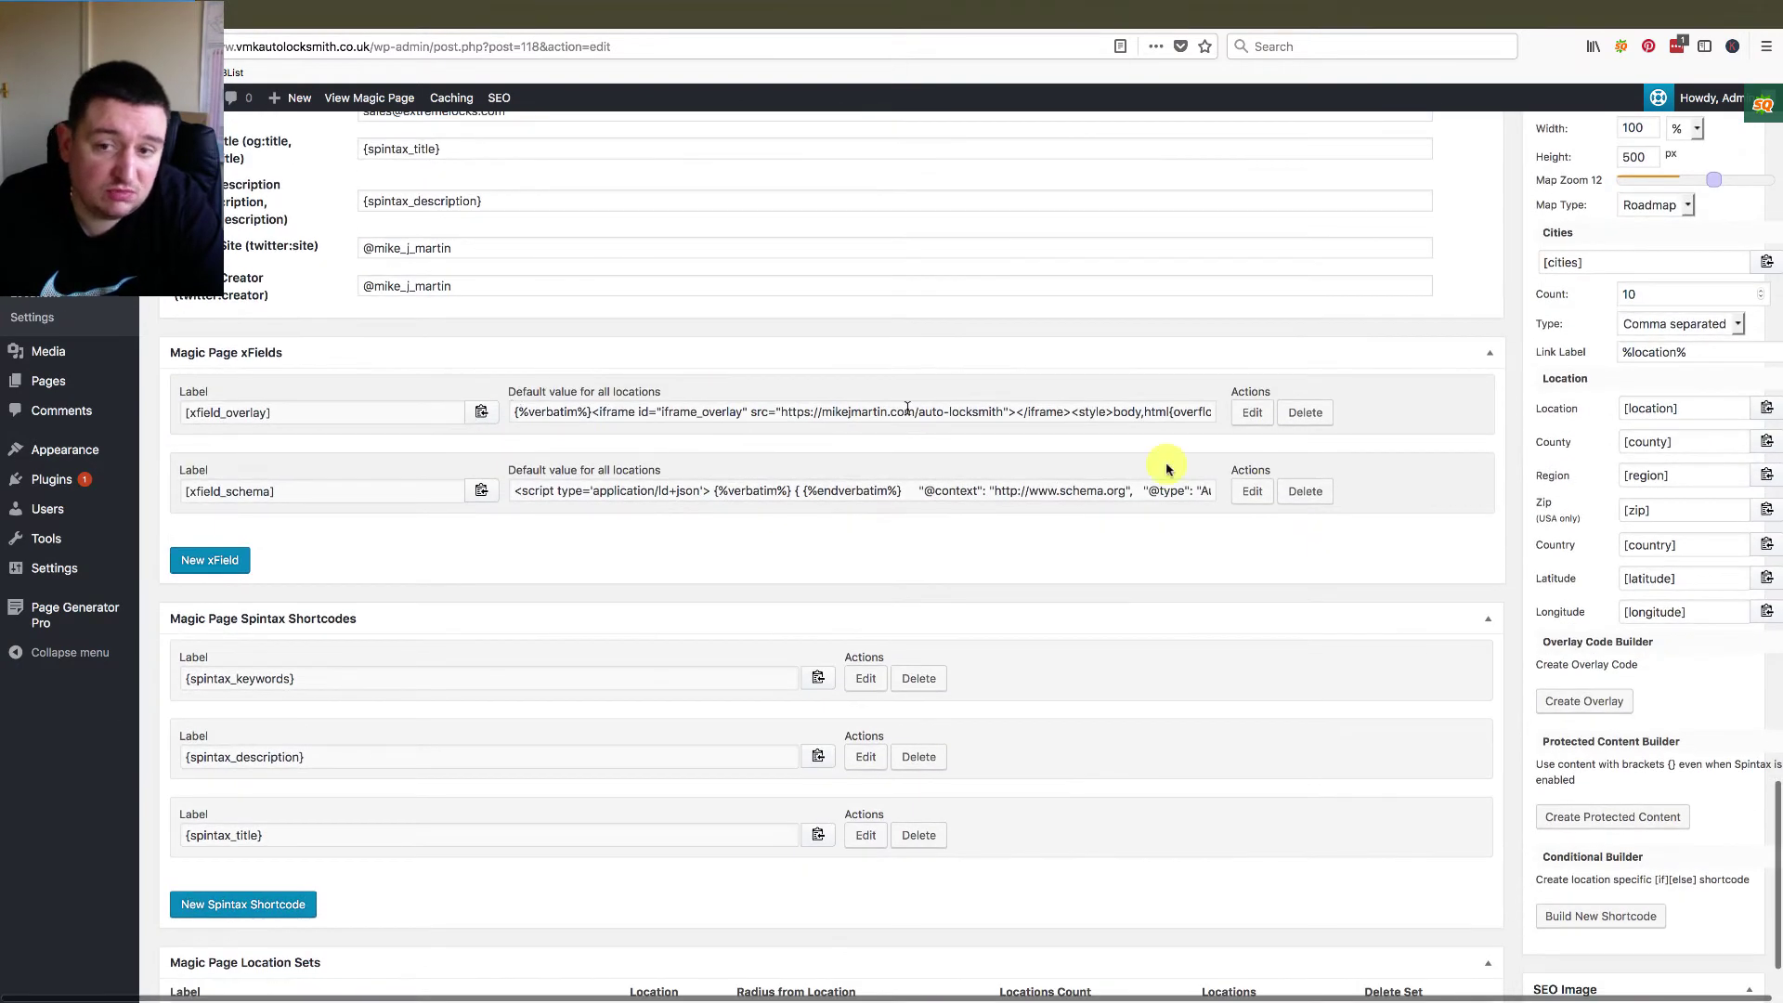
left_click(1250, 413)
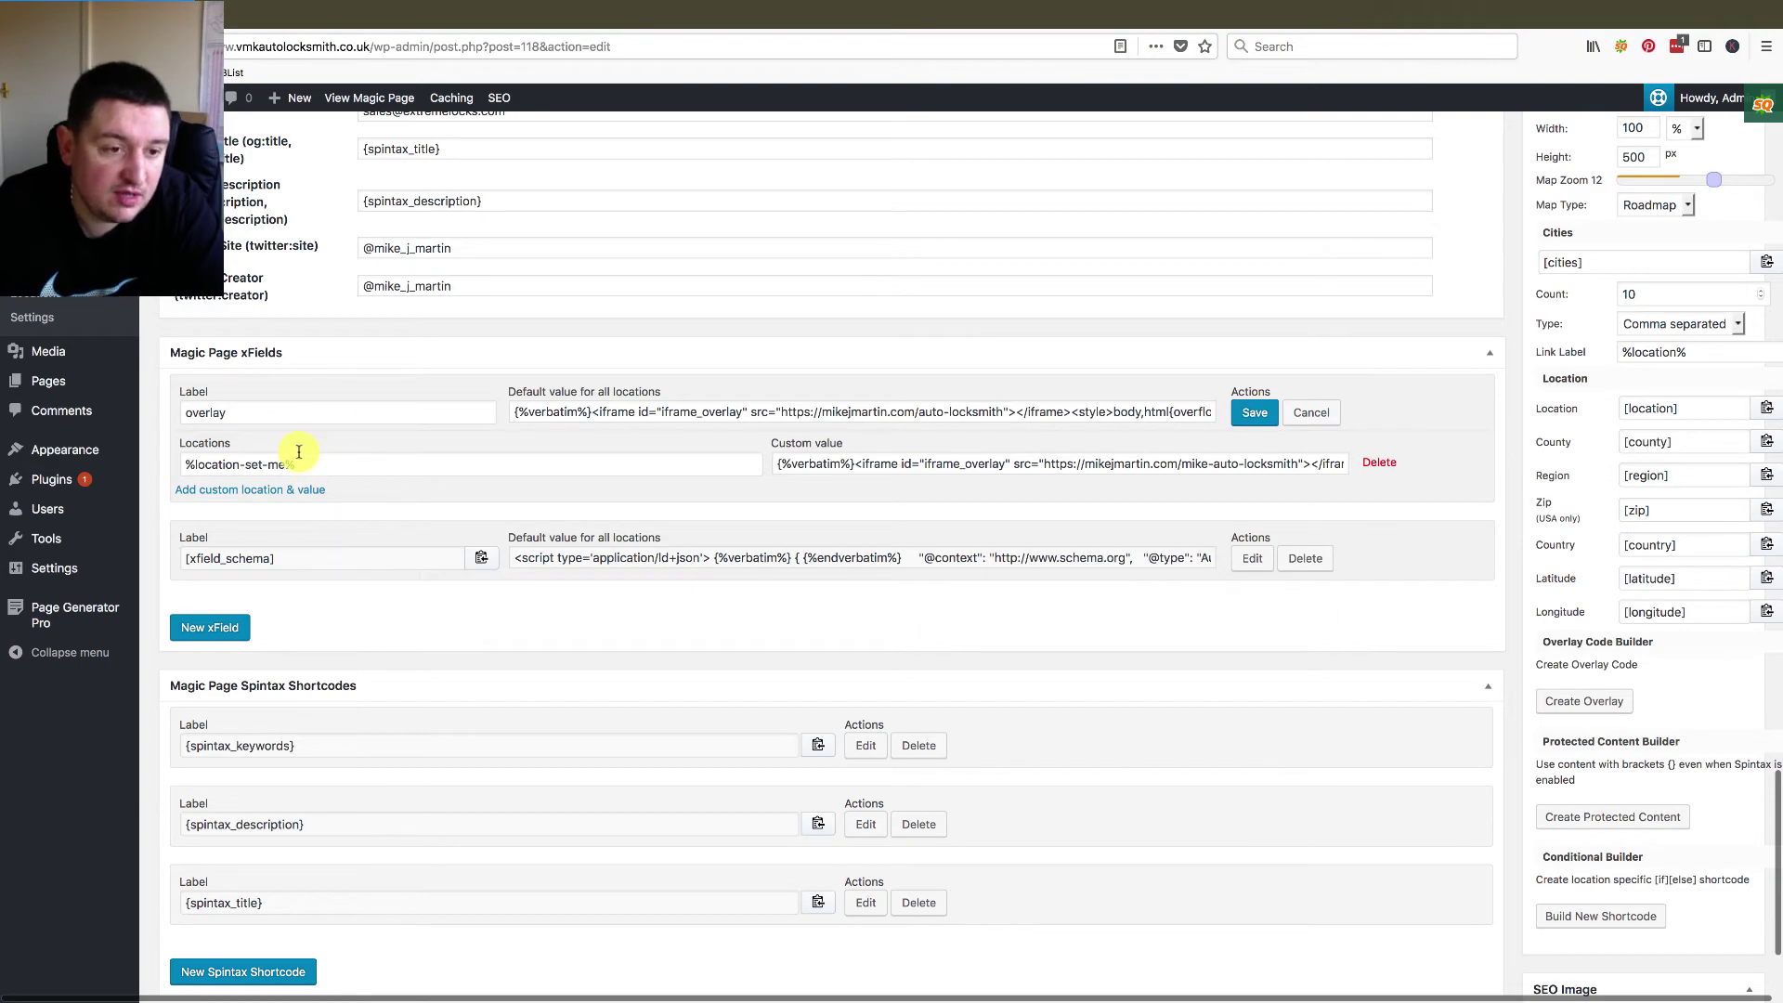
left_click(1312, 412)
- View the magic page's default /in/location/ version on the live site
scroll(1393, 372, "up", 10)
scroll(1399, 372, "up", 5)
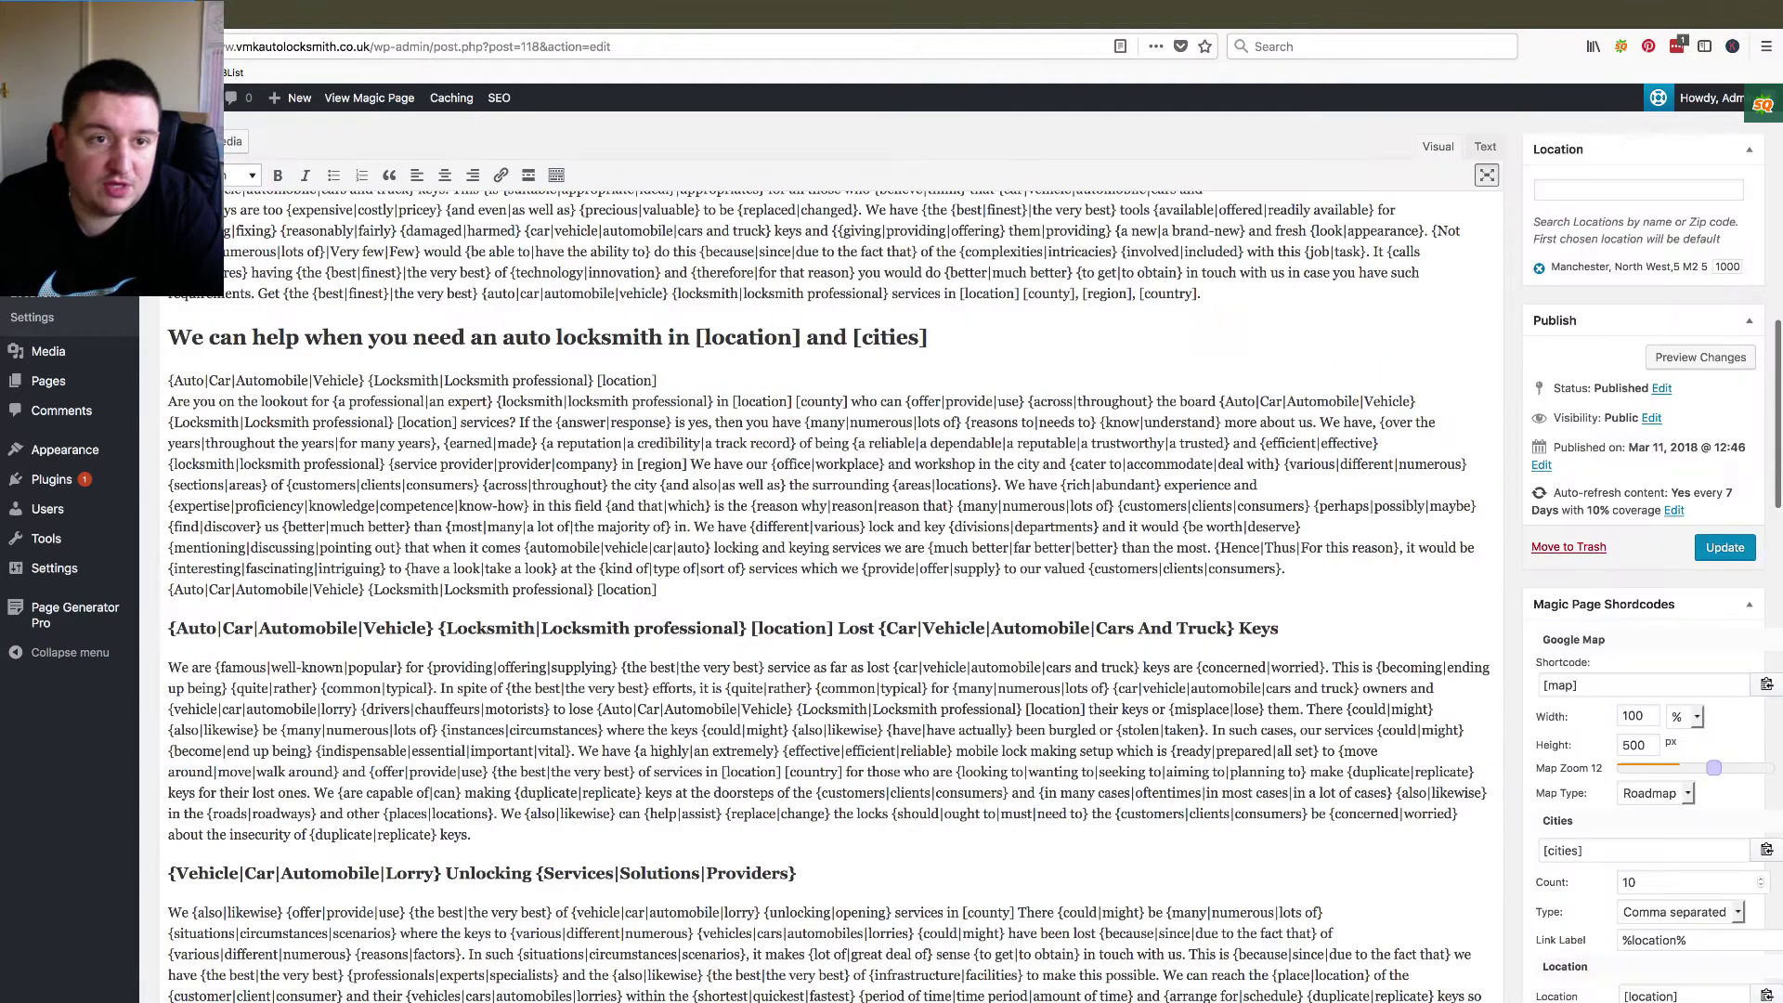
left_click(353, 100)
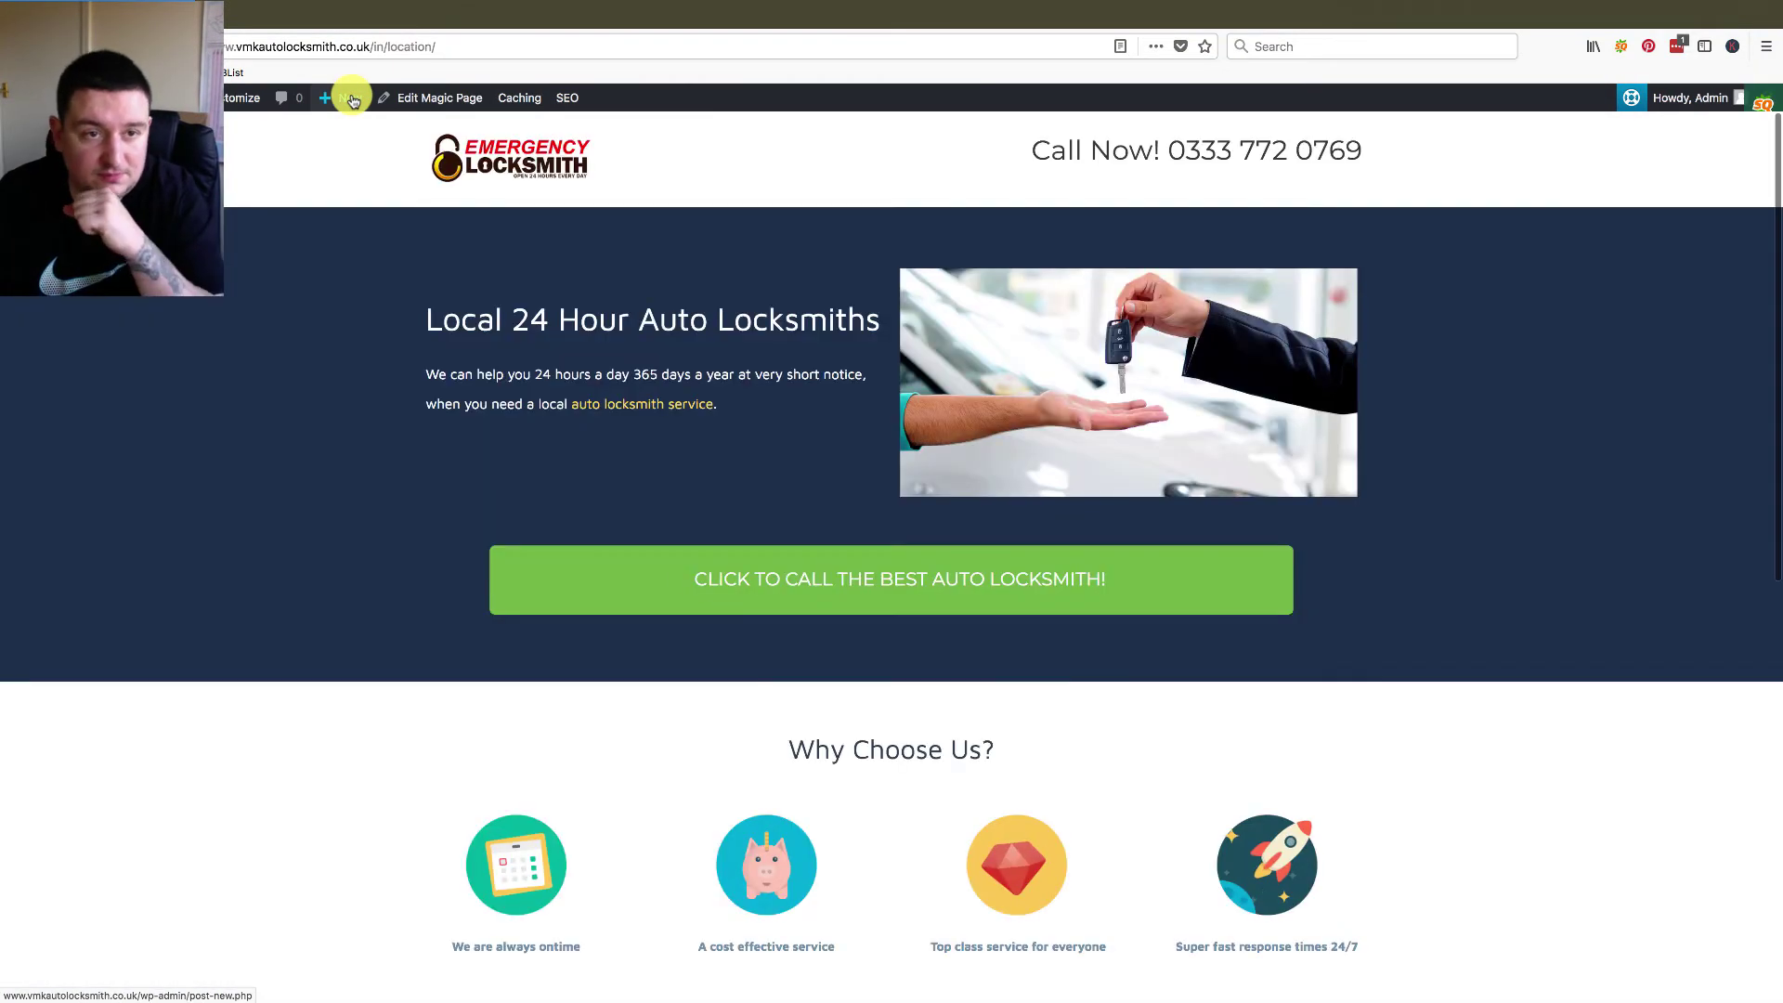
- Open the /in/leigh/ version of the magic page and examine its overlay from header to closing section
left_click(419, 46)
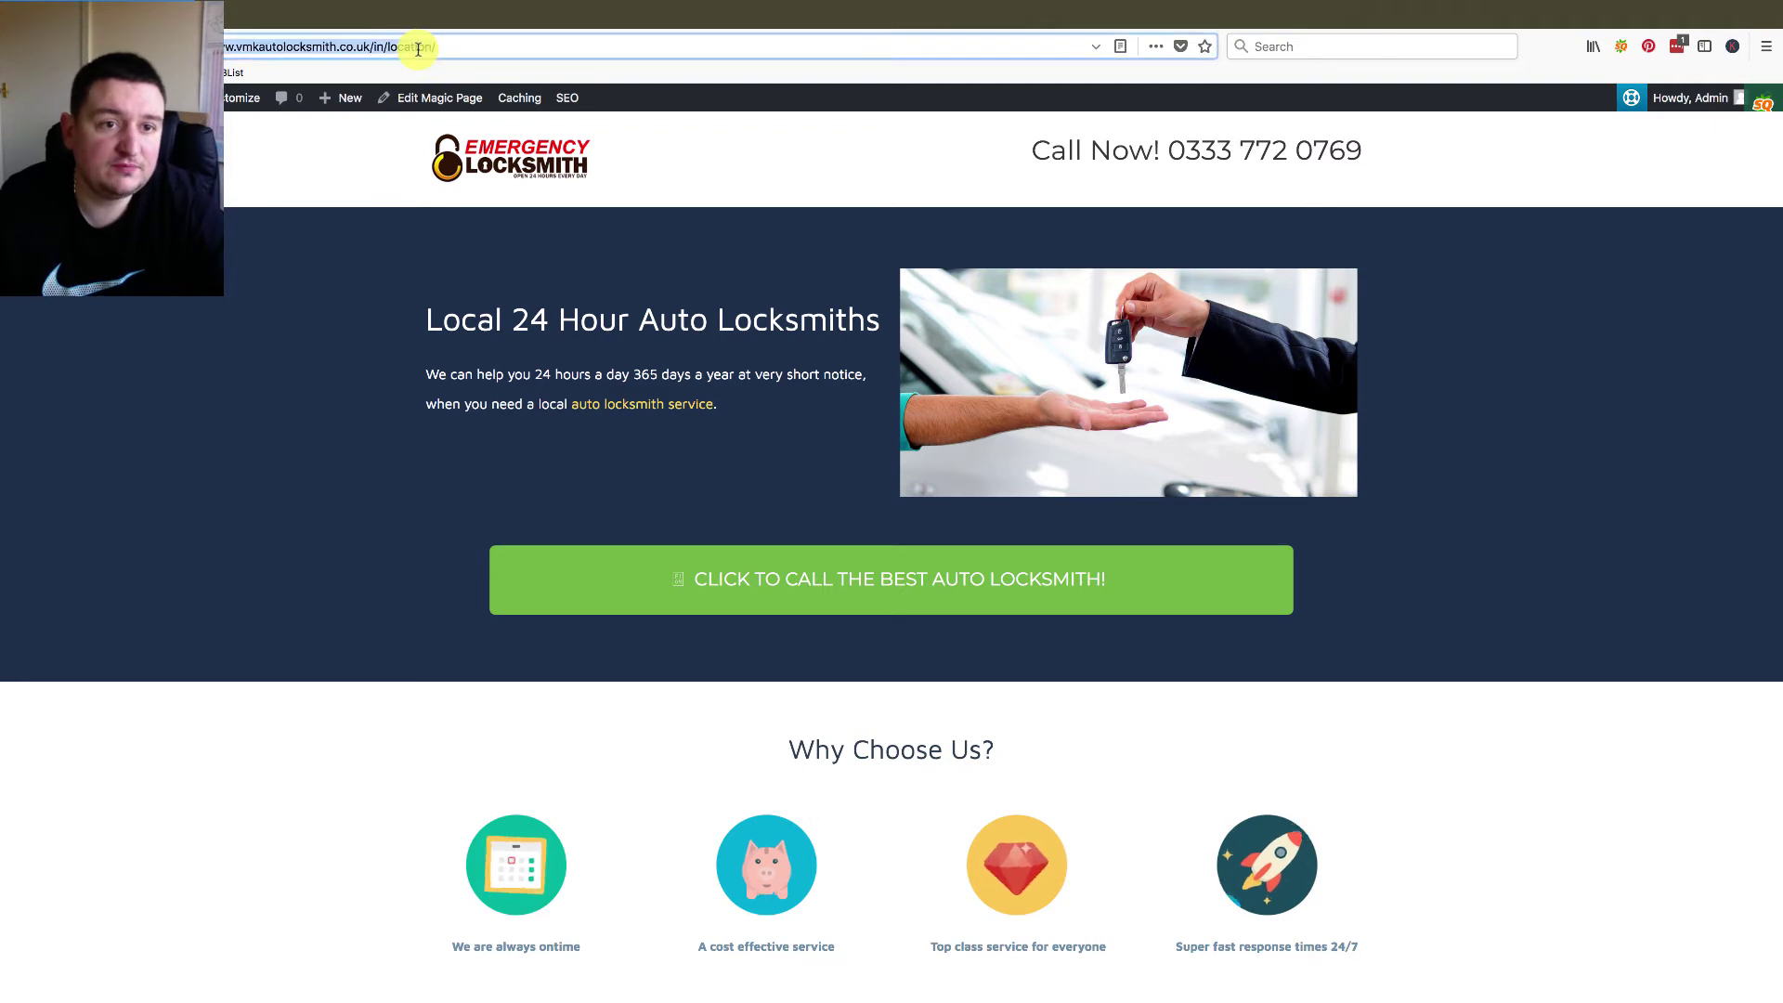
double_click(418, 49)
type("leigh")
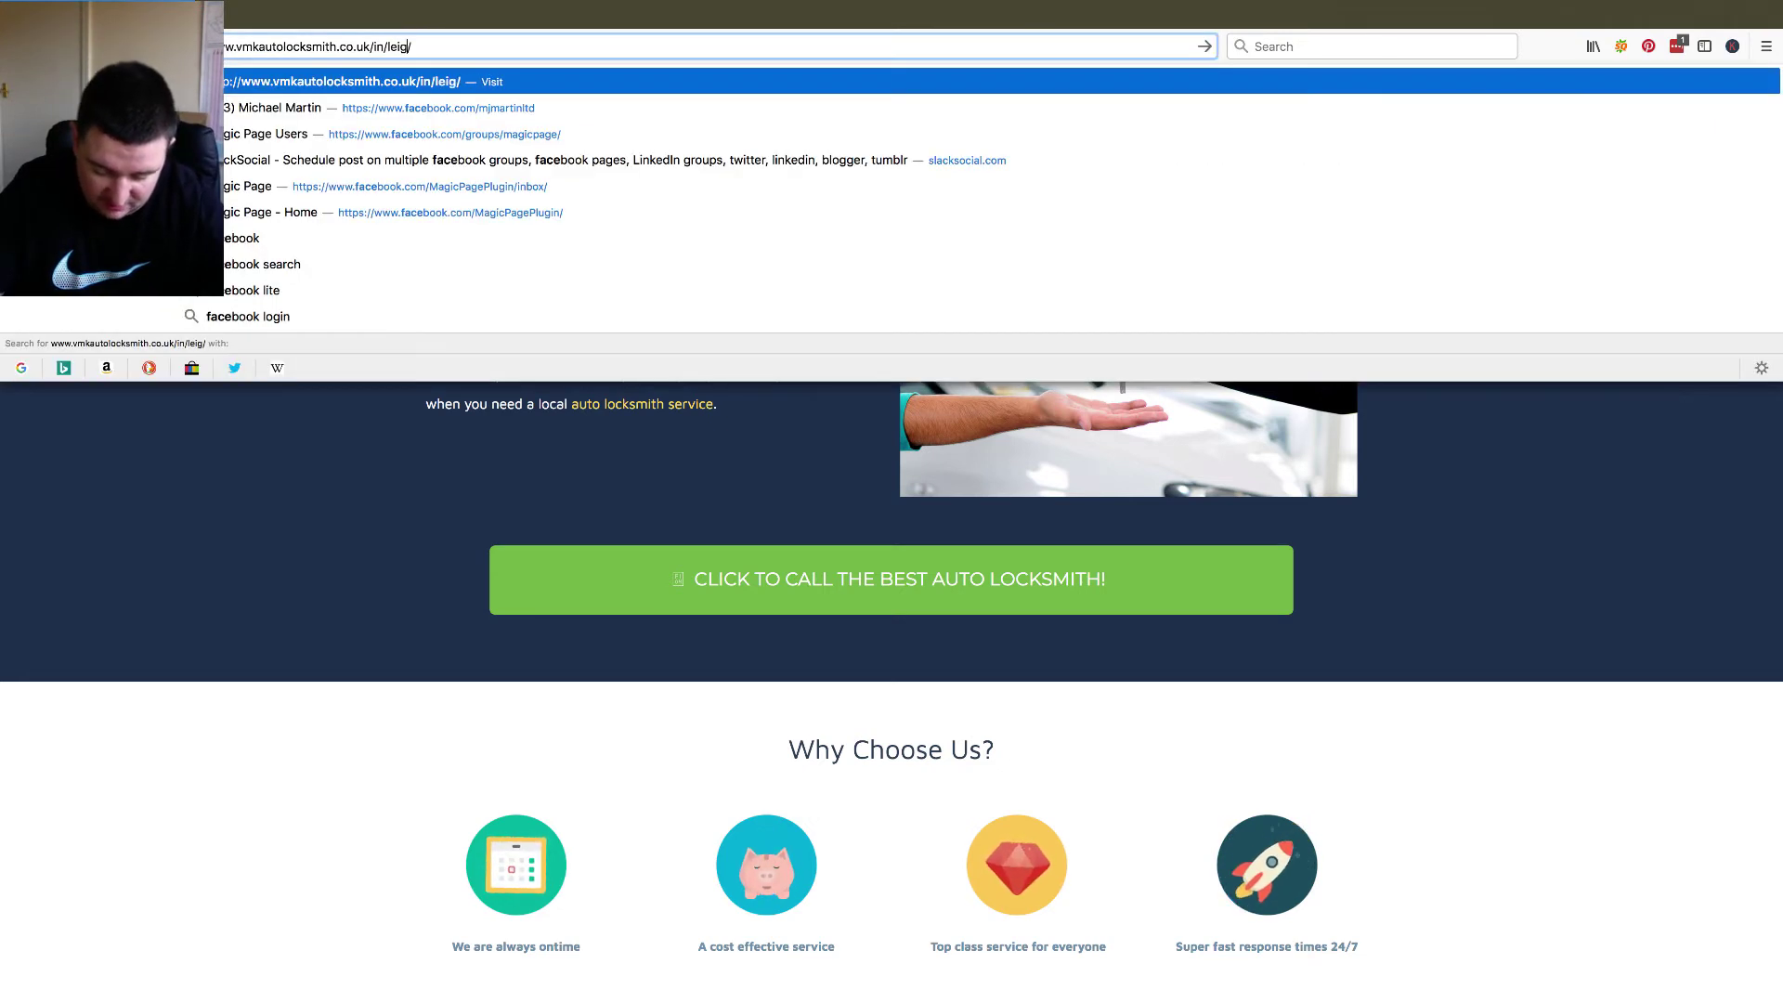
key("Return")
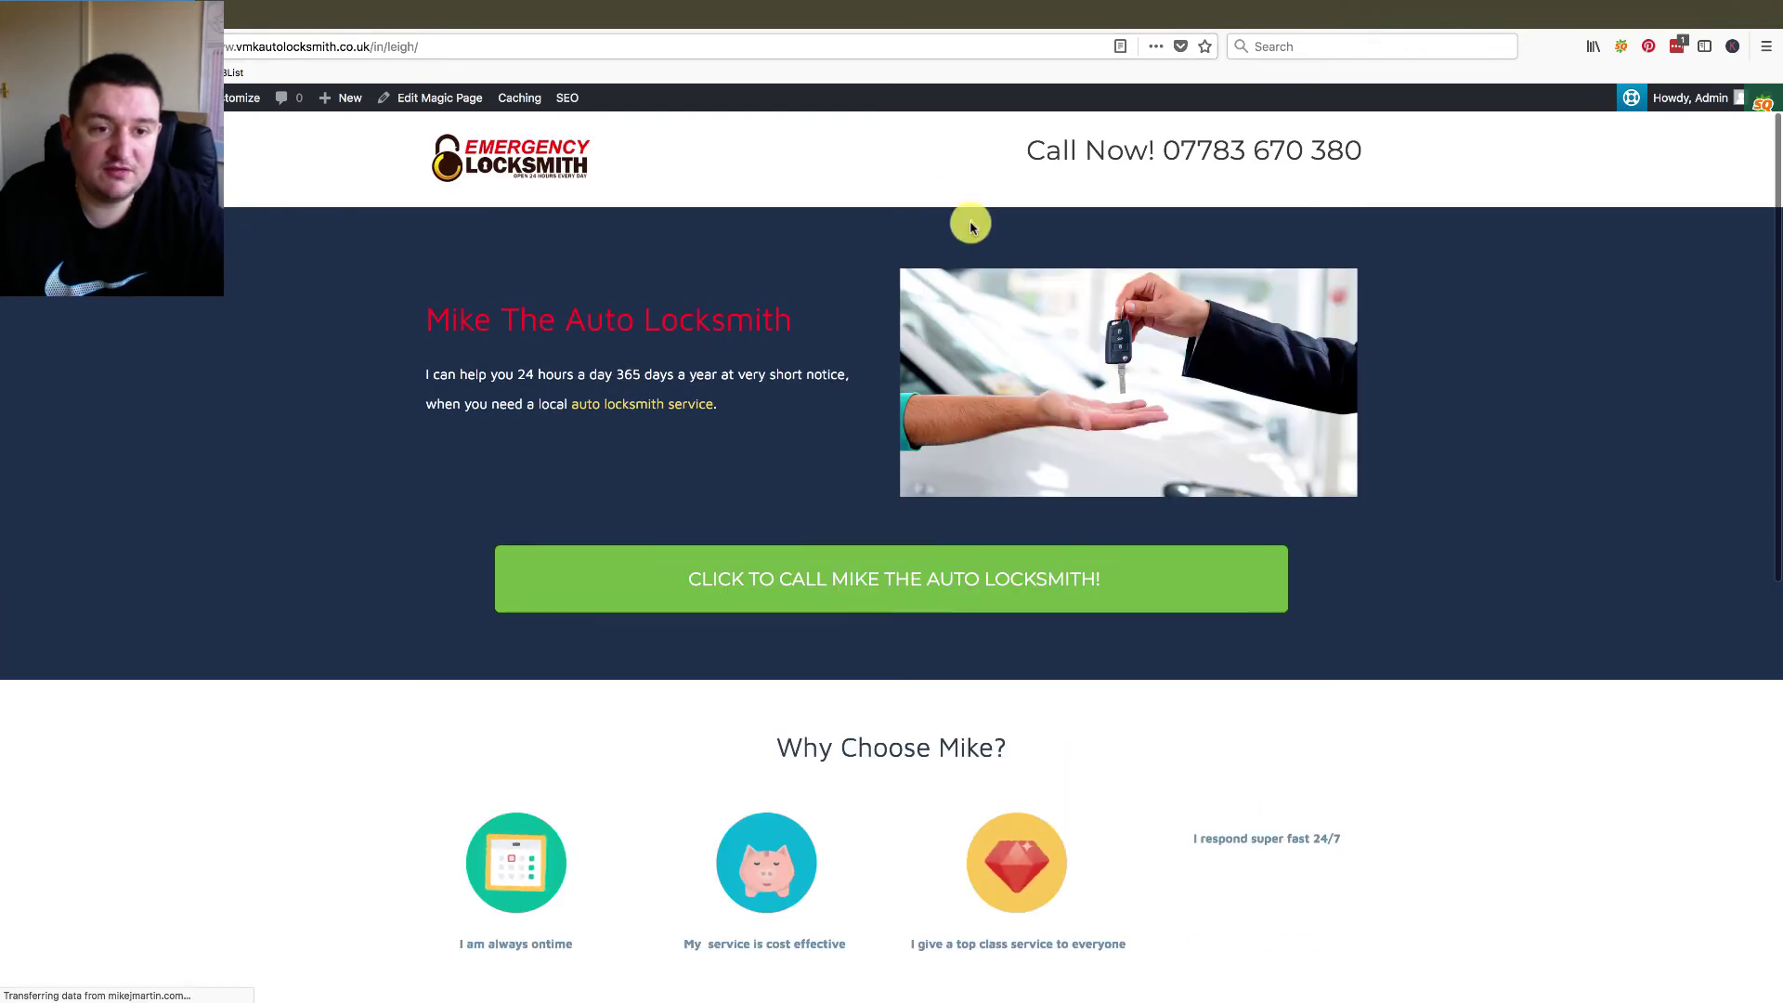
scroll(1406, 746, "down", 3)
scroll(1407, 746, "down", 8)
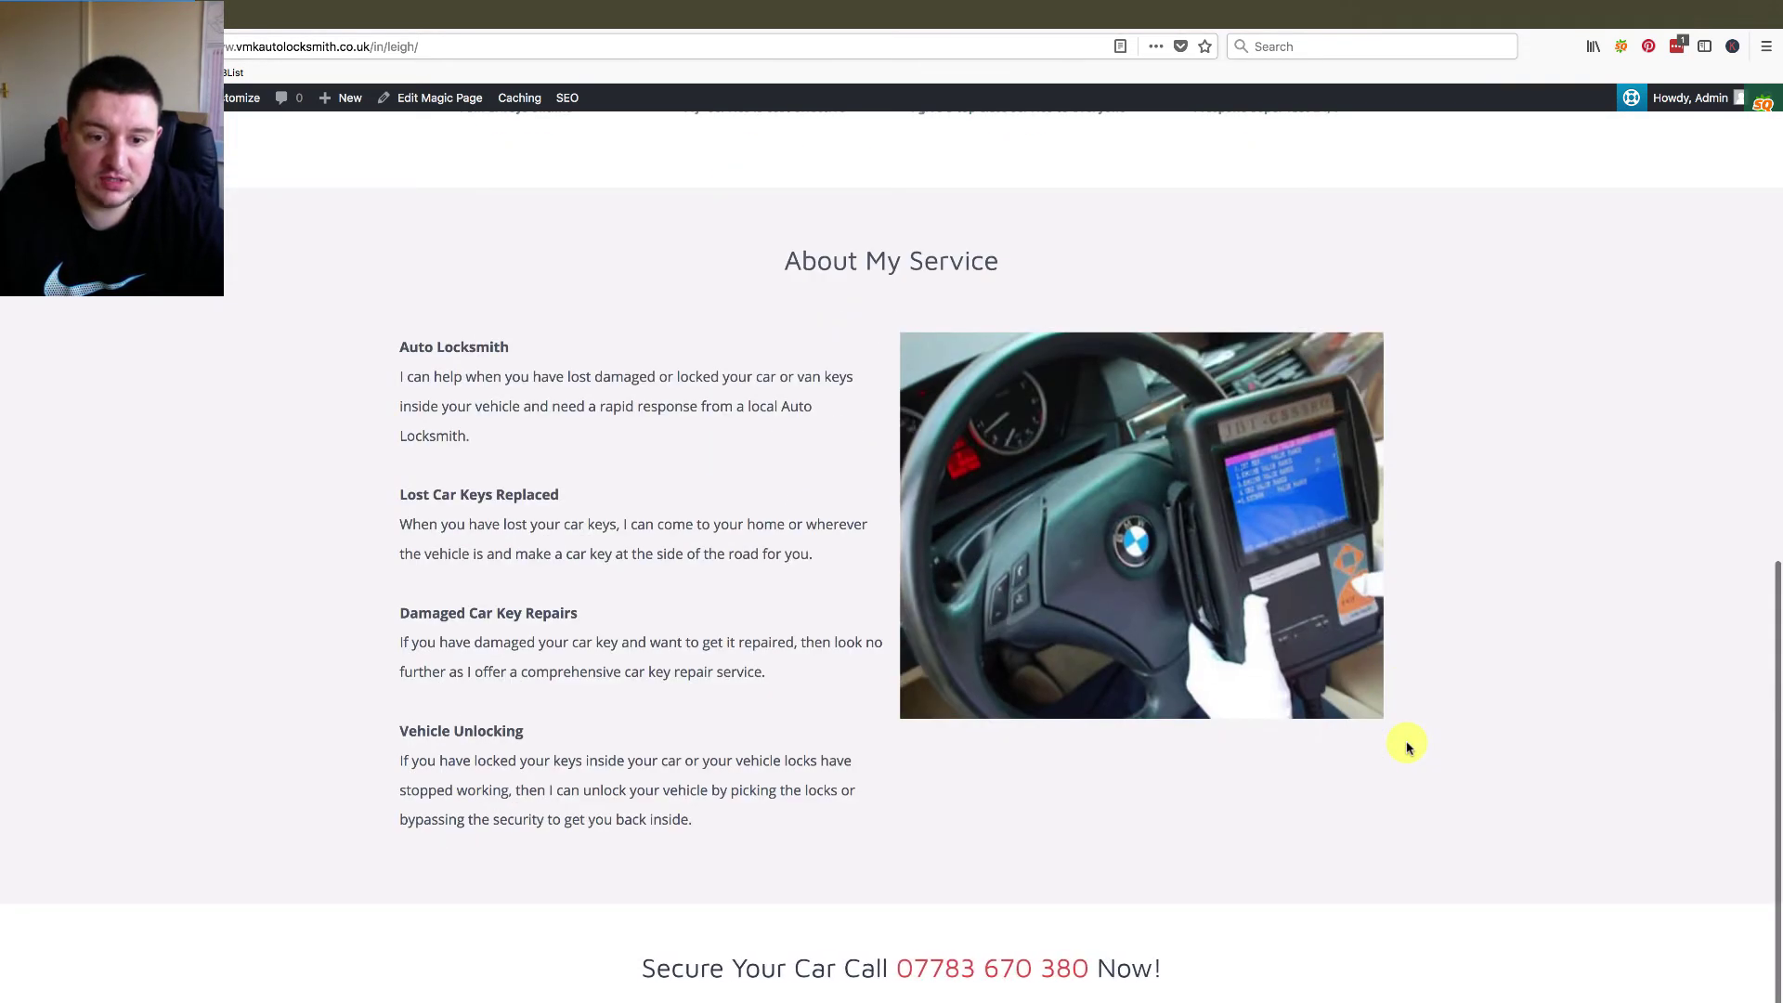
scroll(1407, 746, "up", 10)
scroll(1407, 746, "down", 8)
scroll(1400, 740, "up", 10)
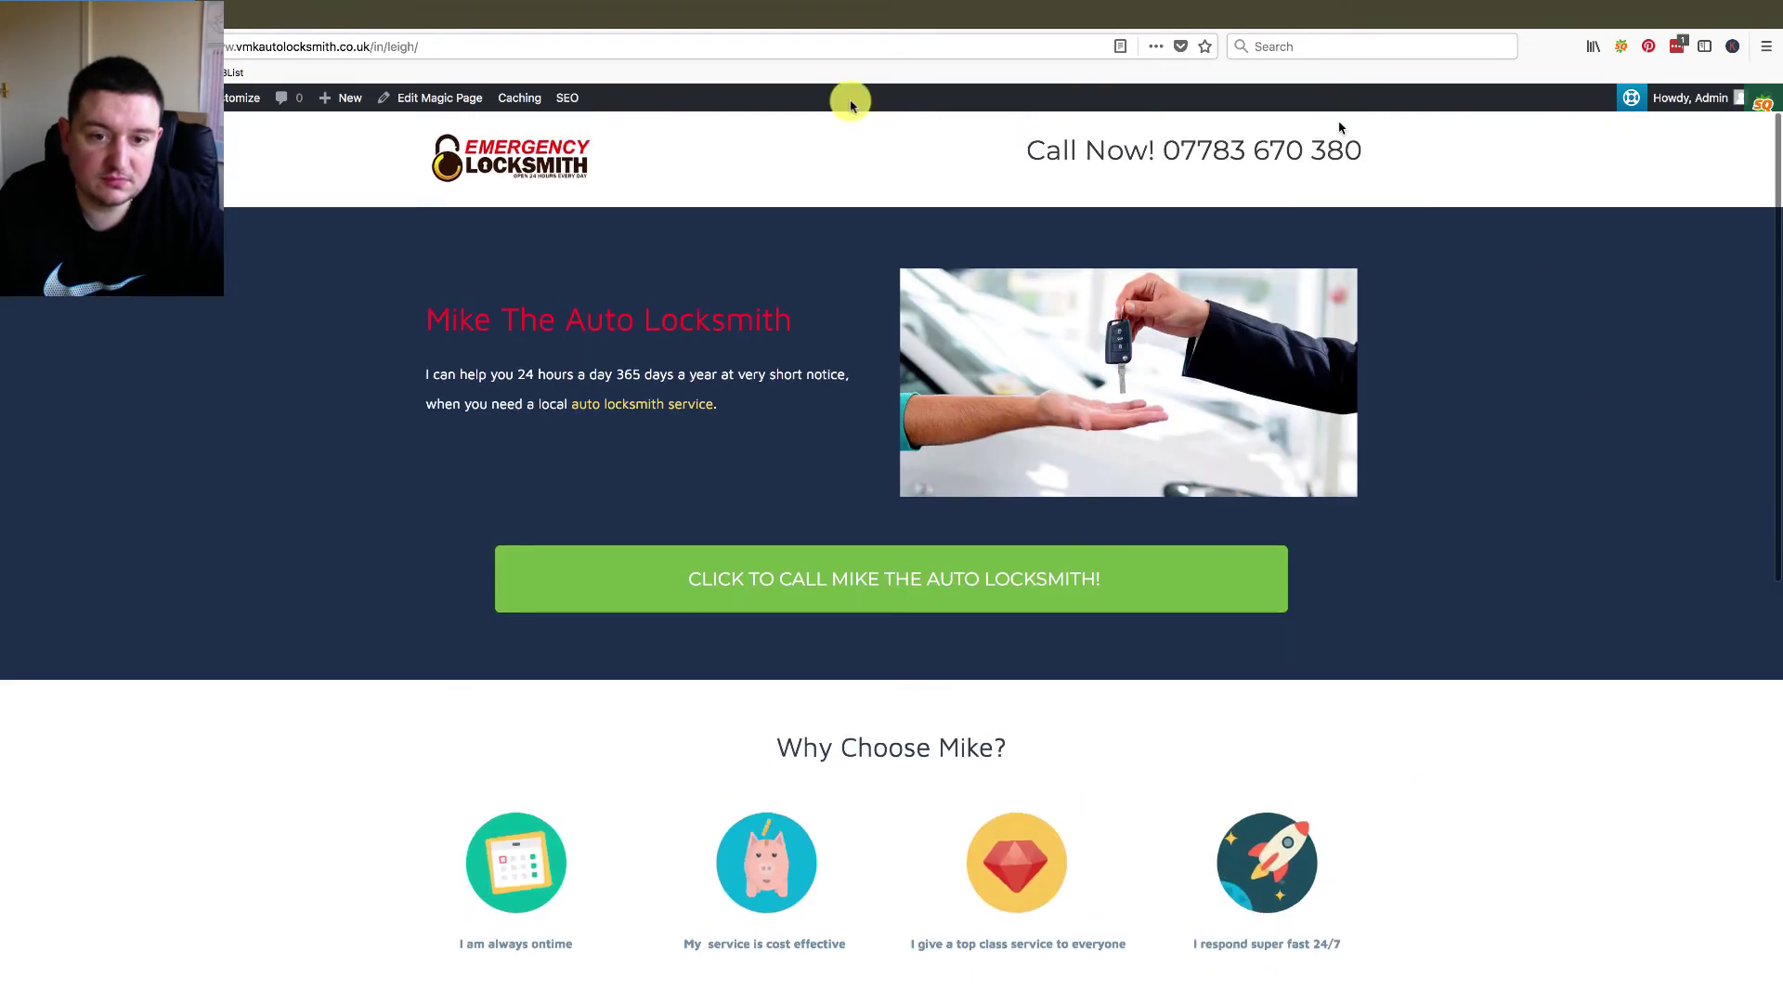
- Open the /in/atherton/ version of the magic page and look through its overlay
left_click(398, 47)
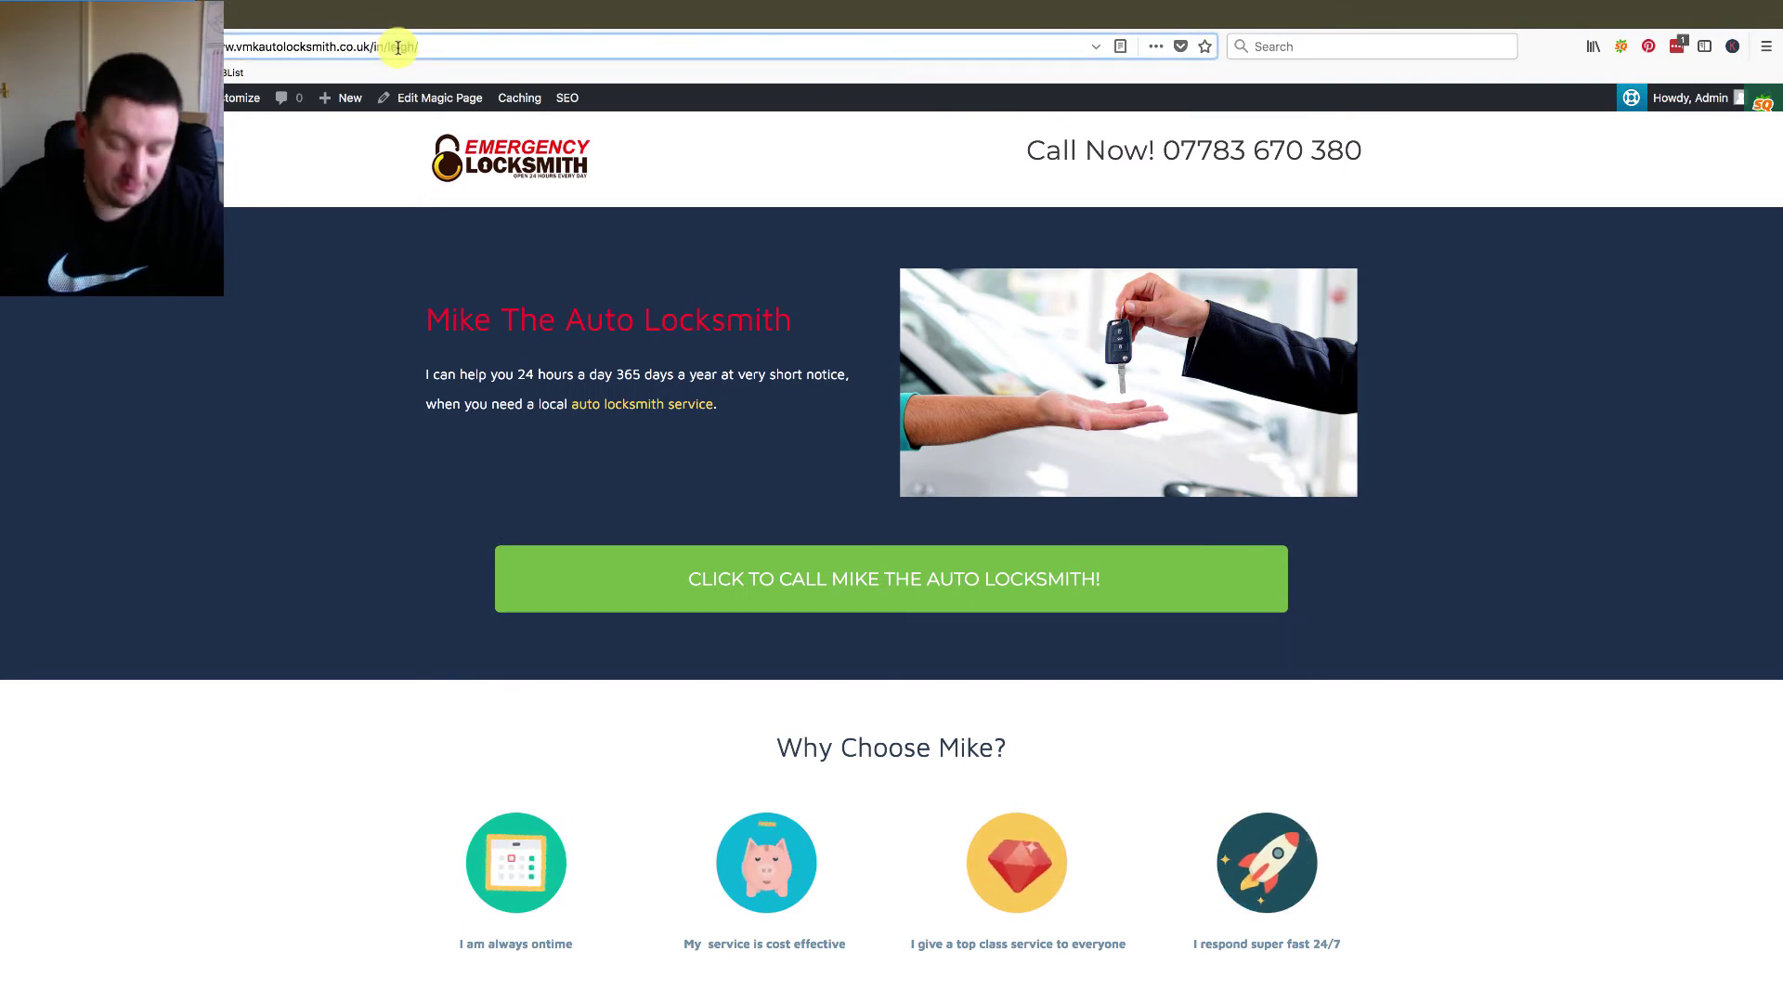
type("atherton")
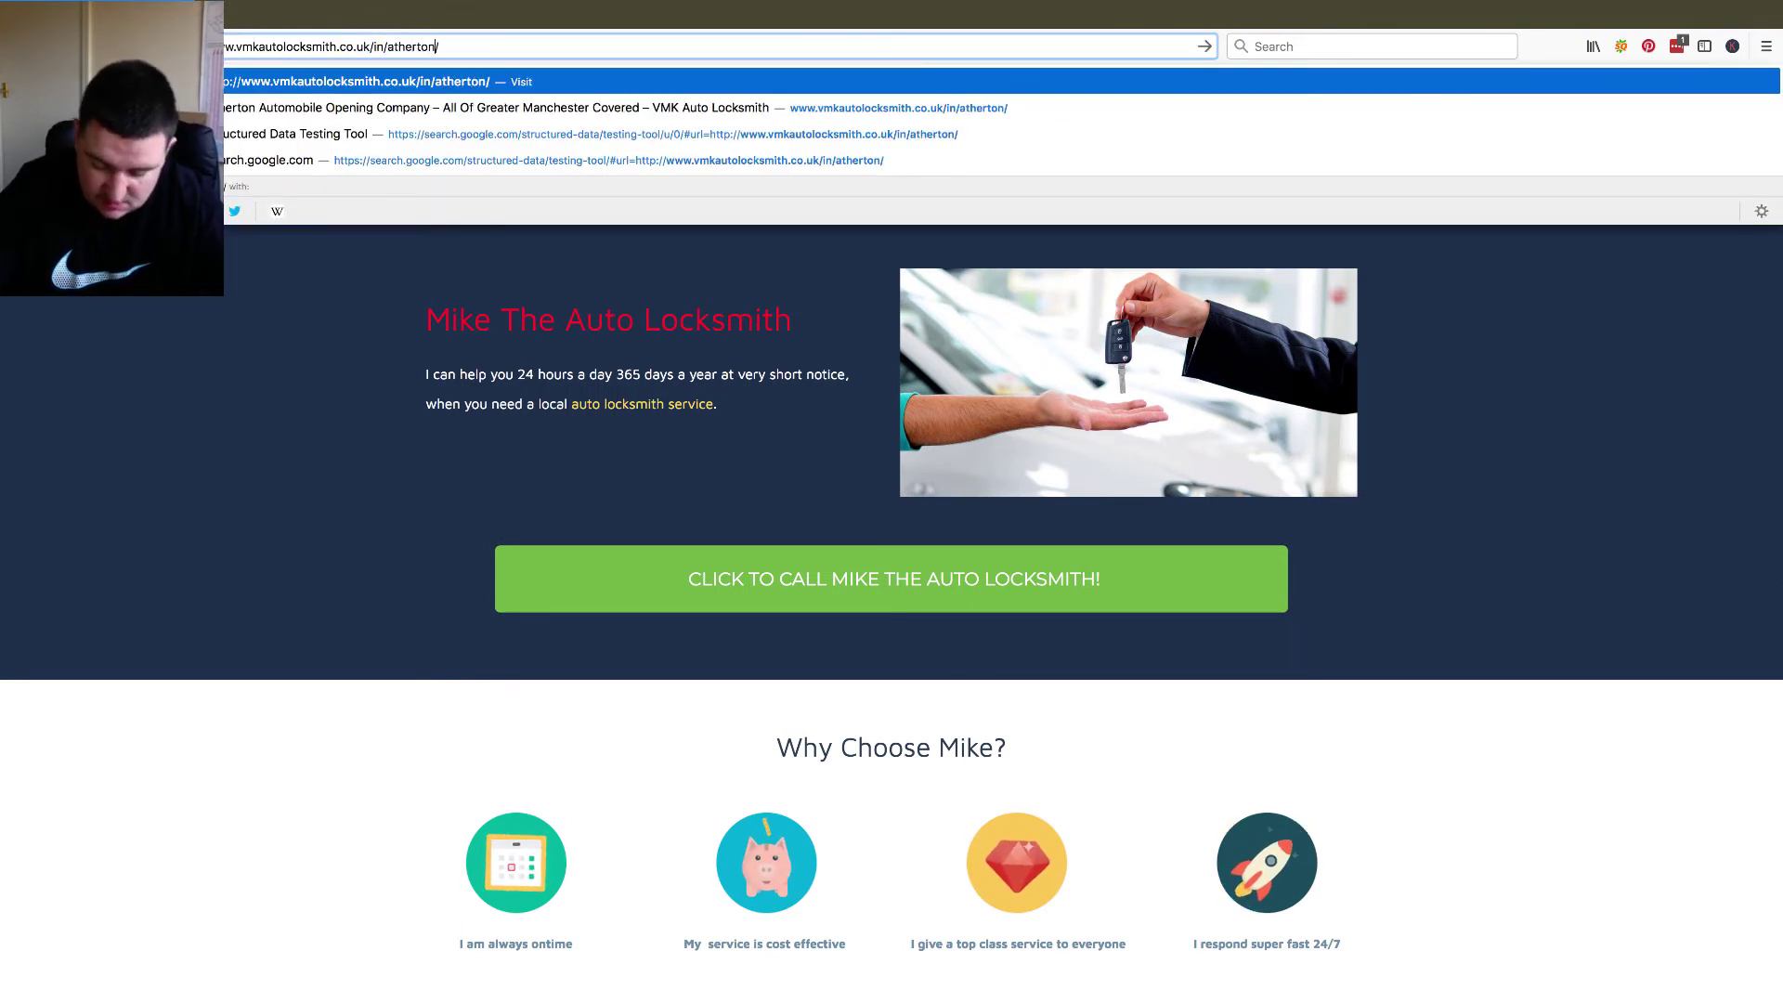
key("Return")
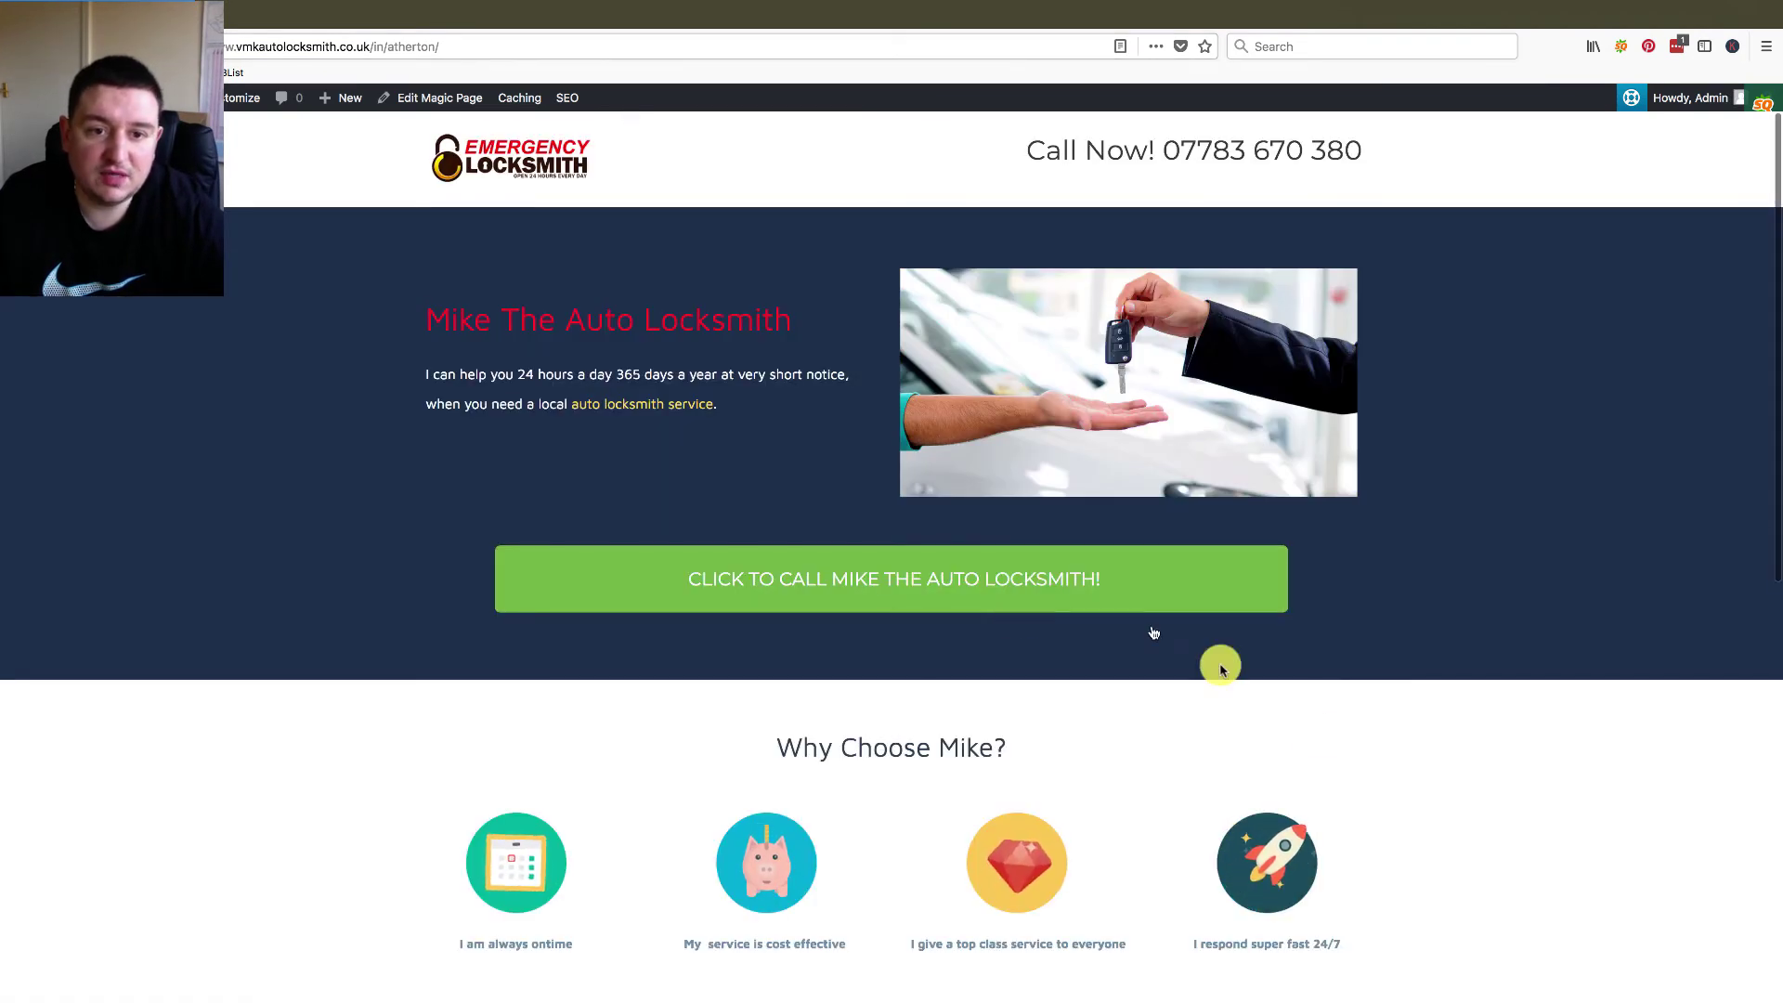
scroll(1522, 763, "down", 10)
scroll(1524, 755, "up", 10)
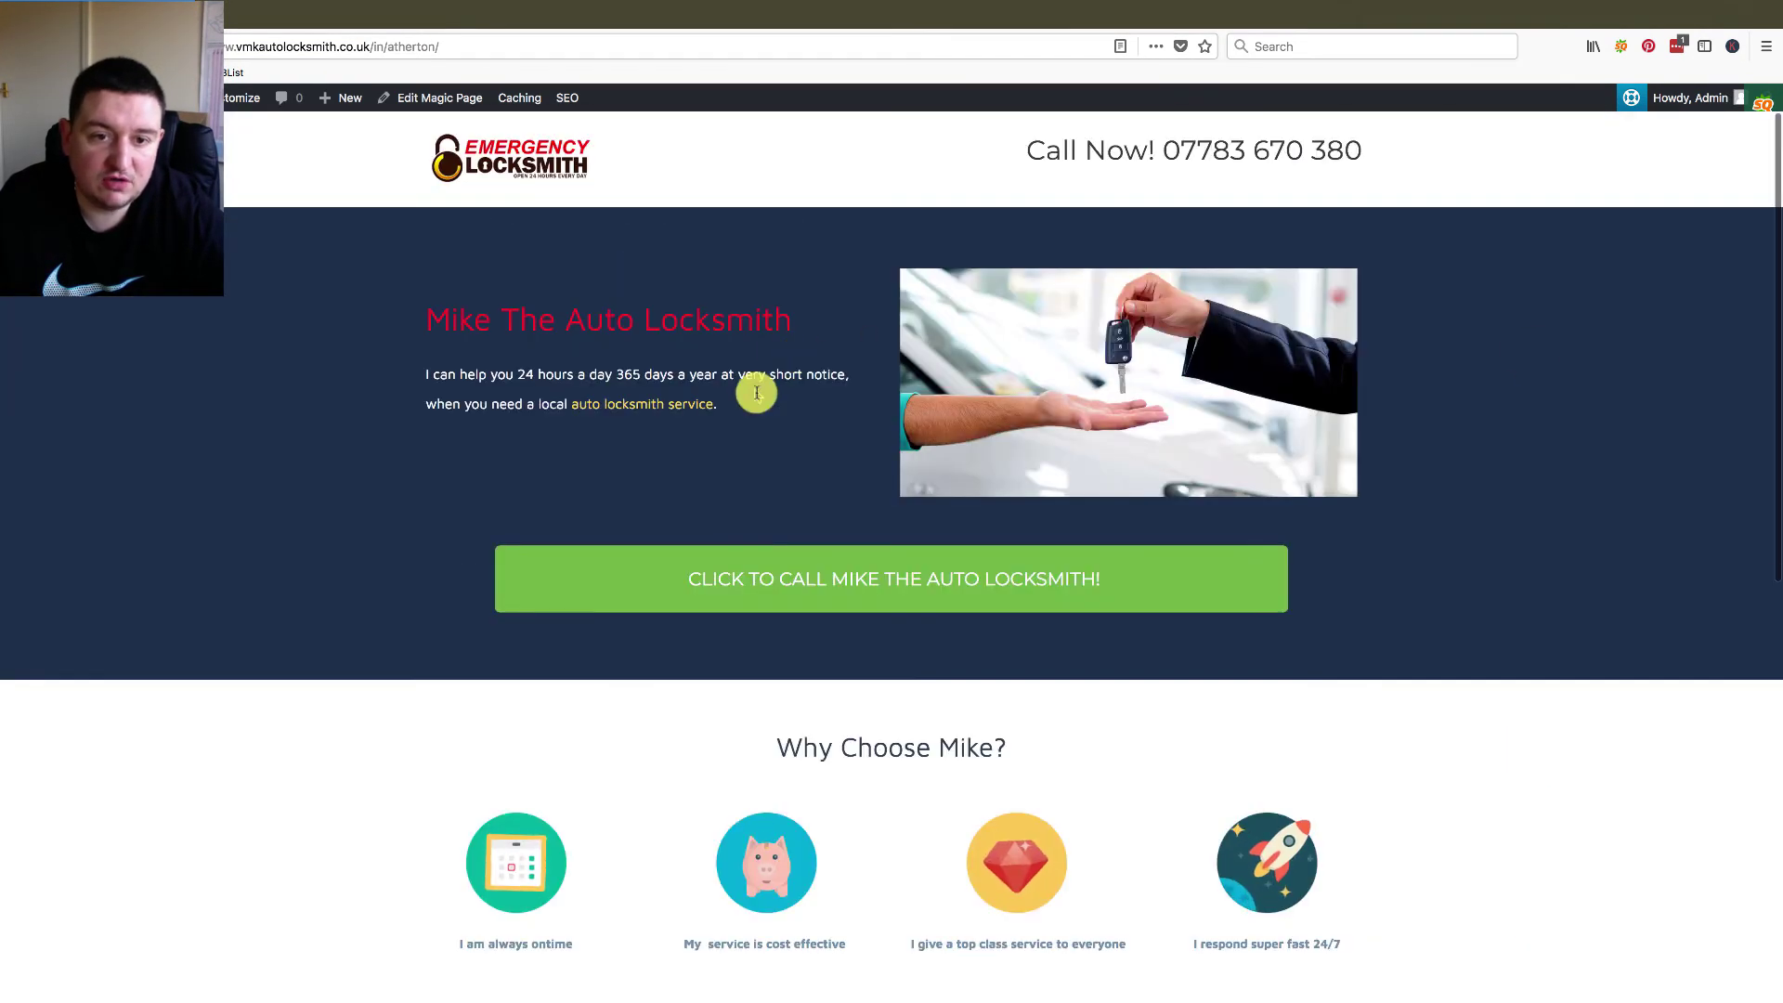
- Open the /in/bolton/ version of the magic page, look through its overlay, and highlight the location name in its address
left_click(416, 44)
type("bol")
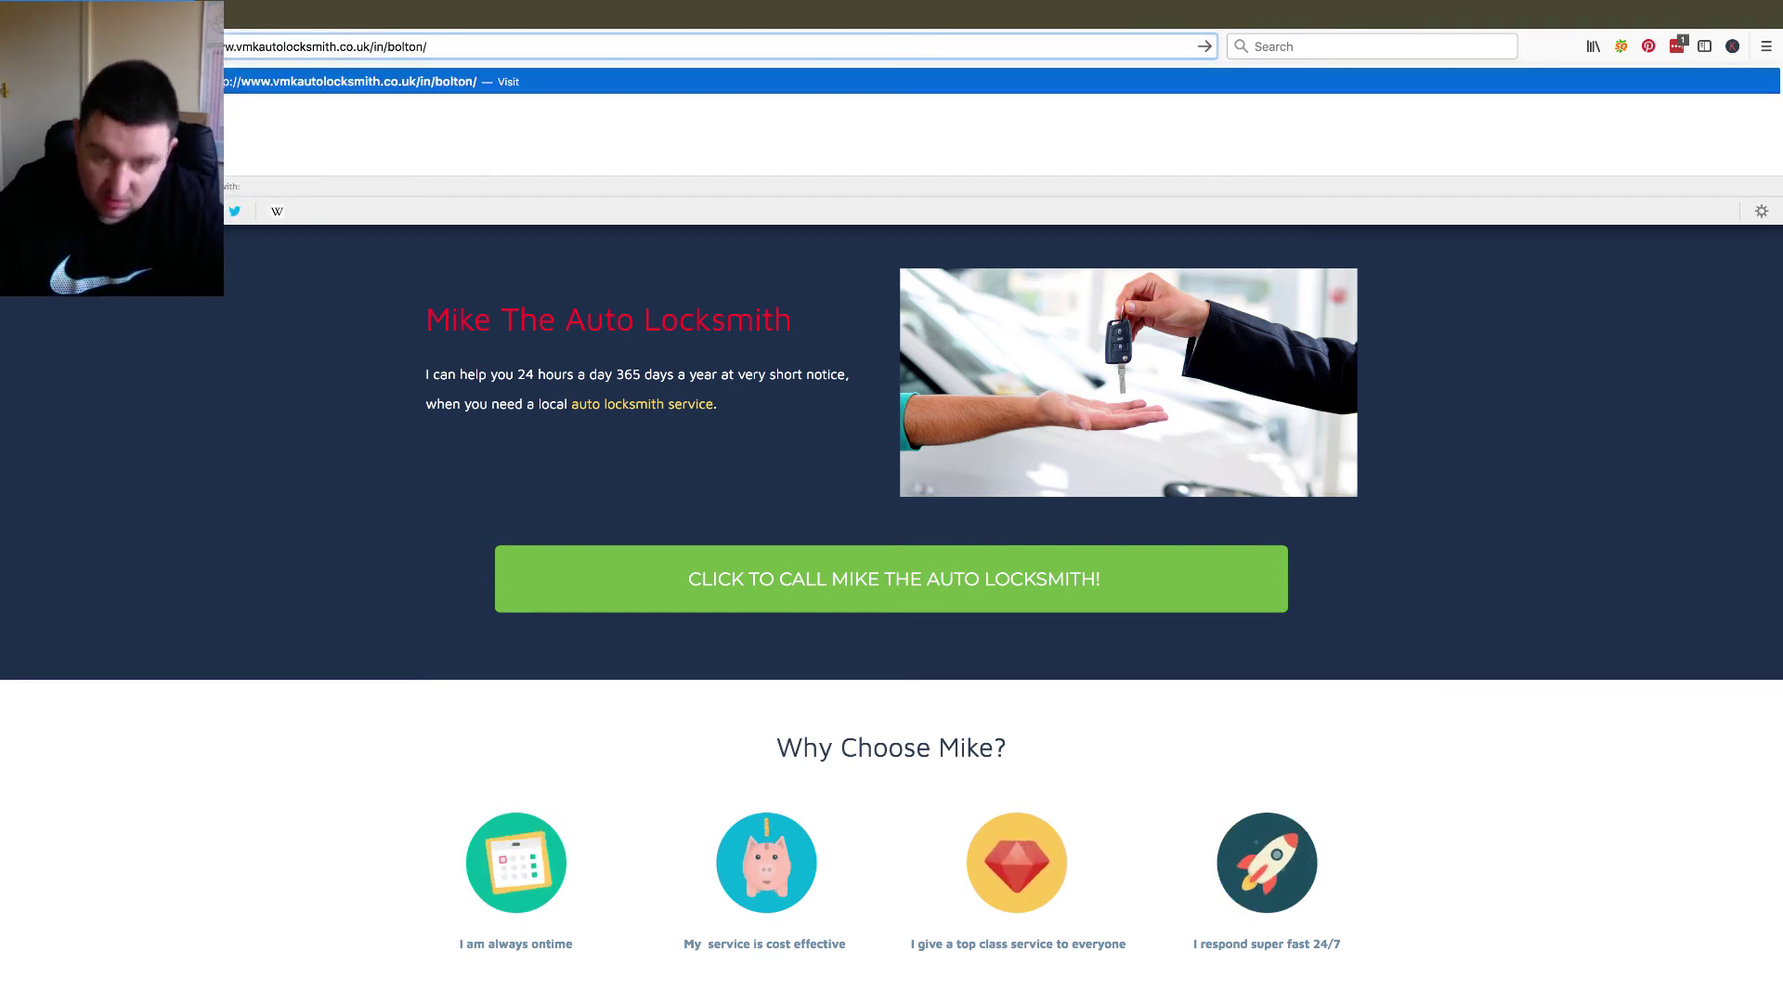
key("Return")
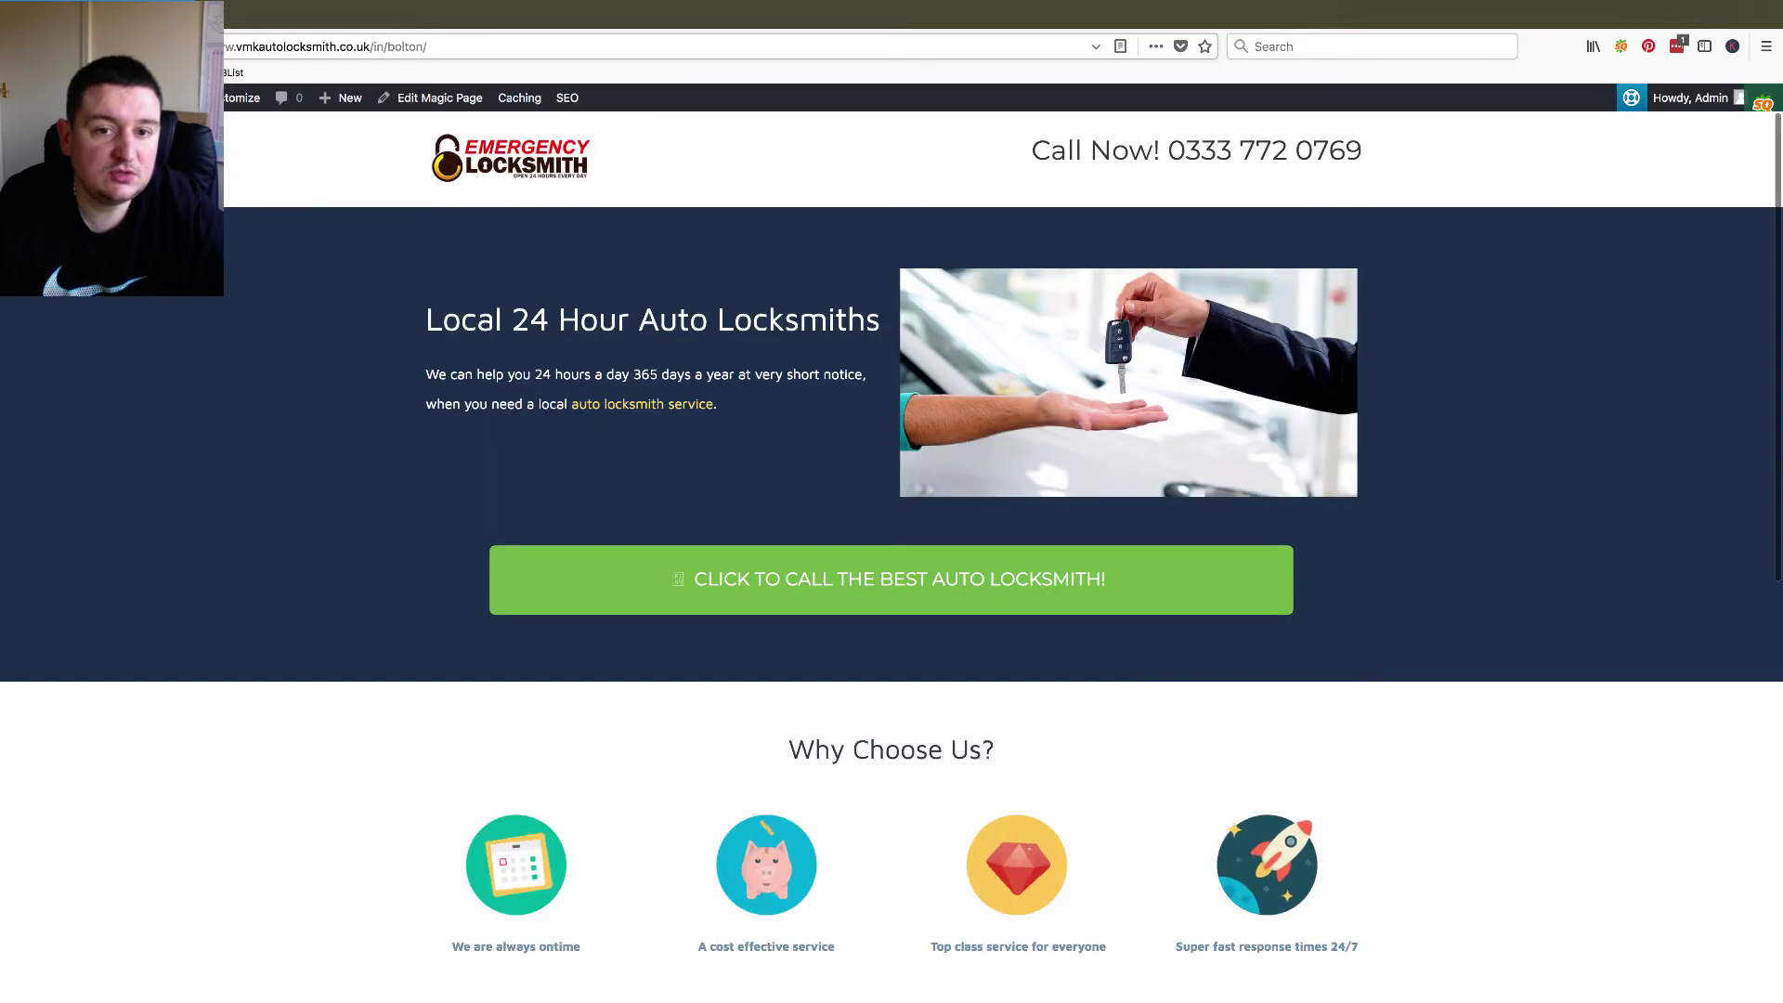
scroll(1558, 692, "down", 3)
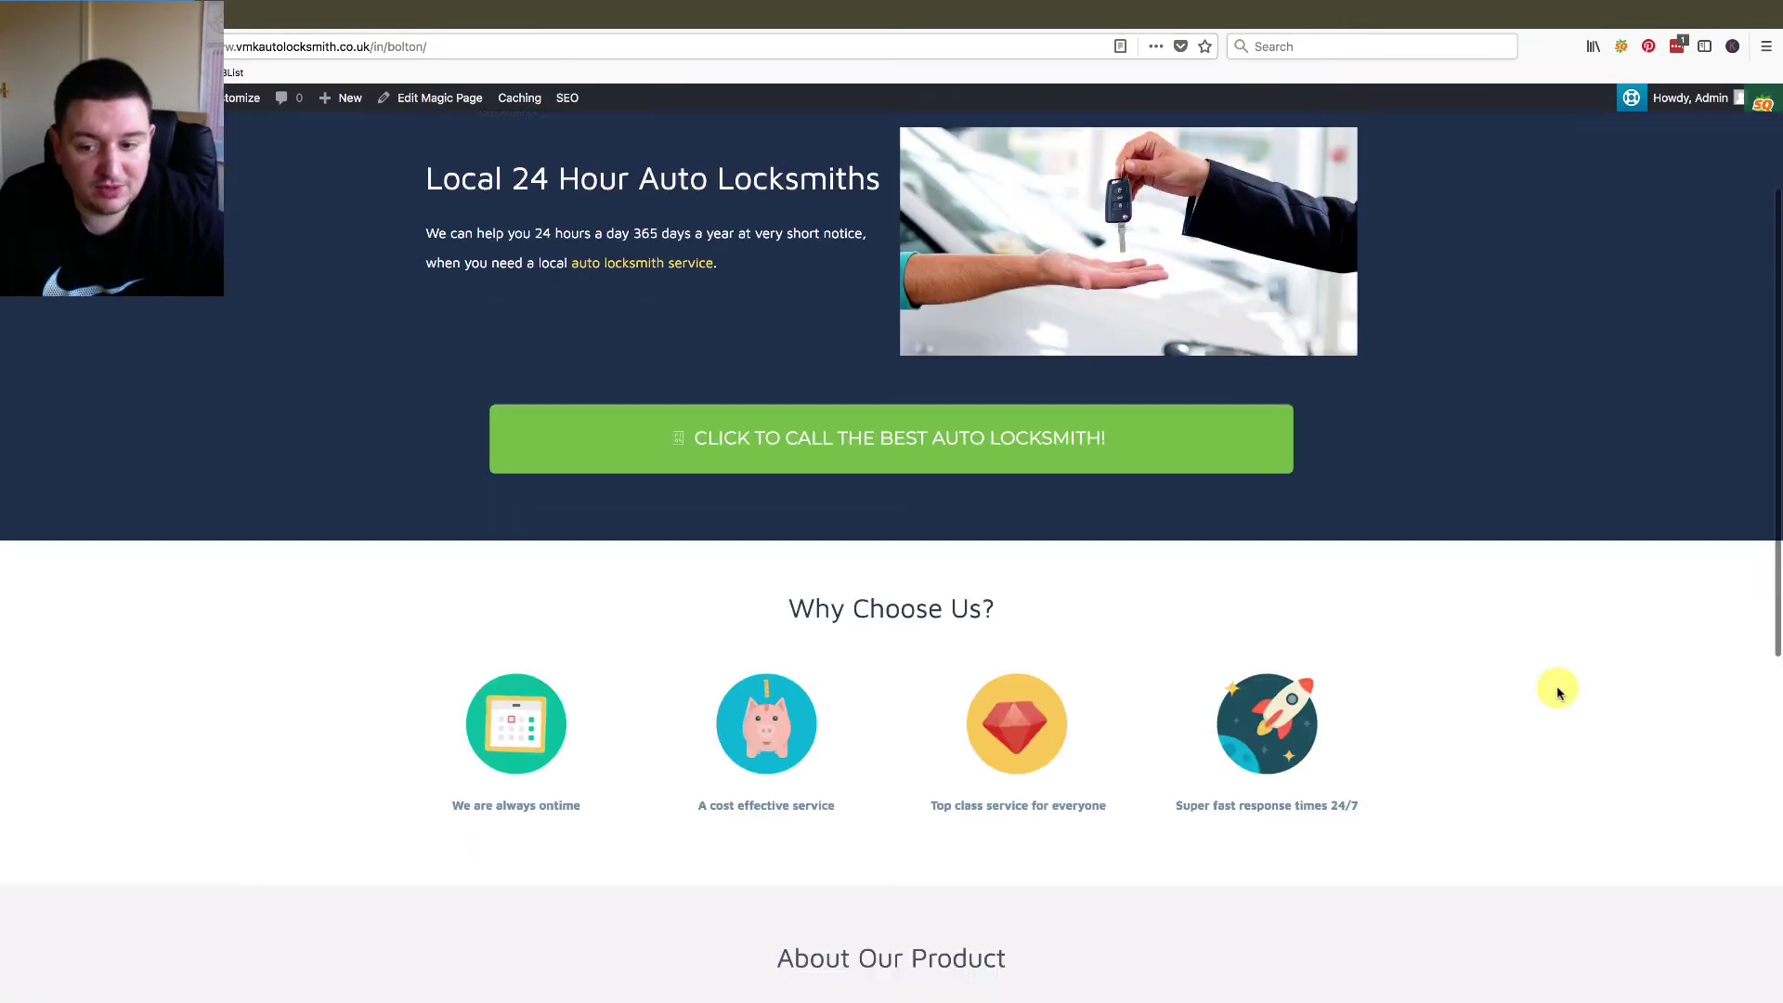
scroll(1557, 692, "down", 7)
scroll(1557, 692, "up", 9)
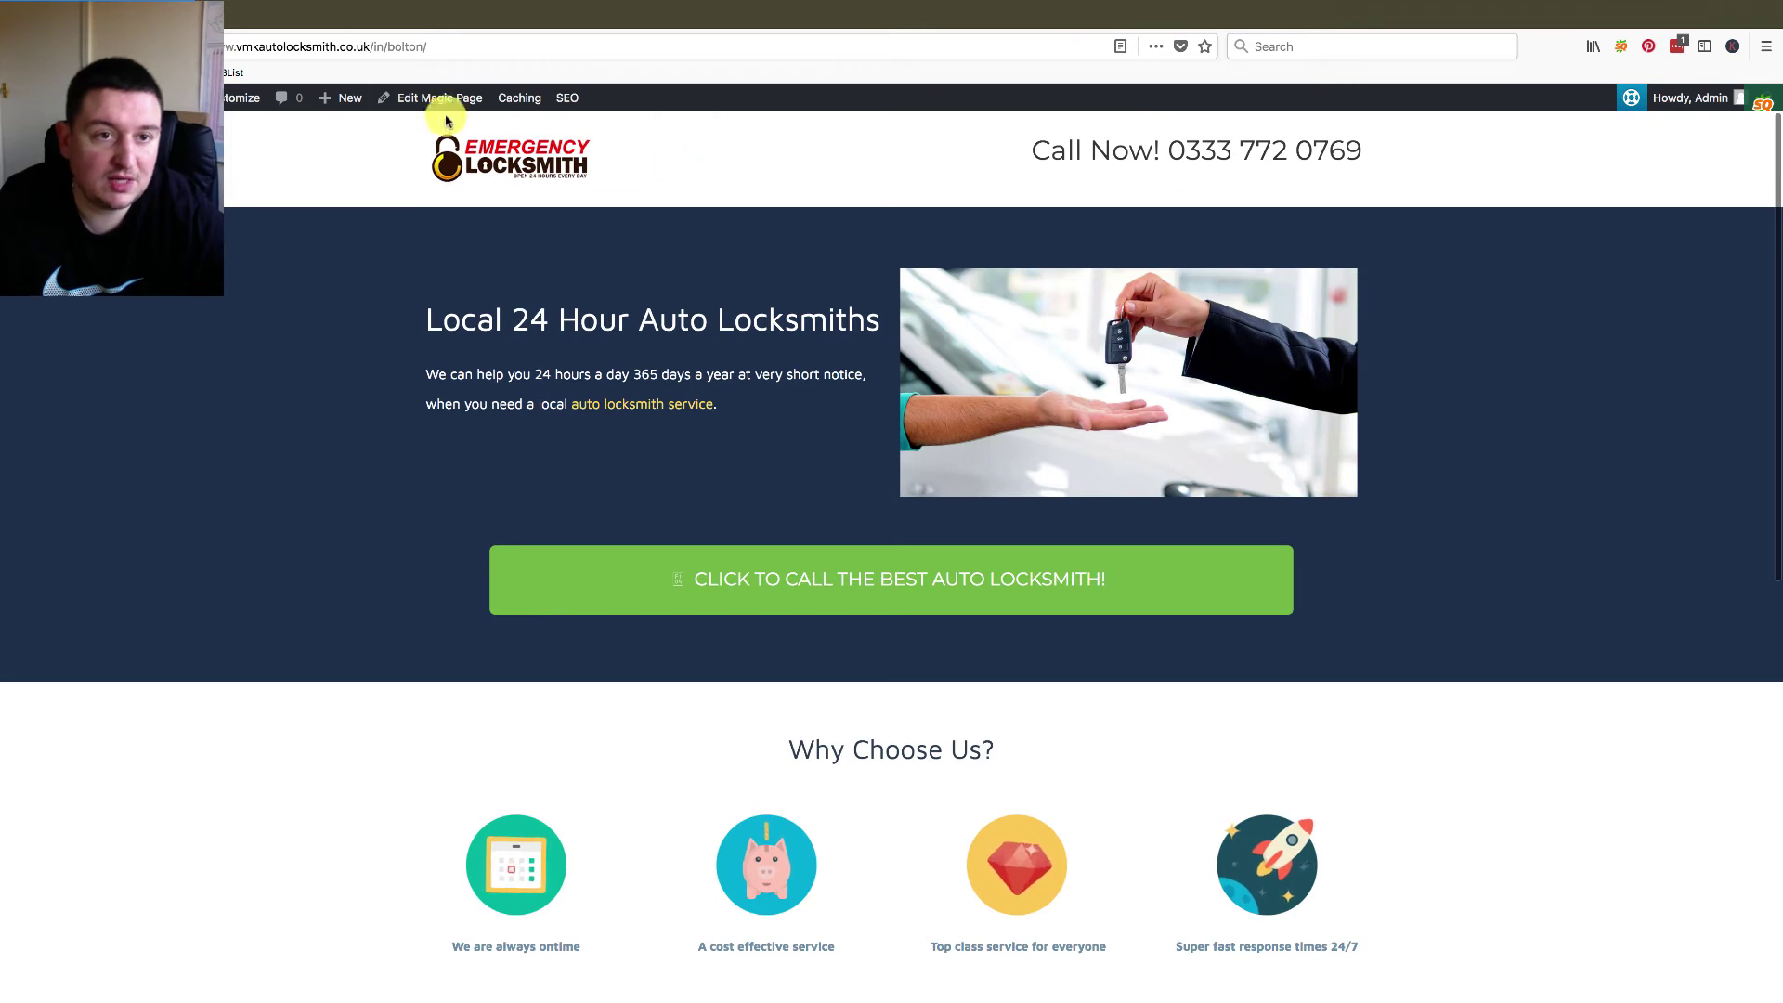
left_click(392, 44)
left_click(396, 46)
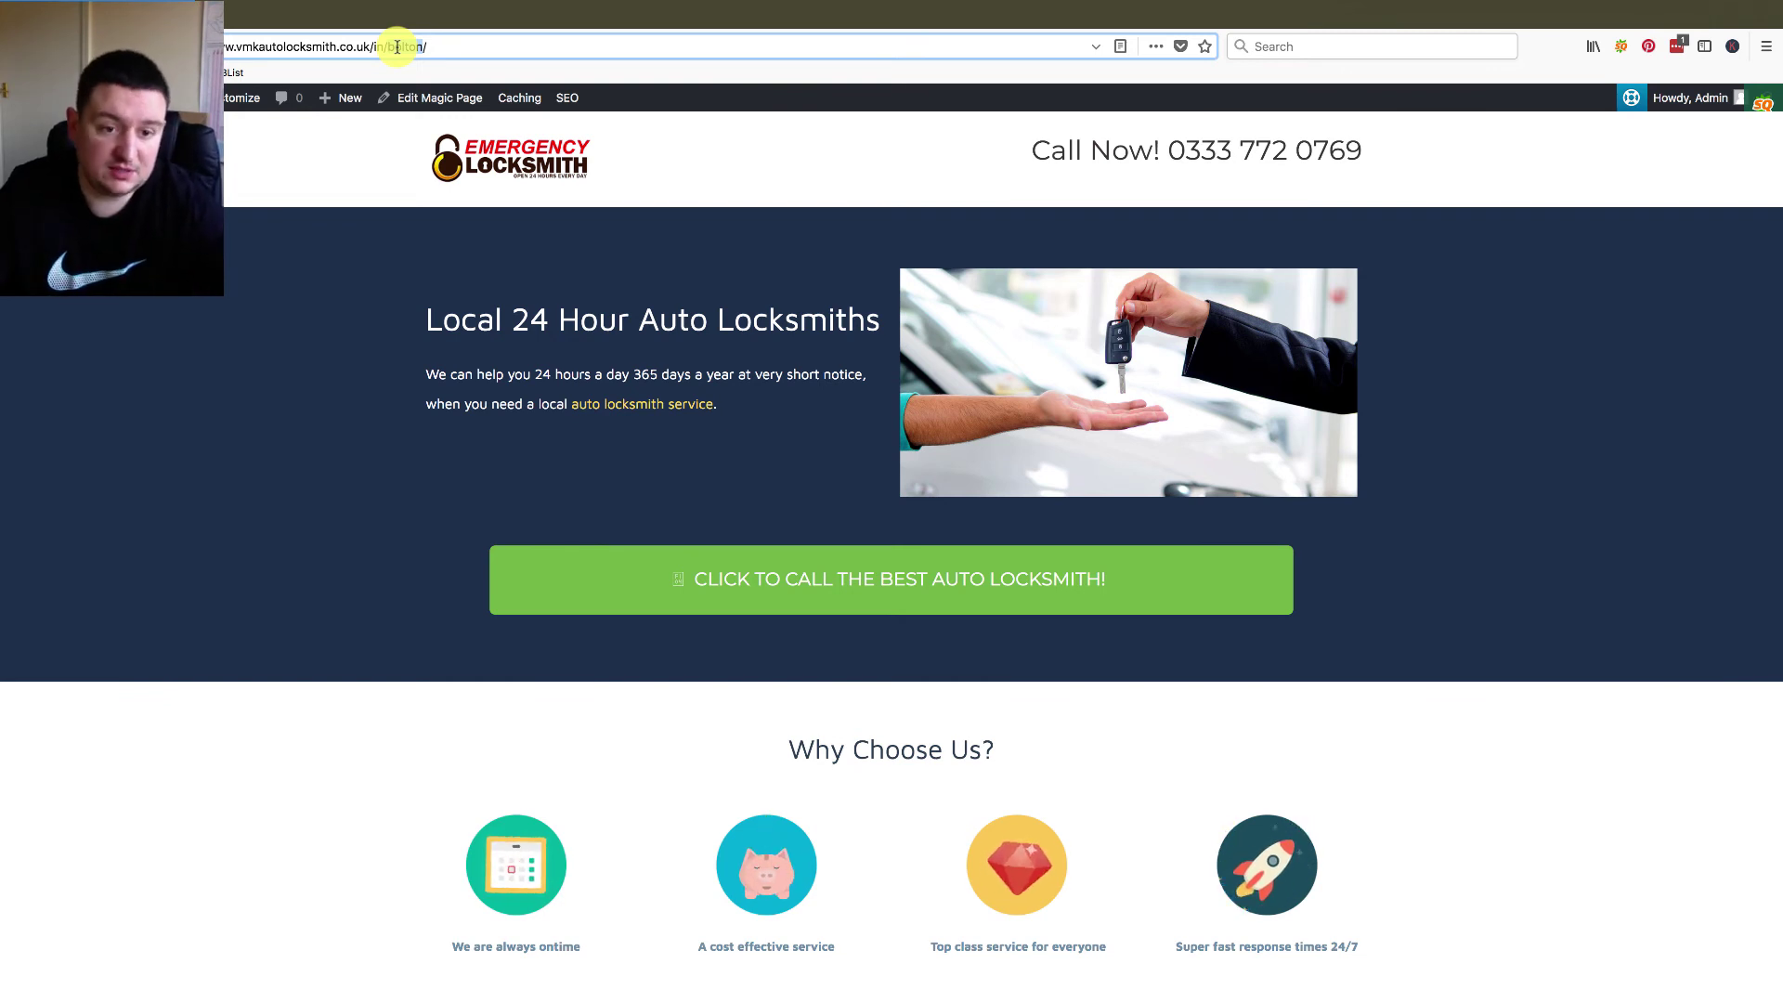
double_click(397, 47)
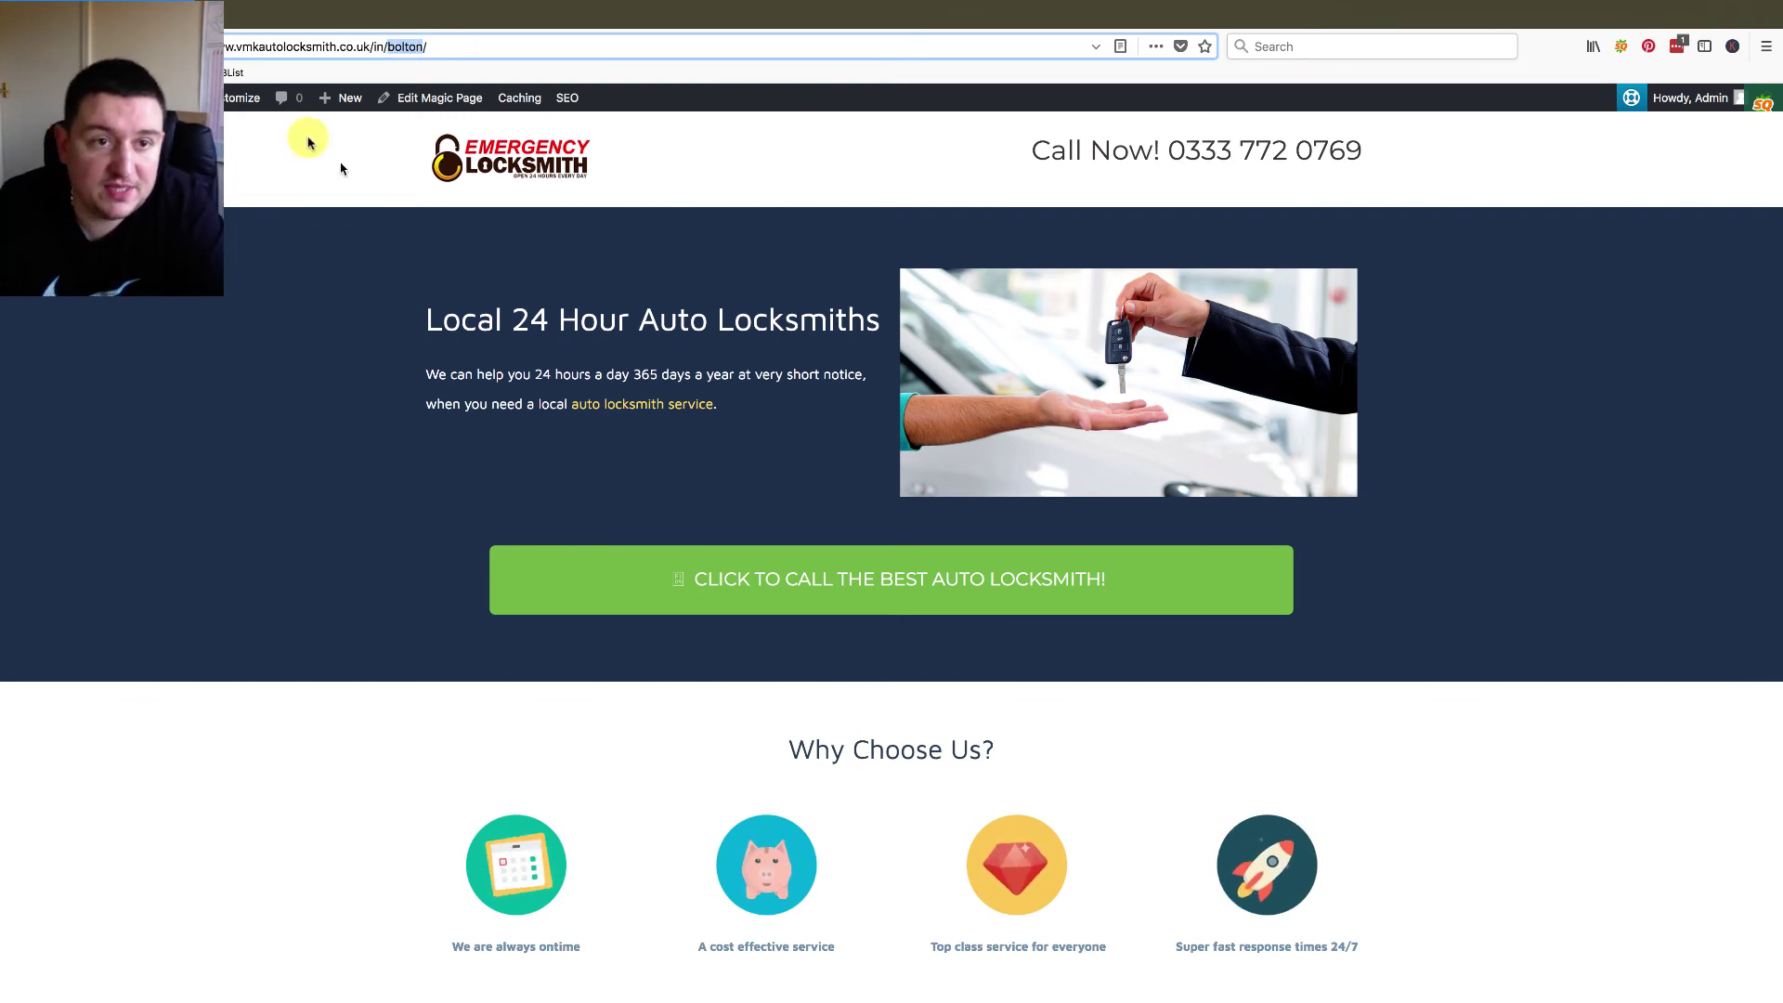
- Return to the WordPress dashboard and open the Lost Automotive Key Company Manchester magic page for editing
left_click(107, 98)
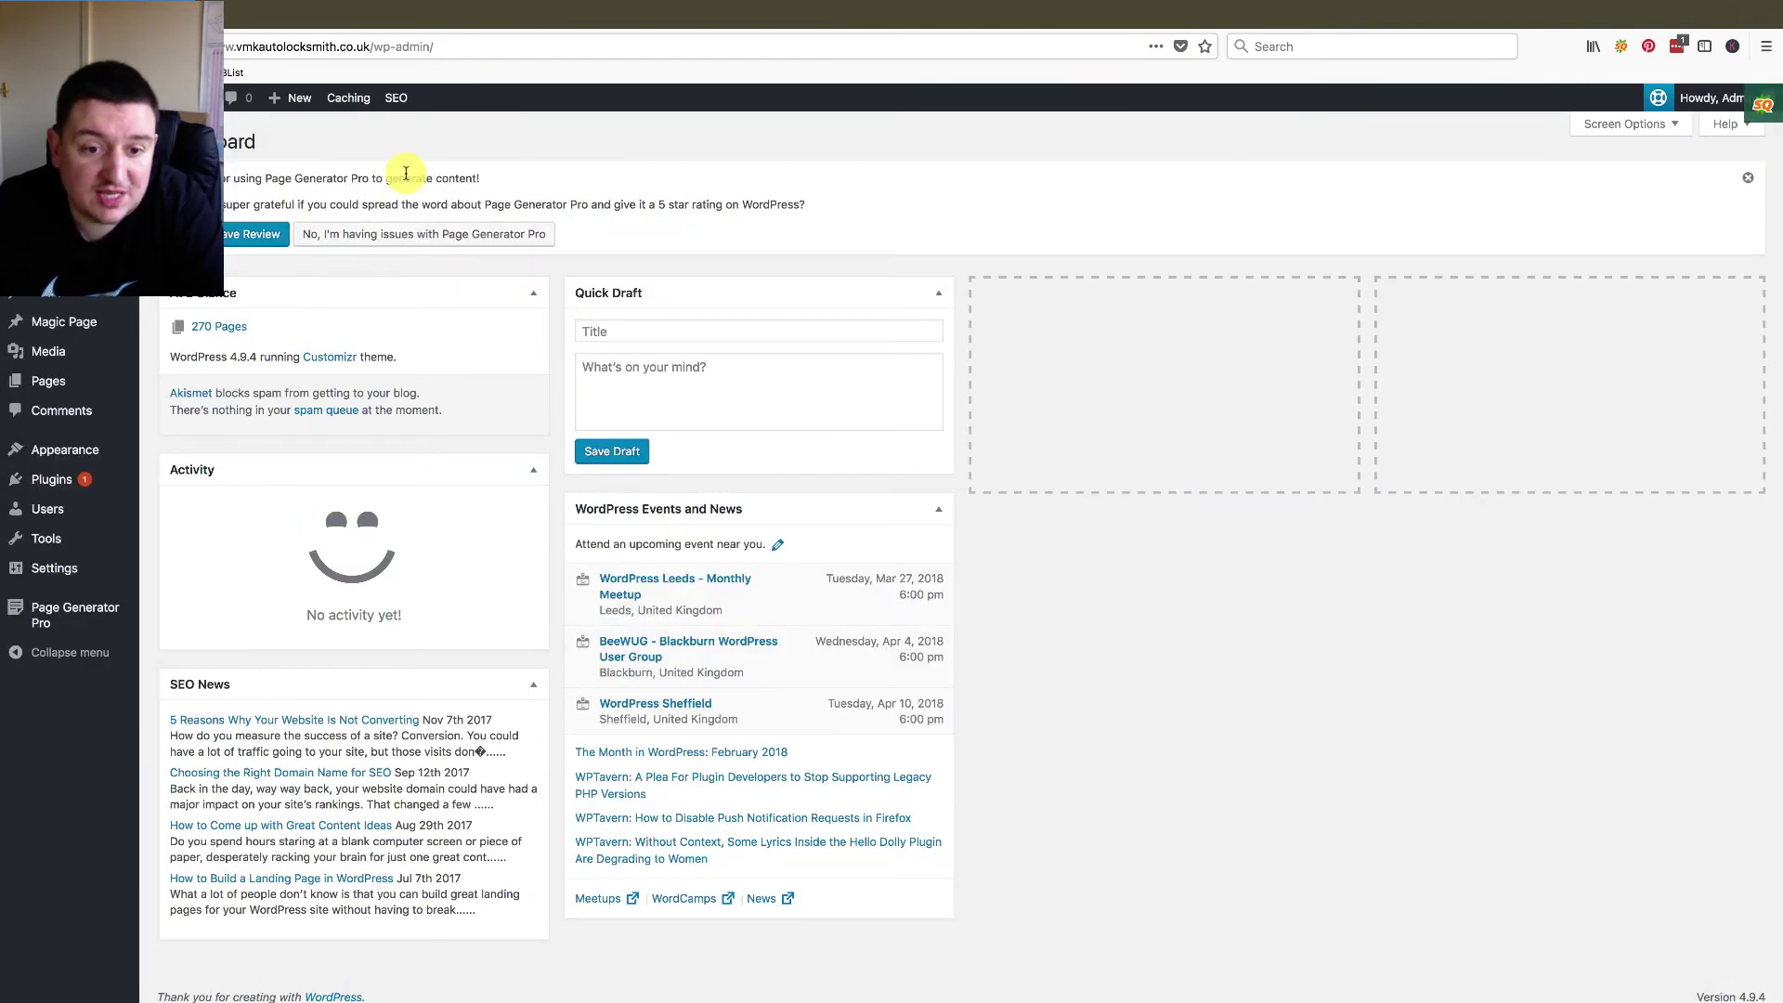
mouse_move(81, 326)
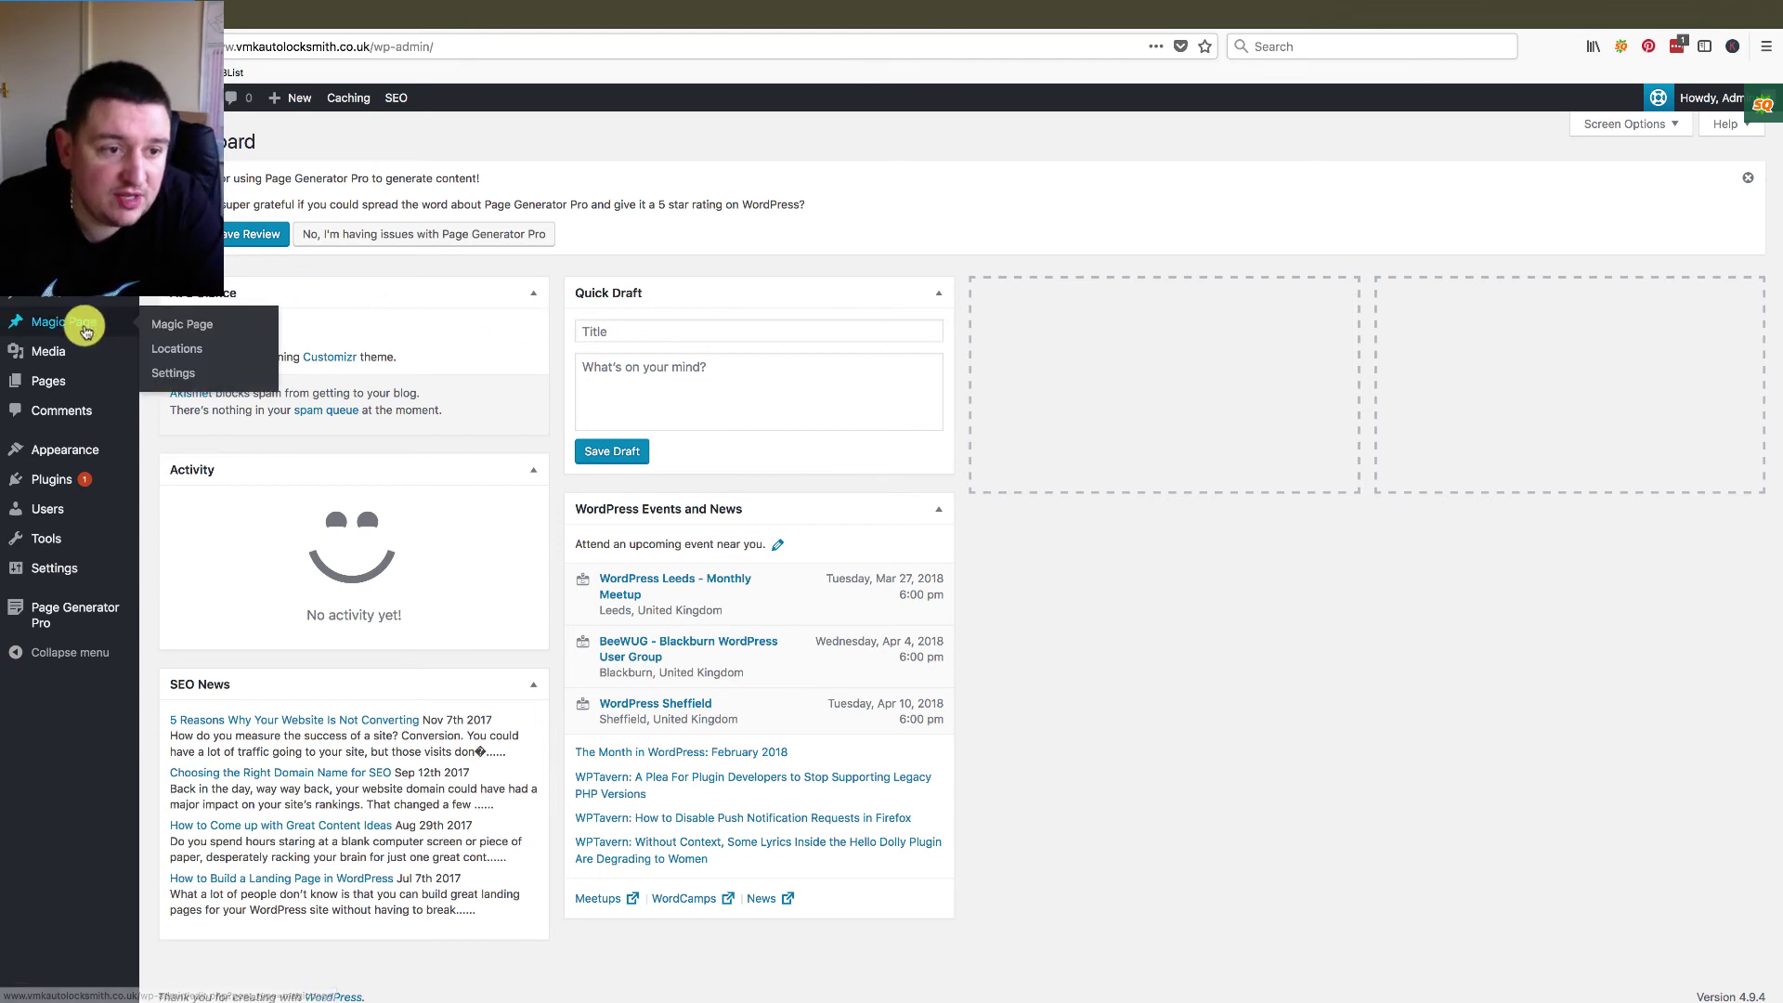
left_click(208, 329)
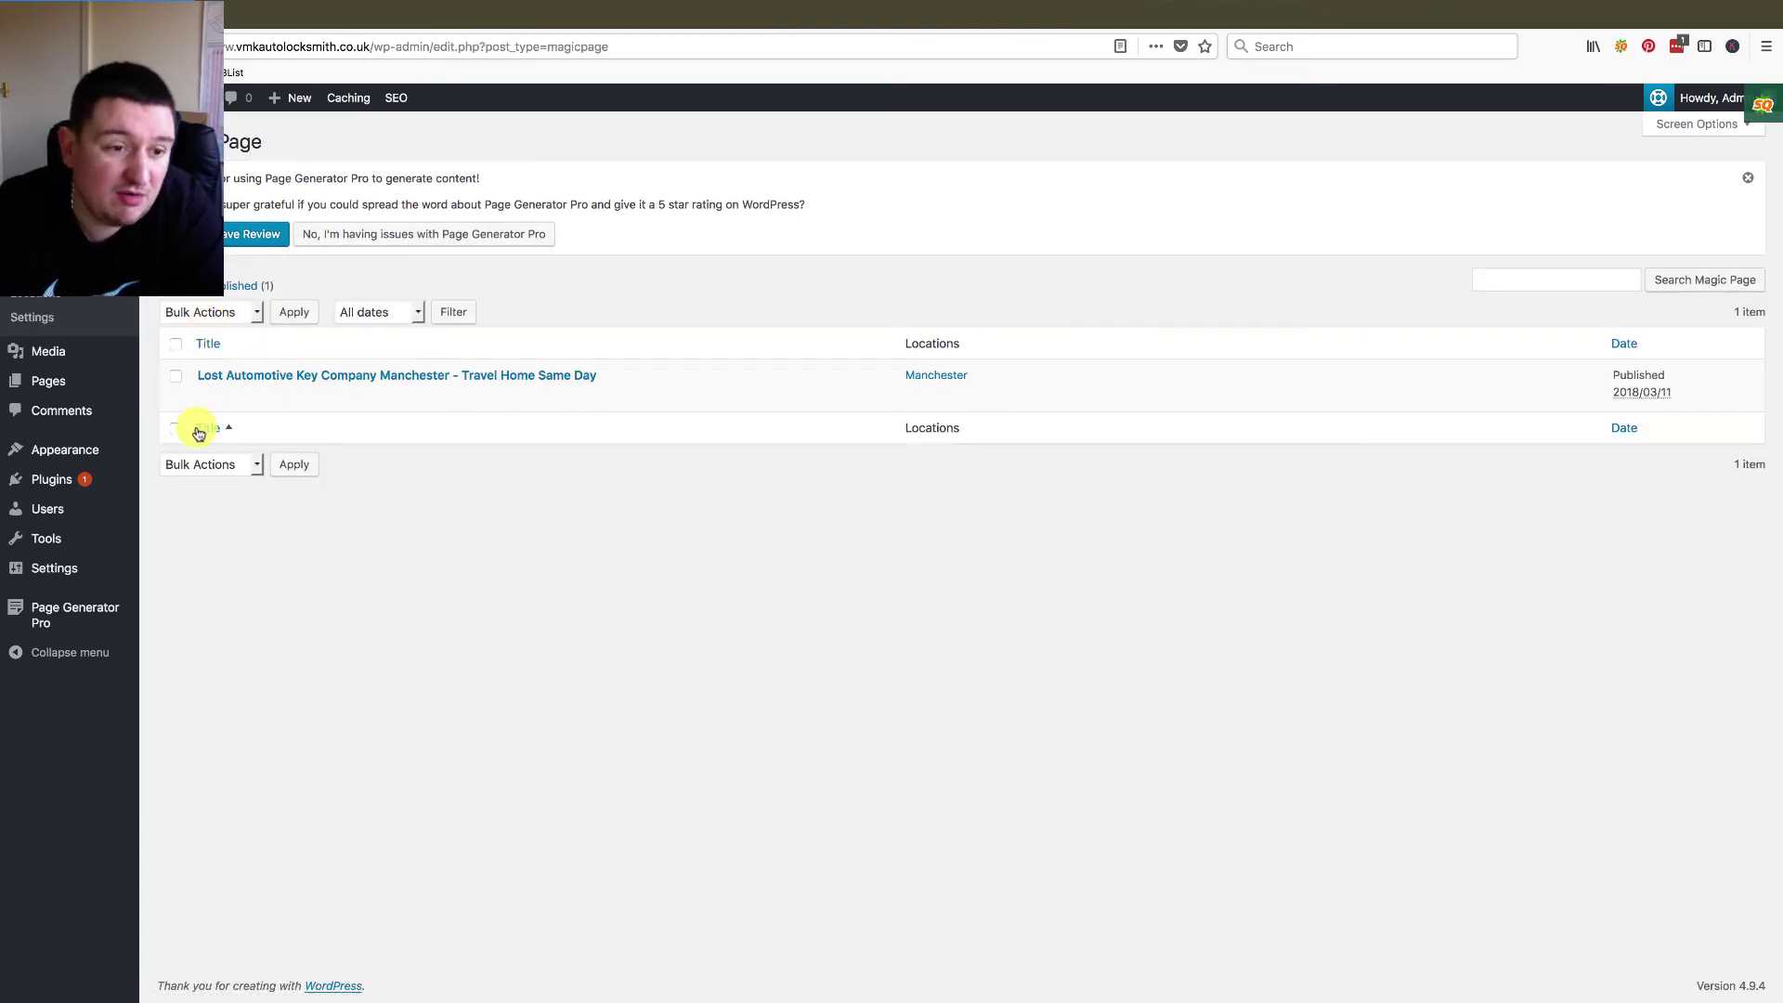
left_click(213, 400)
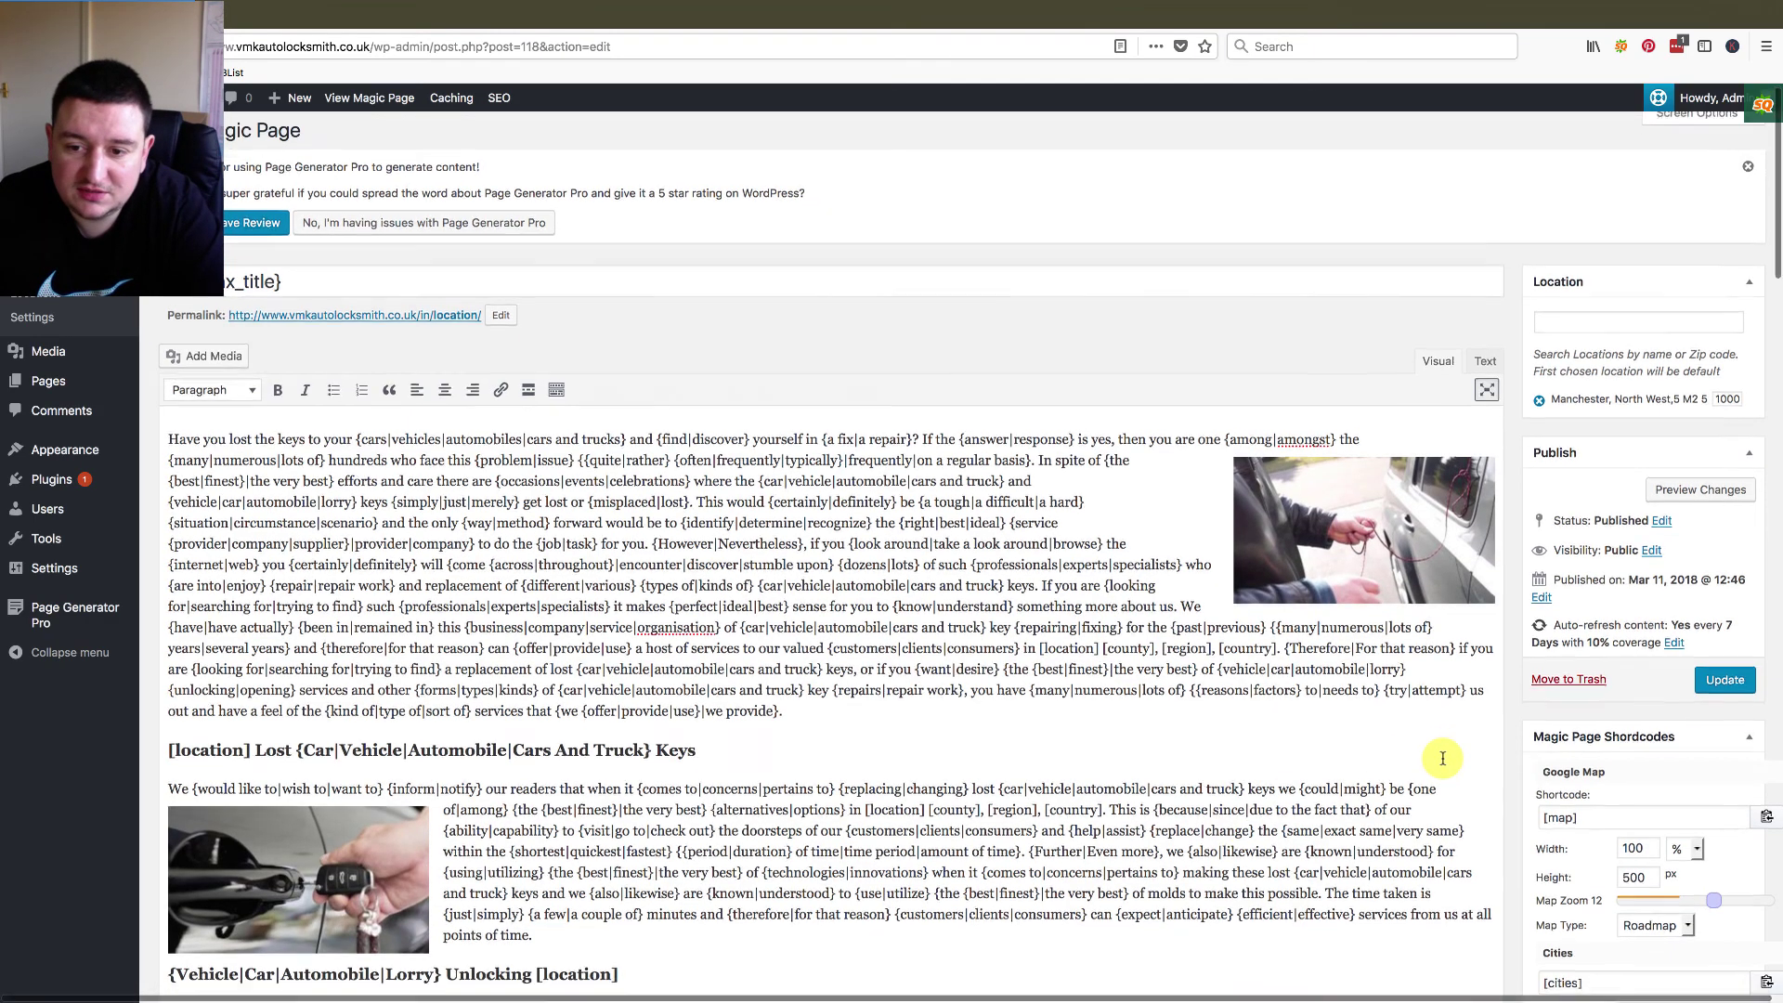
- Review the magic page's title, spintax content, head code, xFields and location sets without editing them
scroll(1442, 760, "down", 20)
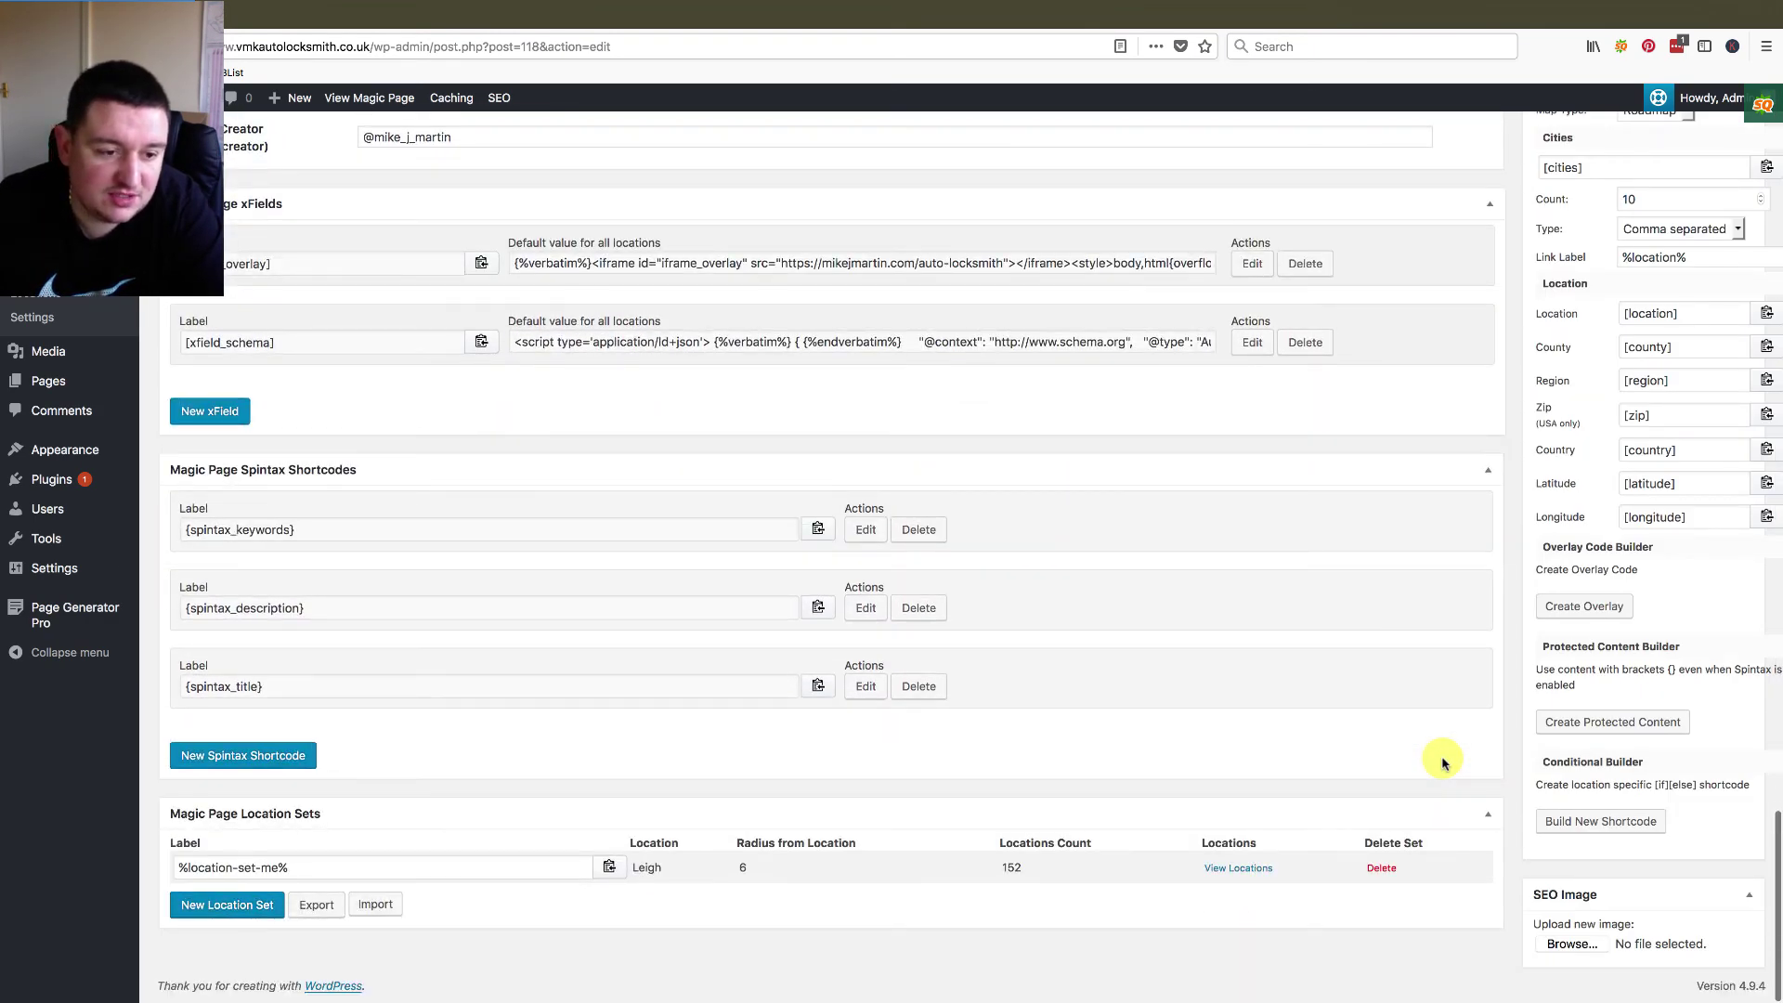
scroll(1442, 759, "up", 20)
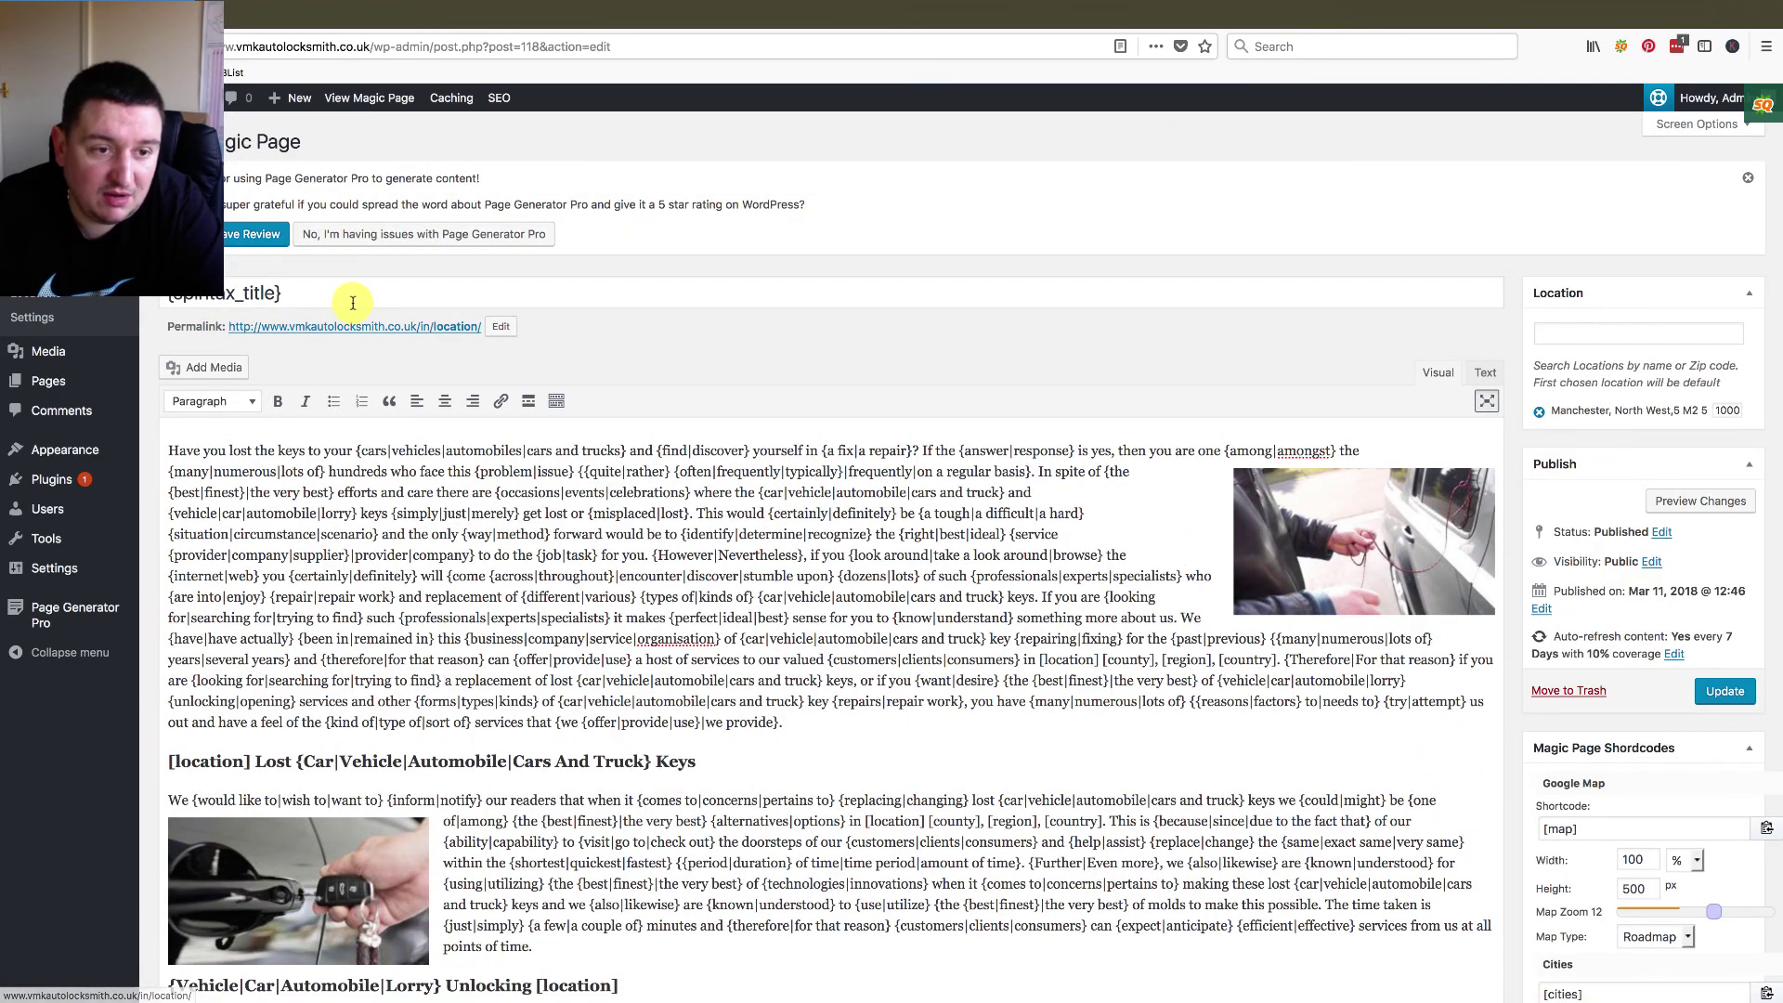
left_click(353, 303)
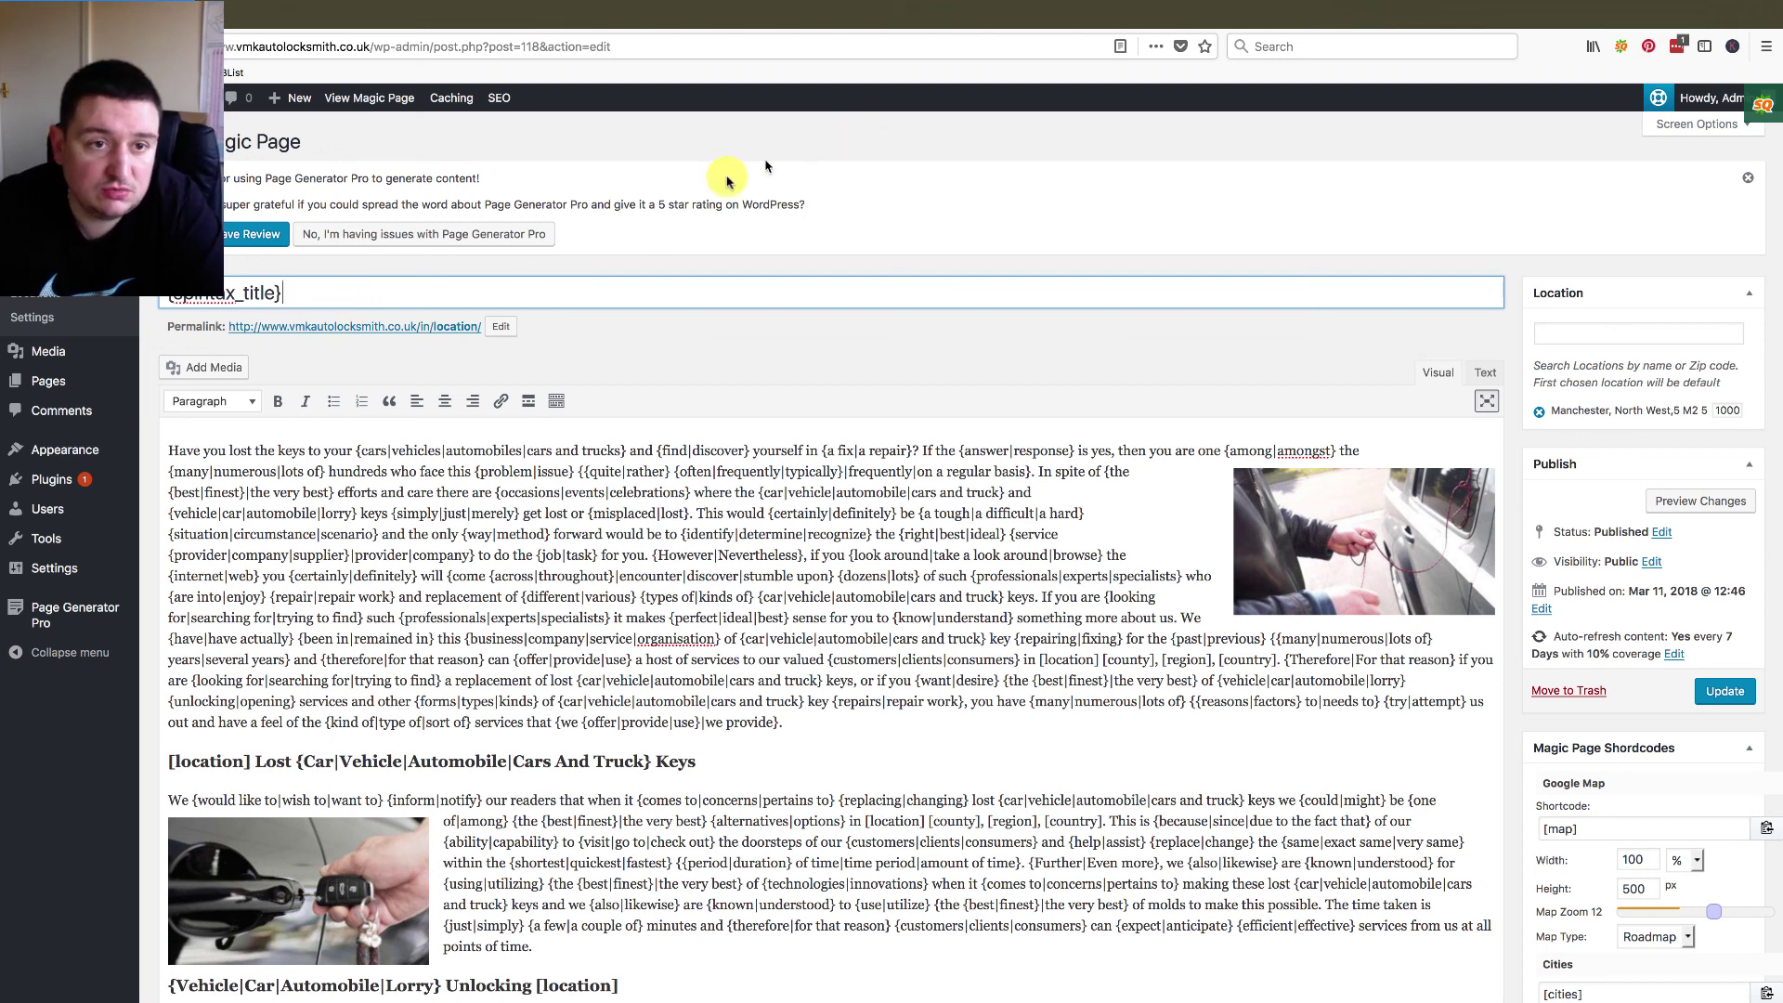
scroll(1146, 696, "down", 10)
scroll(1146, 696, "down", 15)
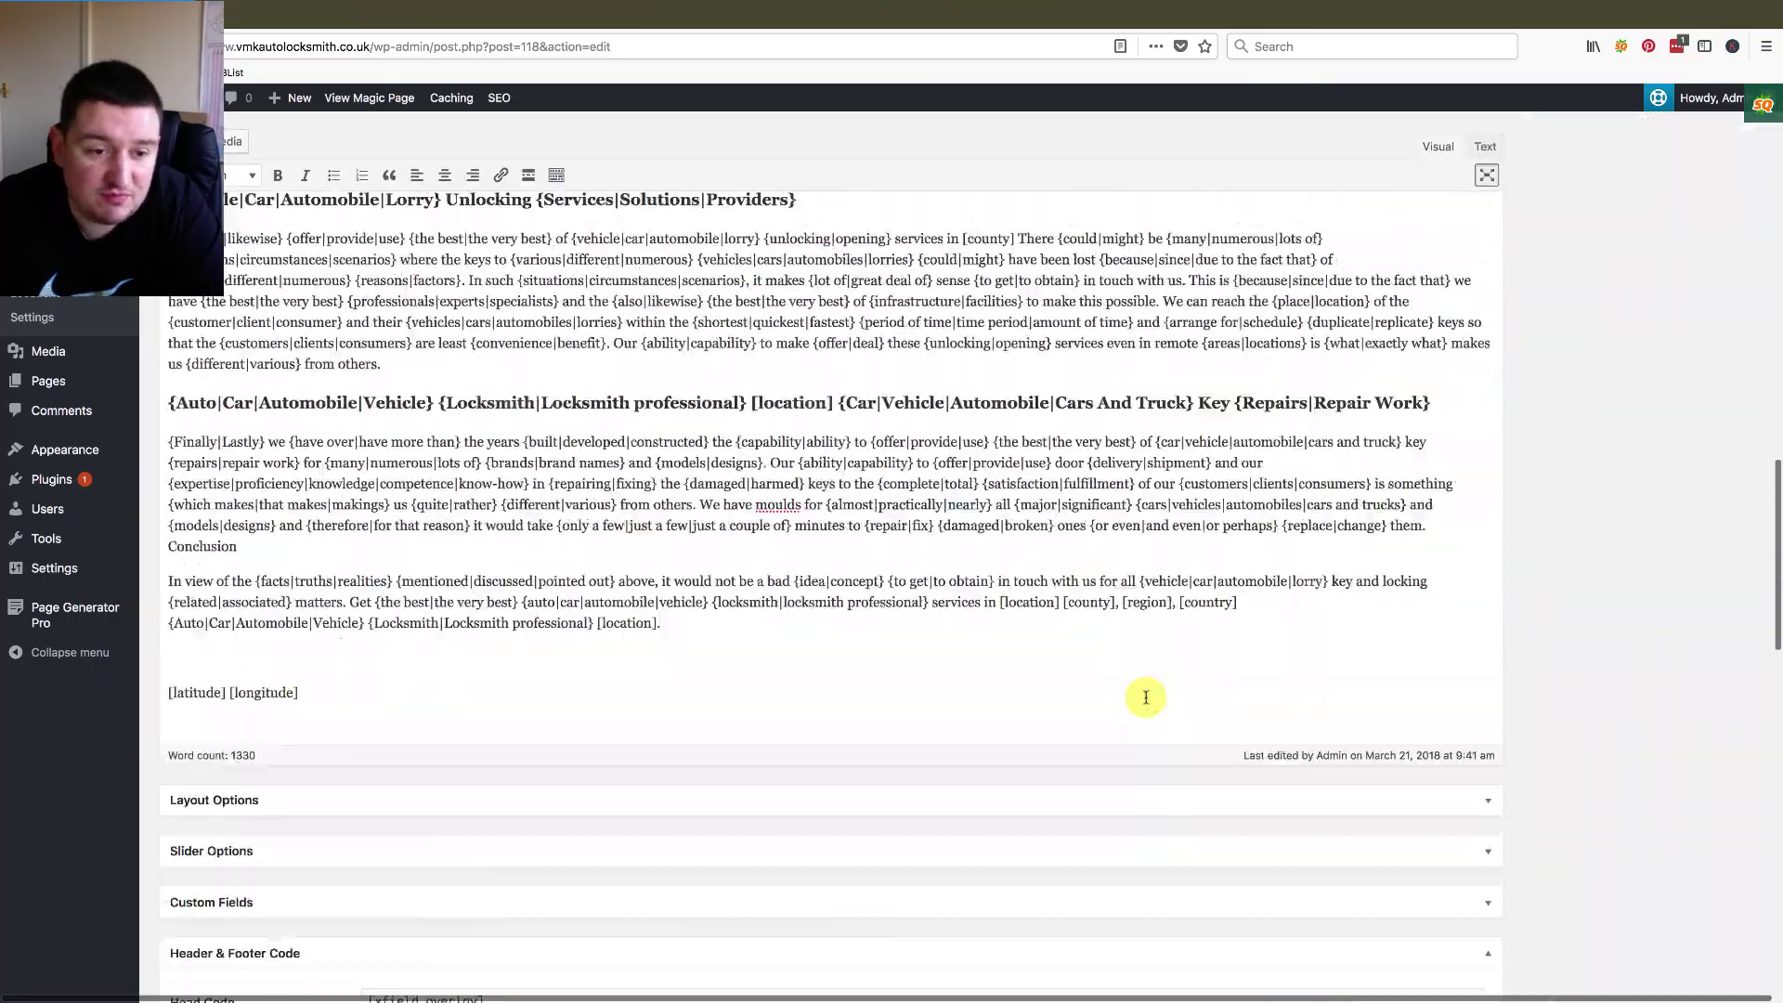
scroll(517, 585, "up", 2)
scroll(521, 587, "up", 10)
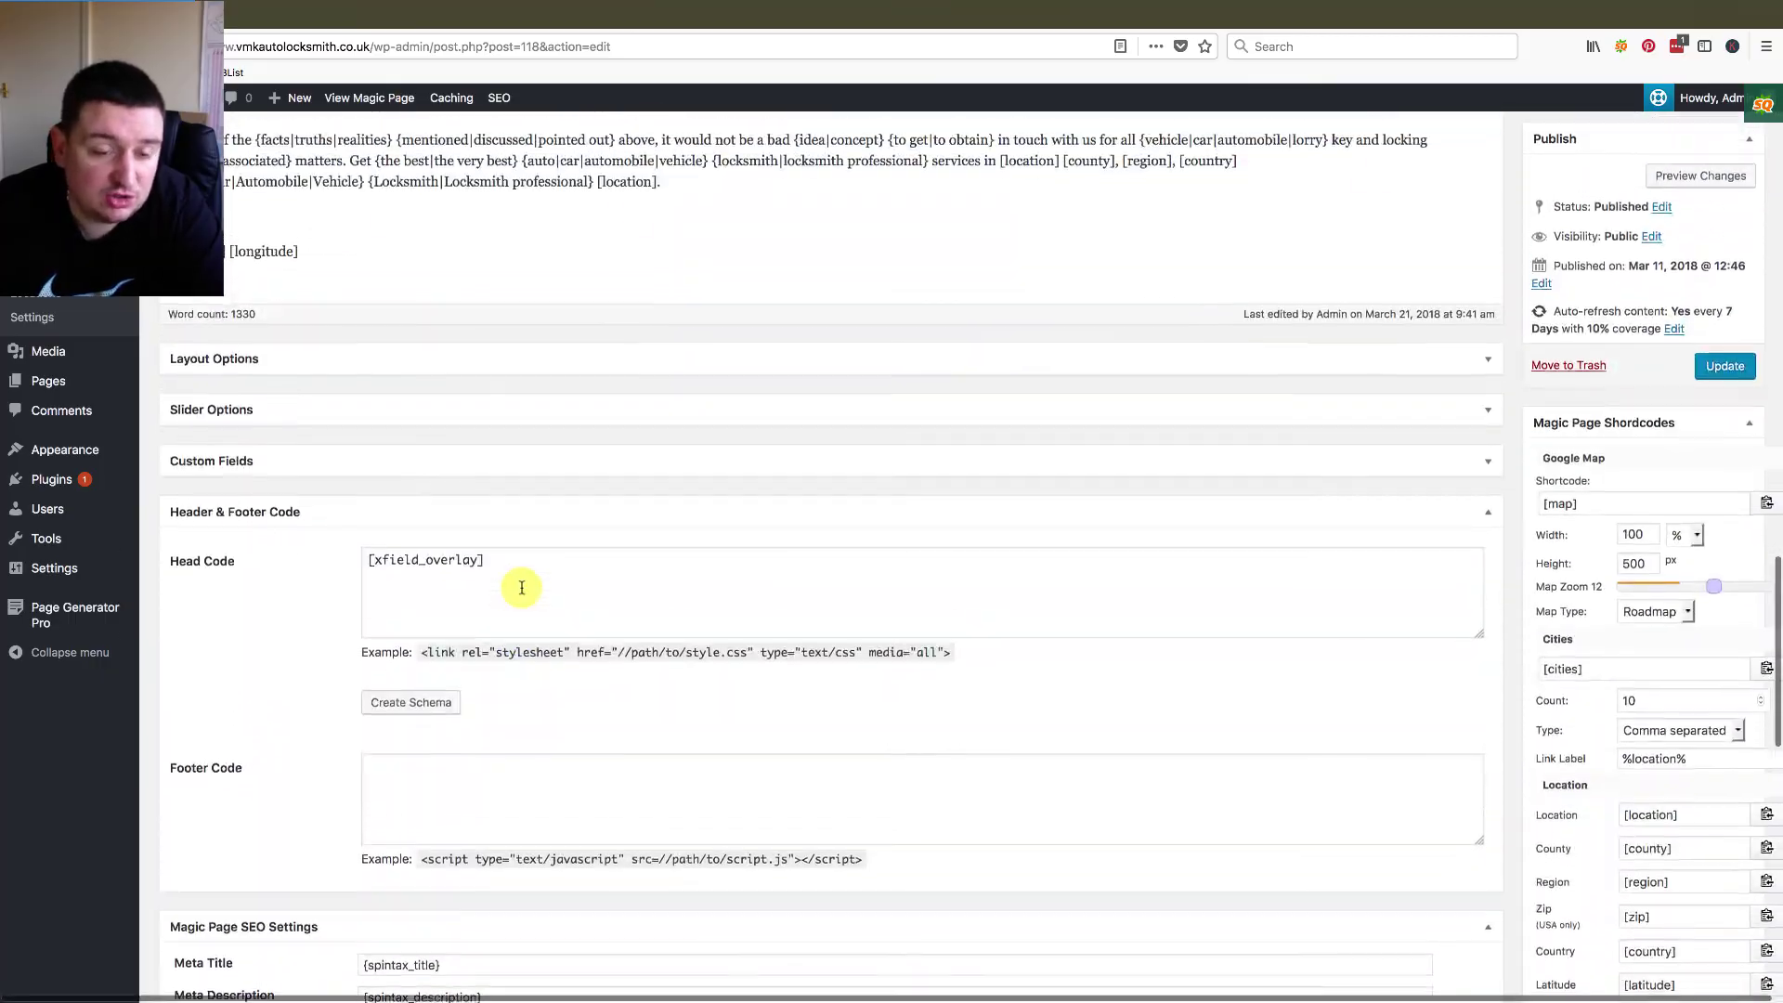
scroll(676, 608, "up", 1)
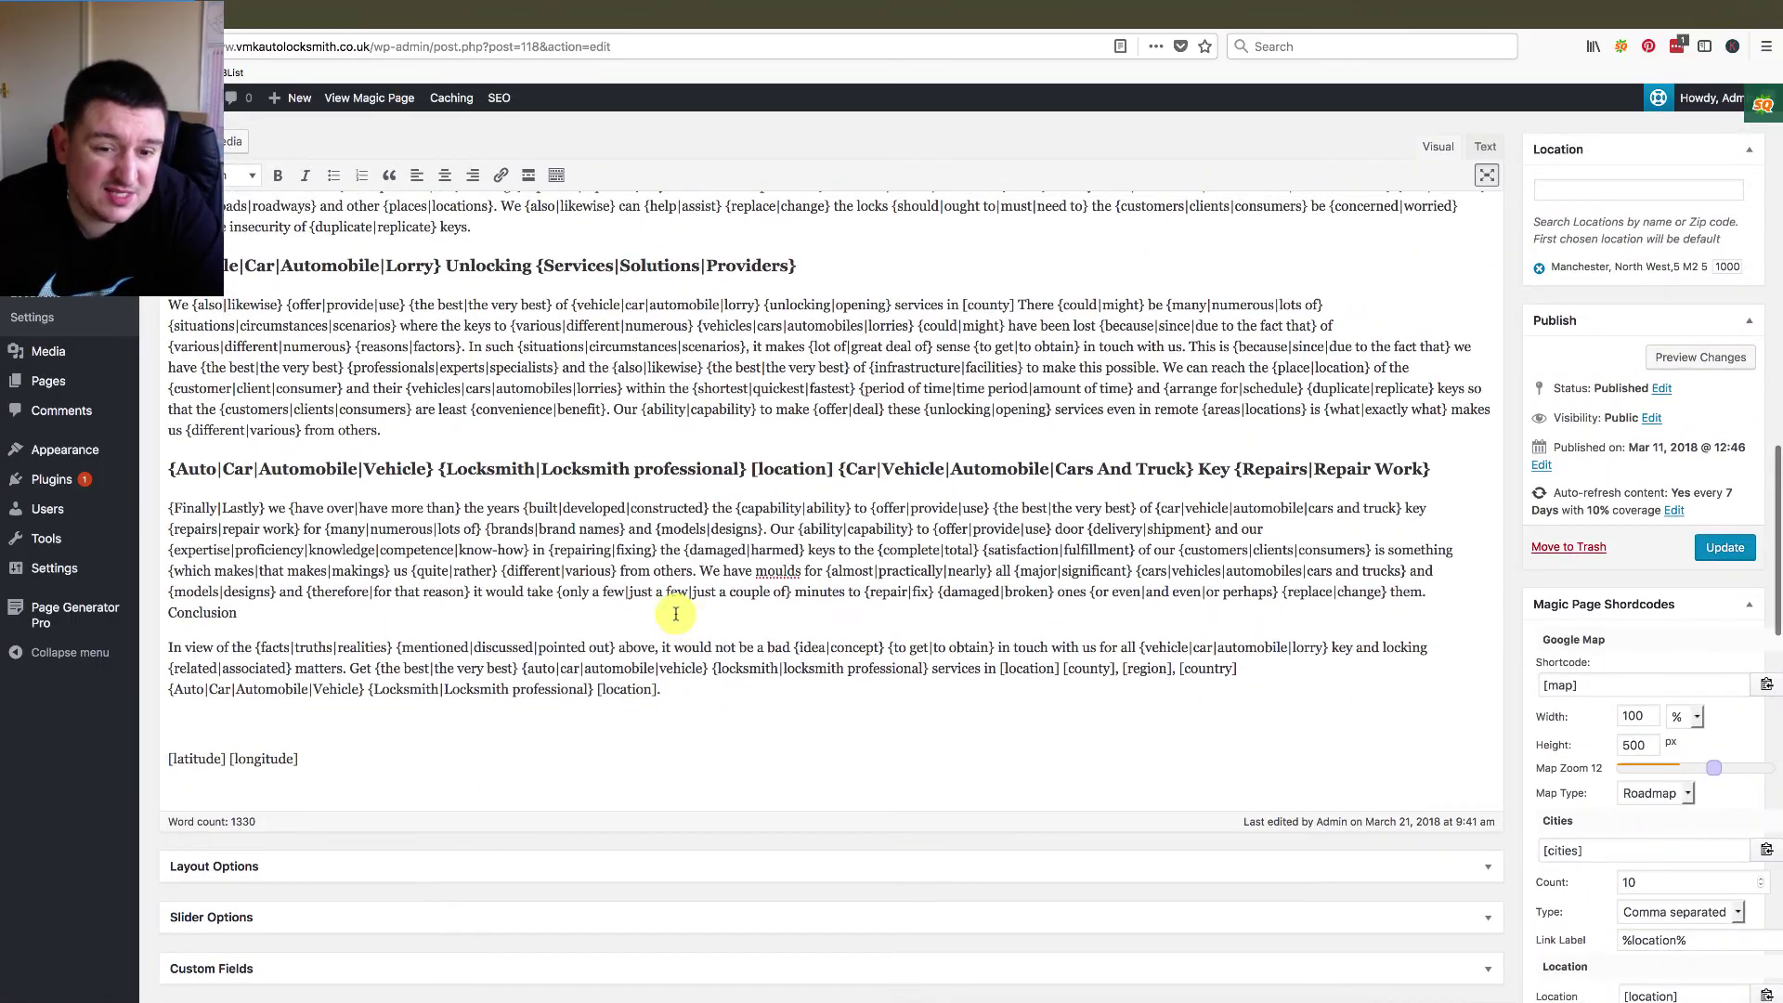
scroll(859, 593, "up", 4)
scroll(860, 592, "up", 5)
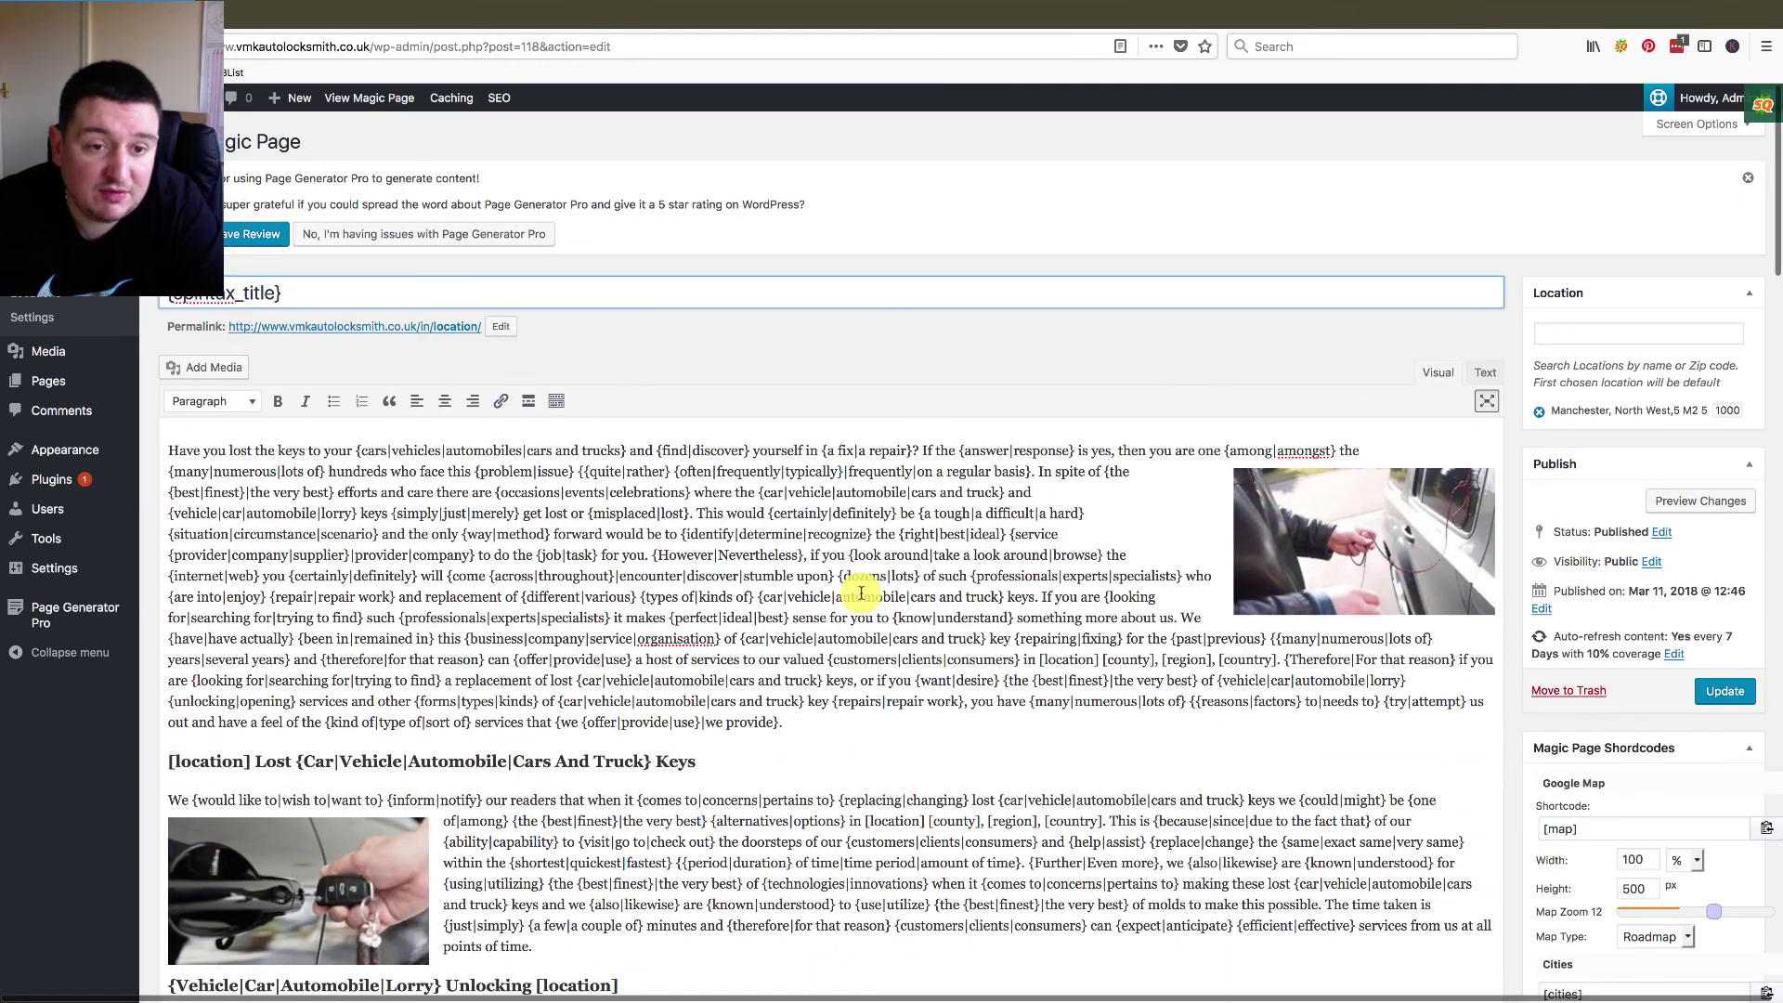